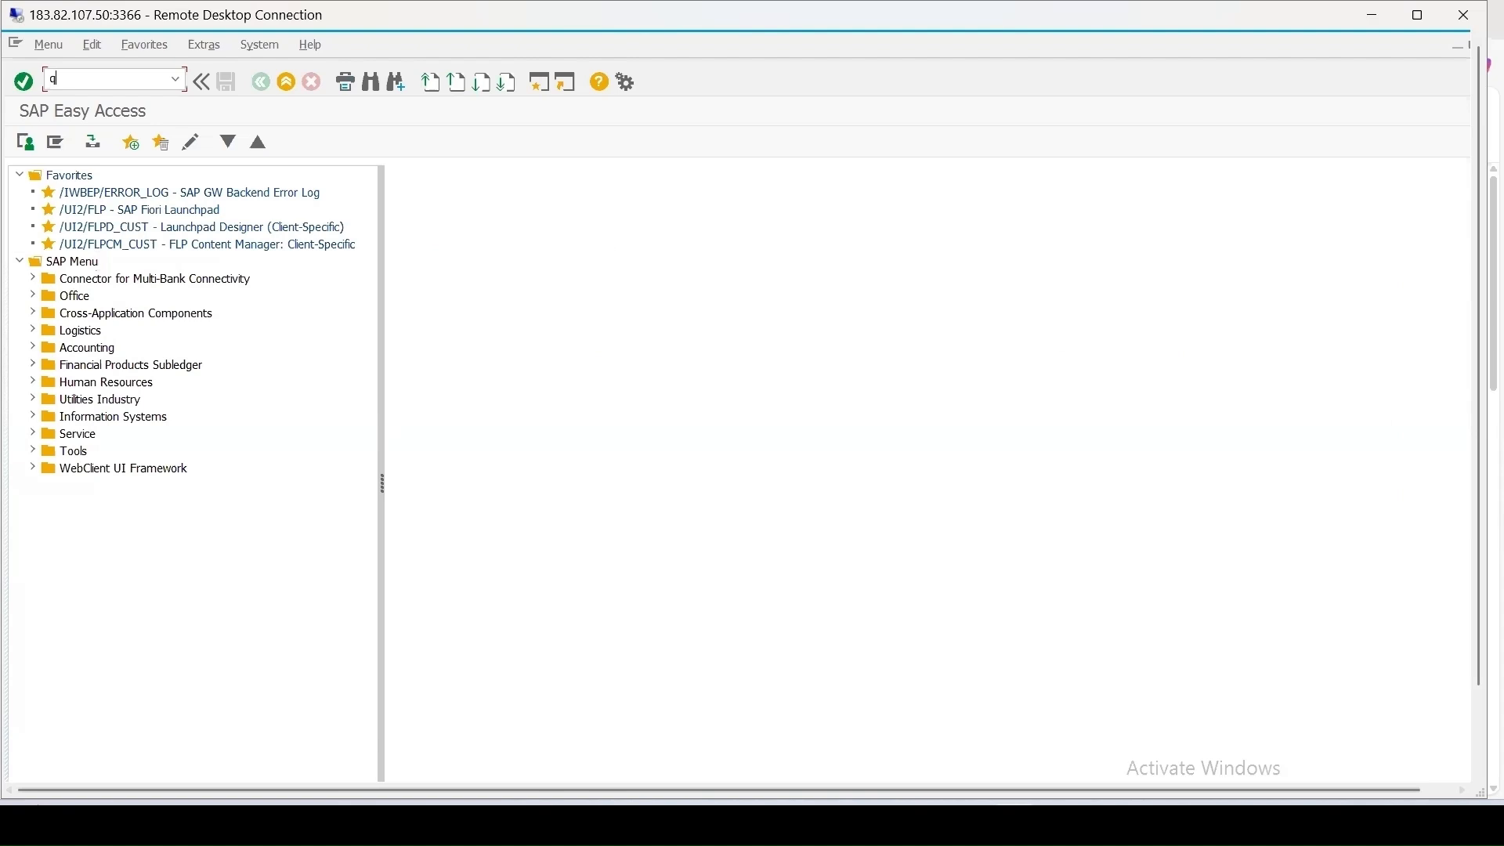
# Open transaction QS41 and display the code groups of catalog 1
pyautogui.write('s41')
pyautogui.press('Return')
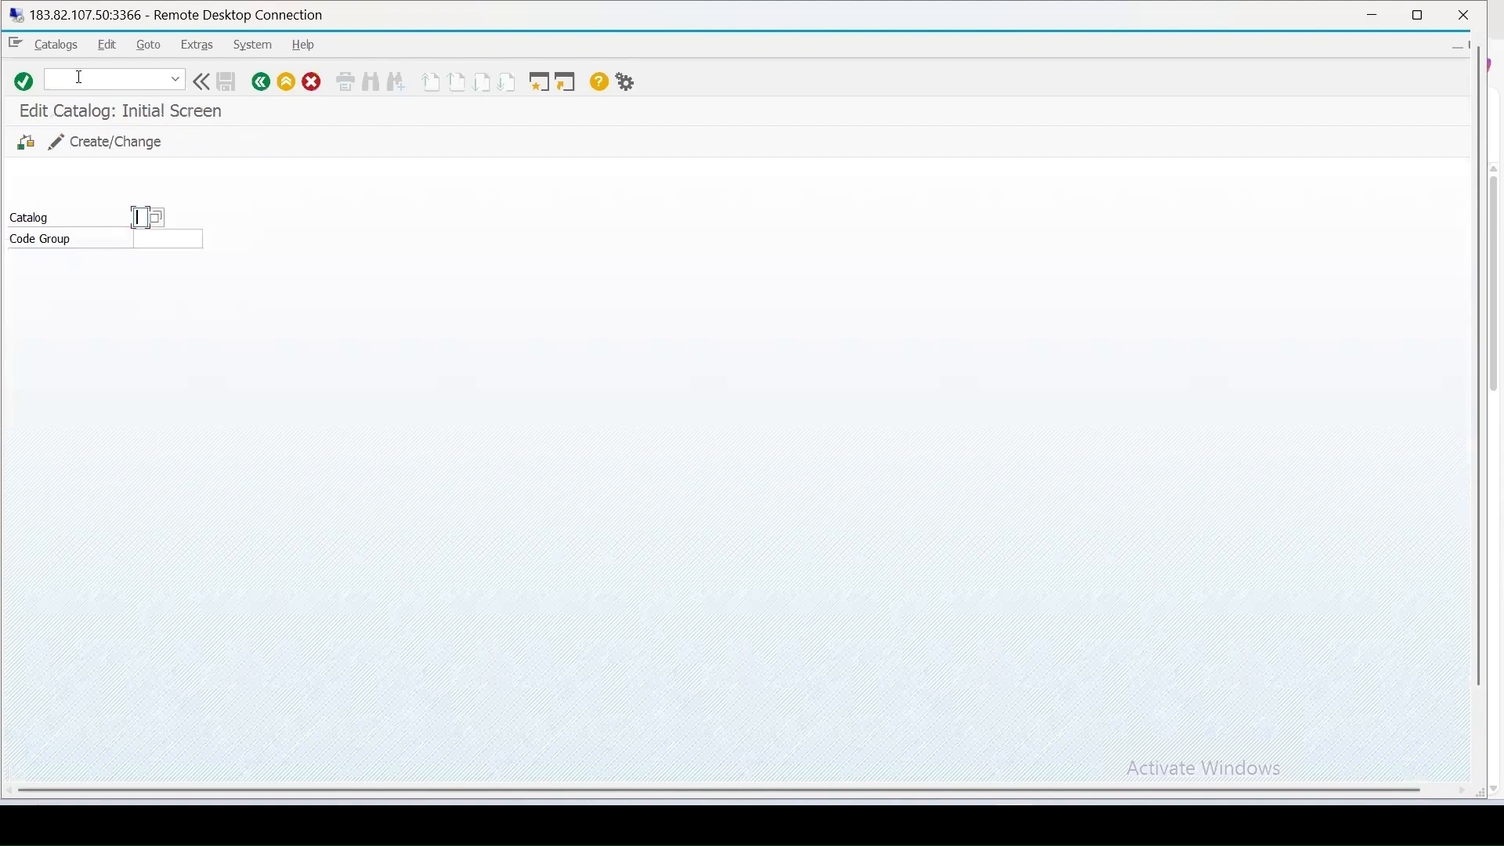
pyautogui.write('1')
pyautogui.press('Return')
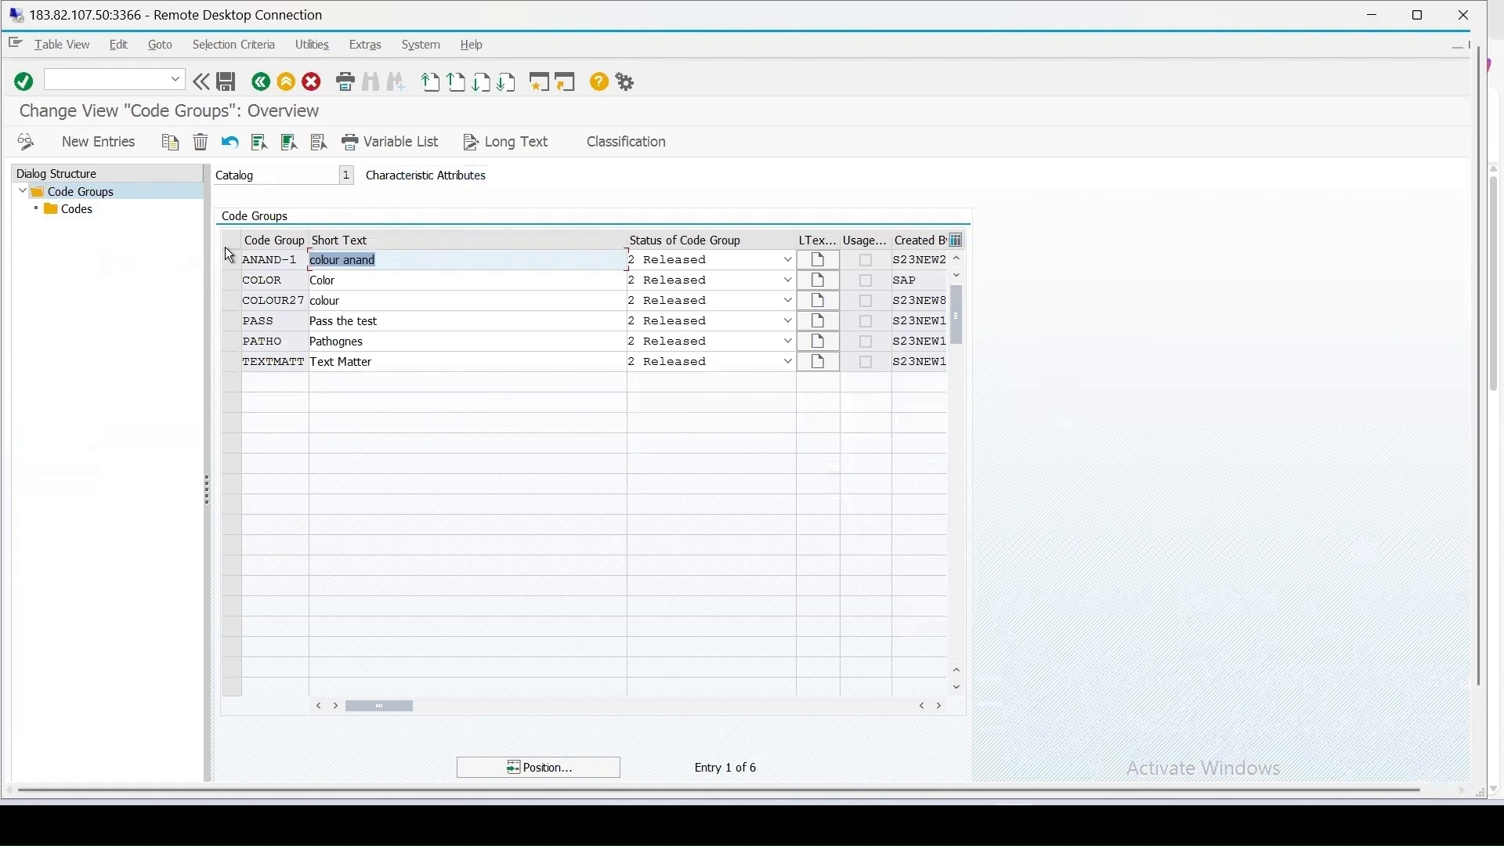
# View the codes belonging to the COLOR code group and return to the code groups overview
pyautogui.click(228, 275)
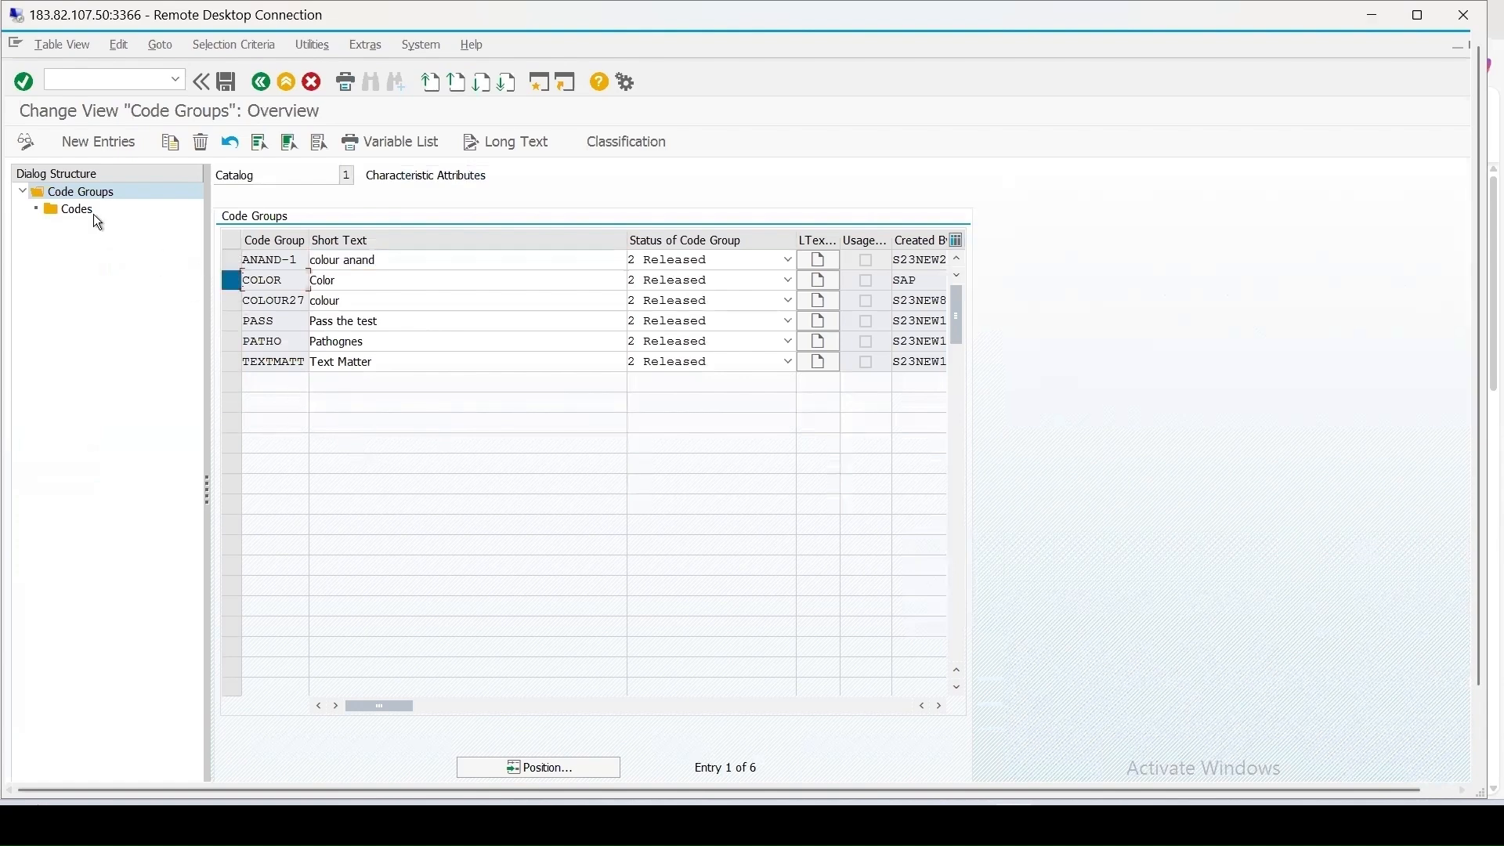
pyautogui.doubleClick(87, 210)
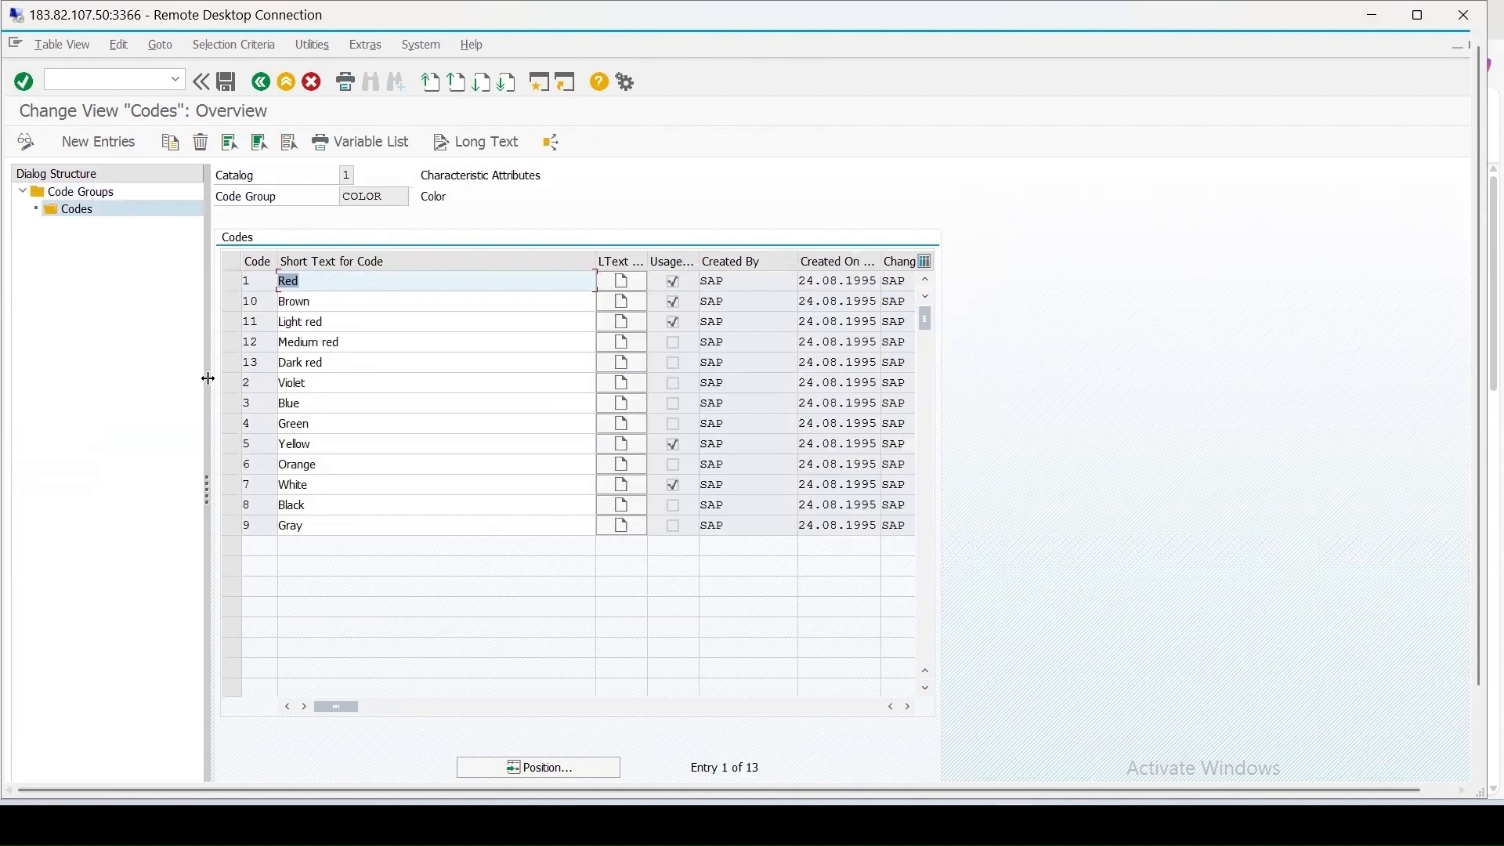
pyautogui.moveTo(209, 217); pyautogui.dragTo(170, 217)
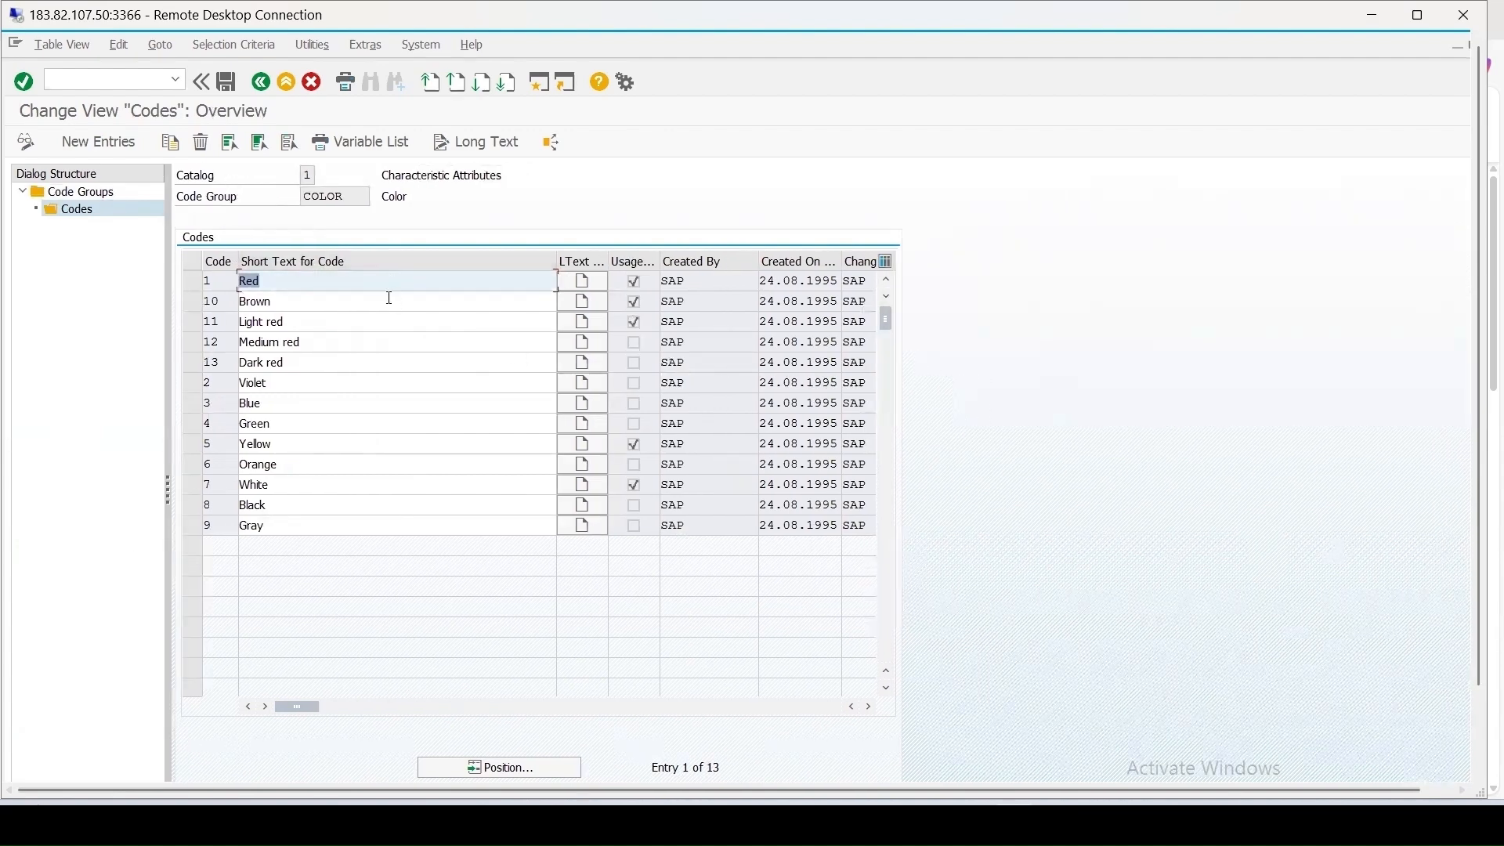
pyautogui.click(261, 82)
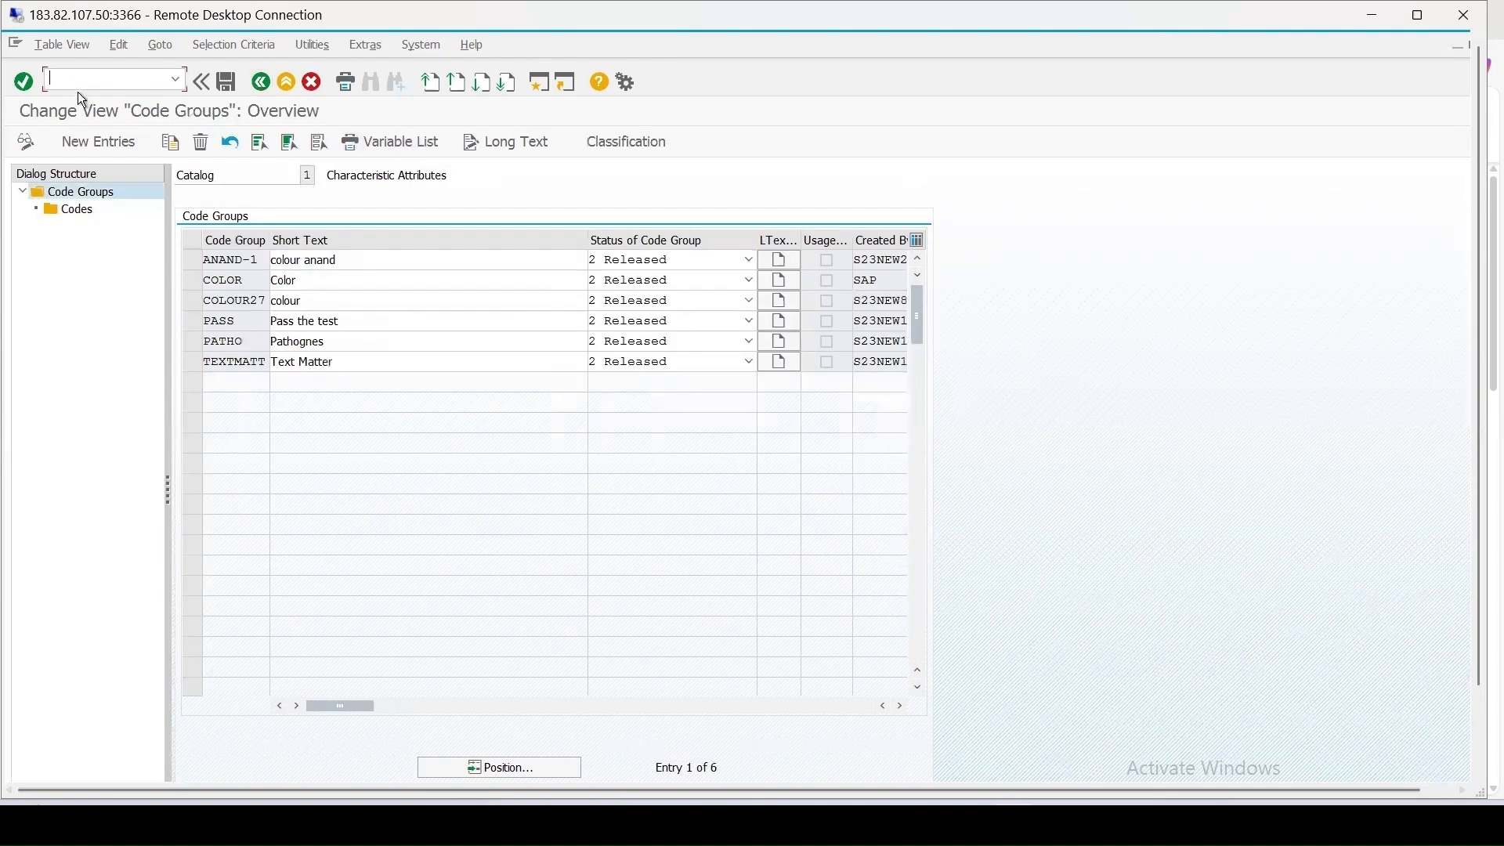
# Leave the catalog transaction, start transaction LSMW and dismiss its welcome message
pyautogui.write('n')
pyautogui.press('Return')
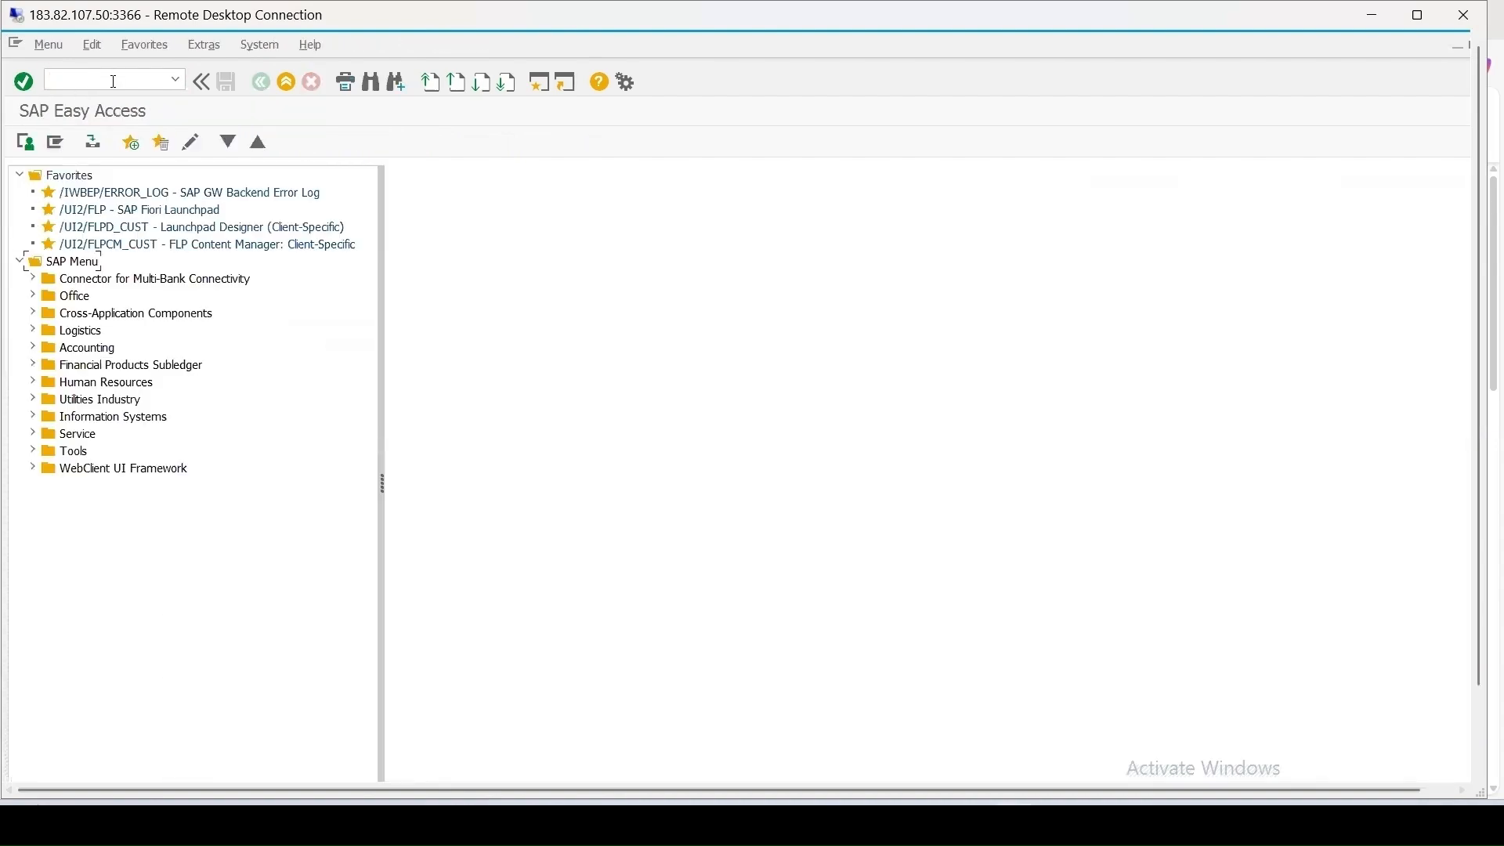
pyautogui.write('lsmw')
pyautogui.press('Return')
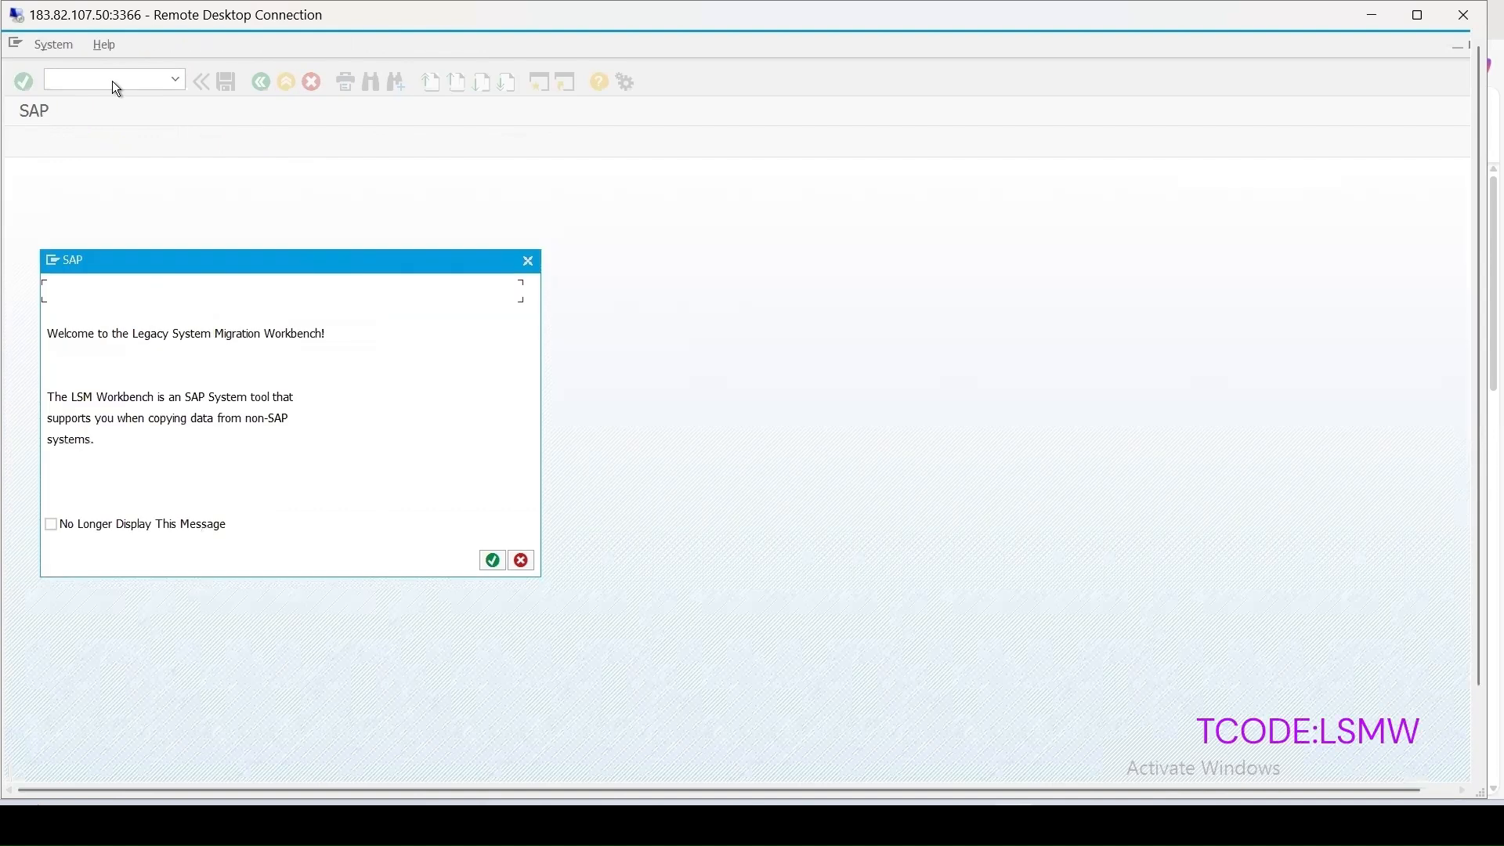
pyautogui.press('Return')
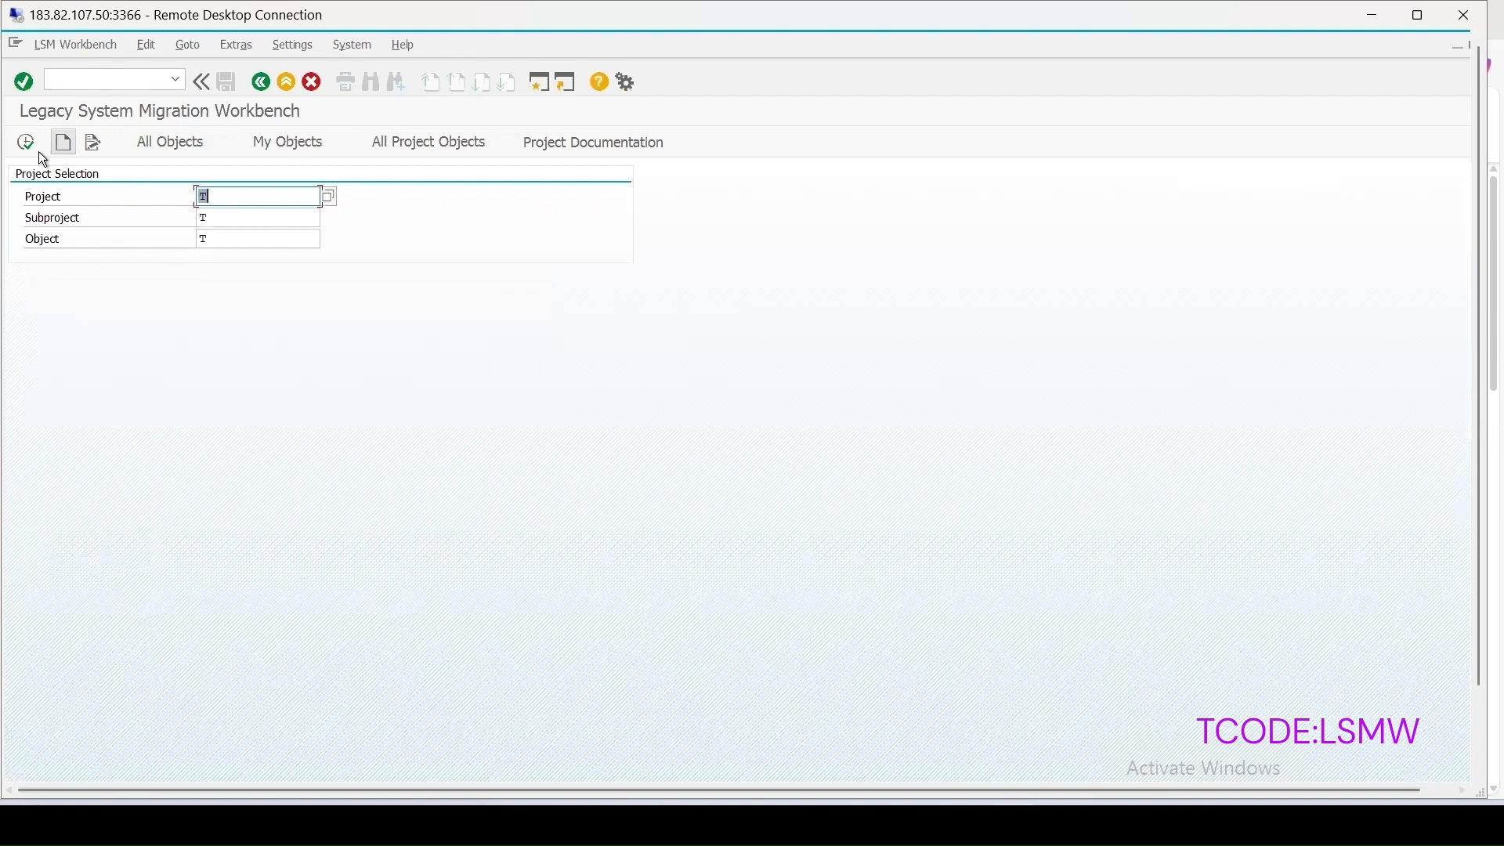
# Create project T with subproject T and object T, describing each as "t"
pyautogui.click(63, 143)
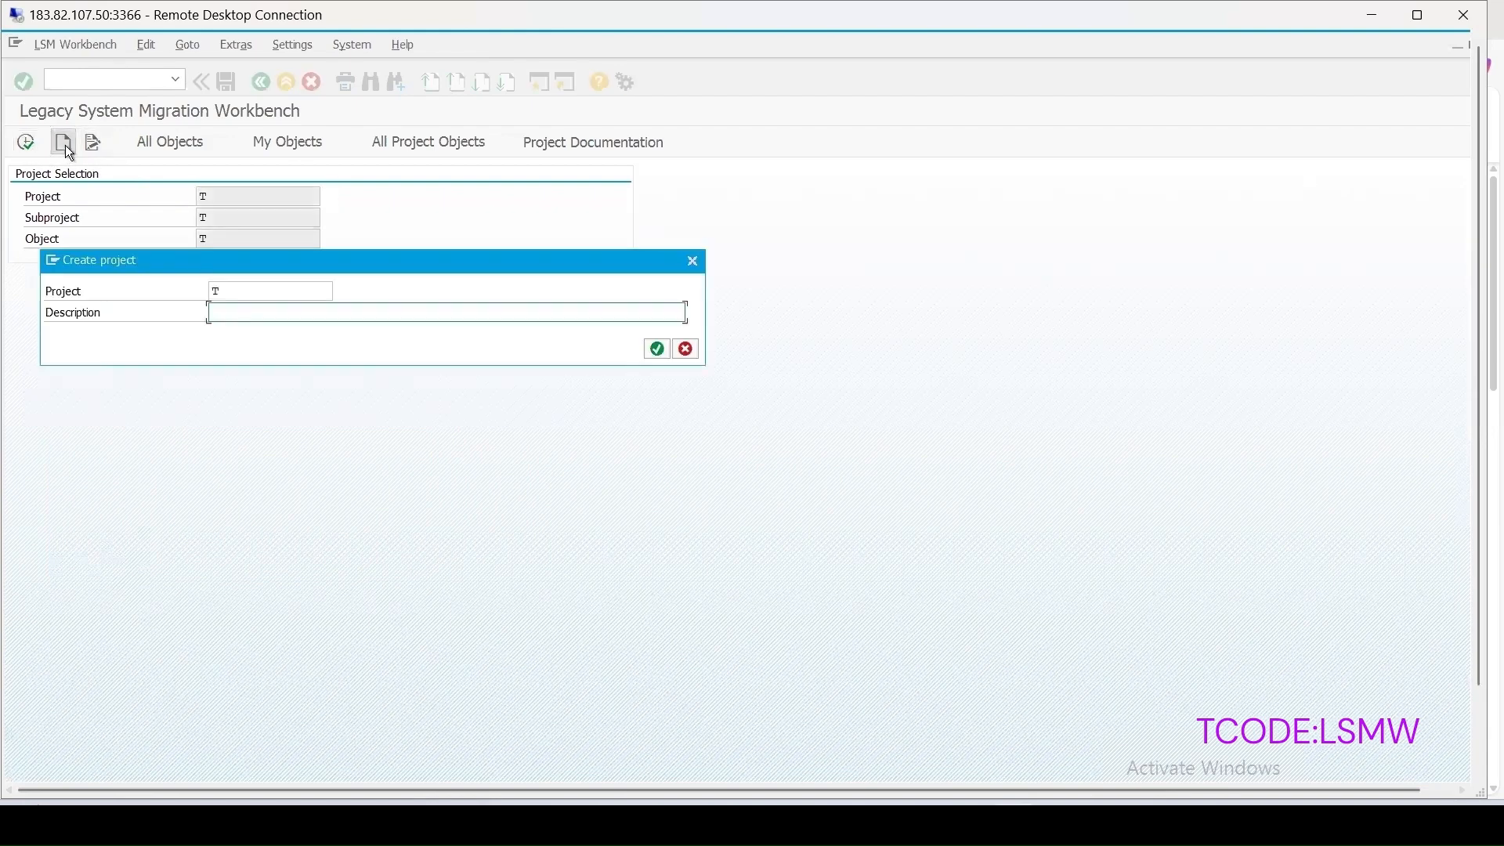
pyautogui.write('t')
pyautogui.press('Return')
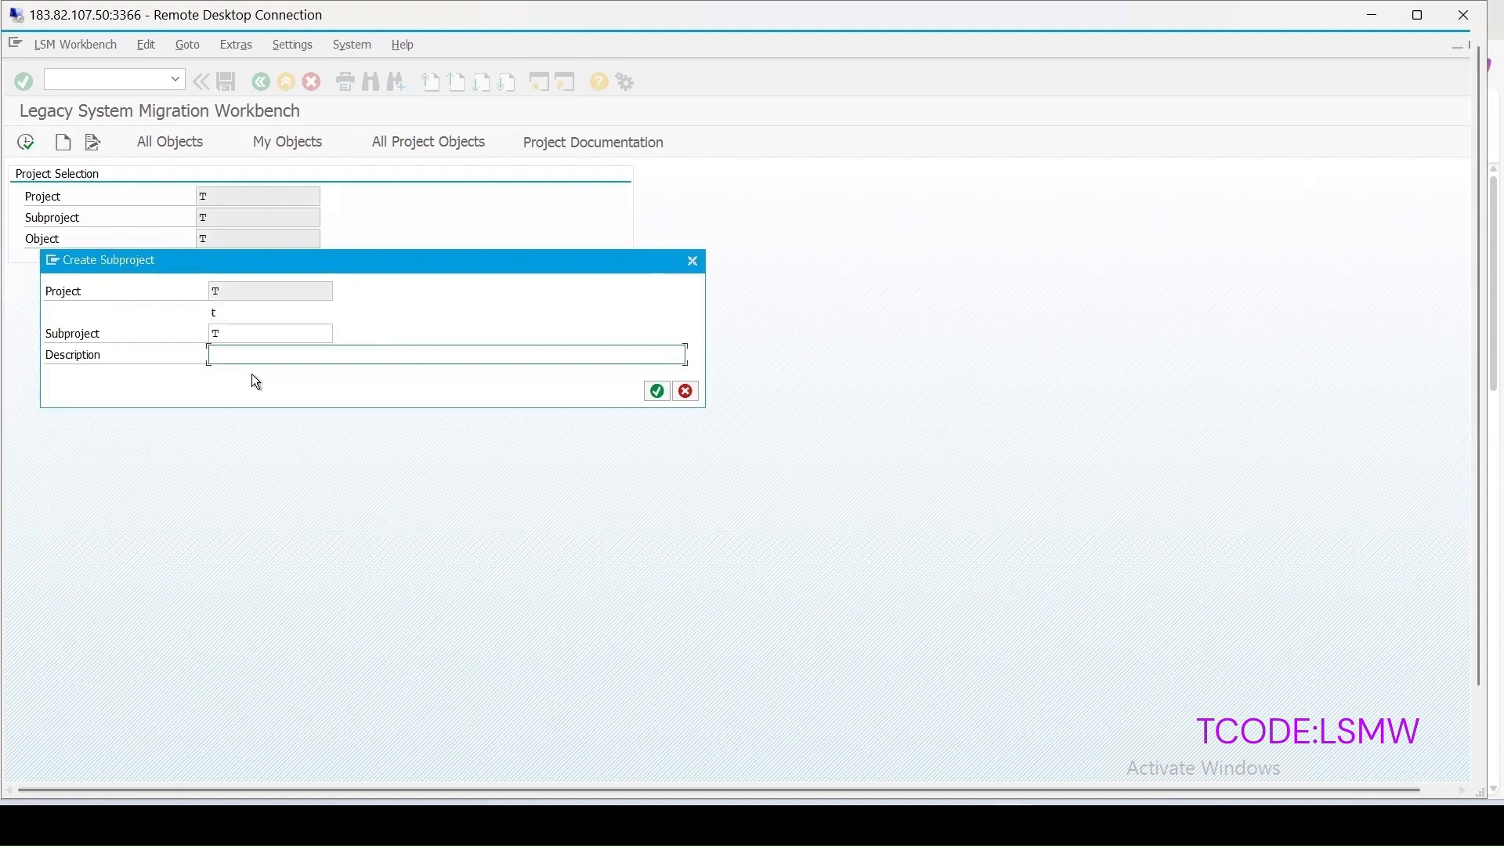
pyautogui.press('Return')
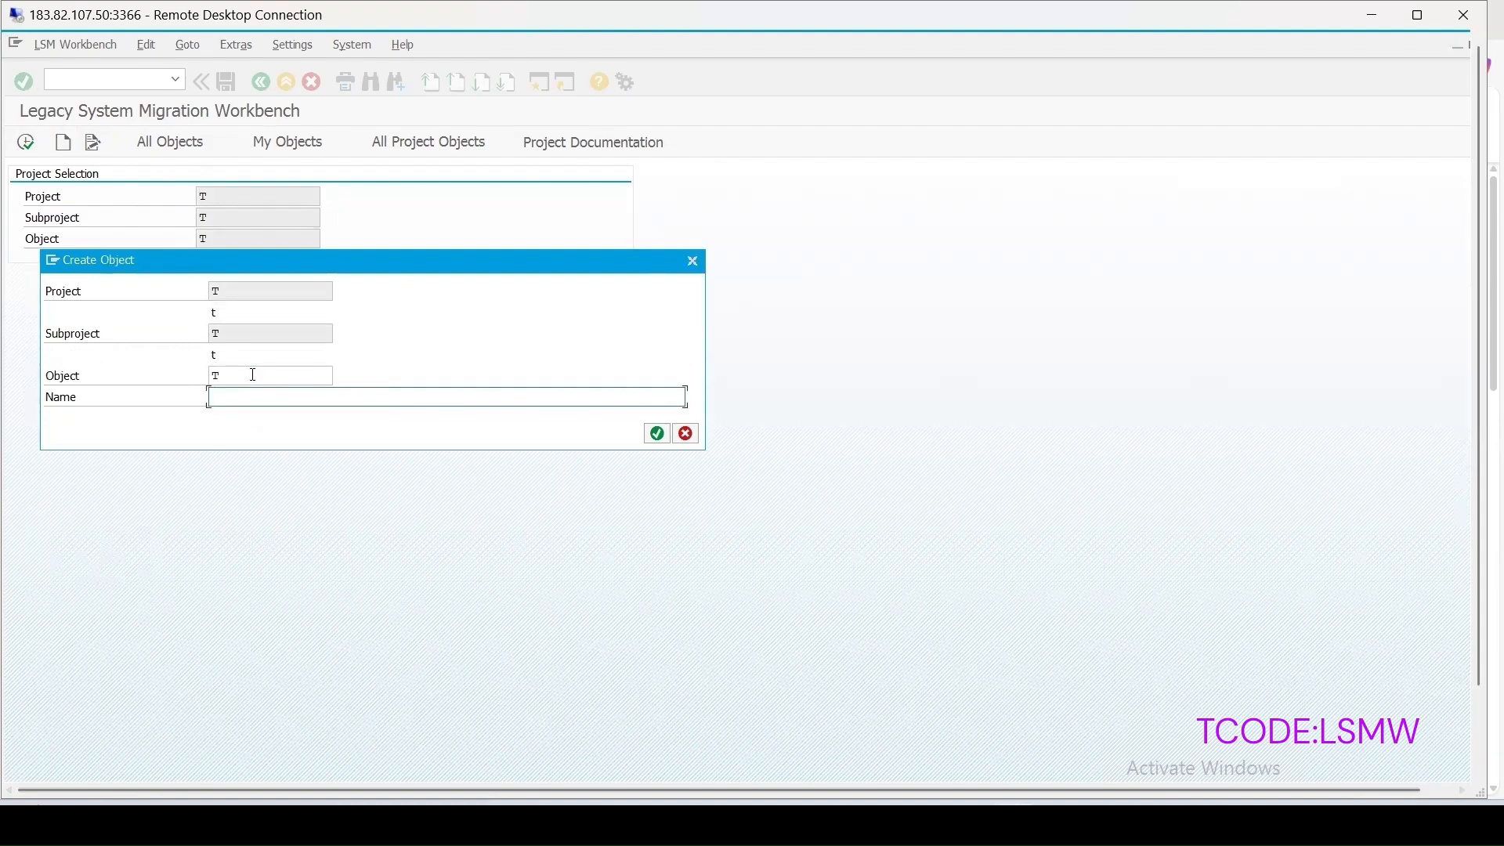
pyautogui.write('t')
pyautogui.press('Return')
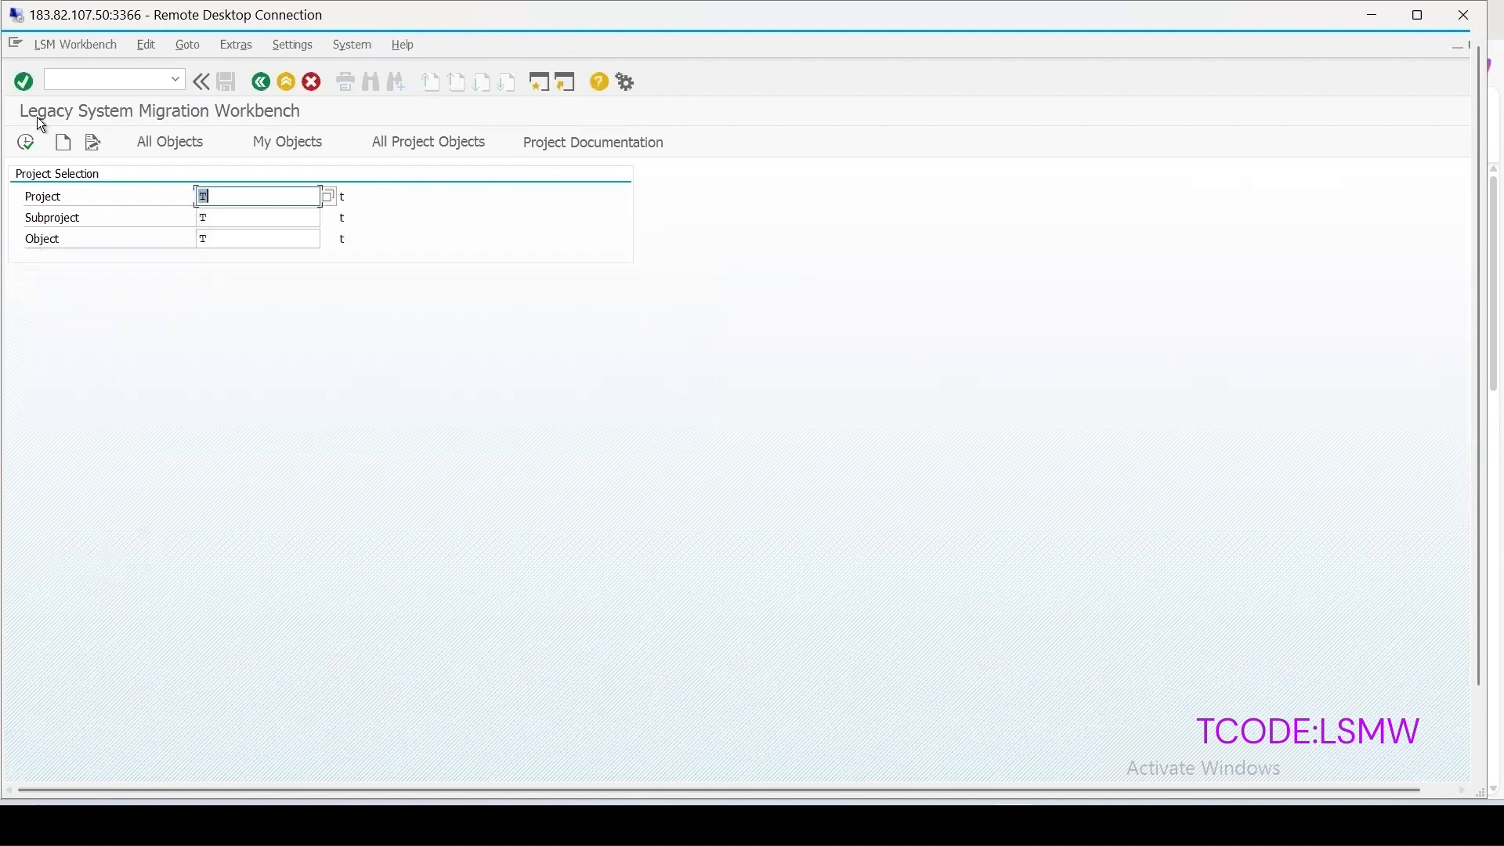
# Open the Define Object Attributes step in change mode and choose Batch Input Recording as the import method
pyautogui.click(25, 143)
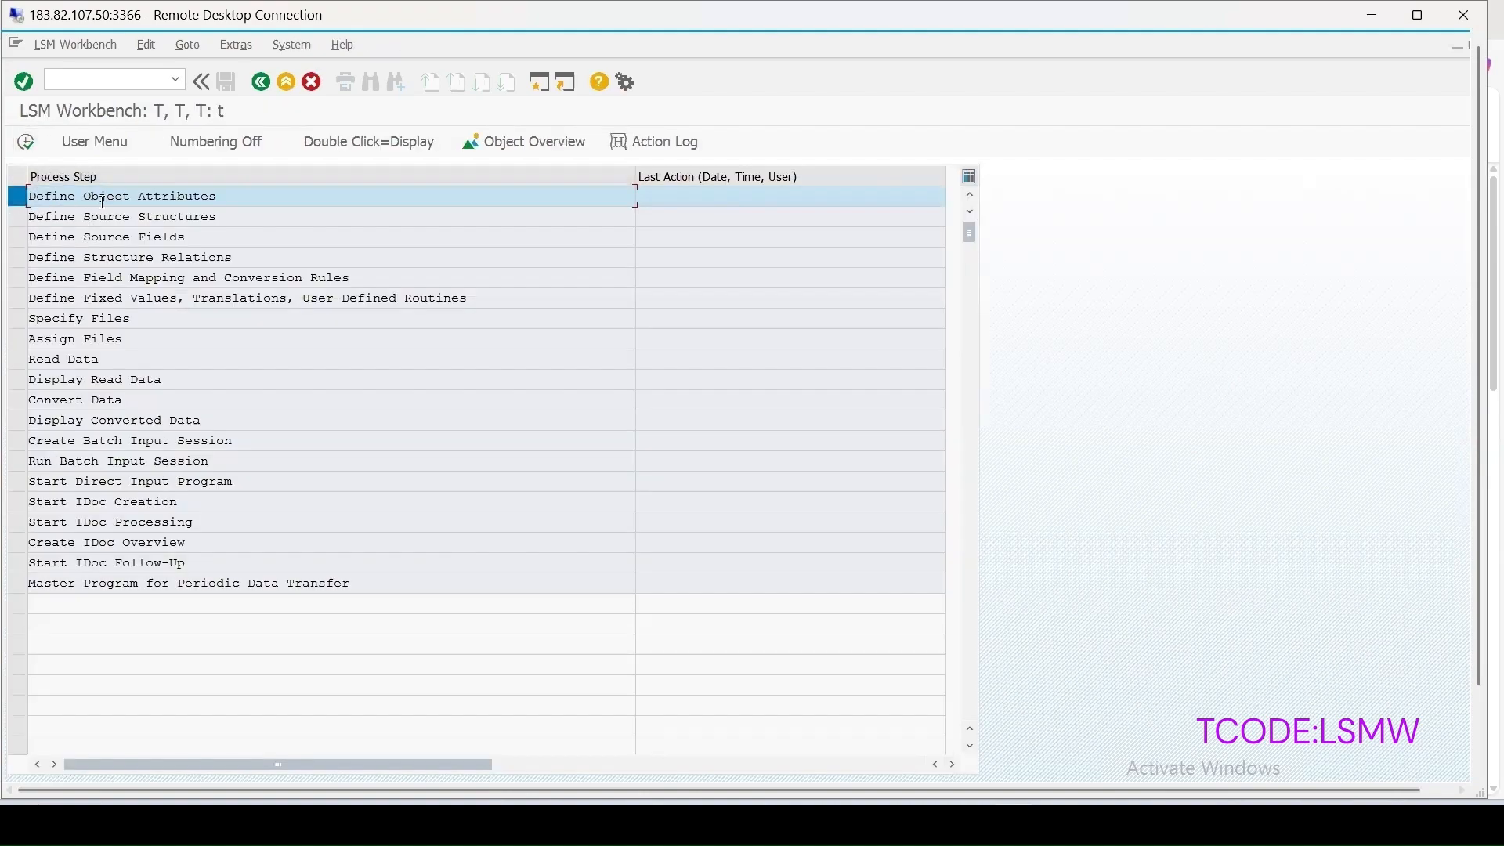
pyautogui.click(25, 143)
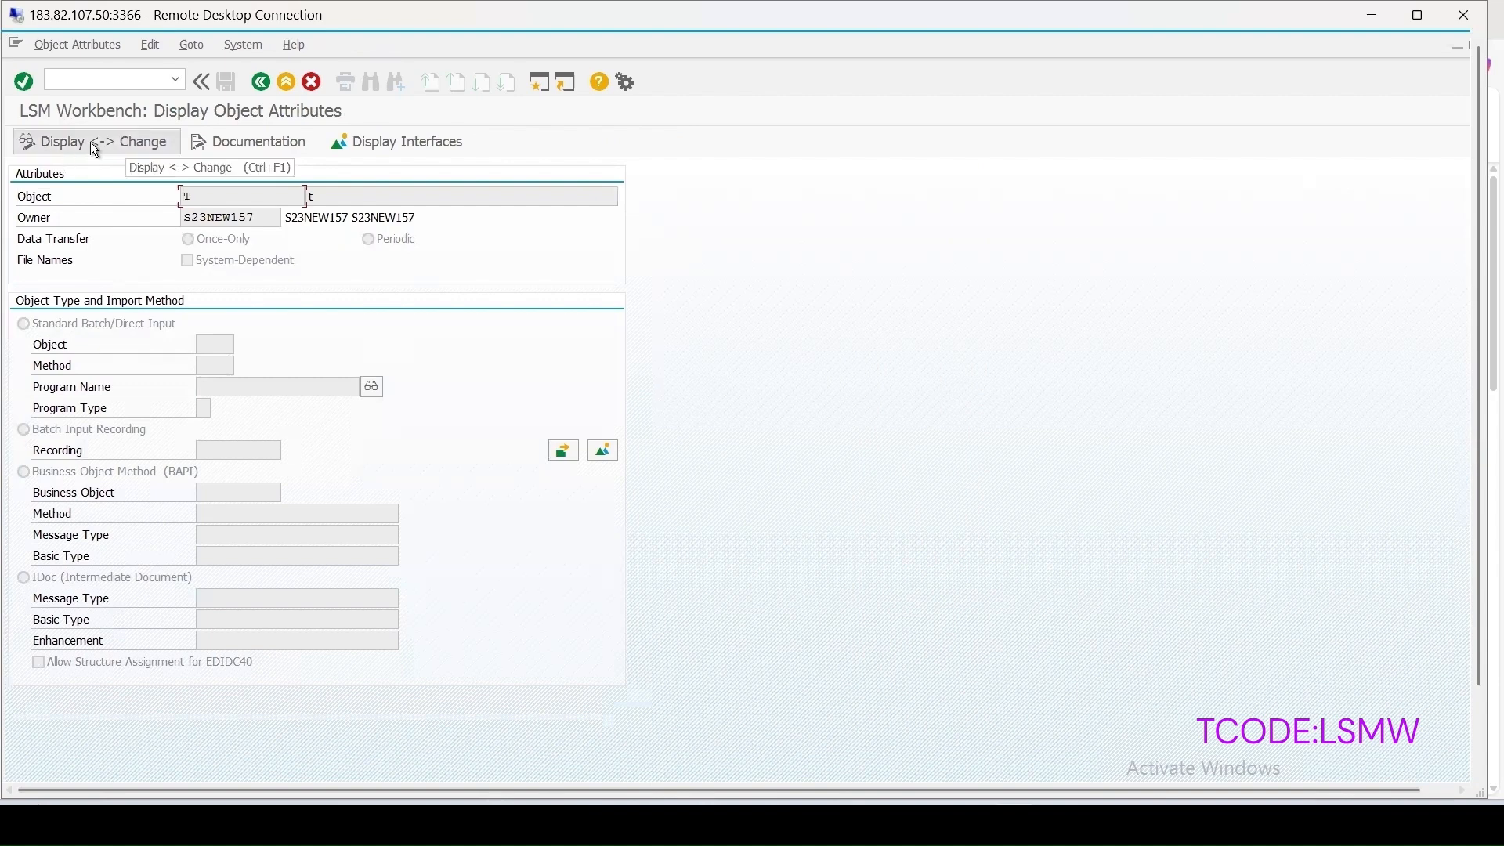
pyautogui.click(40, 142)
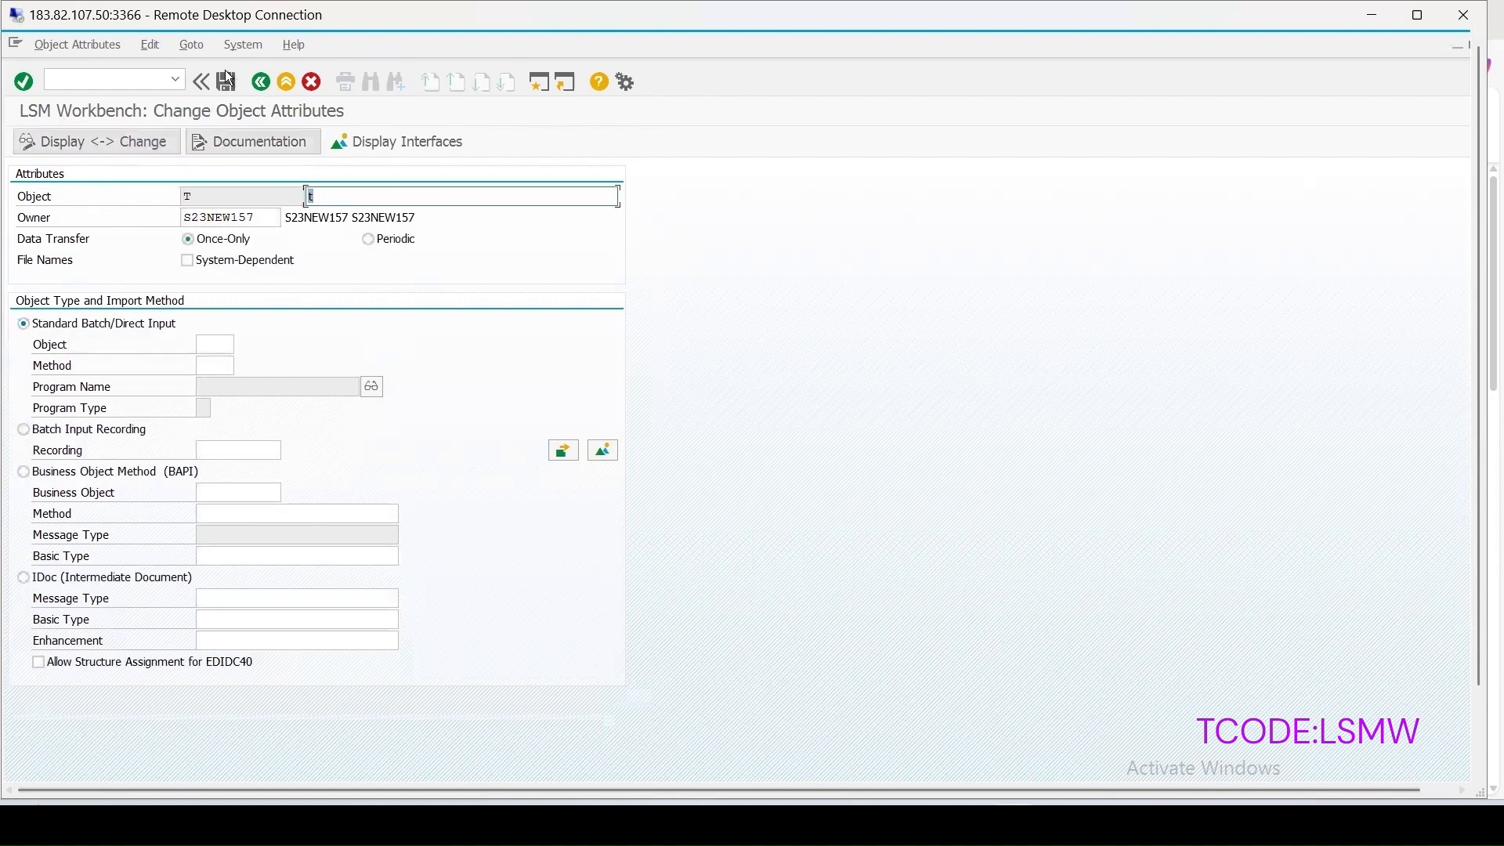
pyautogui.click(48, 429)
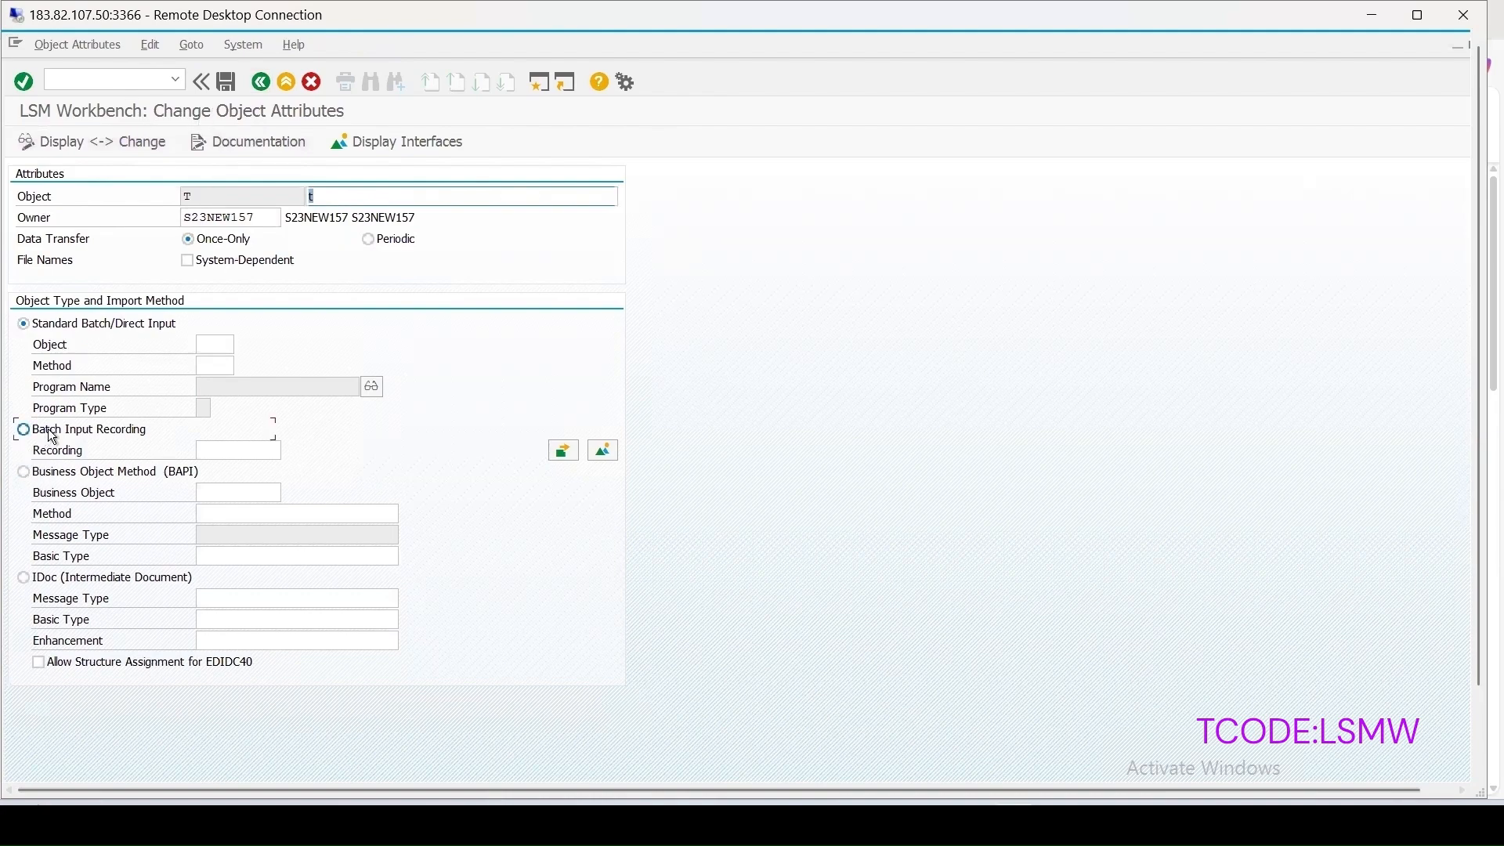
# Create a recording named "test" with the description "test" in the project's recordings overview
pyautogui.click(604, 451)
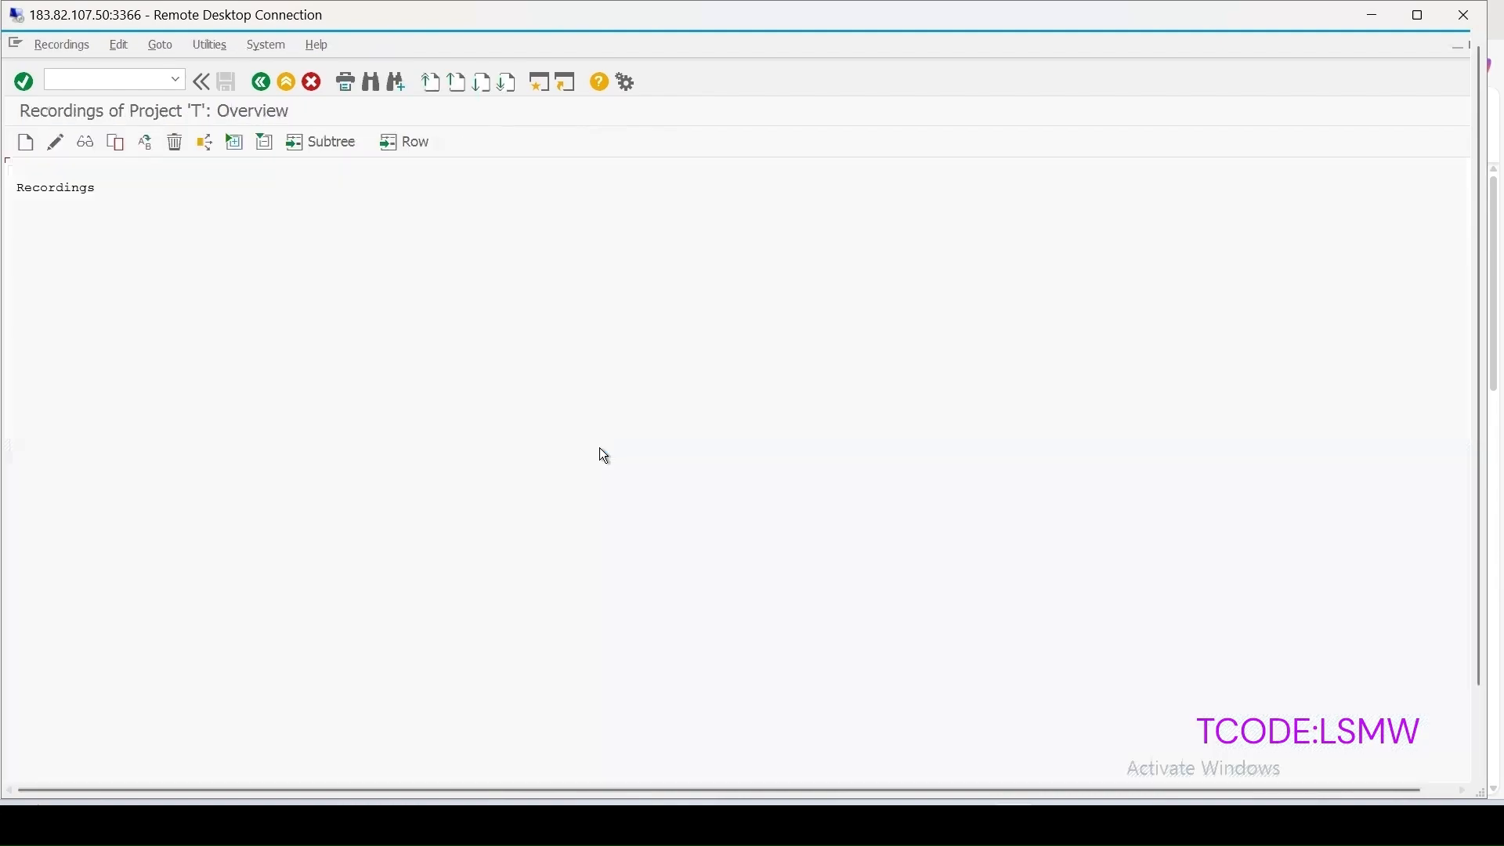
pyautogui.click(26, 149)
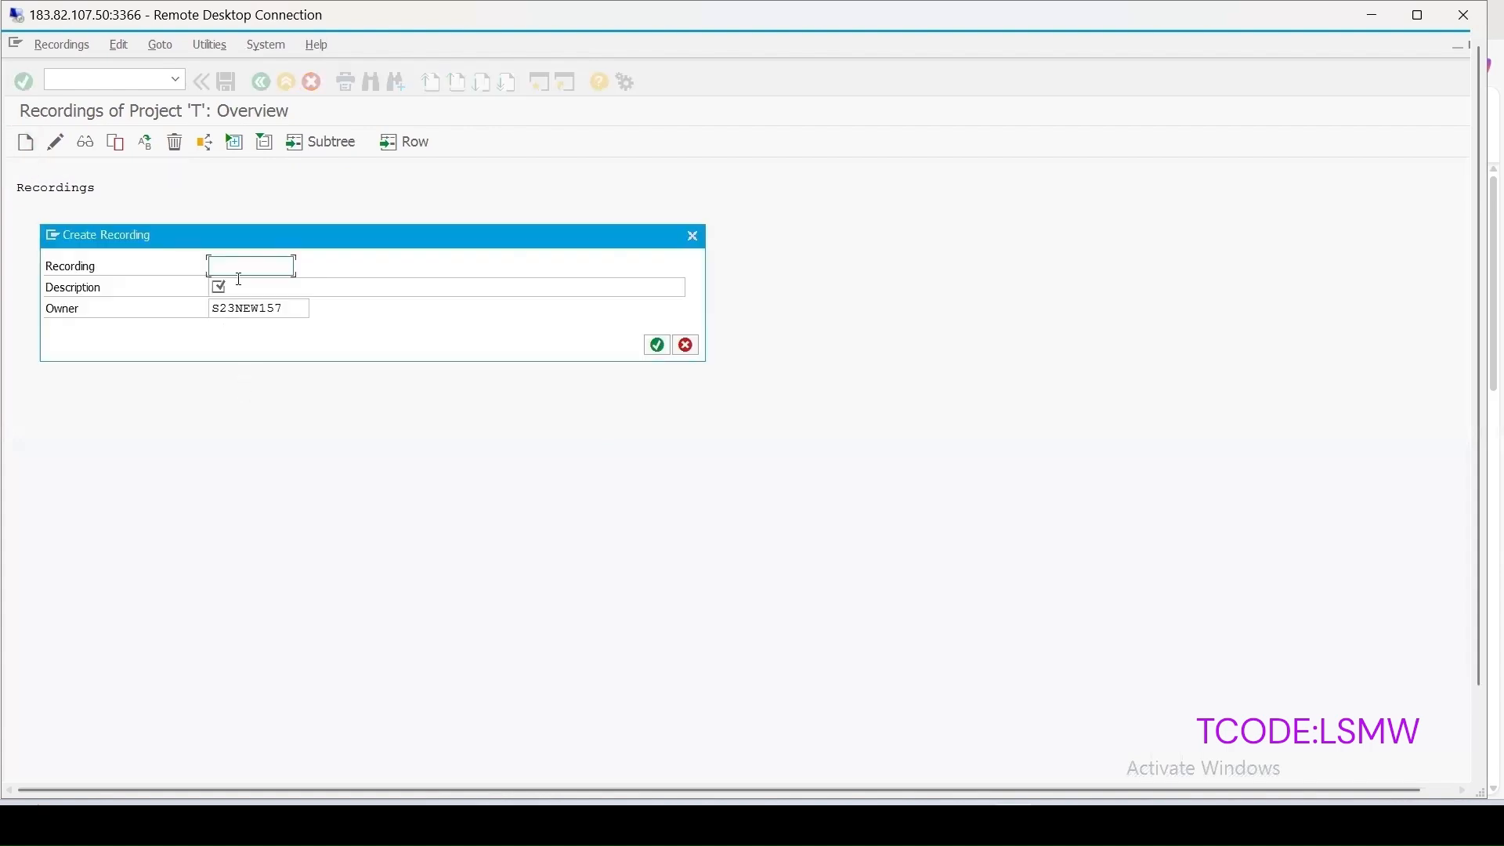
pyautogui.click(229, 270)
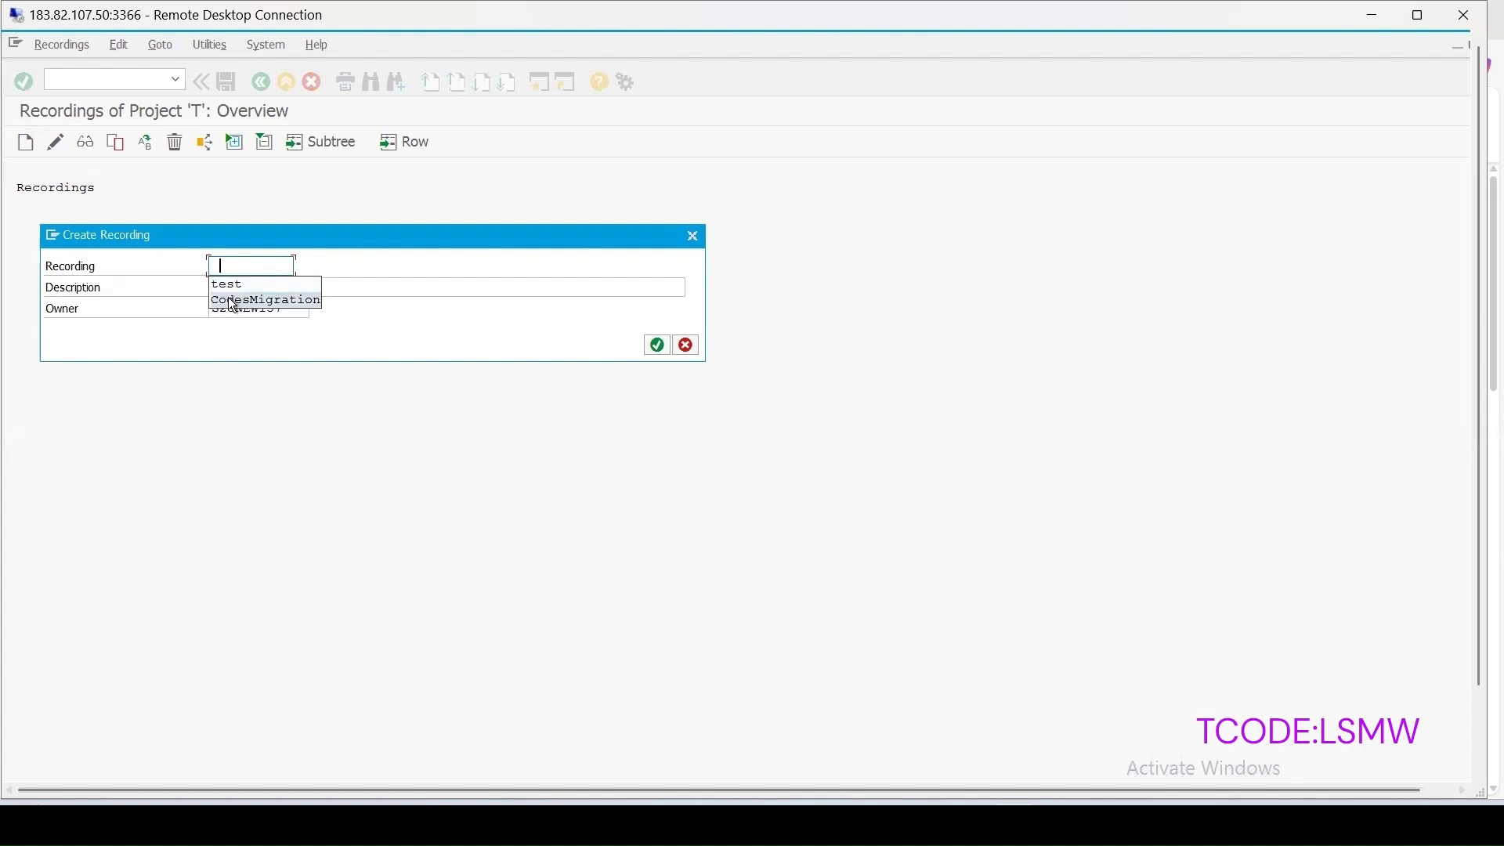
pyautogui.click(227, 285)
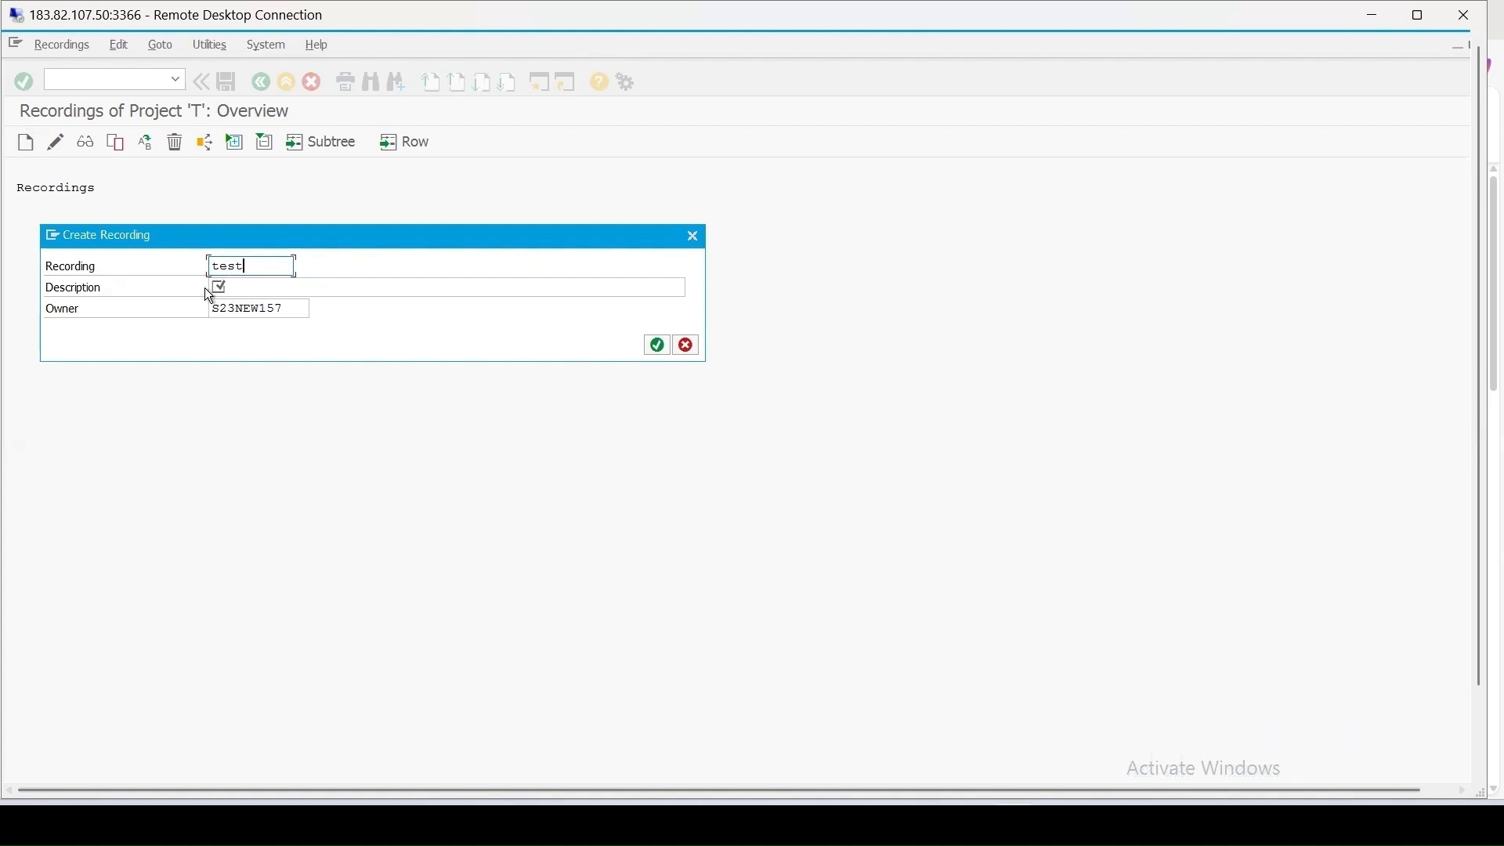
pyautogui.moveTo(282, 270); pyautogui.dragTo(100, 252)
pyautogui.click(241, 287)
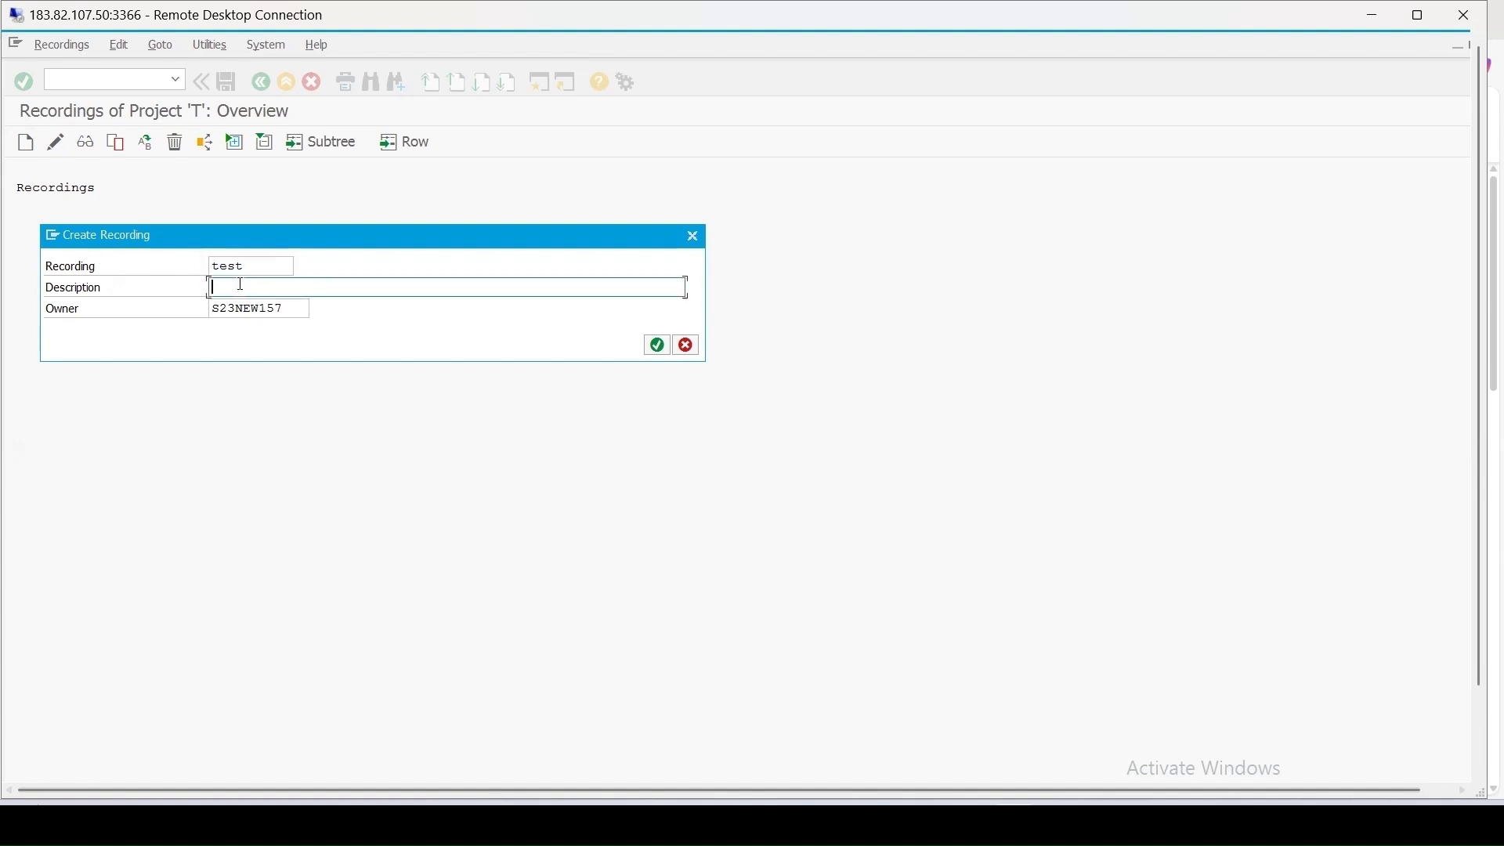
pyautogui.write('test')
pyautogui.click(658, 344)
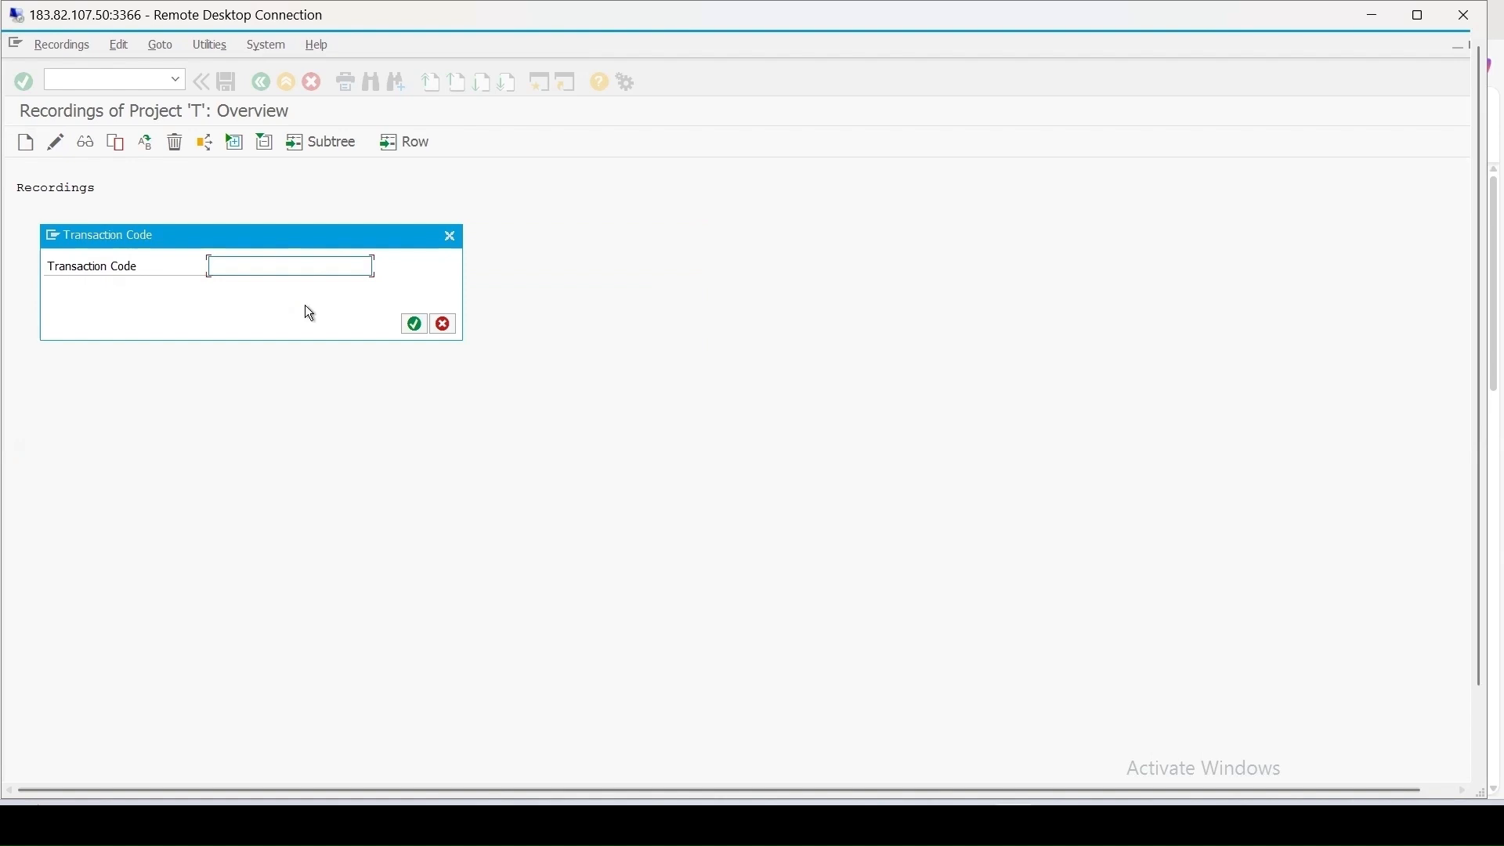
# Start recording transaction QS41 and open the code groups of catalog 1
pyautogui.write('qs41')
pyautogui.press('Return')
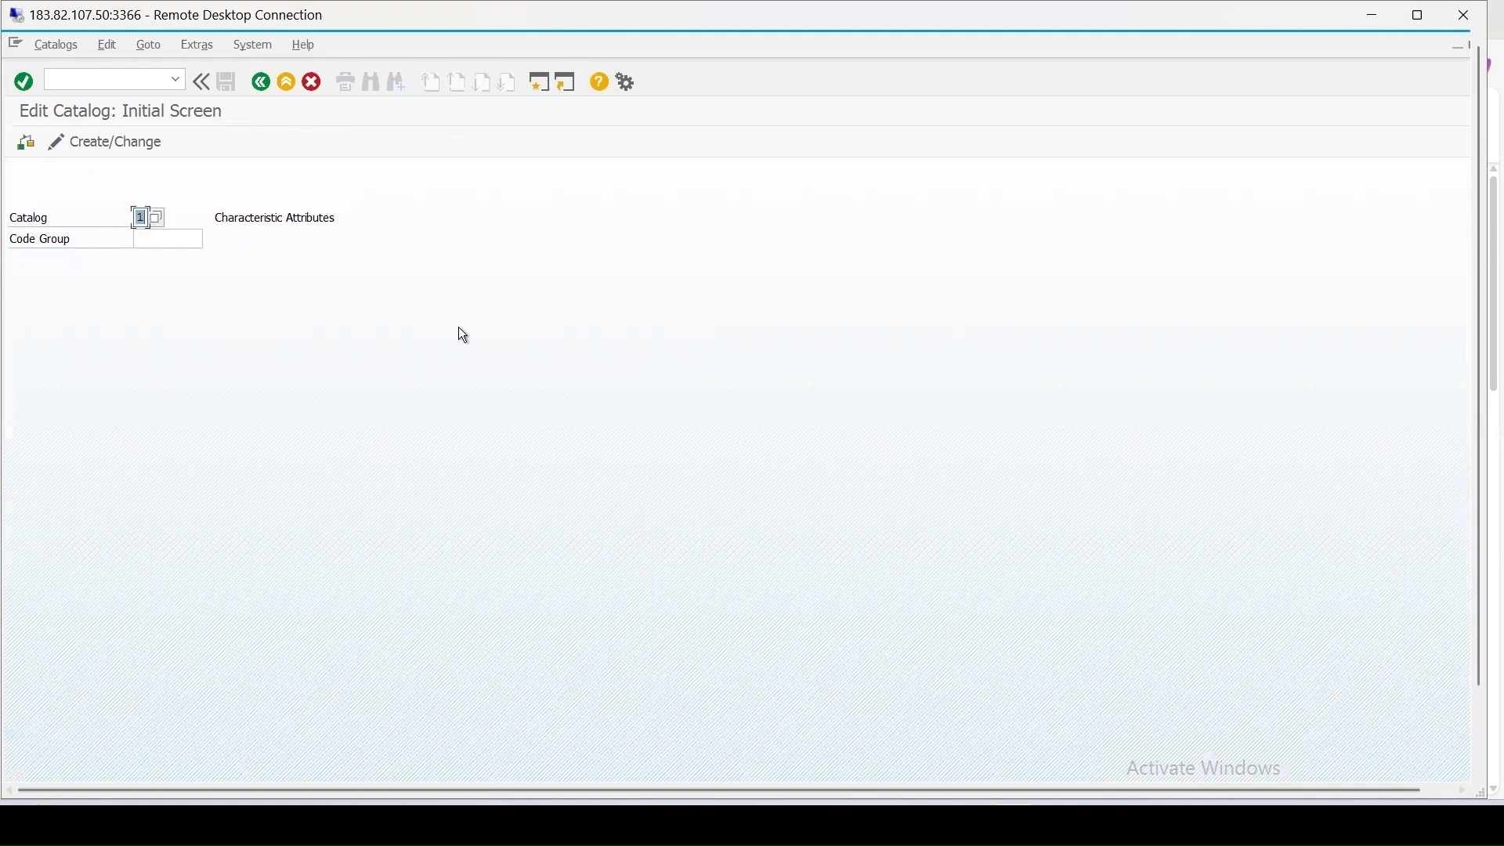
pyautogui.press('Return')
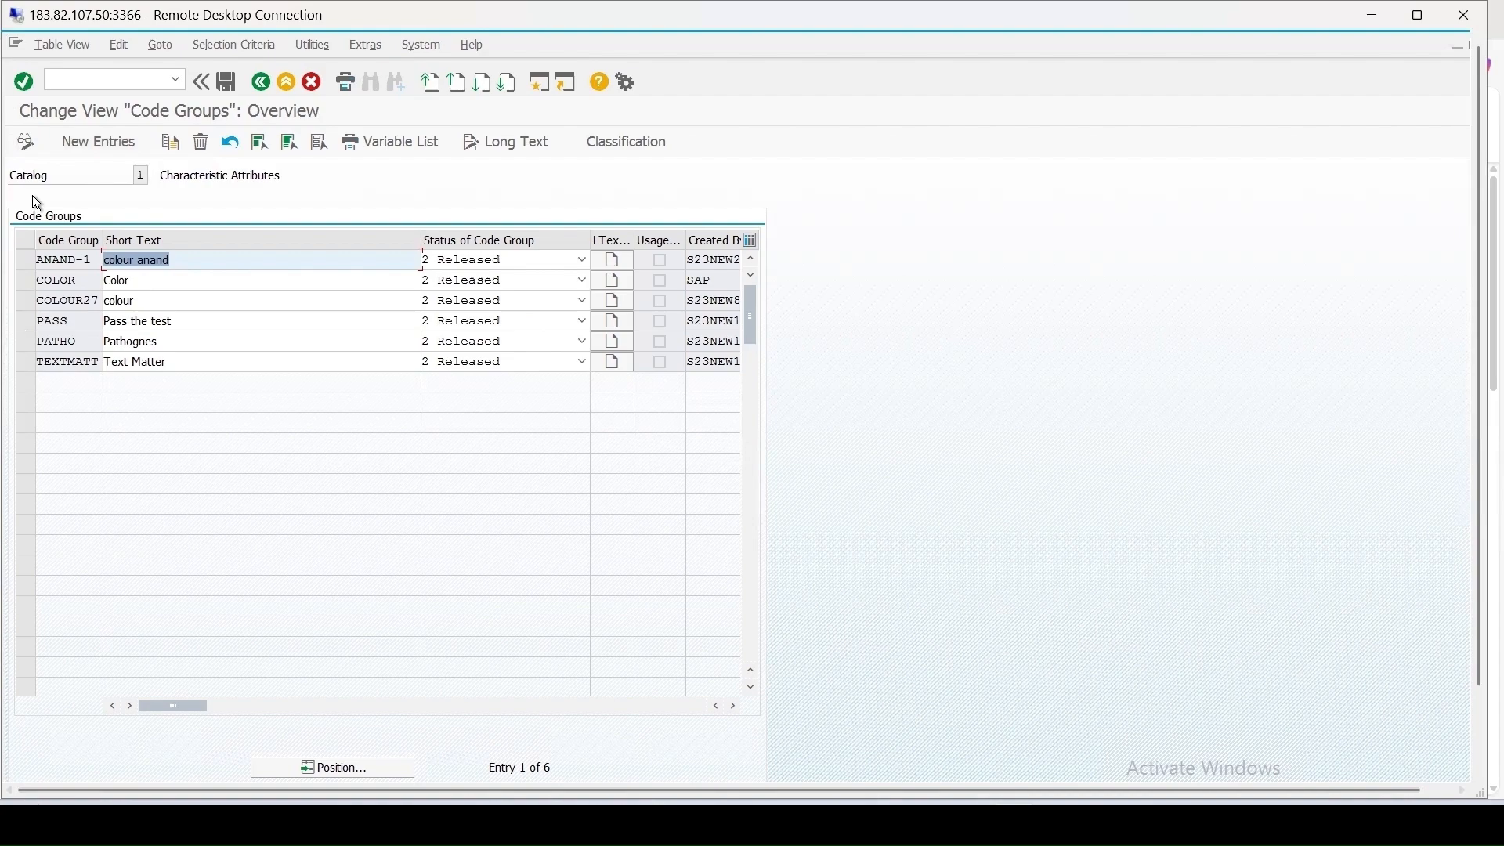
# Add code group CG1 with short text "Code Group1" and status 2 Released, saving it to the CodeMigration customizing request
pyautogui.click(82, 142)
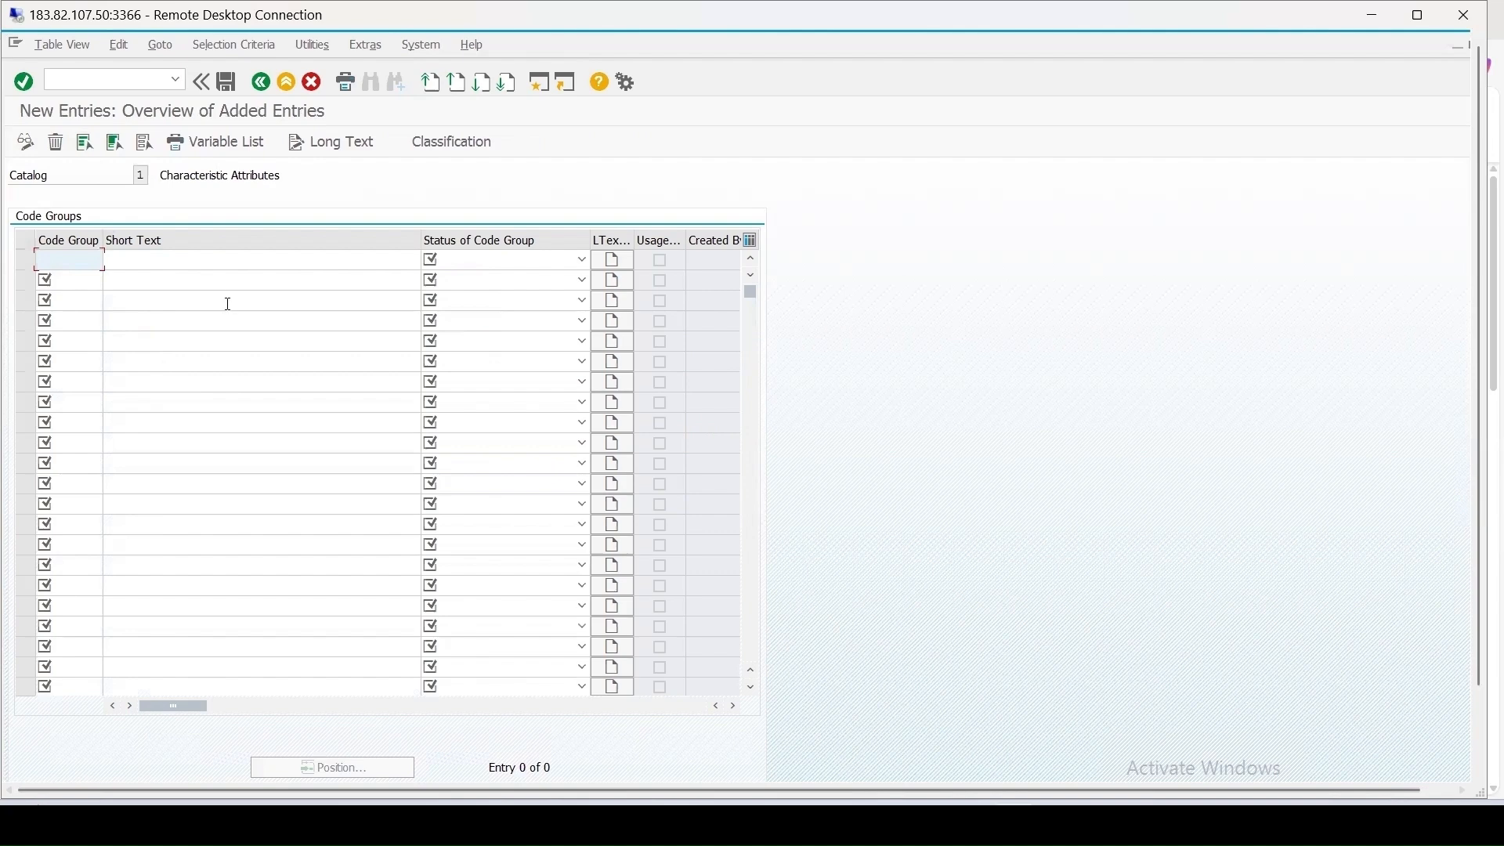
pyautogui.write('CG1')
pyautogui.click(150, 262)
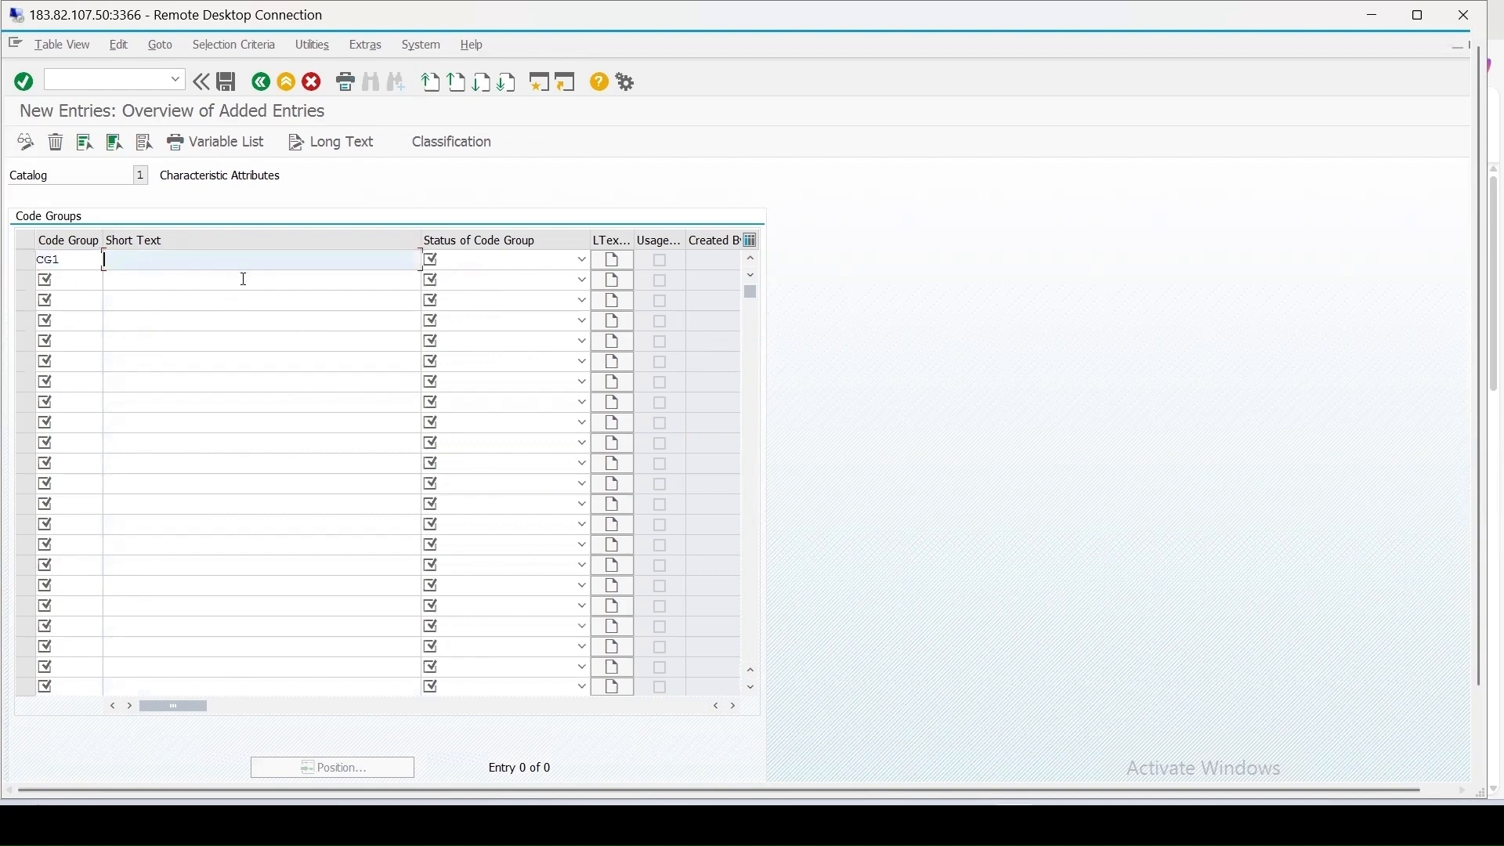
pyautogui.write('Code')
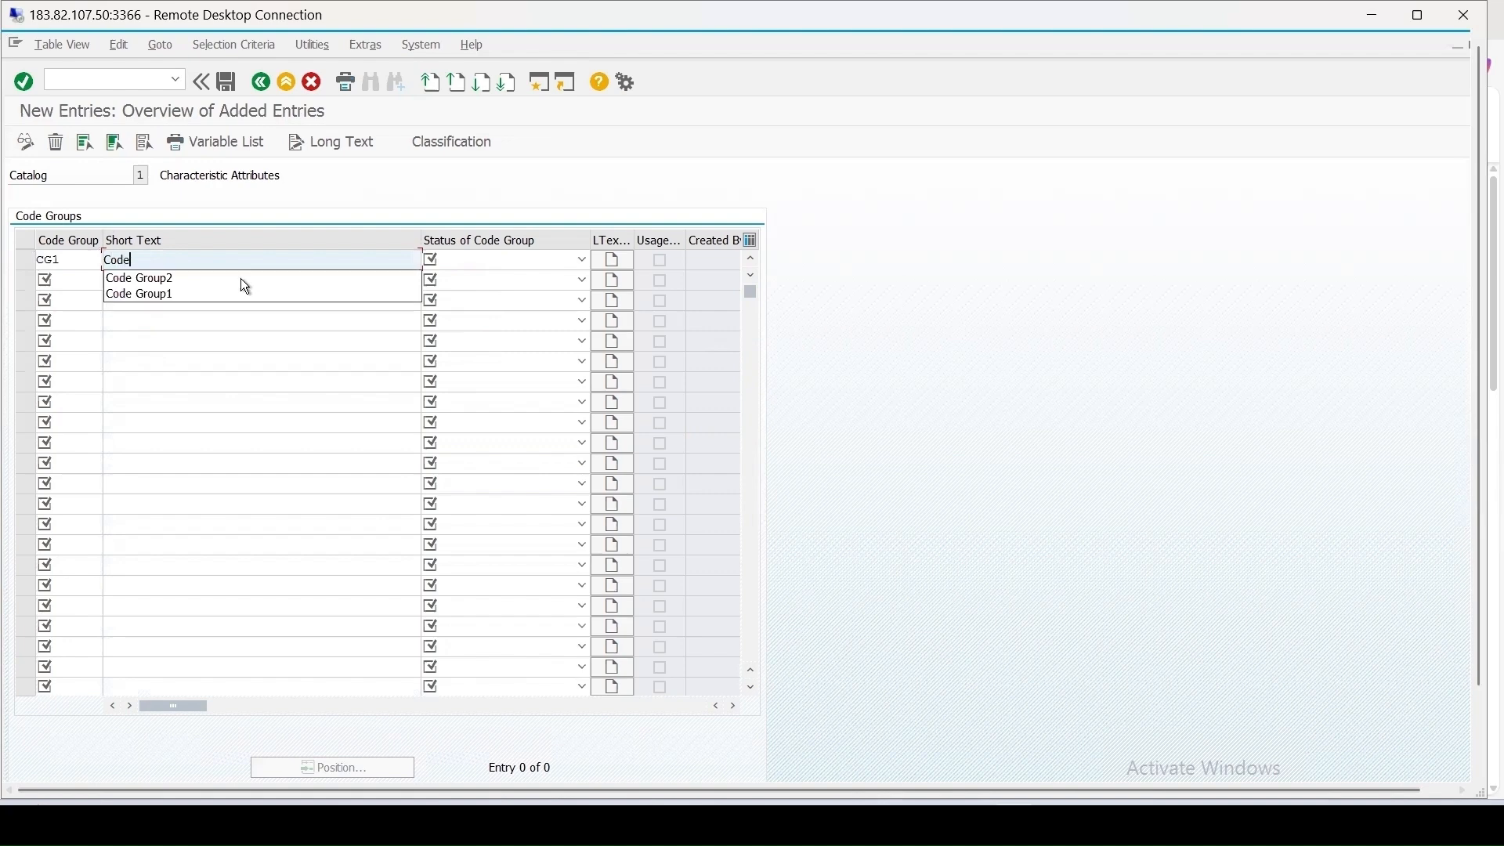
pyautogui.click(219, 294)
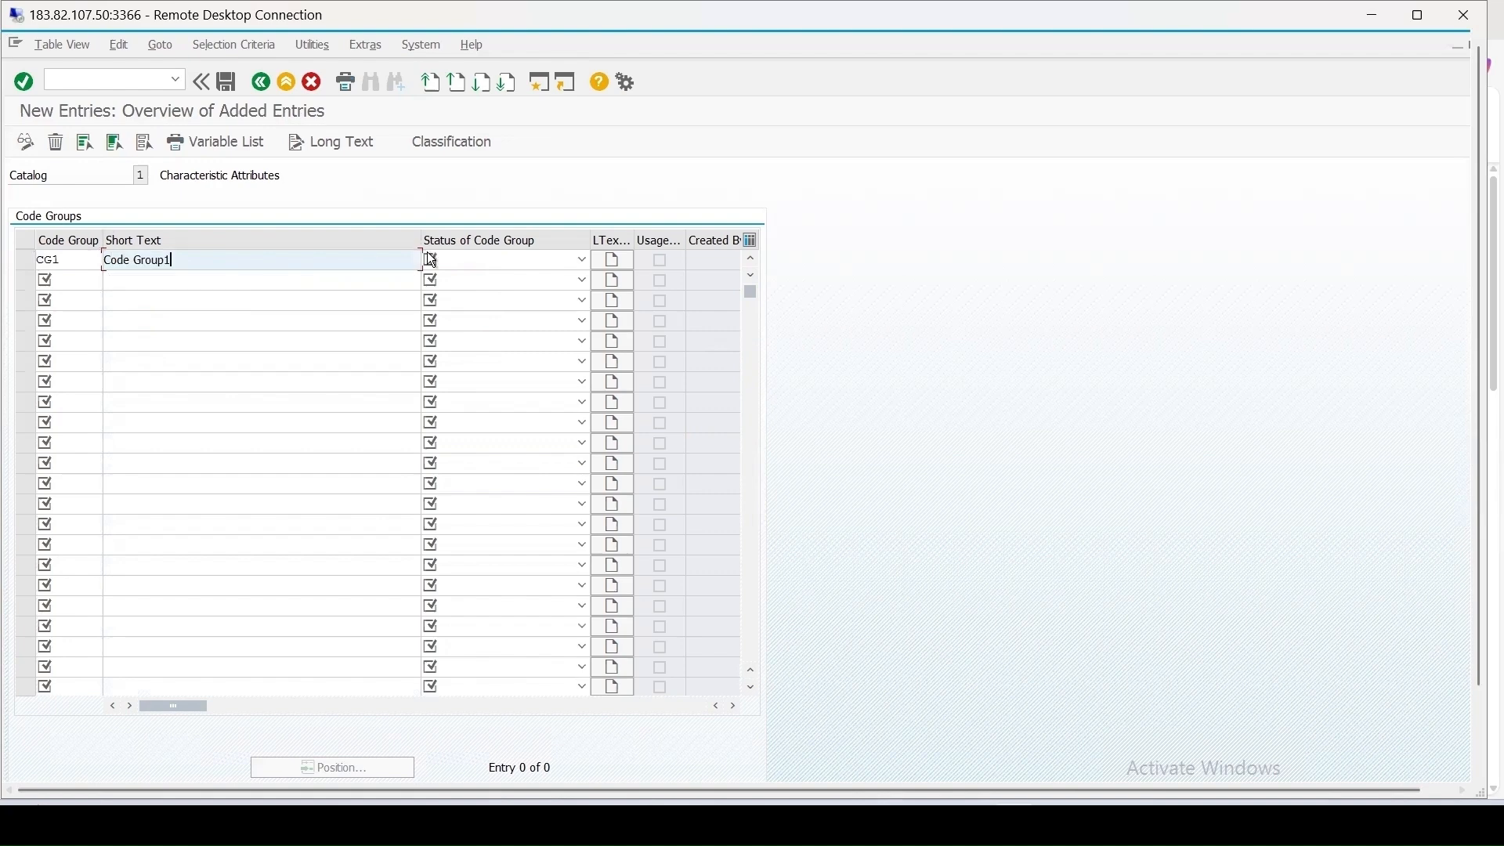
pyautogui.click(480, 265)
pyautogui.click(454, 293)
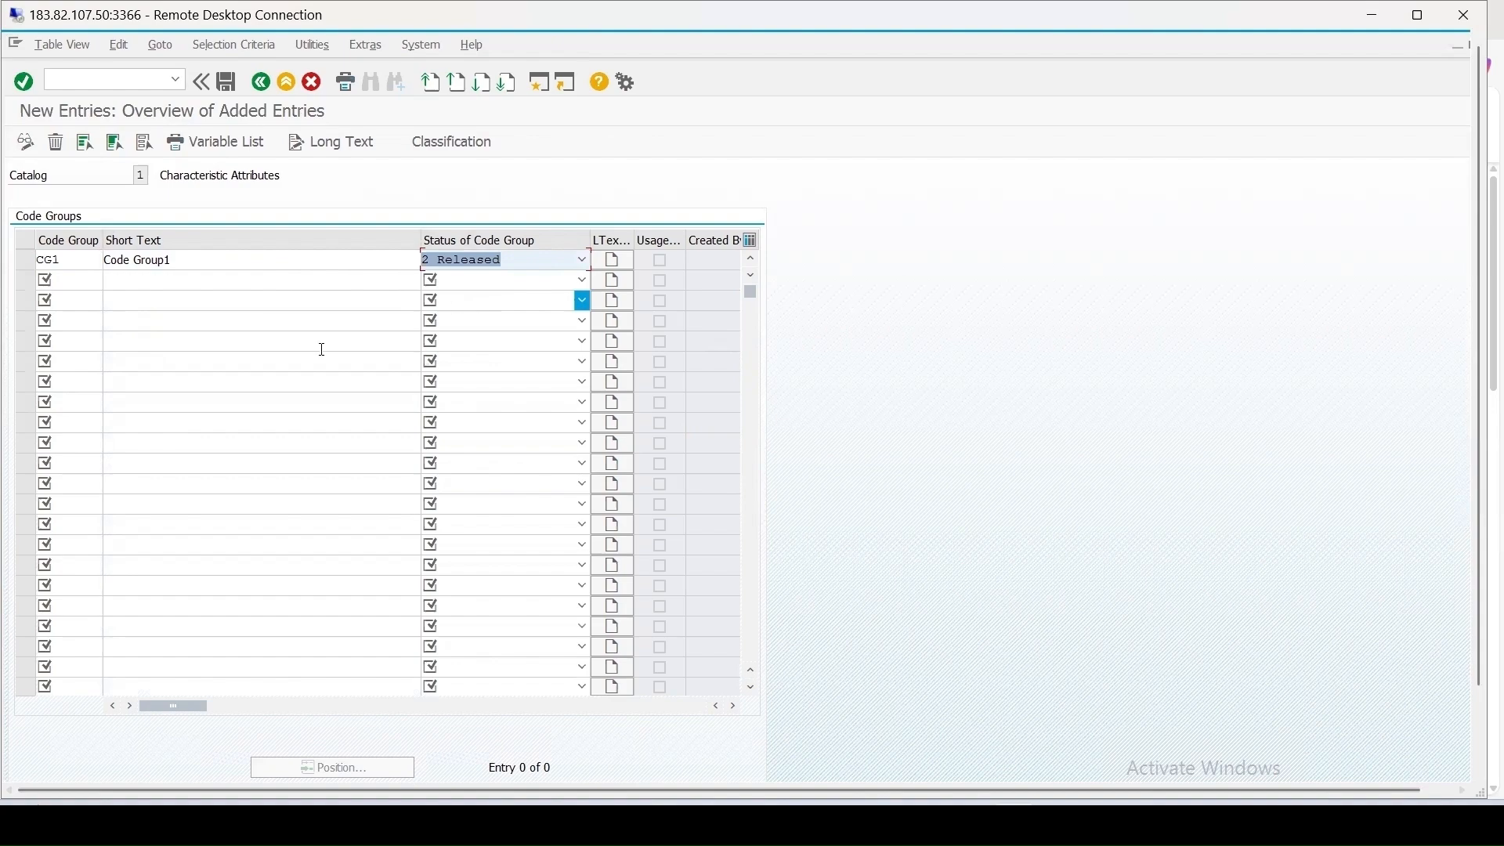
pyautogui.click(226, 83)
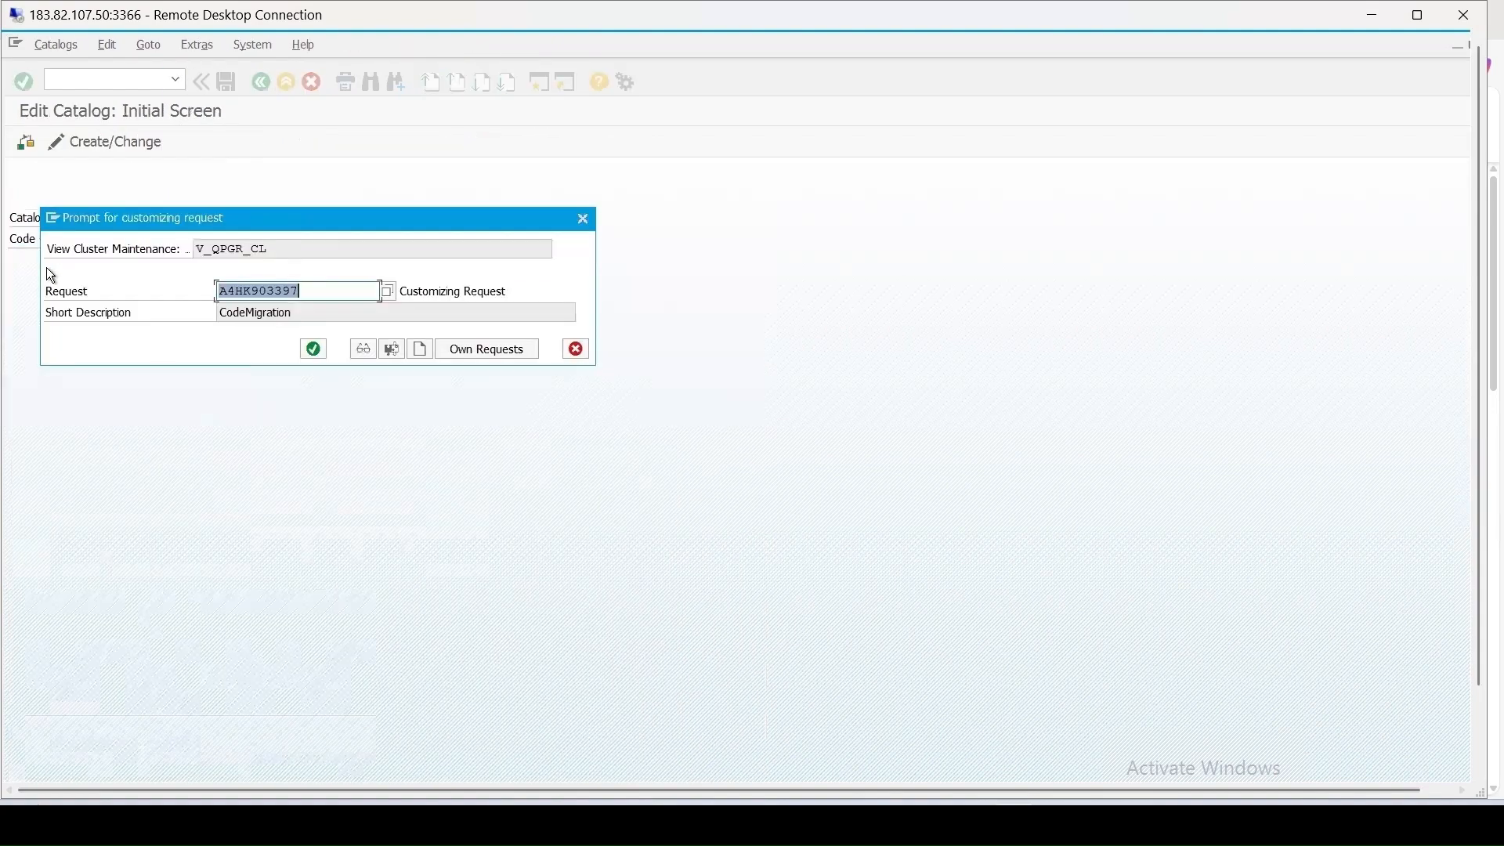
pyautogui.click(313, 349)
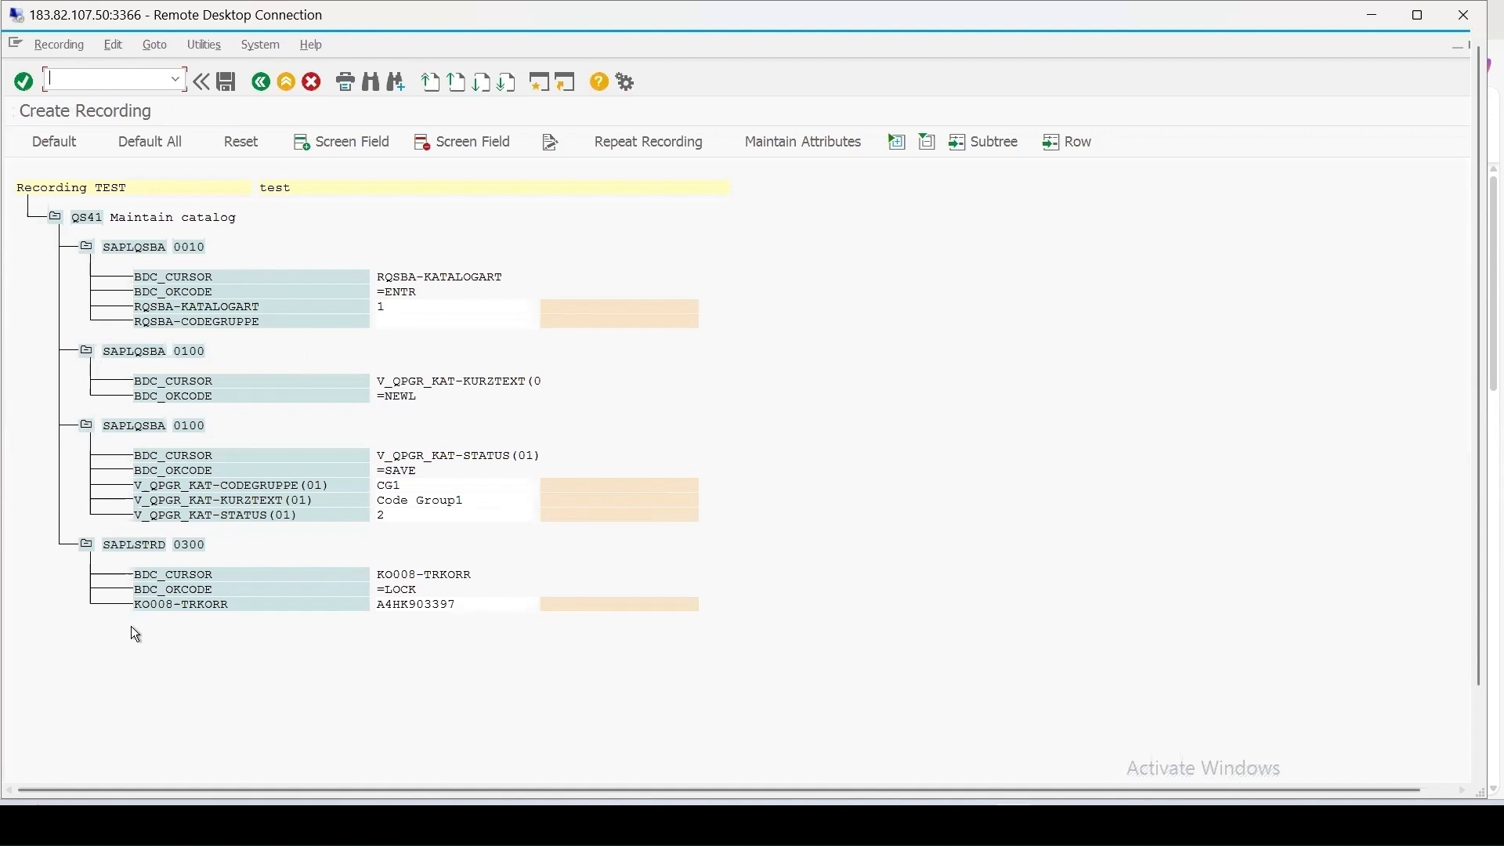
# Apply default field names to all recorded fields, save the recording and return to the object attributes
pyautogui.click(153, 144)
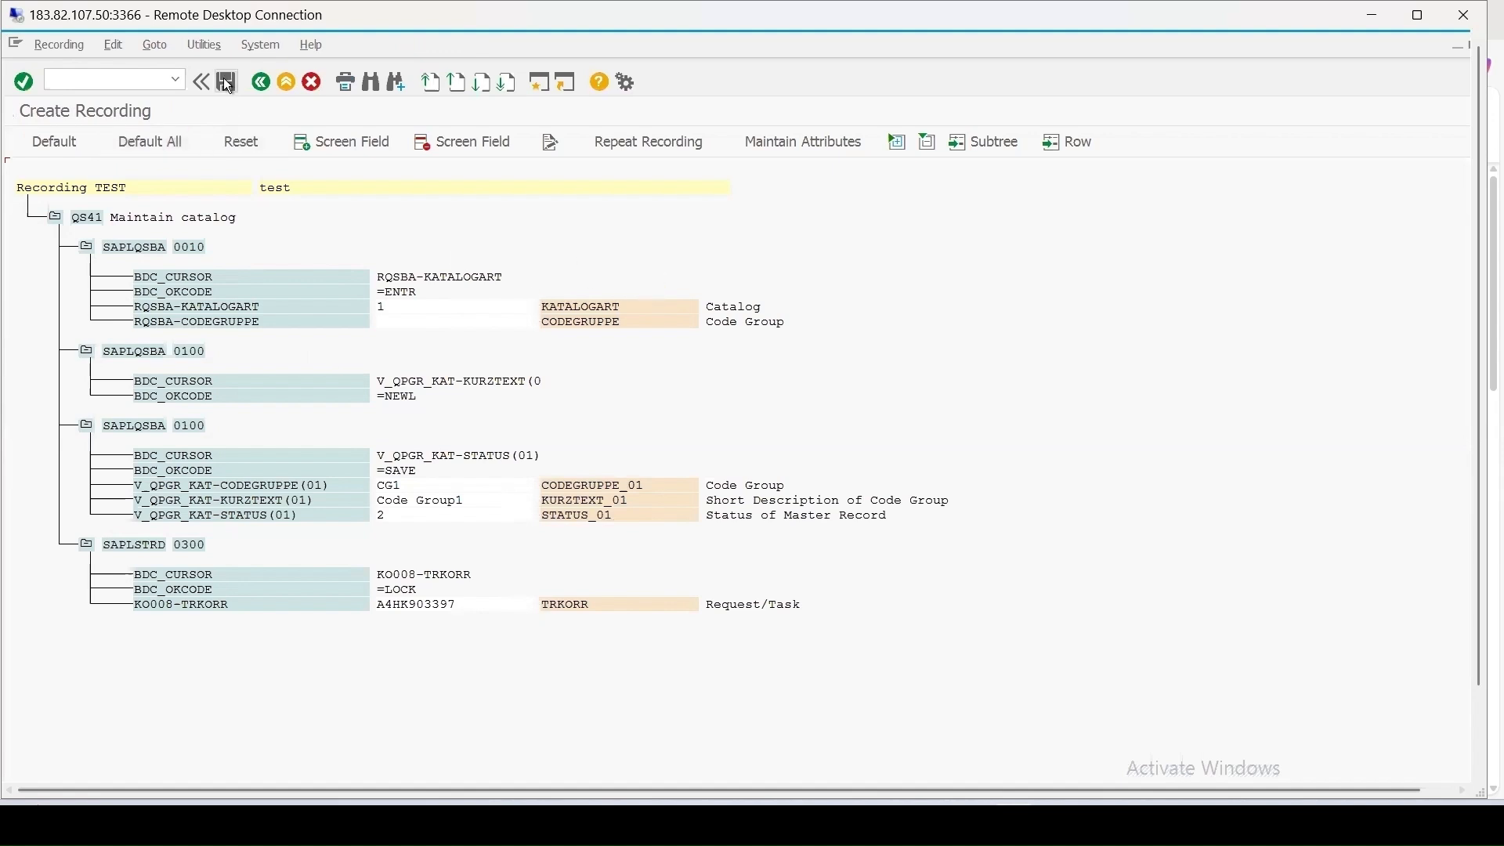
pyautogui.click(261, 83)
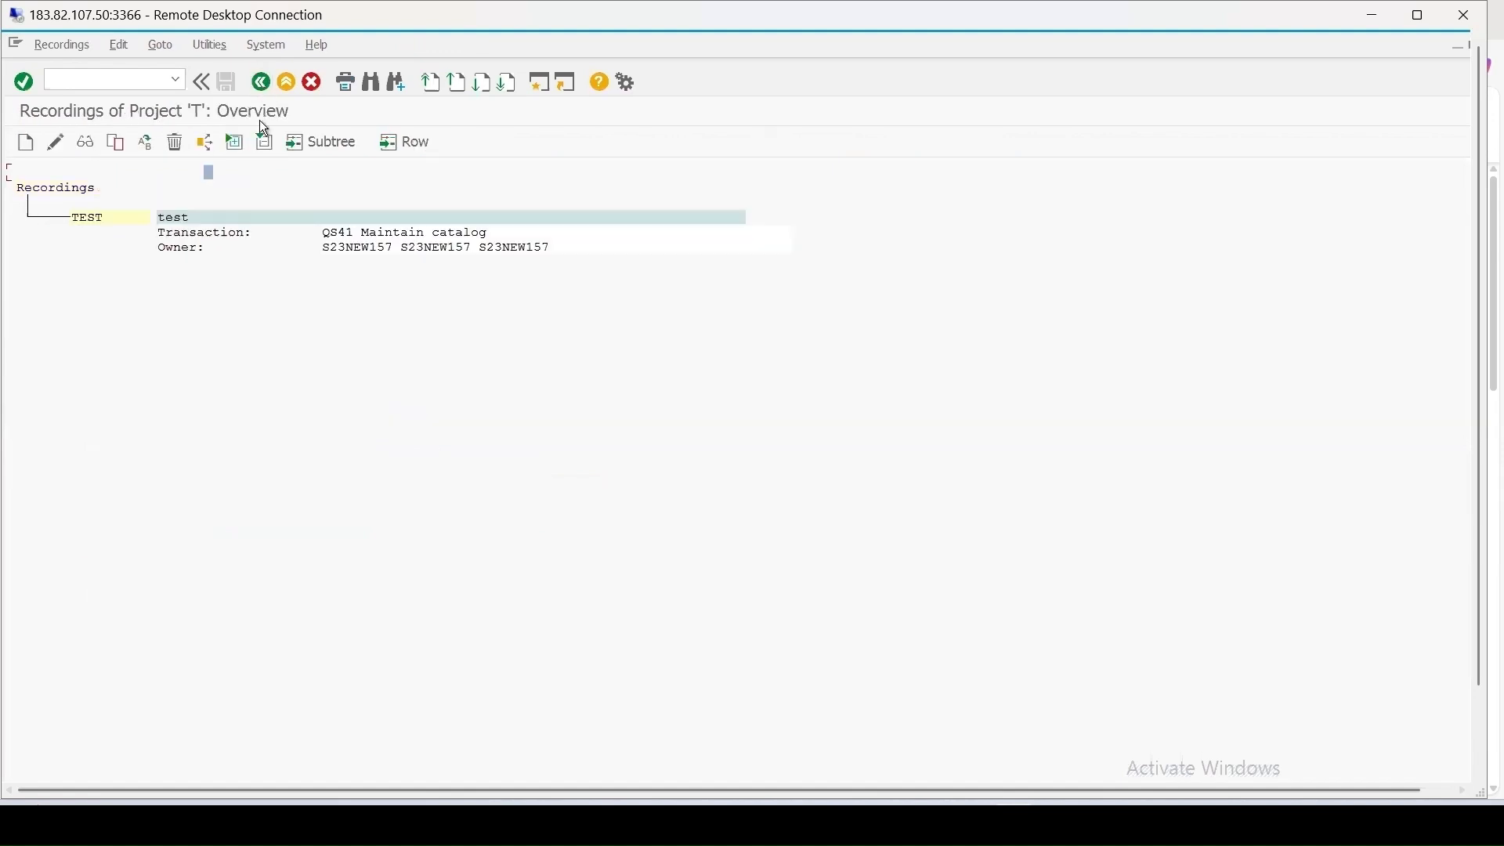
pyautogui.click(260, 81)
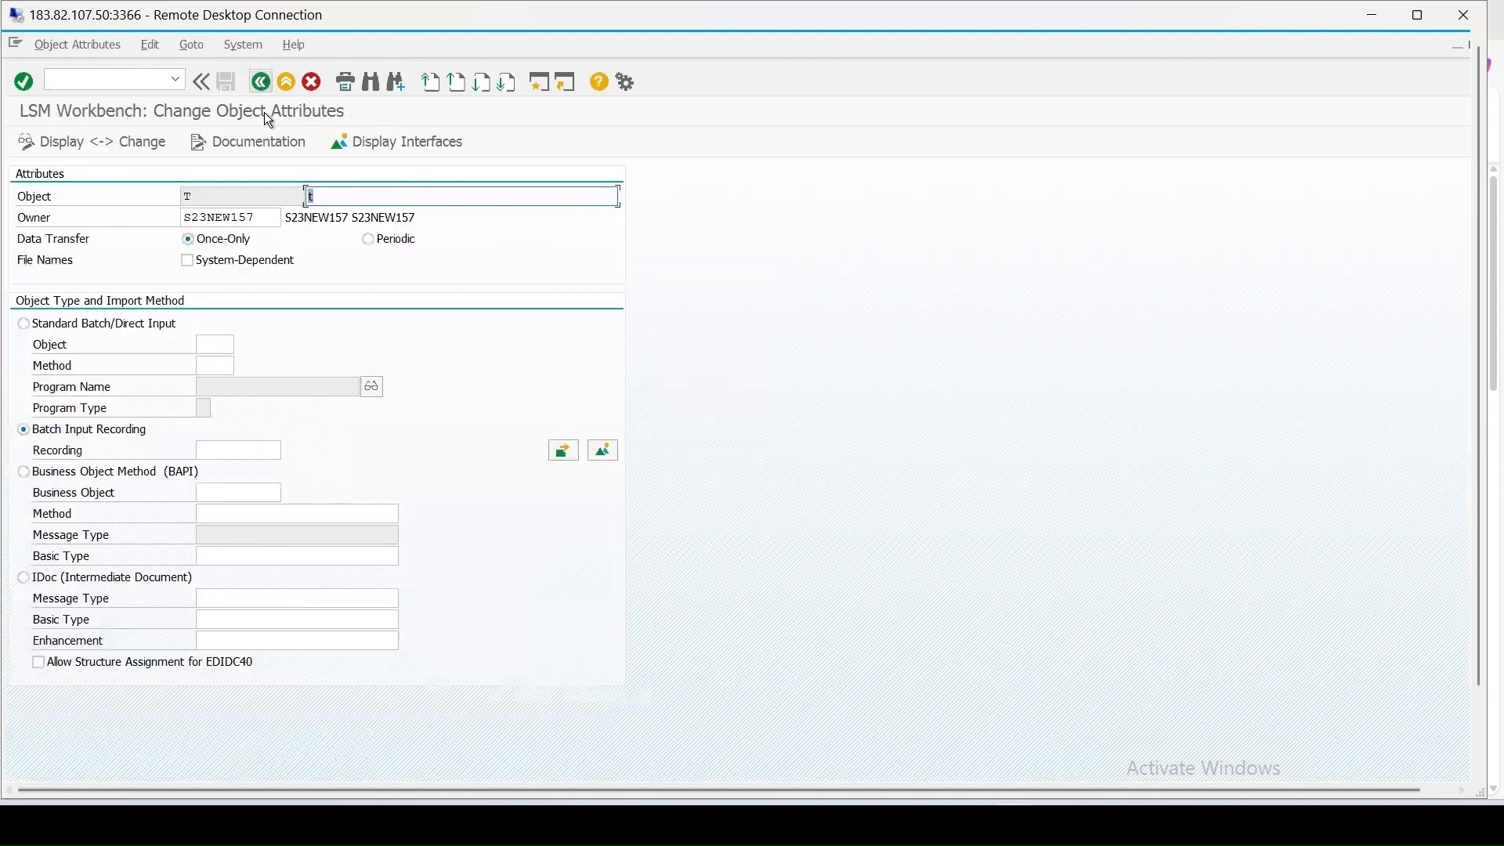
# Assign the recording TEST to the object's batch input recording, save the attributes and return to the process steps
pyautogui.click(235, 451)
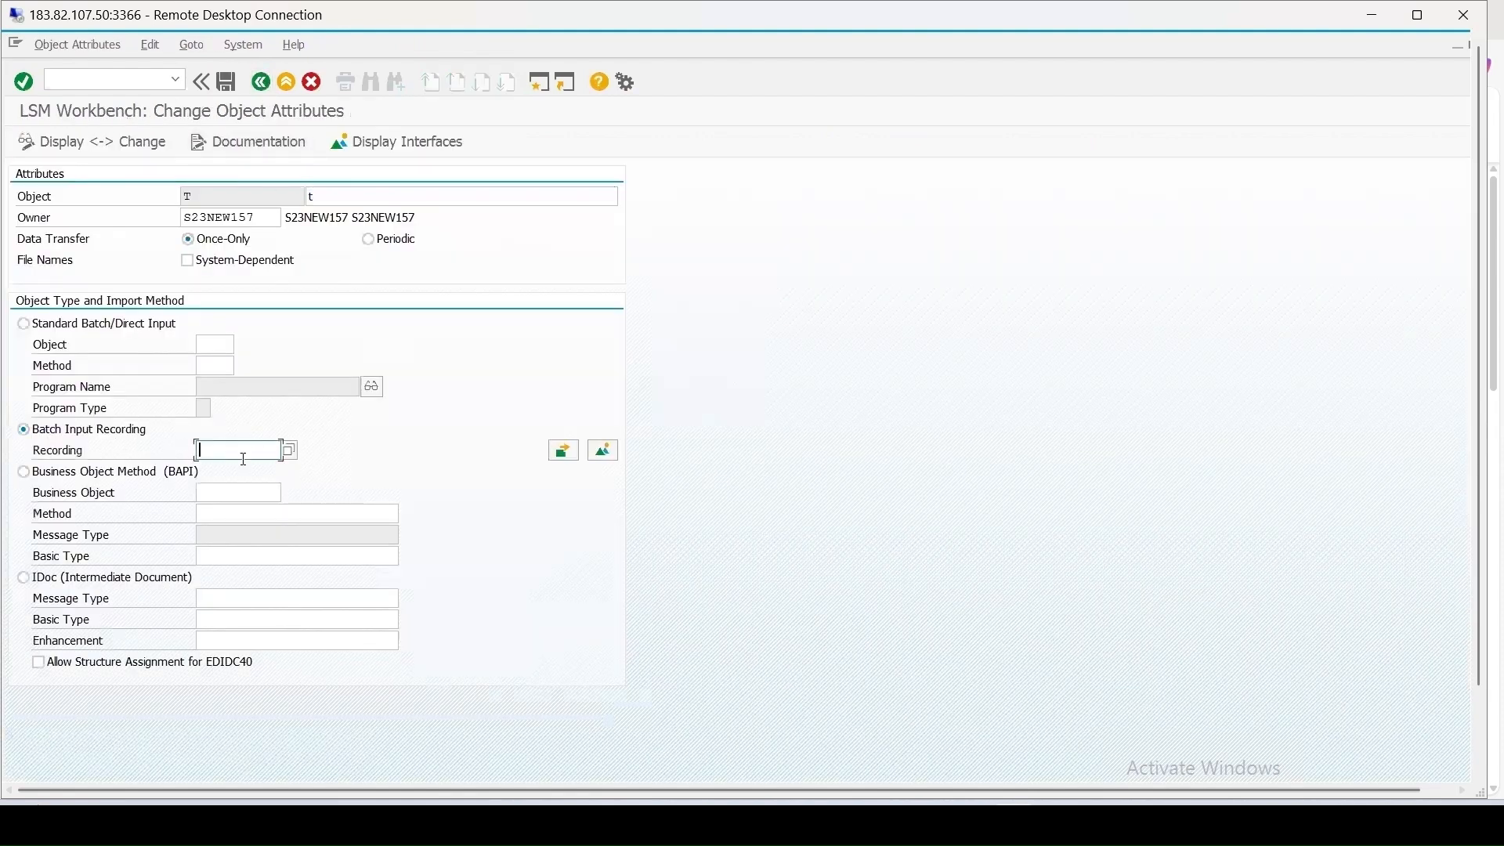
pyautogui.click(287, 451)
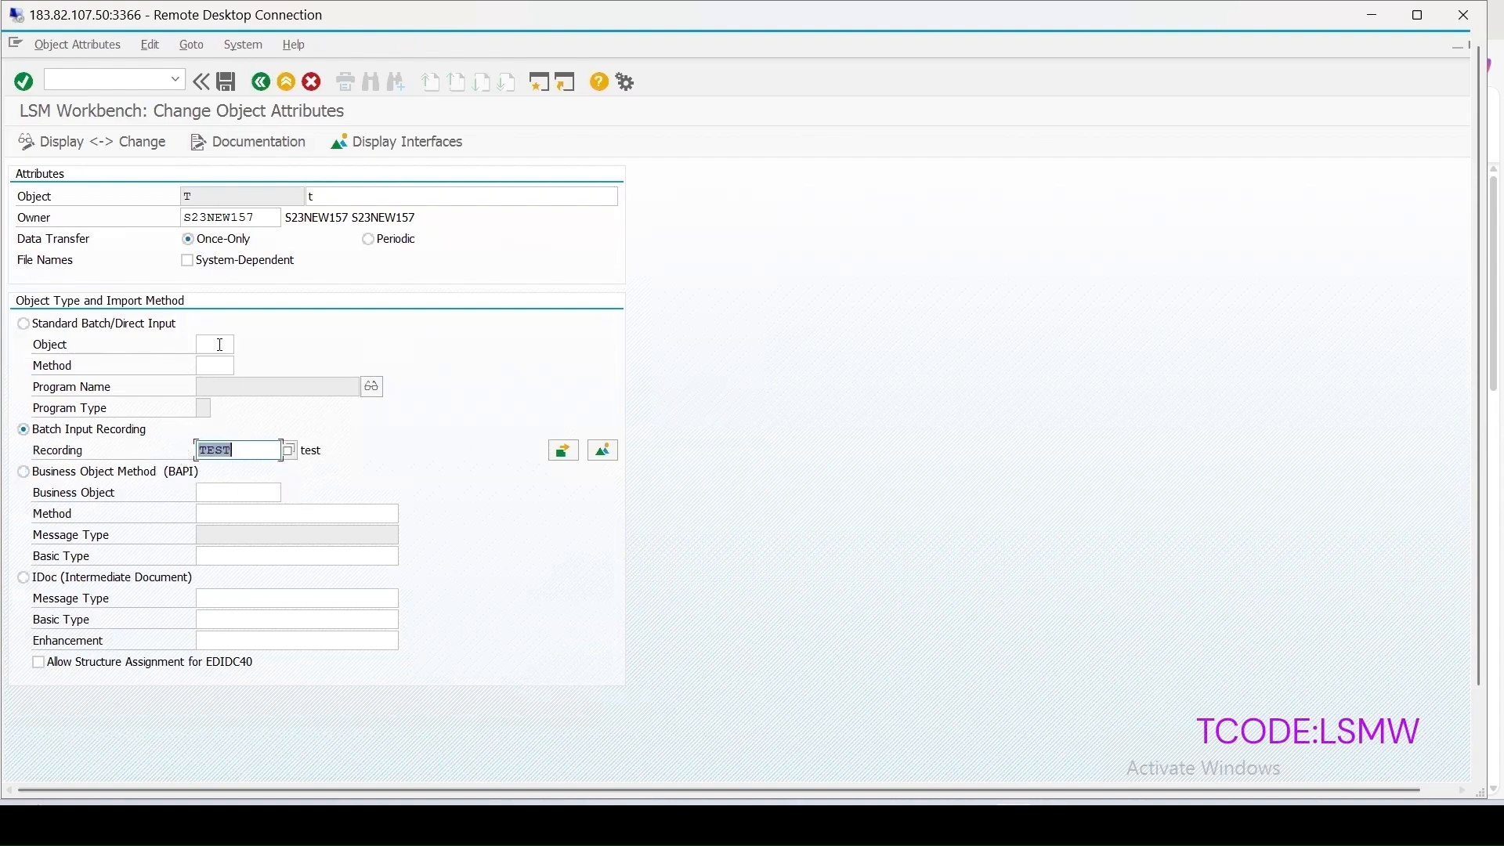
pyautogui.click(226, 83)
pyautogui.click(261, 83)
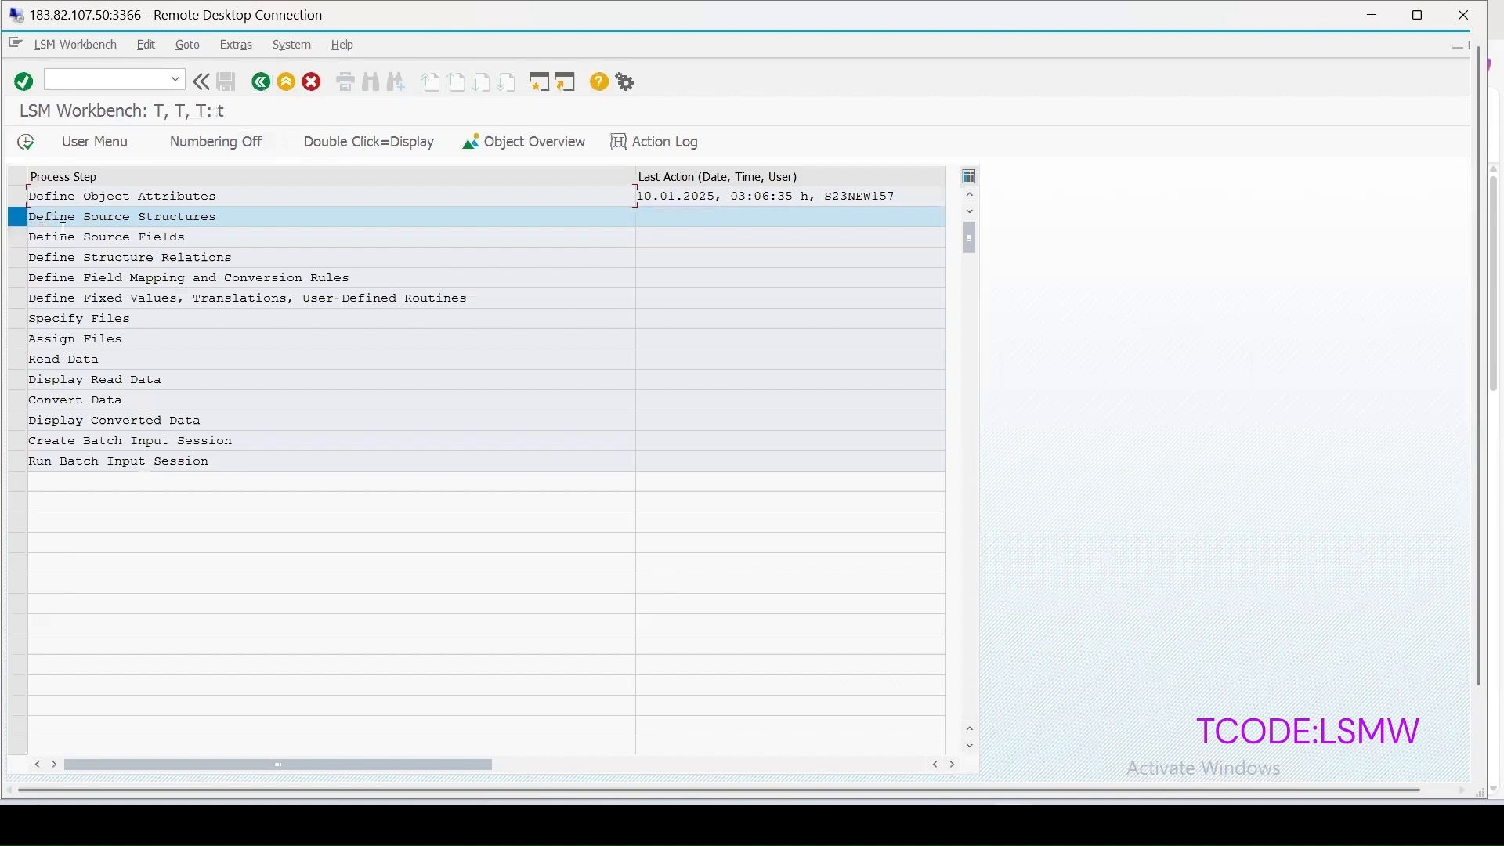
# Create the source structure SStest with the description SStest, and return to the process steps
pyautogui.click(28, 143)
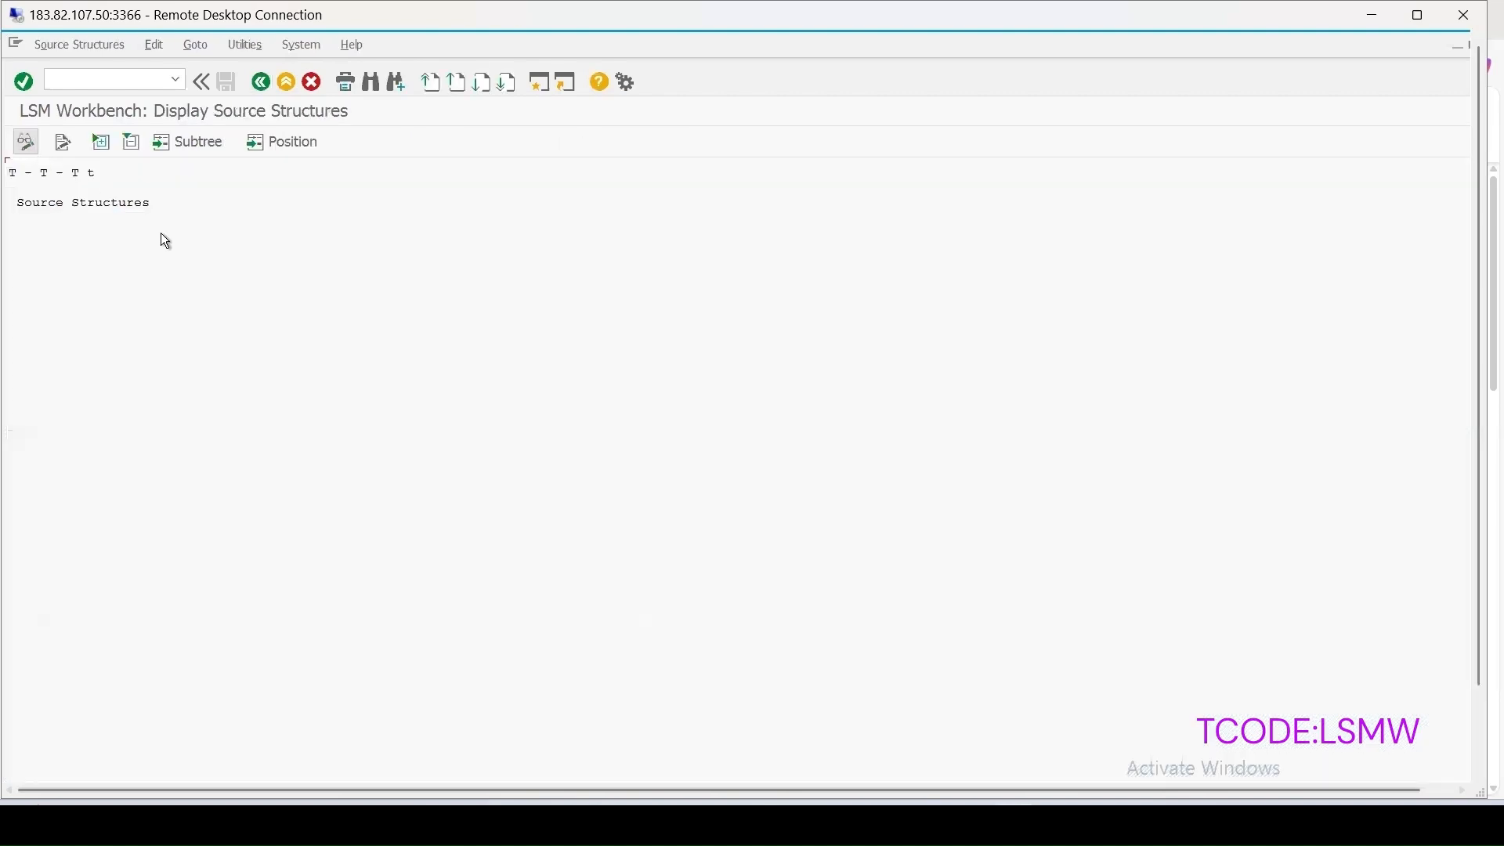
pyautogui.click(25, 143)
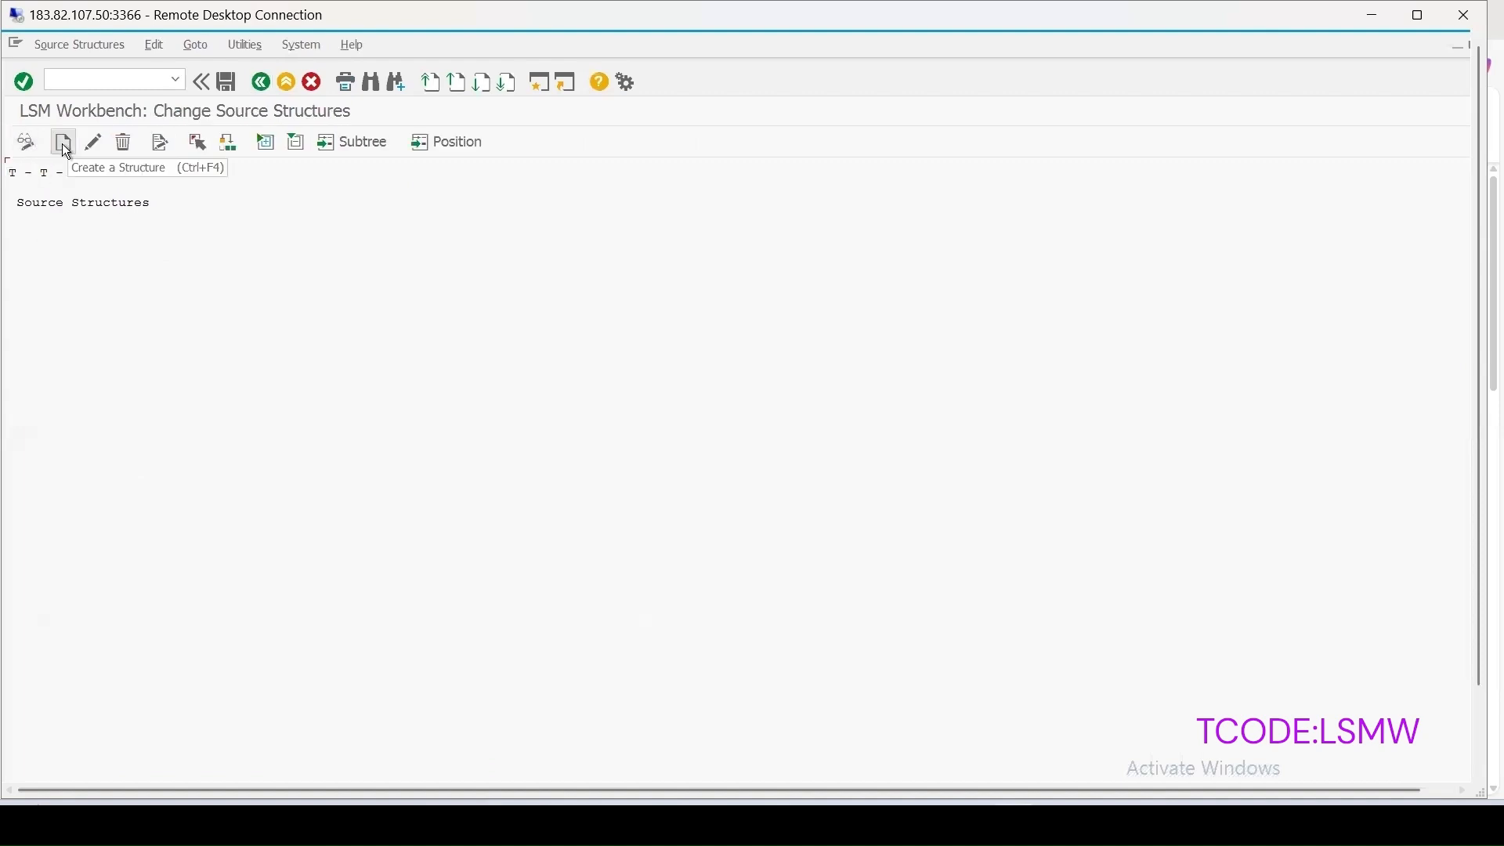
pyautogui.click(63, 143)
pyautogui.click(309, 268)
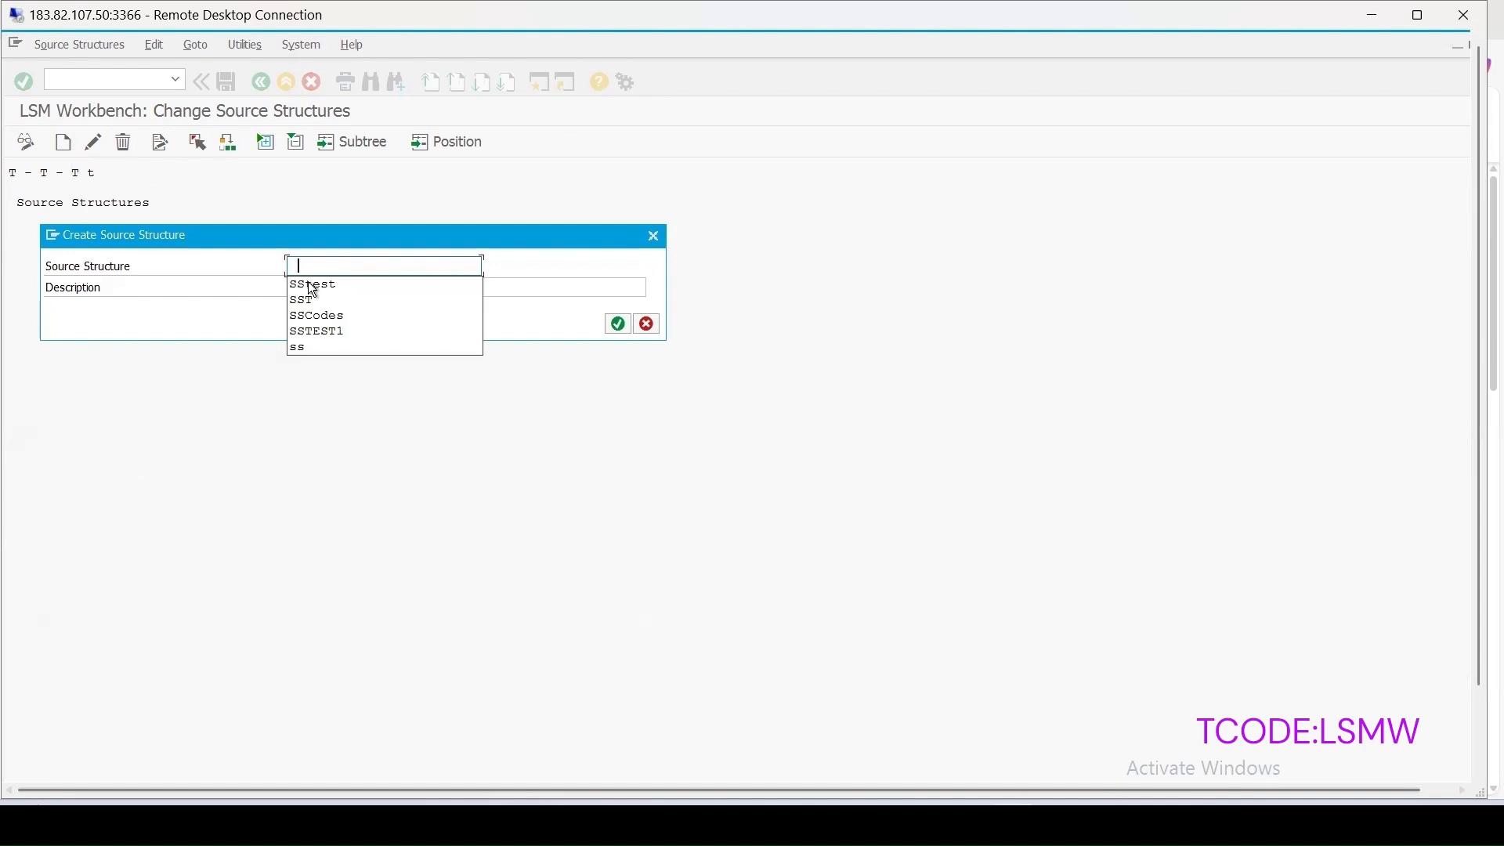
pyautogui.click(308, 284)
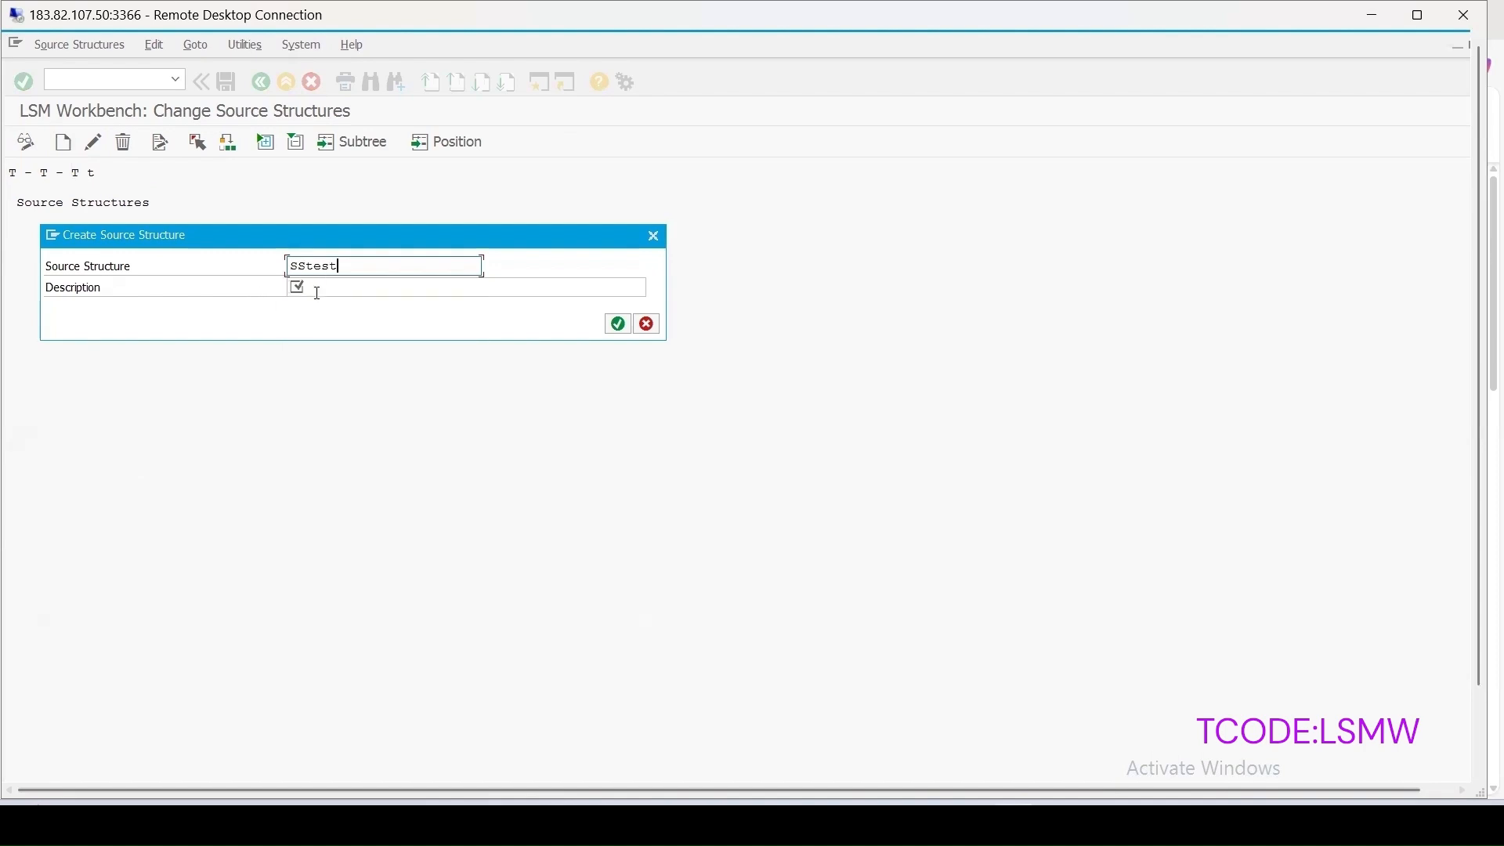
pyautogui.moveTo(374, 267); pyautogui.dragTo(181, 266)
pyautogui.hotkey('ctrl', 'c')
pyautogui.click(311, 286)
pyautogui.hotkey('ctrl', 'v')
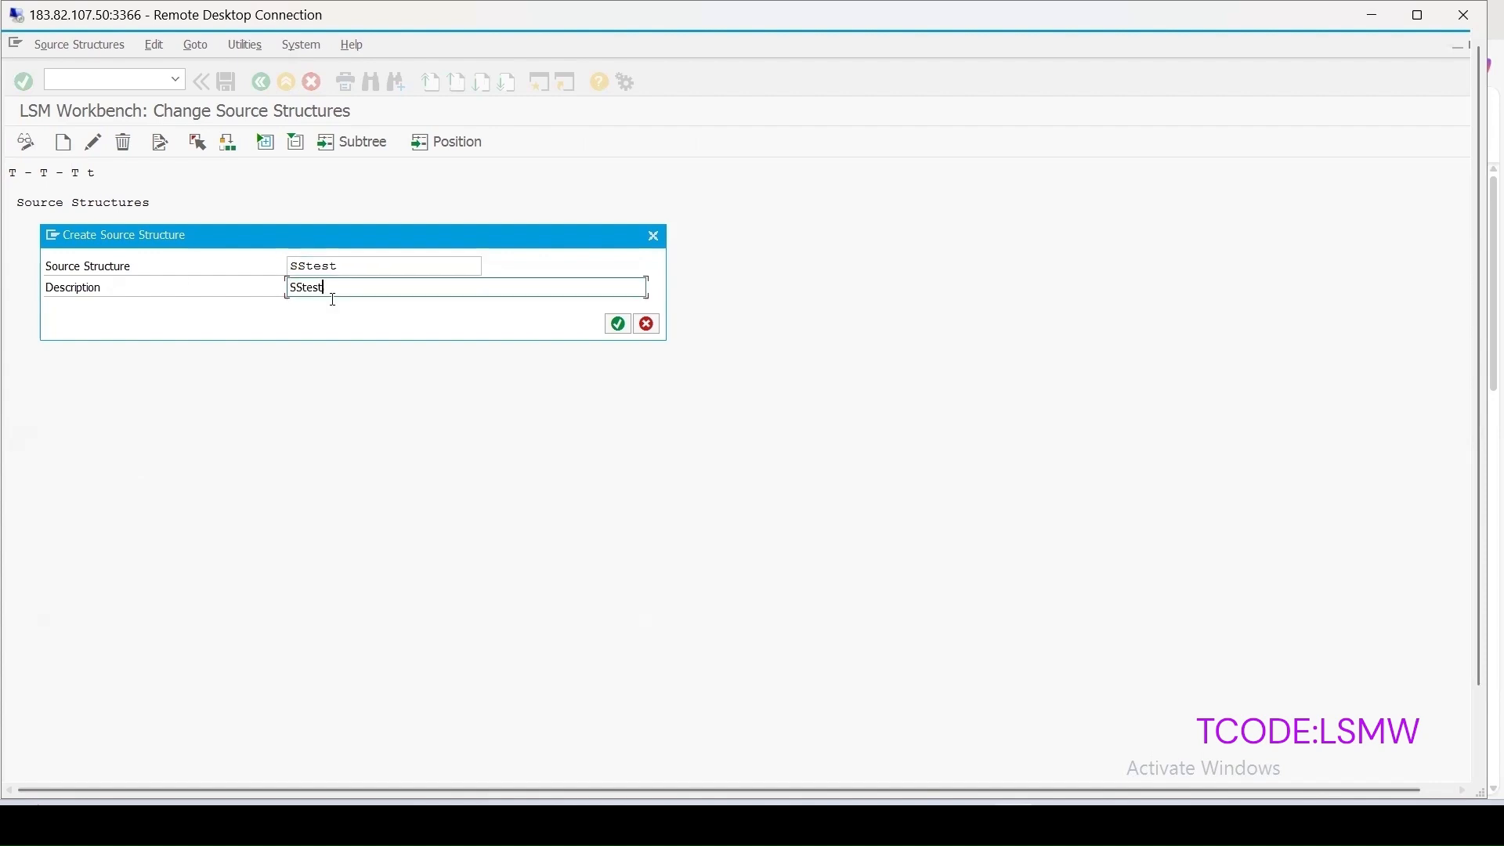
pyautogui.click(619, 324)
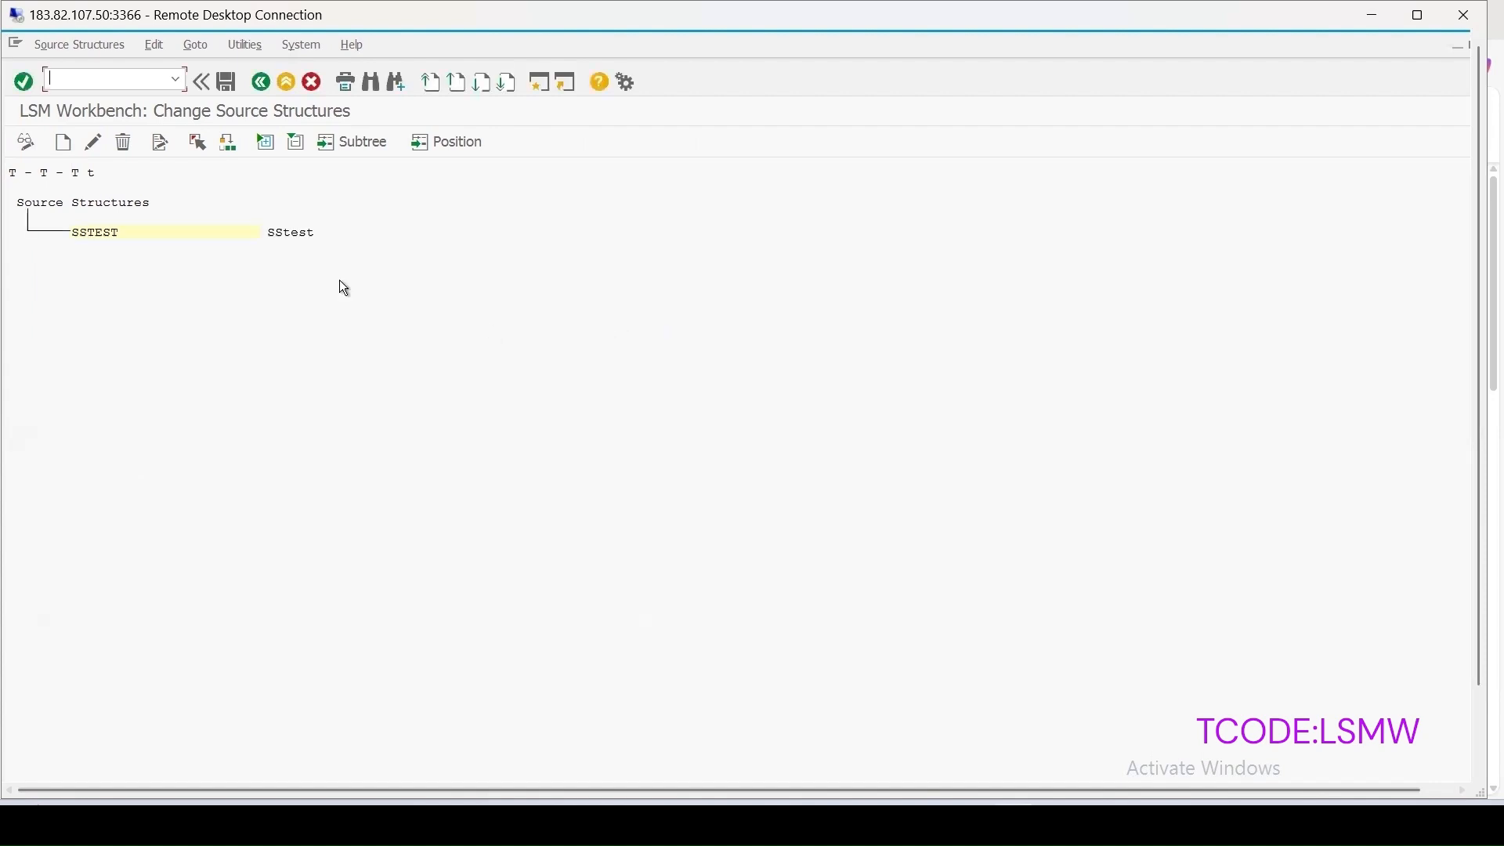
pyautogui.click(261, 81)
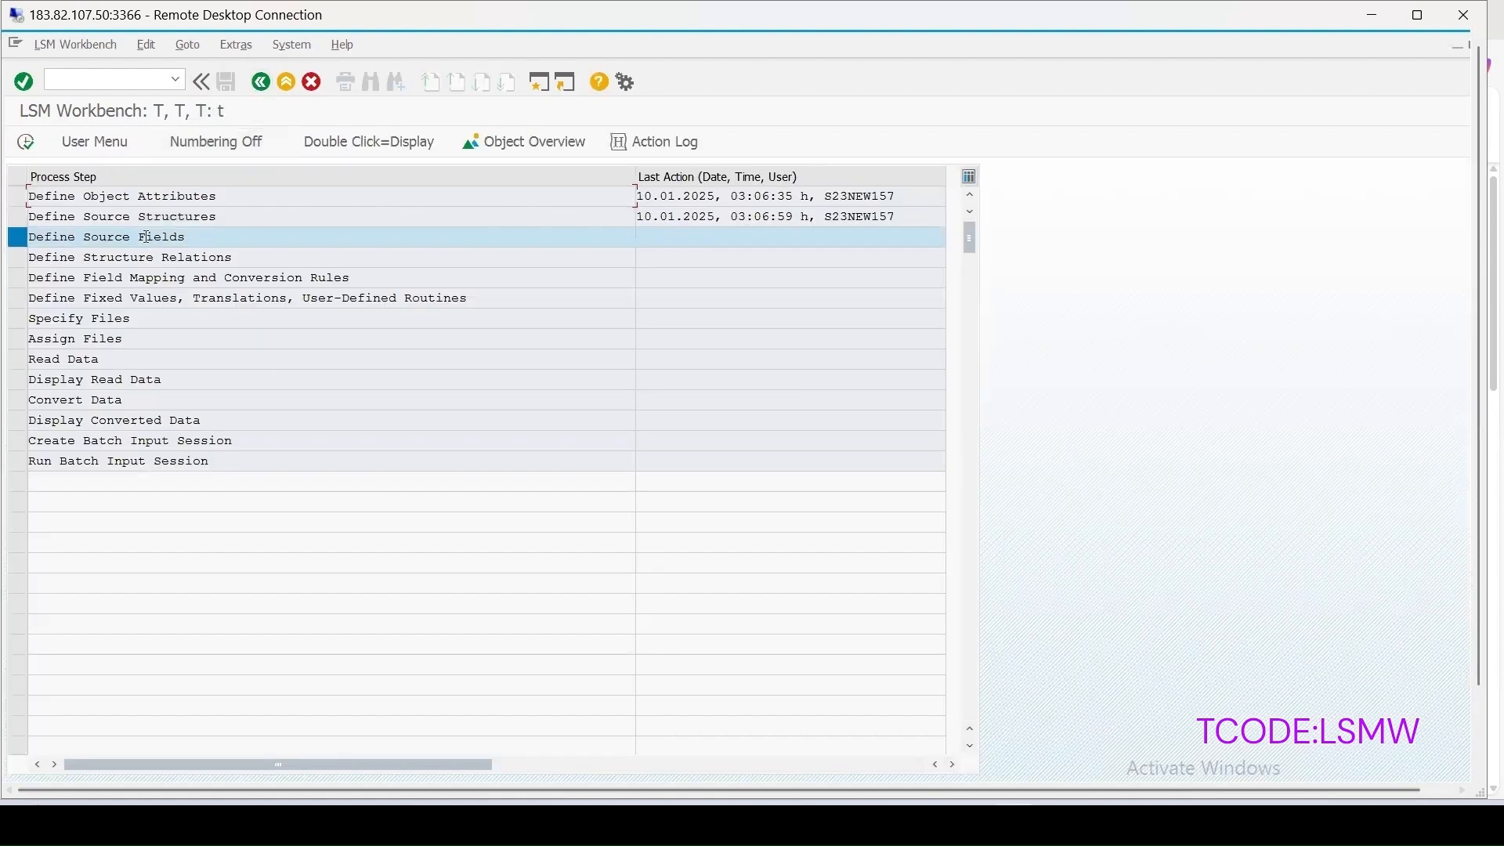
# Display the object overview as a table and copy the KATALOGART to TRKORR rows from target field name through target length
pyautogui.click(502, 147)
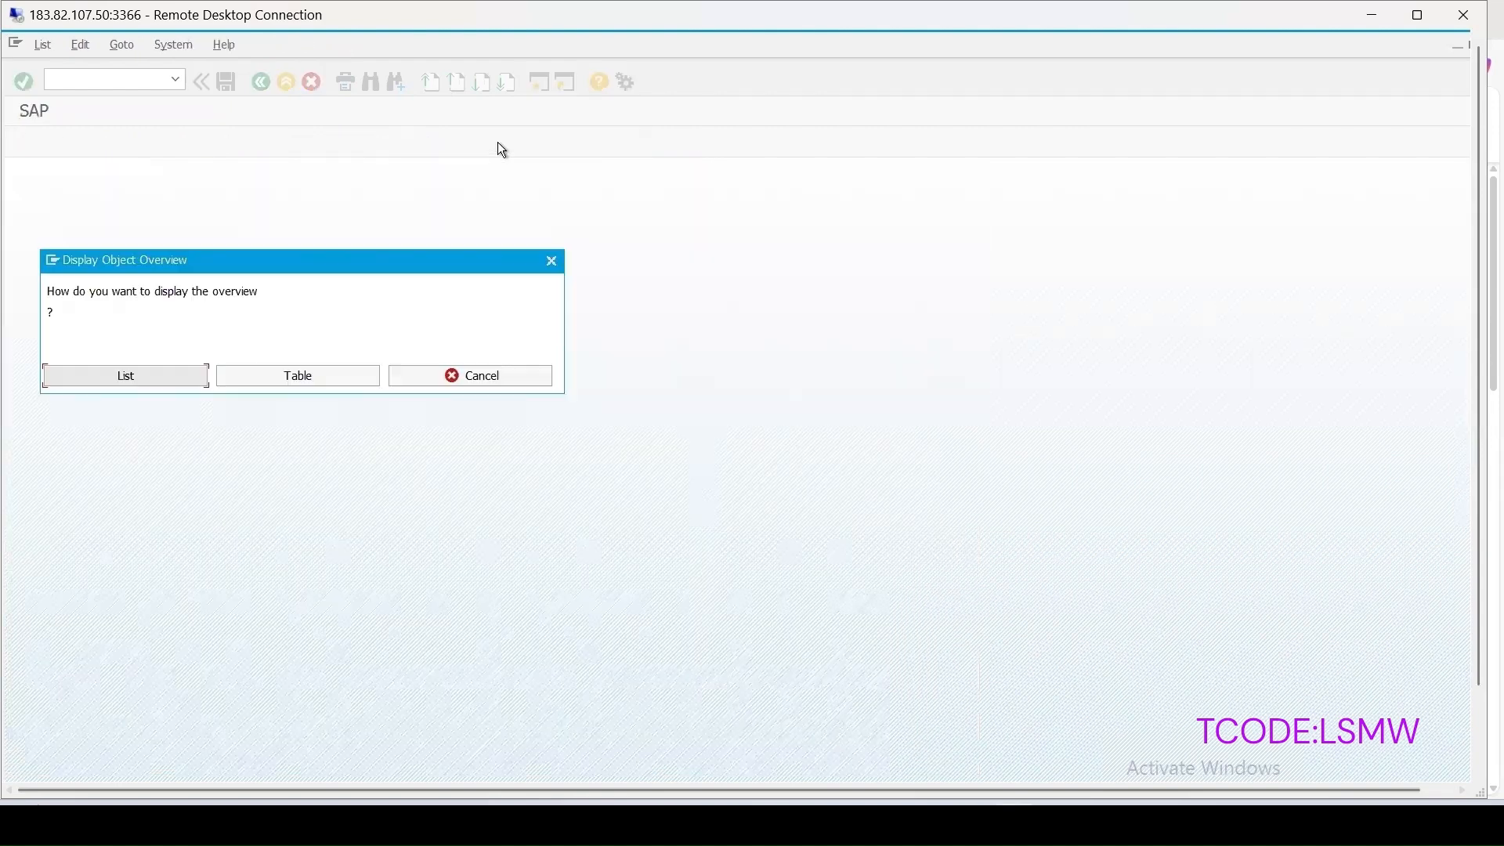
pyautogui.click(284, 383)
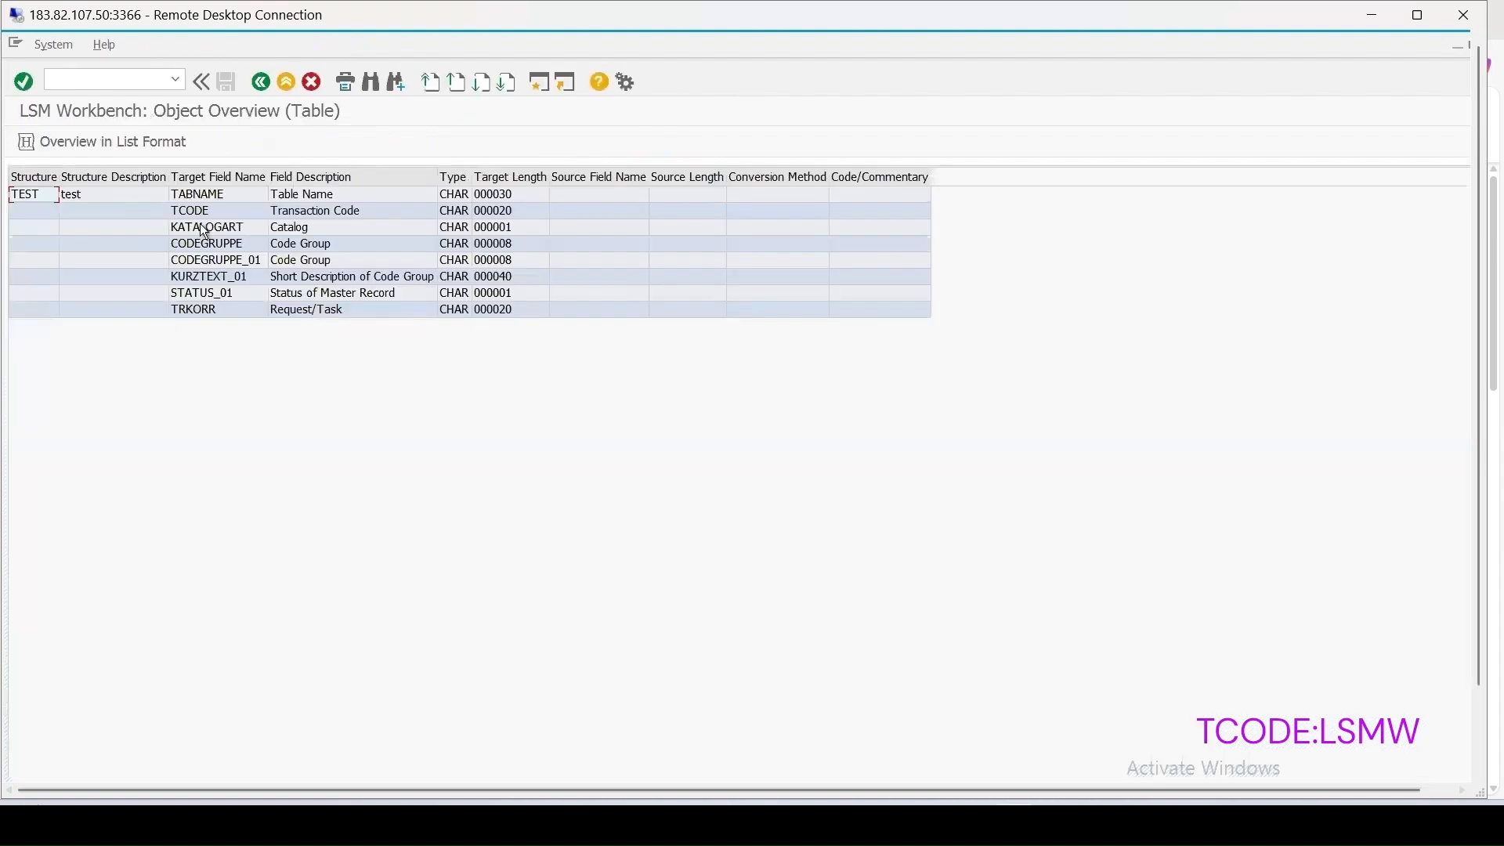
pyautogui.click(195, 228)
pyautogui.moveTo(225, 229); pyautogui.dragTo(522, 342)
pyautogui.hotkey('ctrl', 'c')
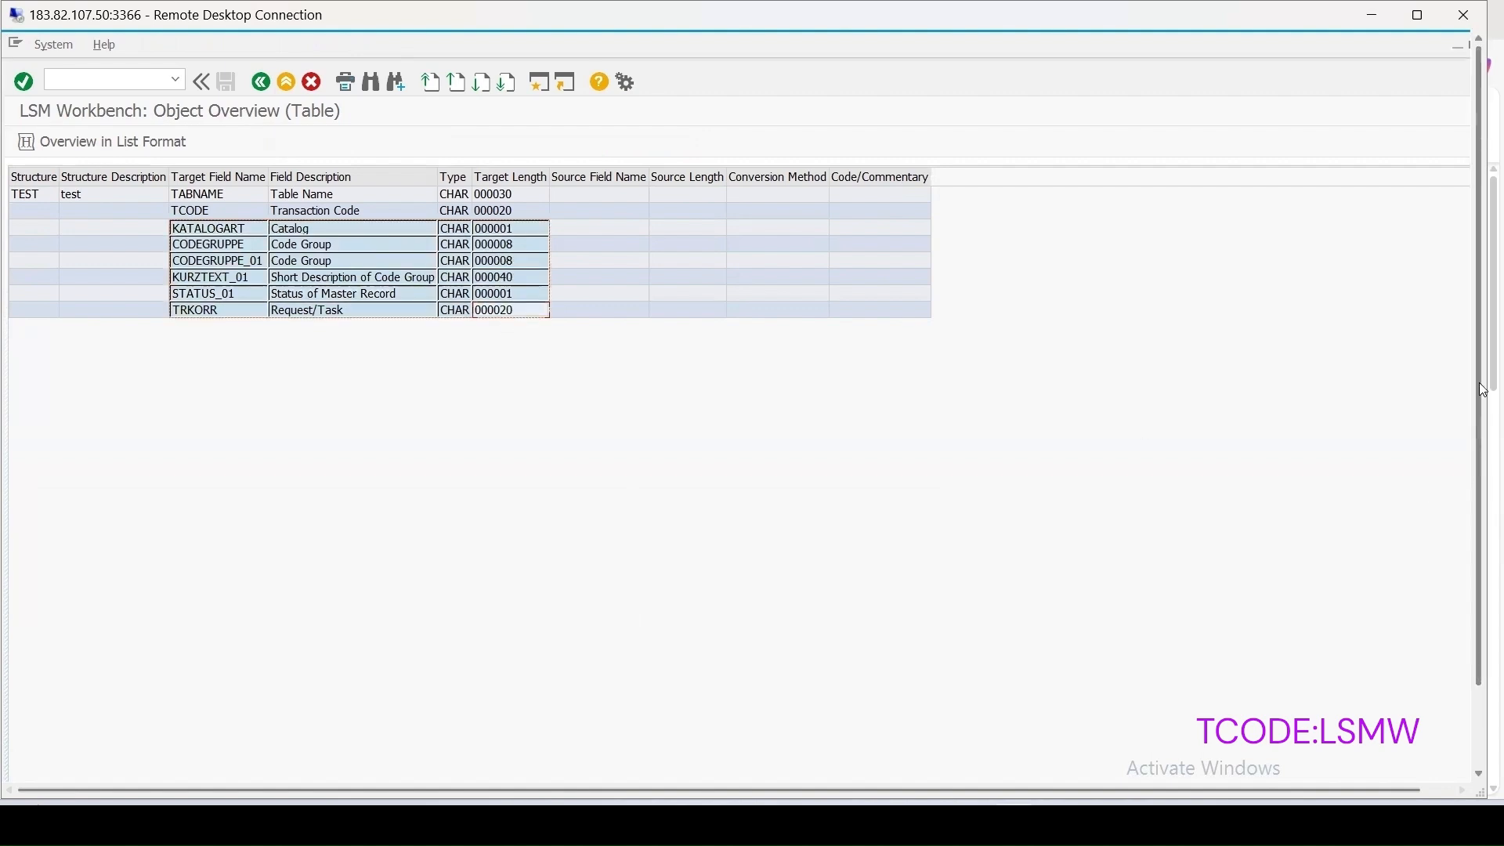
# Open the CodeMigr Excel workbook from the Desktop folder, dismiss the activation notice and paste the copied field rows starting at cell A1
pyautogui.moveTo(1489, 383); pyautogui.dragTo(1500, 384)
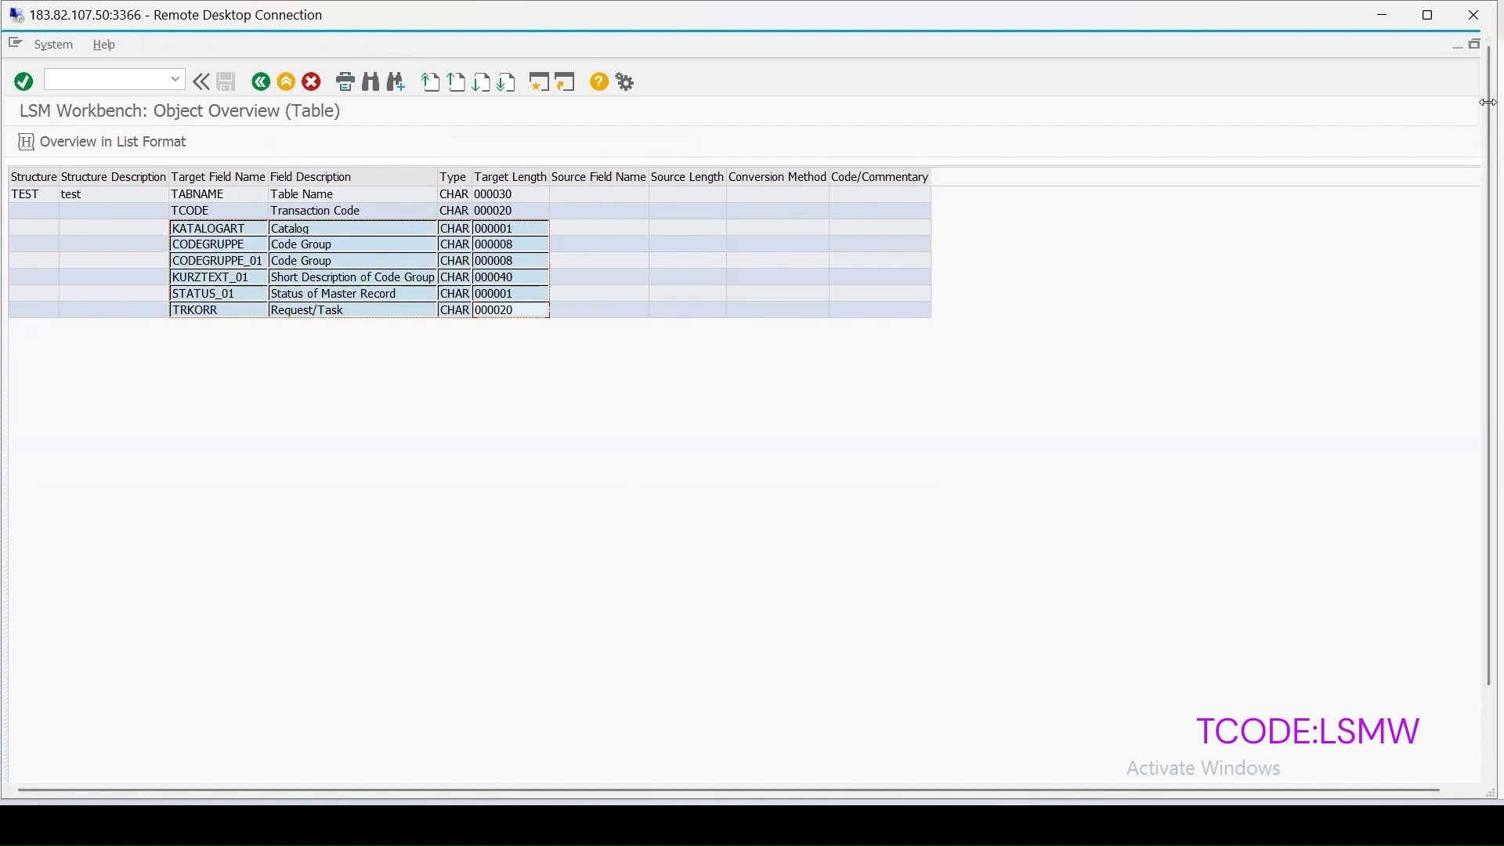
pyautogui.moveTo(1487, 102); pyautogui.dragTo(1487, 304)
pyautogui.moveTo(1489, 446); pyautogui.dragTo(1501, 445)
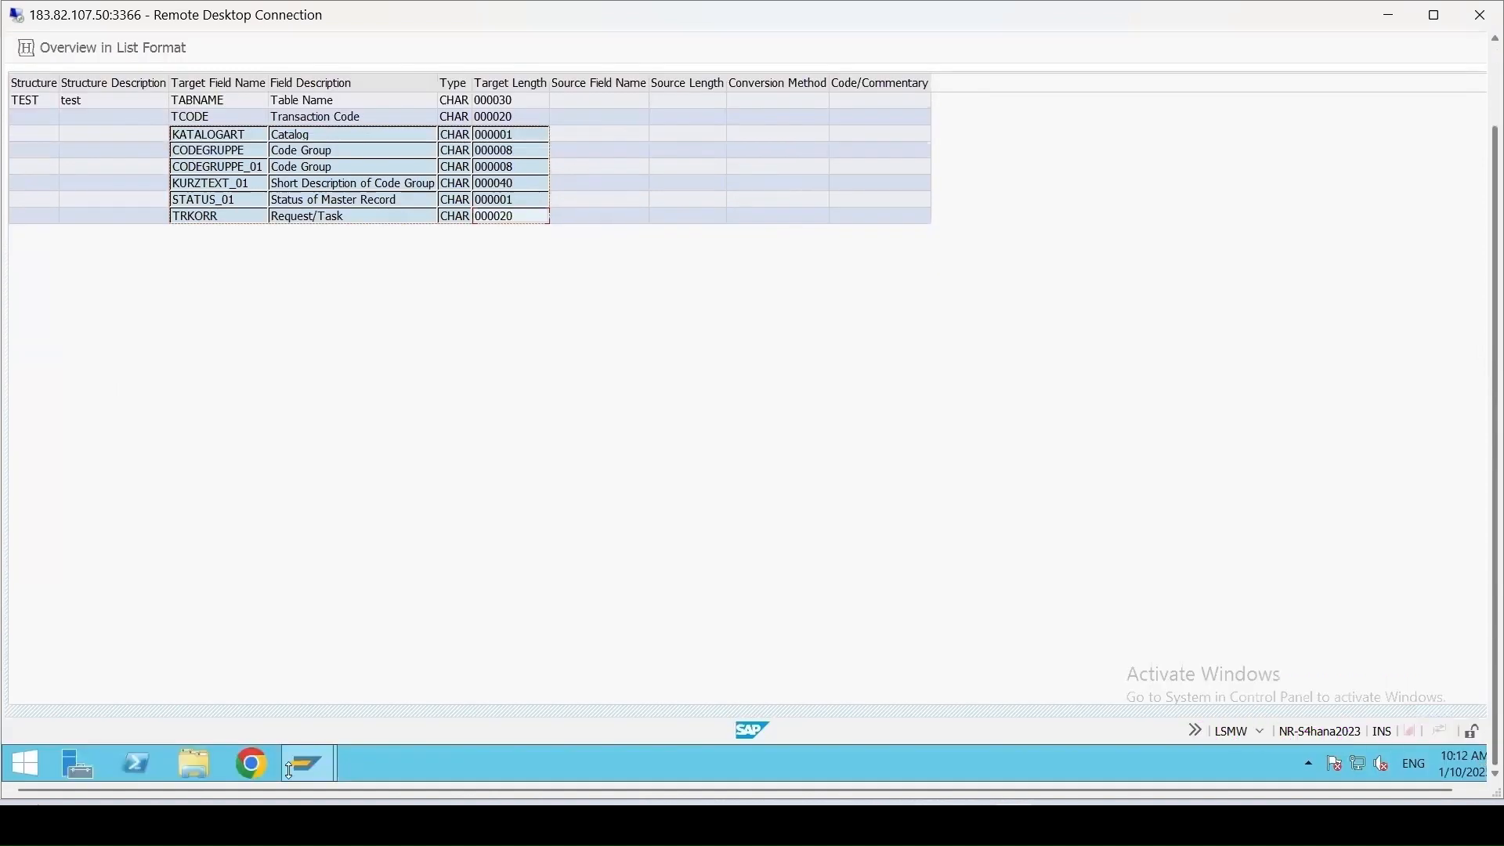
pyautogui.click(195, 763)
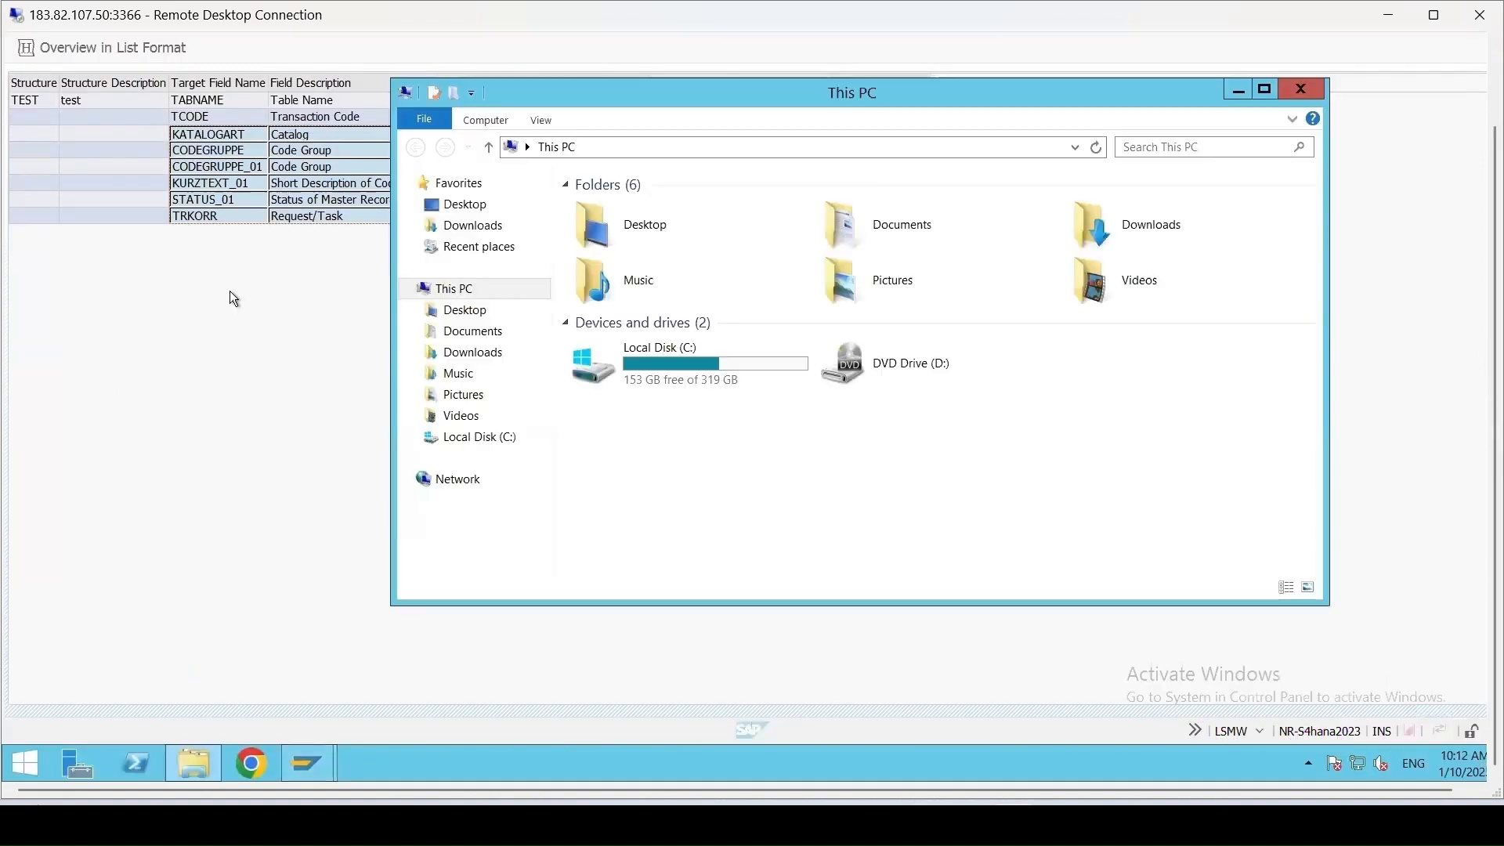
pyautogui.doubleClick(618, 231)
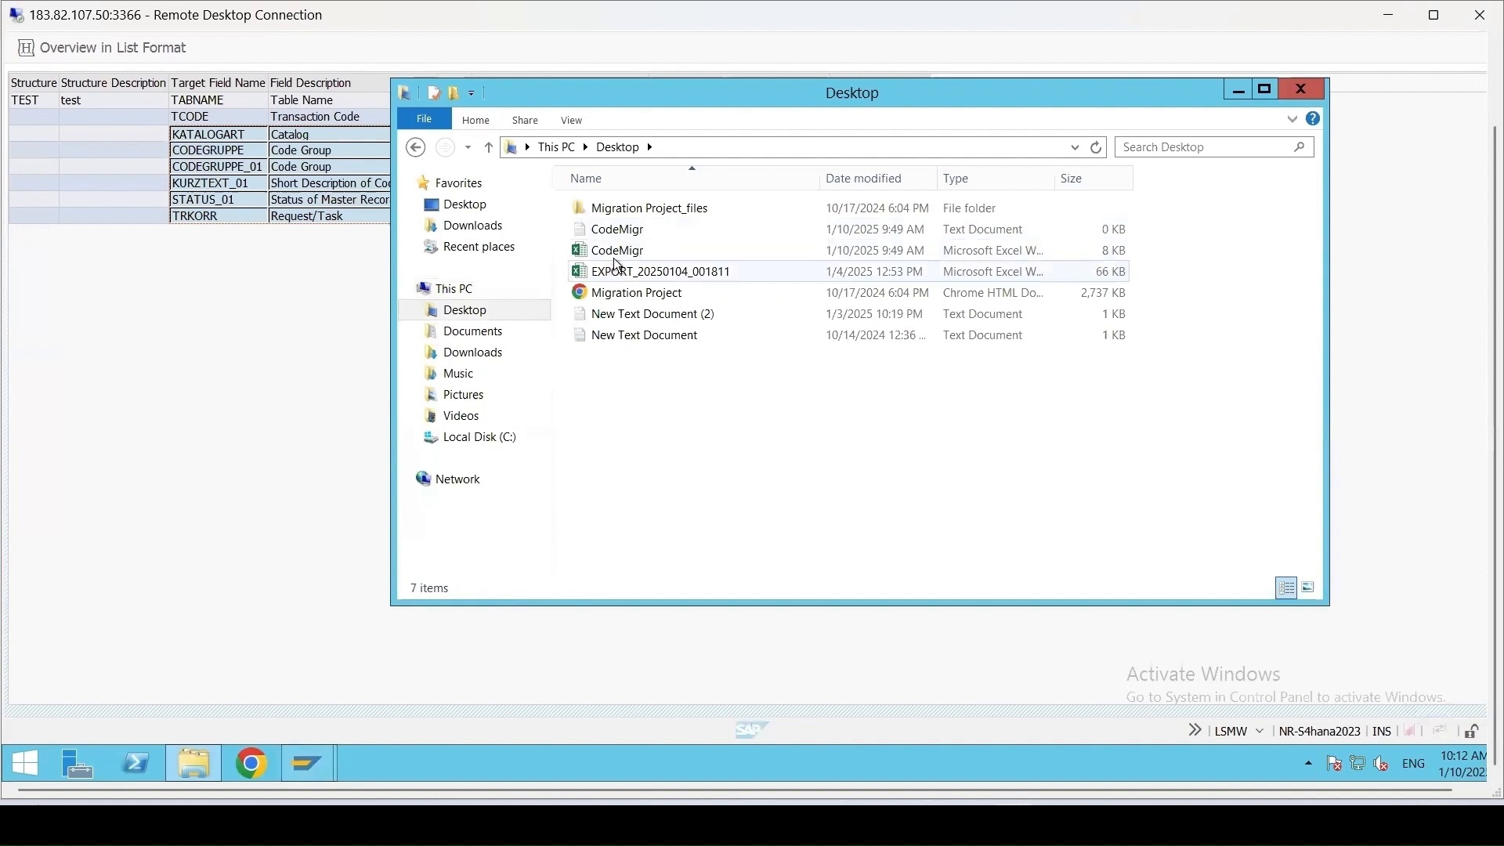
pyautogui.doubleClick(615, 249)
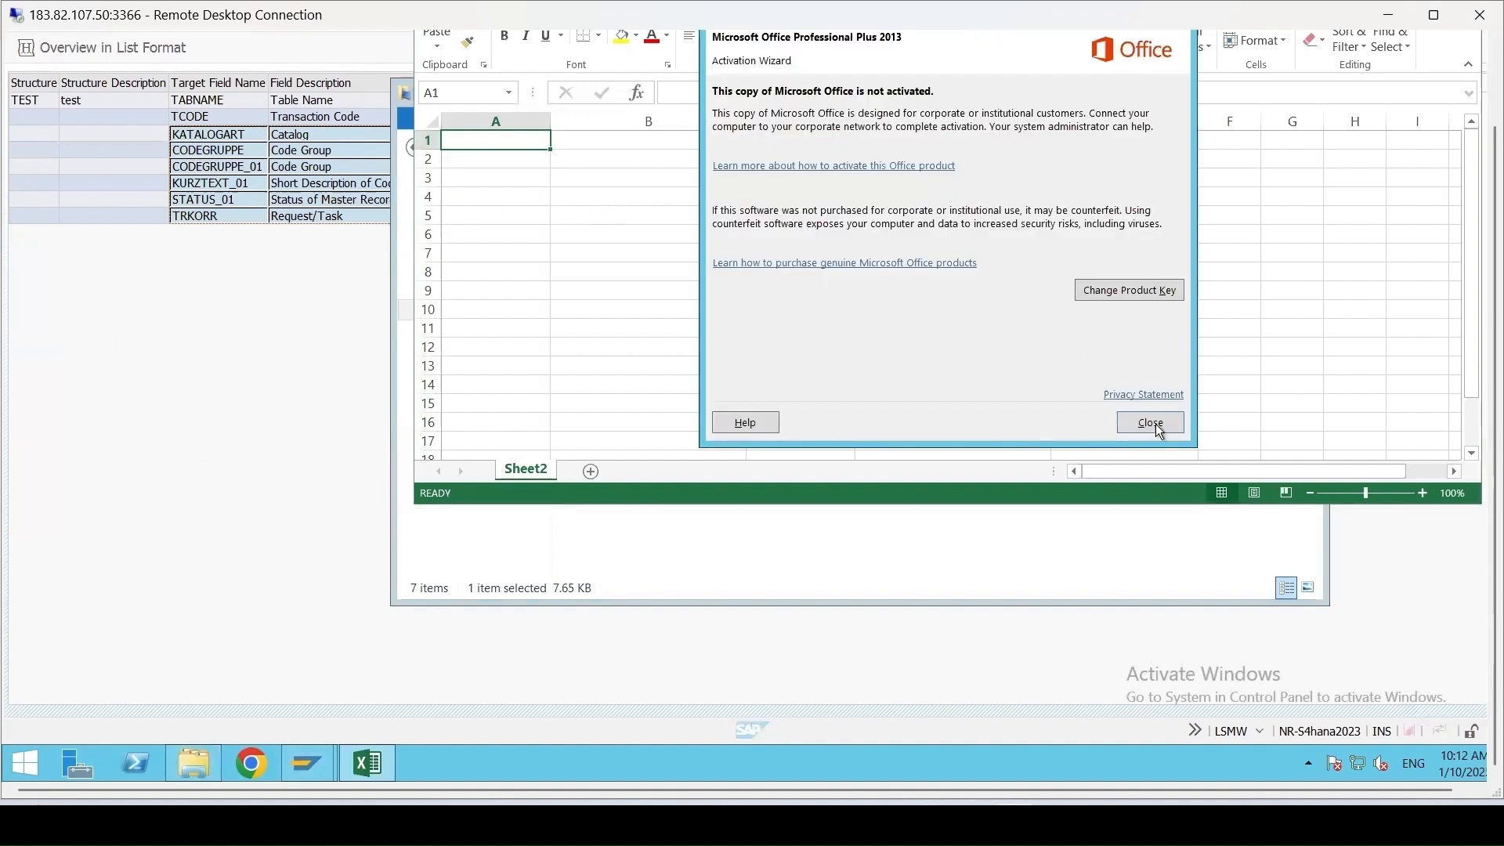
pyautogui.click(1156, 432)
pyautogui.click(503, 150)
pyautogui.hotkey('ctrl', 'v')
pyautogui.click(564, 322)
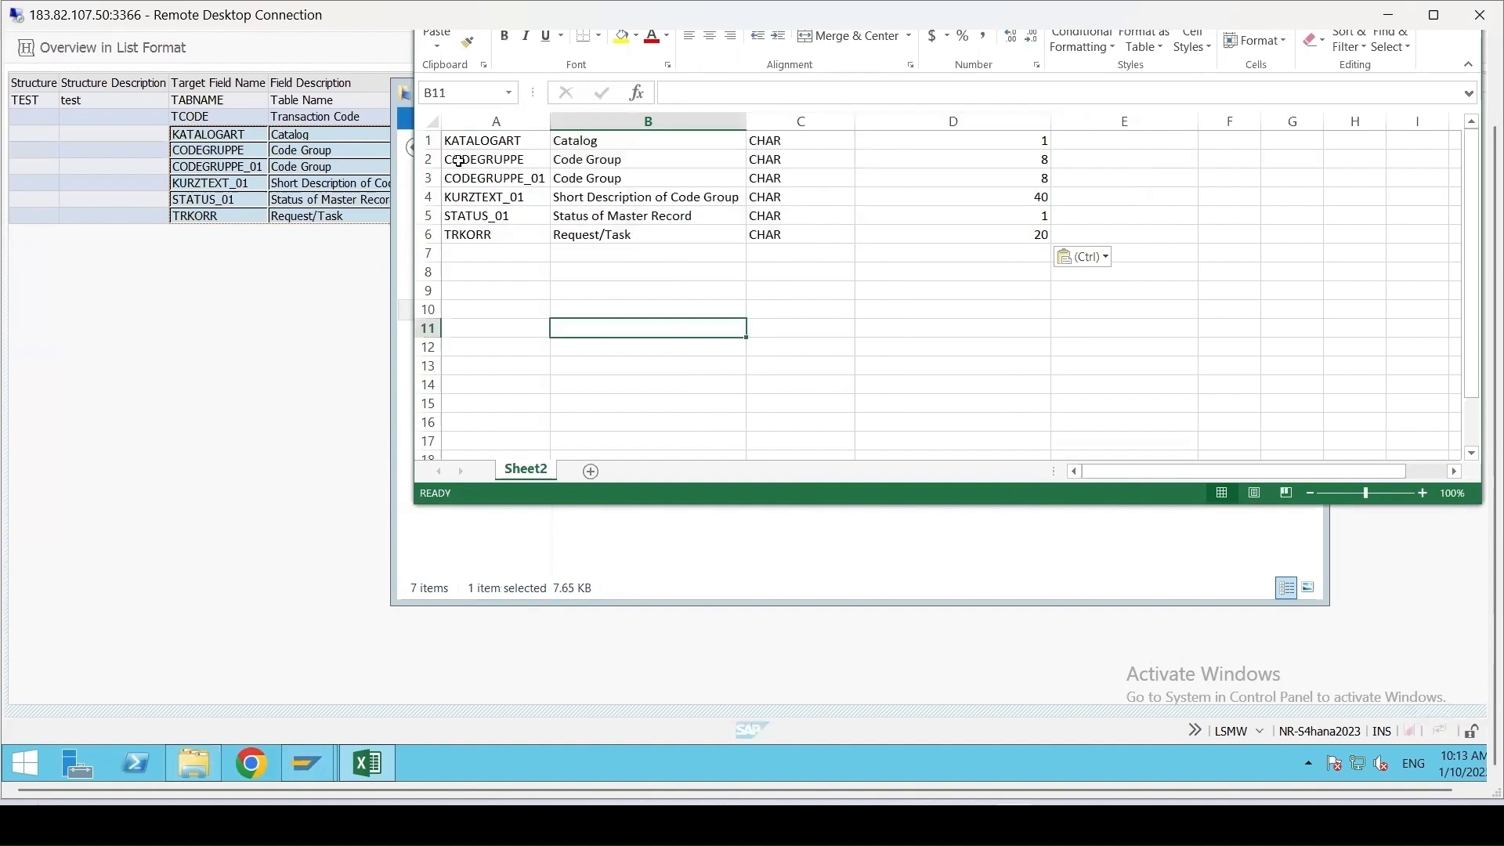
# Copy the field names and descriptions in A1:B6 and paste them transposed starting at cell A11
pyautogui.moveTo(458, 137); pyautogui.dragTo(671, 235)
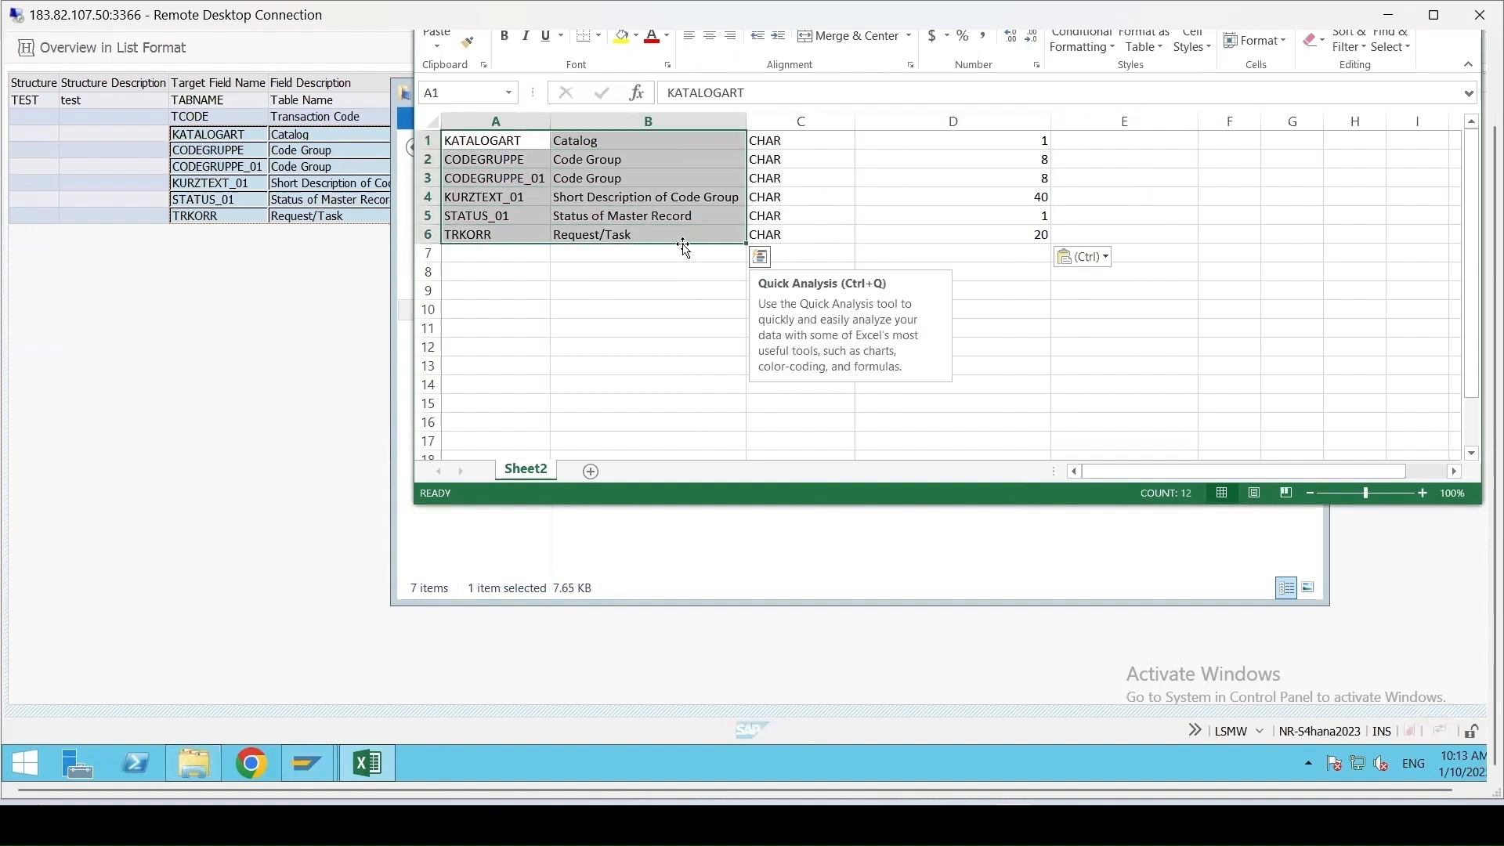
pyautogui.hotkey('ctrl', 'c')
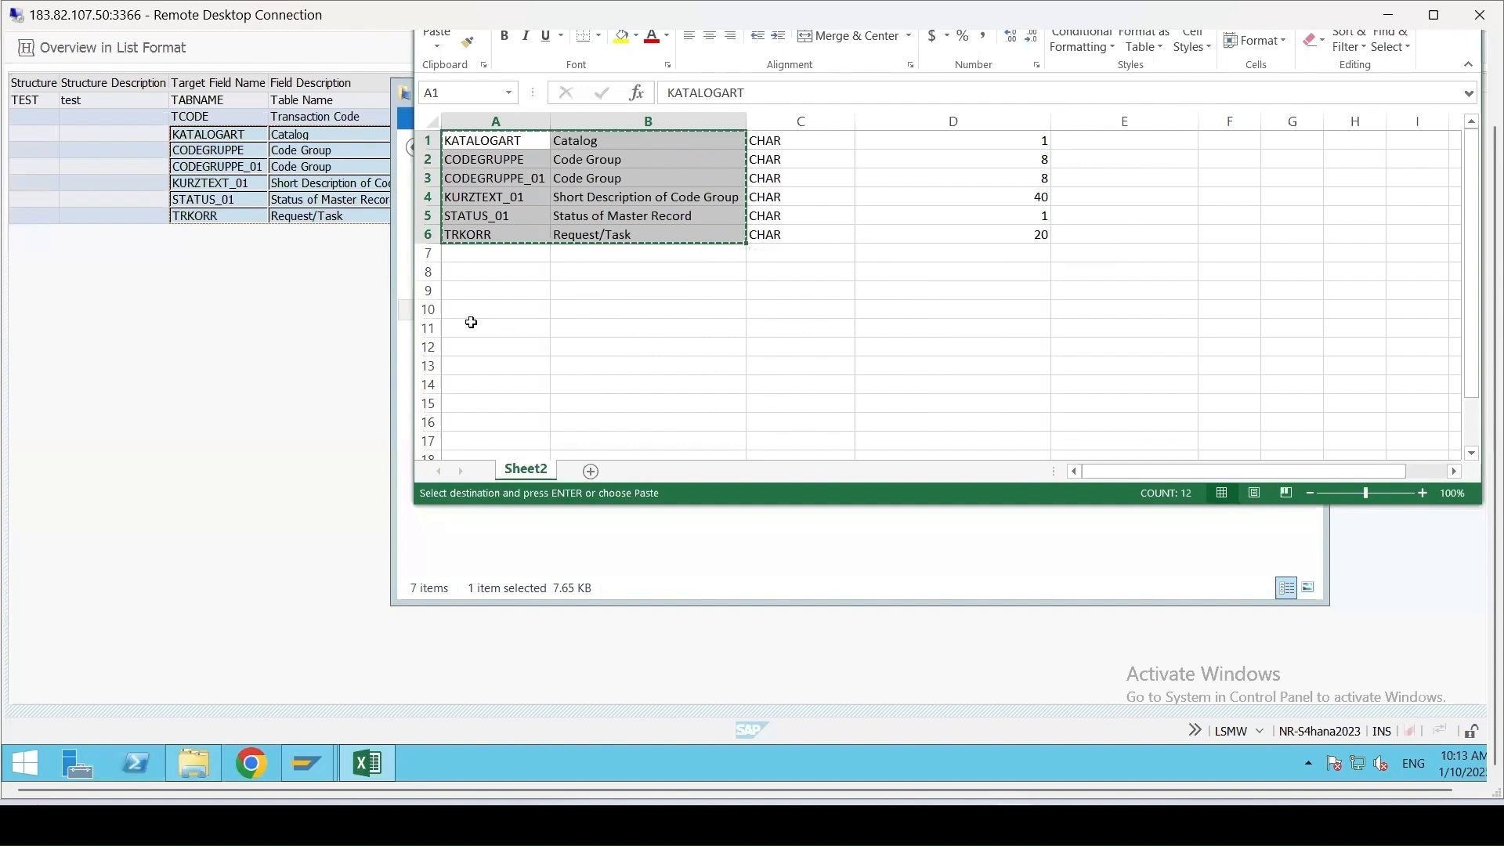
pyautogui.click(481, 328)
pyautogui.rightClick(486, 330)
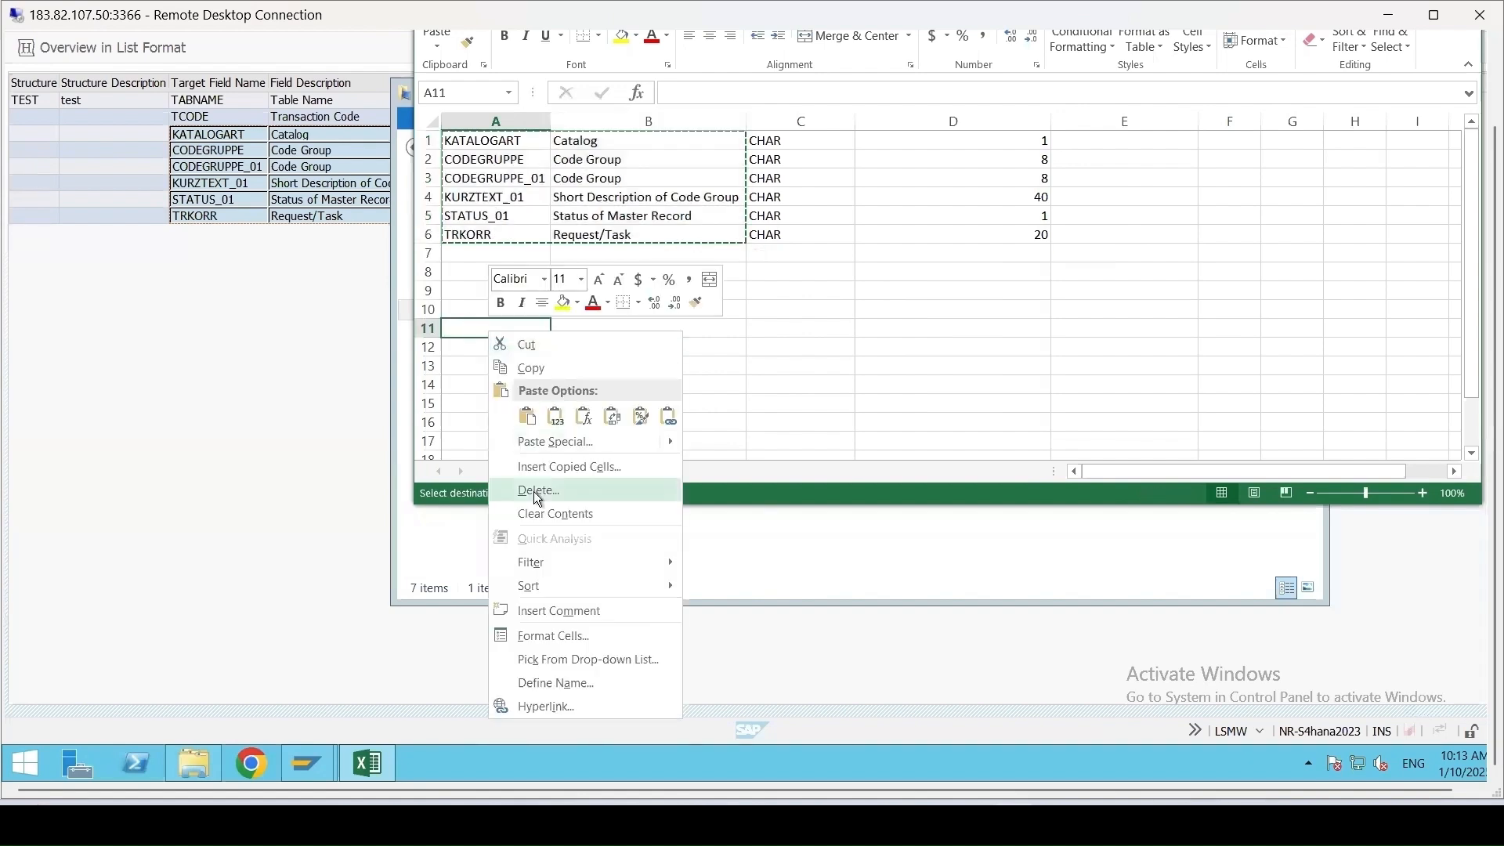
pyautogui.moveTo(553, 443)
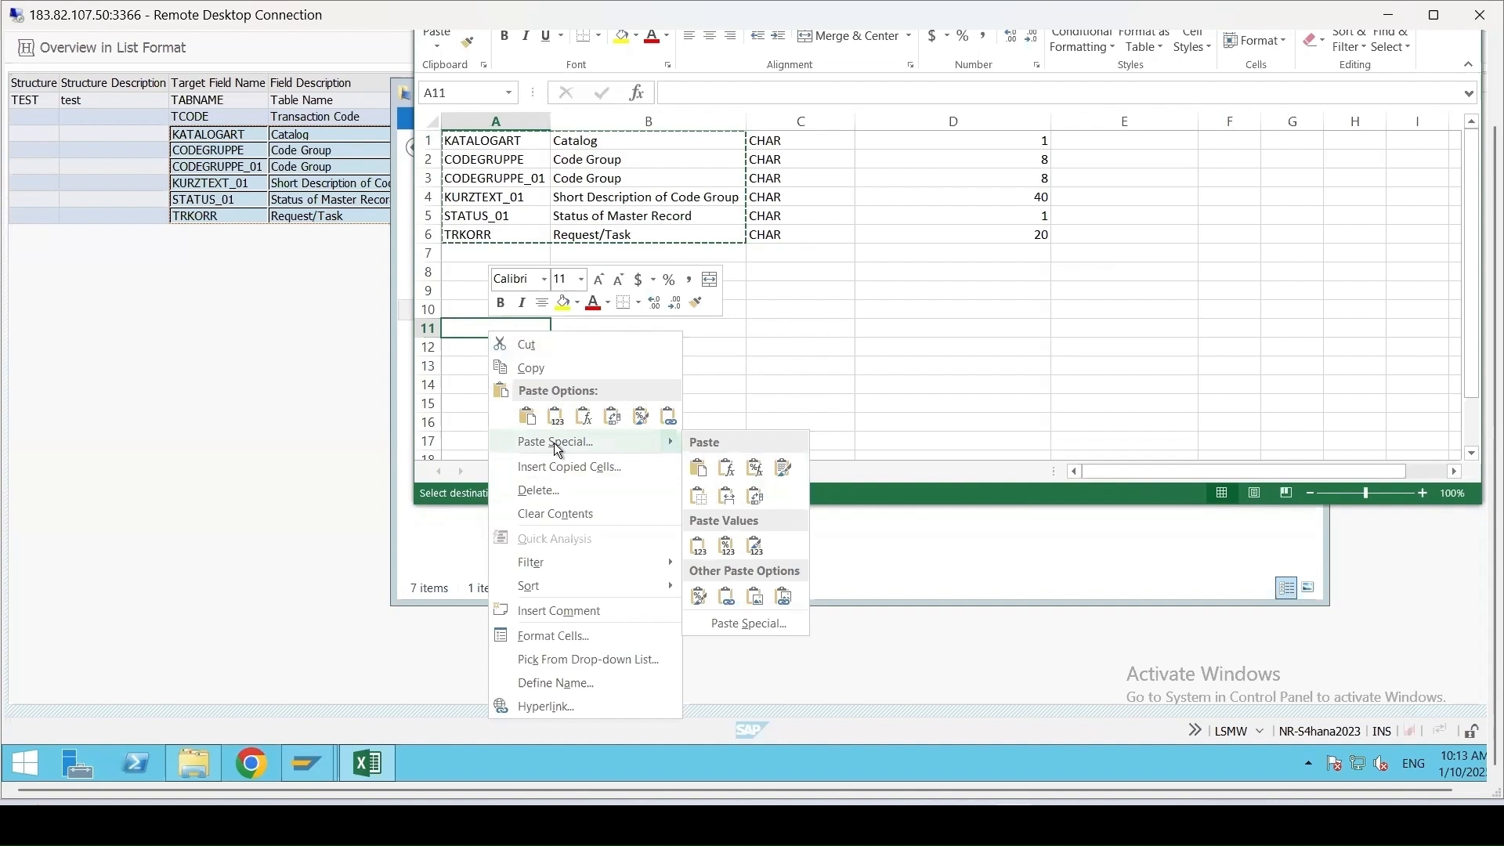
pyautogui.click(613, 444)
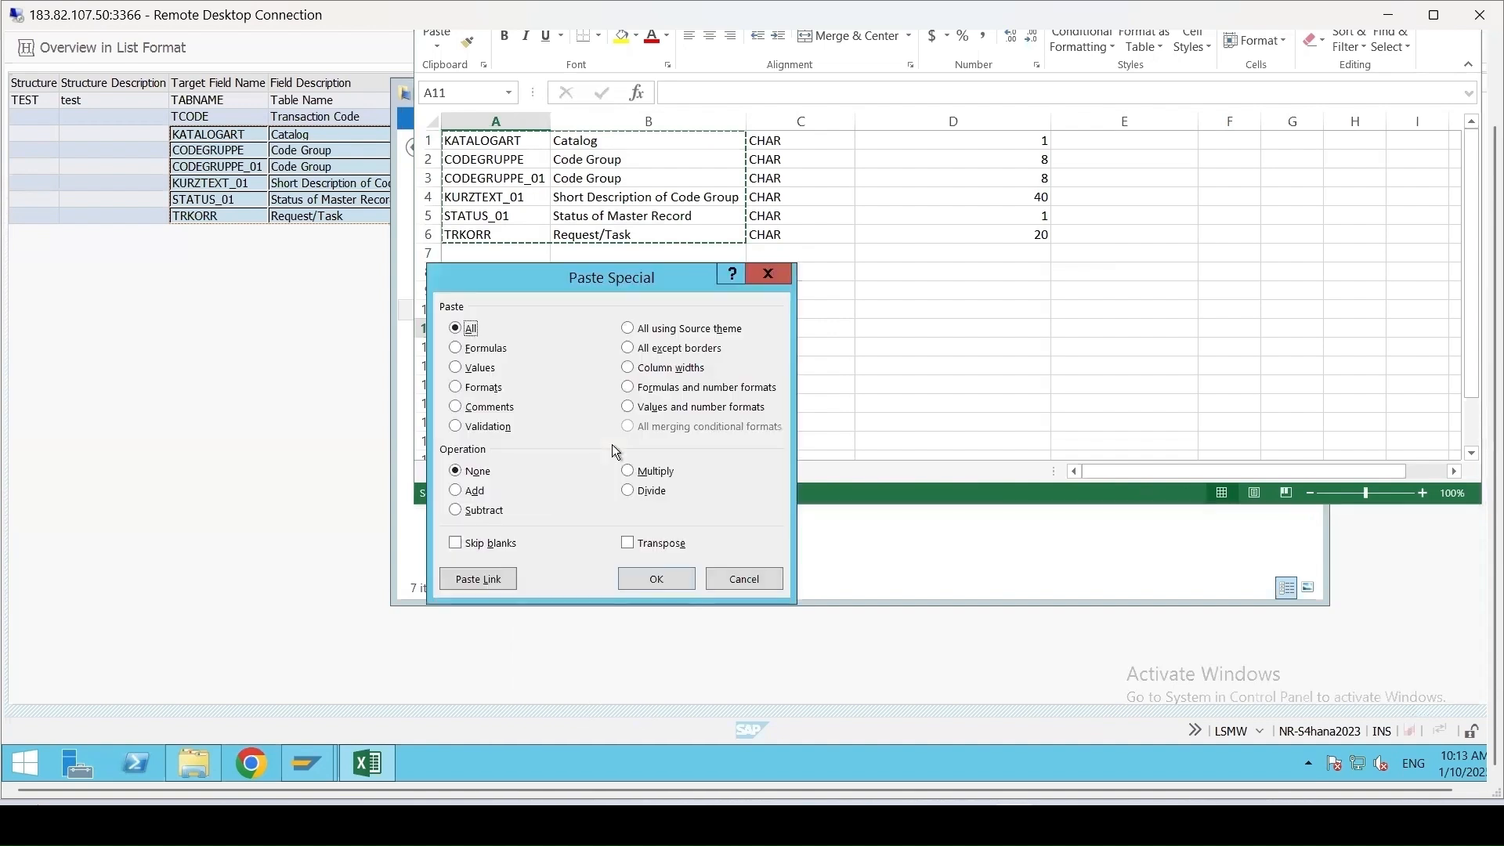
pyautogui.click(629, 543)
pyautogui.click(656, 579)
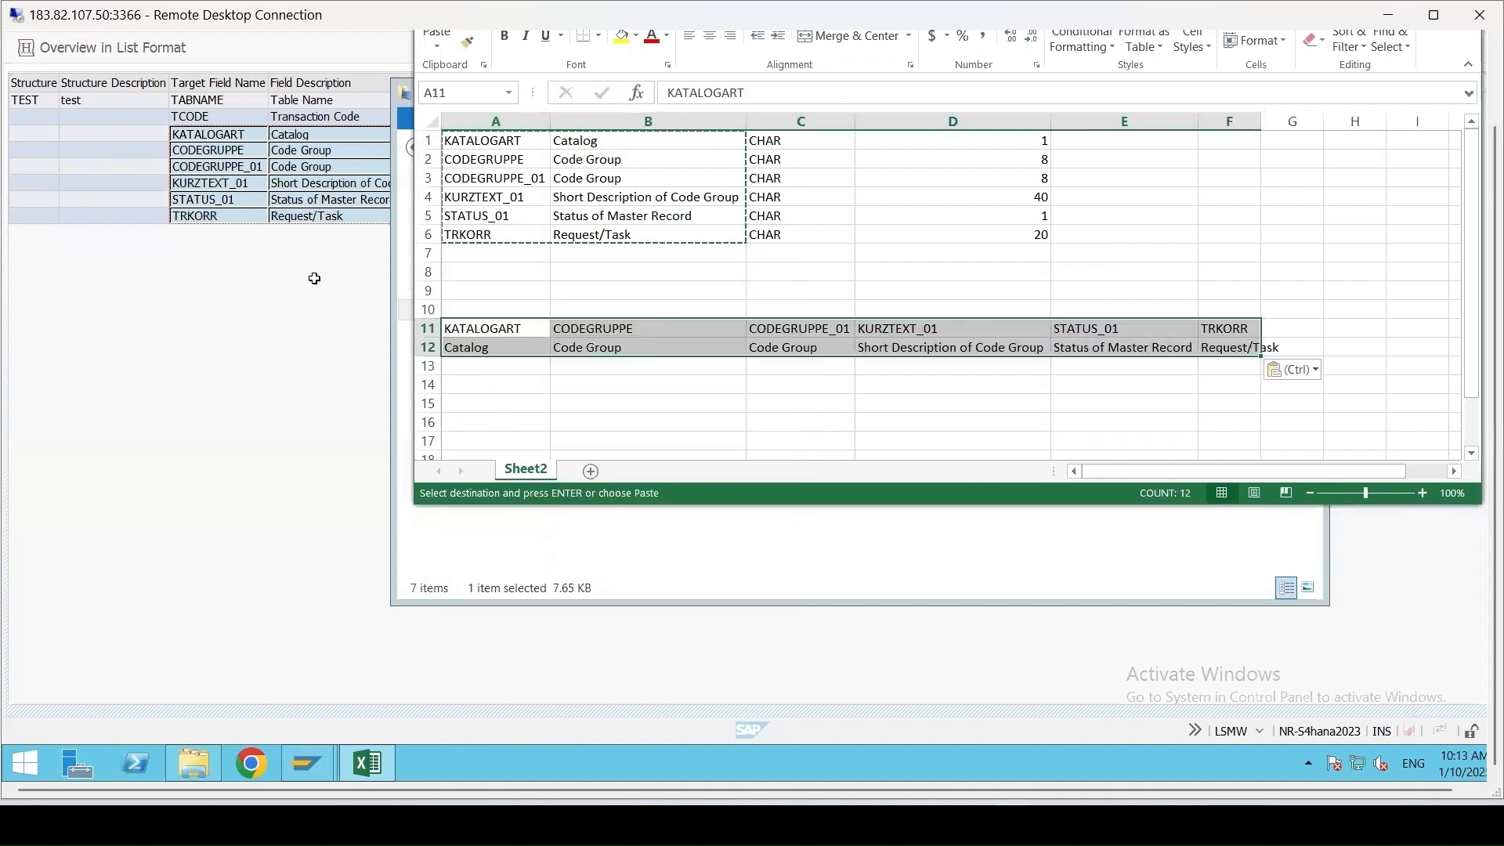
pyautogui.click(478, 365)
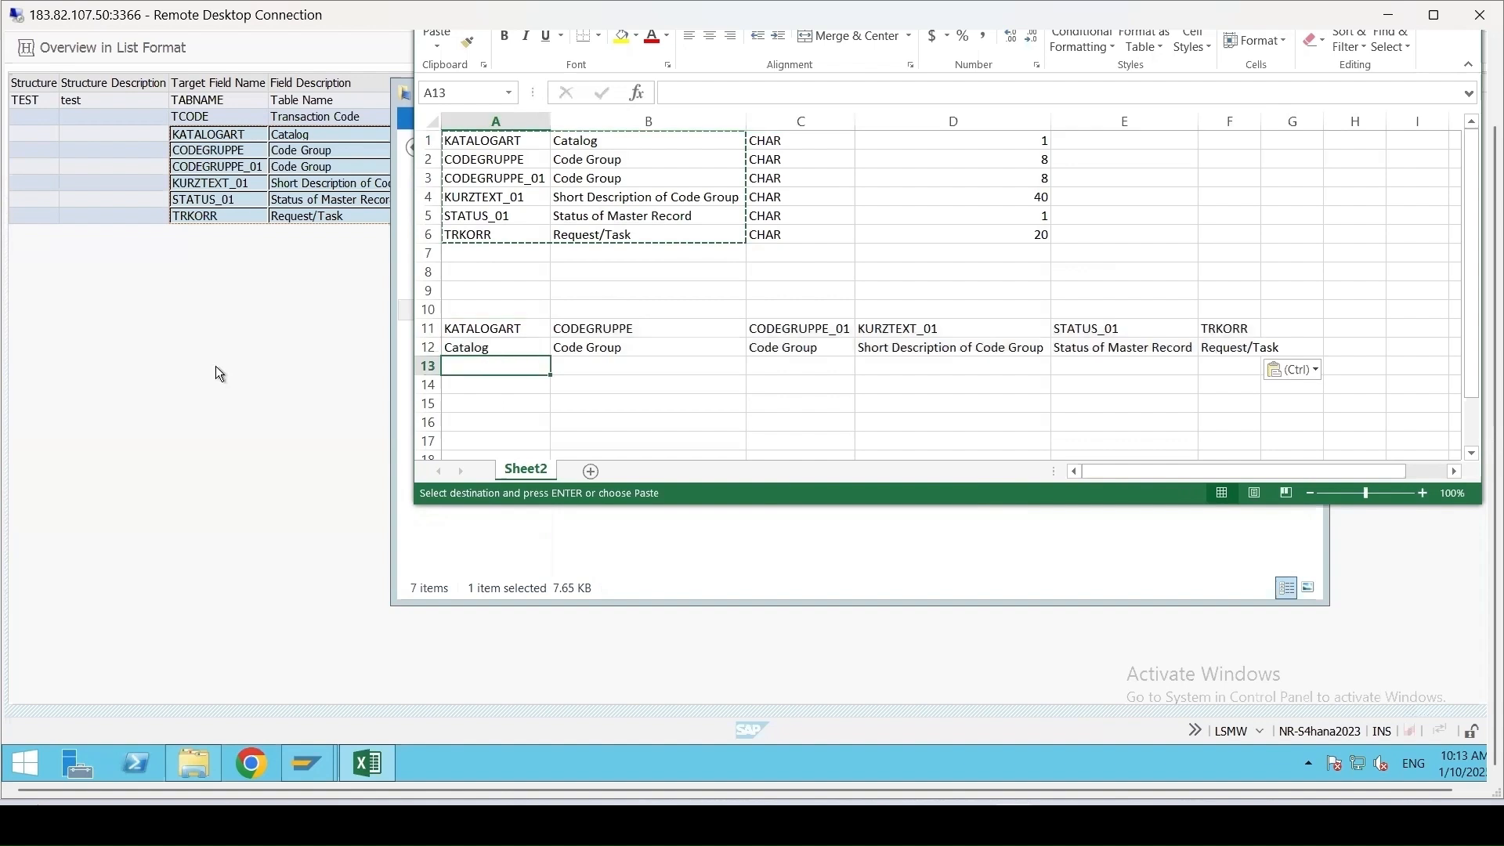
# Switch back to the SAP LSM Workbench and open the source fields of structure SSTEST for table maintenance in change mode
pyautogui.click(179, 327)
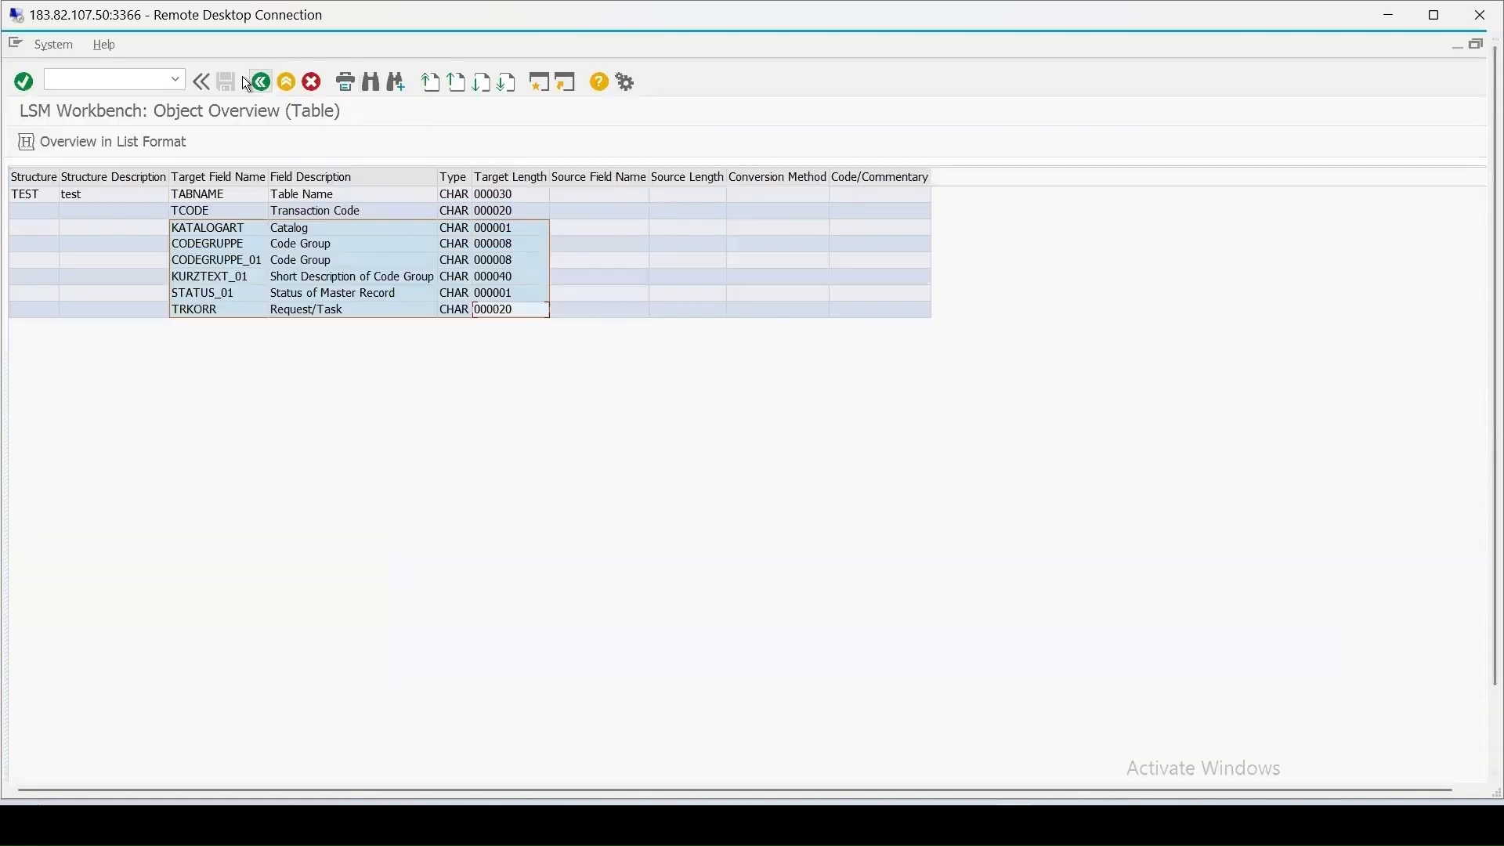
pyautogui.click(261, 82)
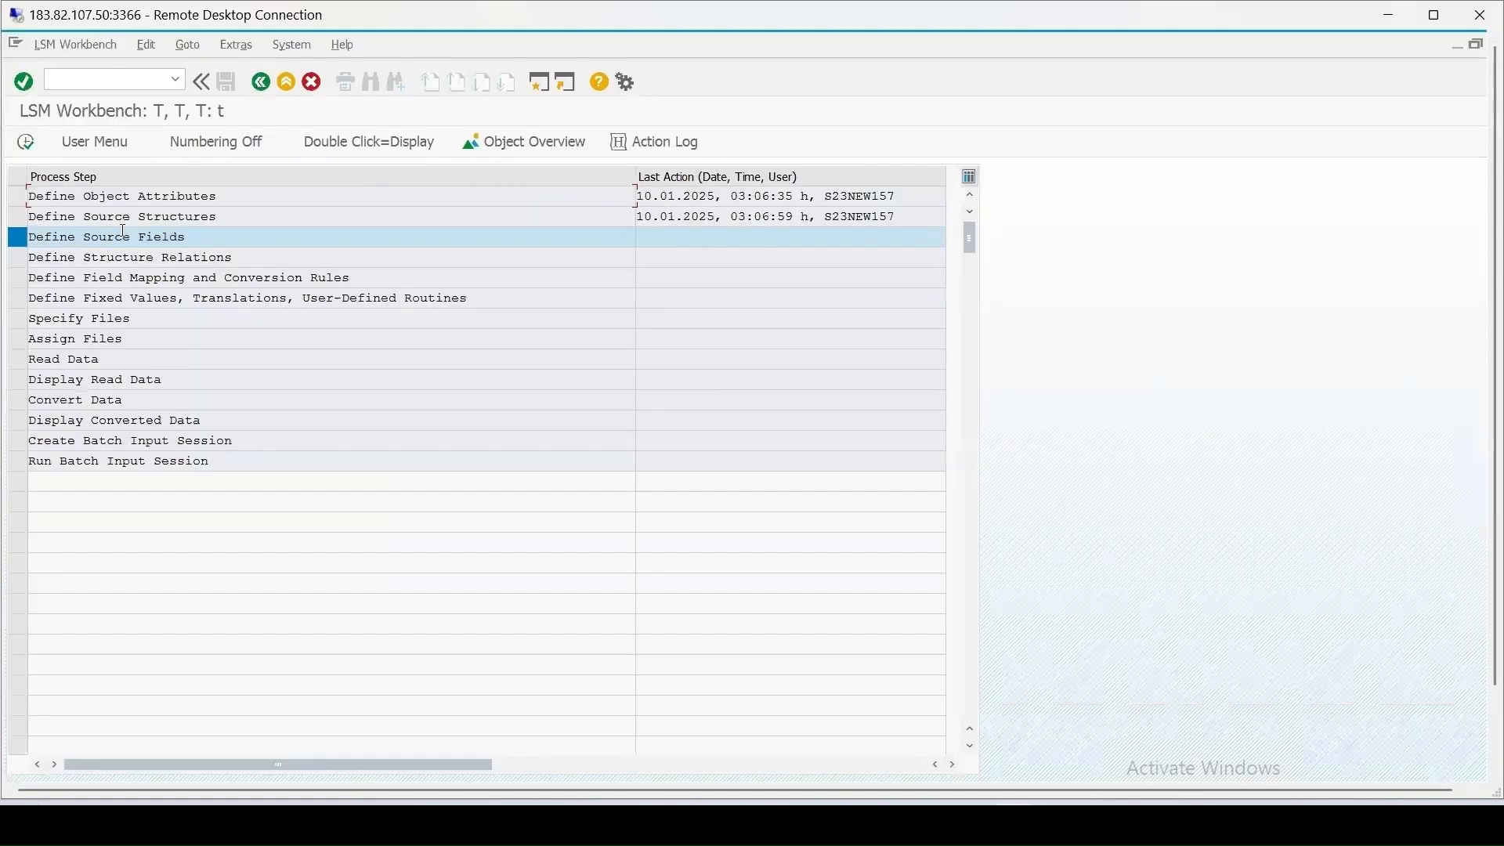
pyautogui.click(28, 143)
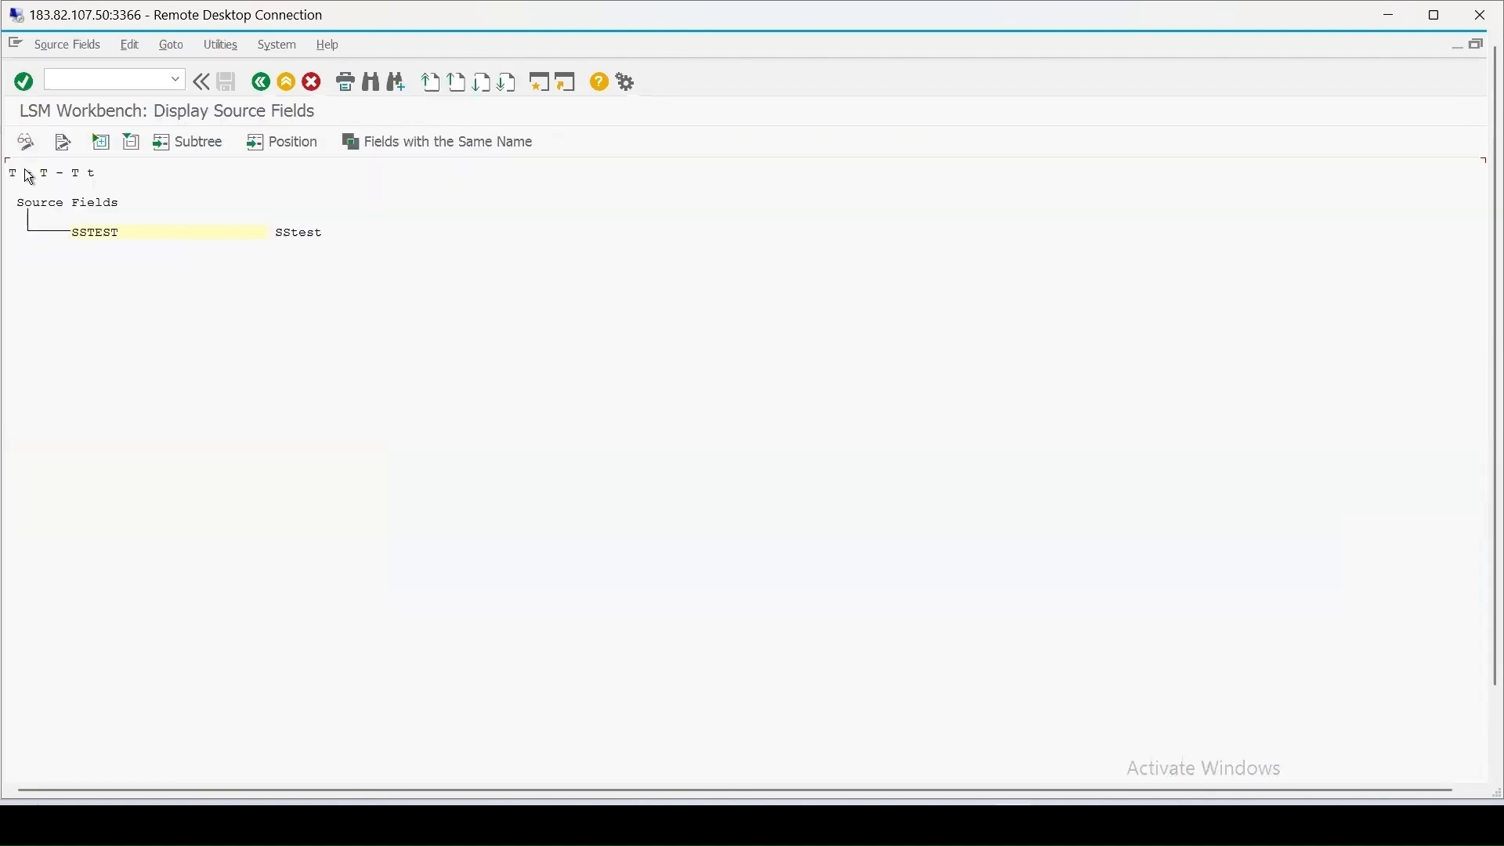
pyautogui.click(25, 142)
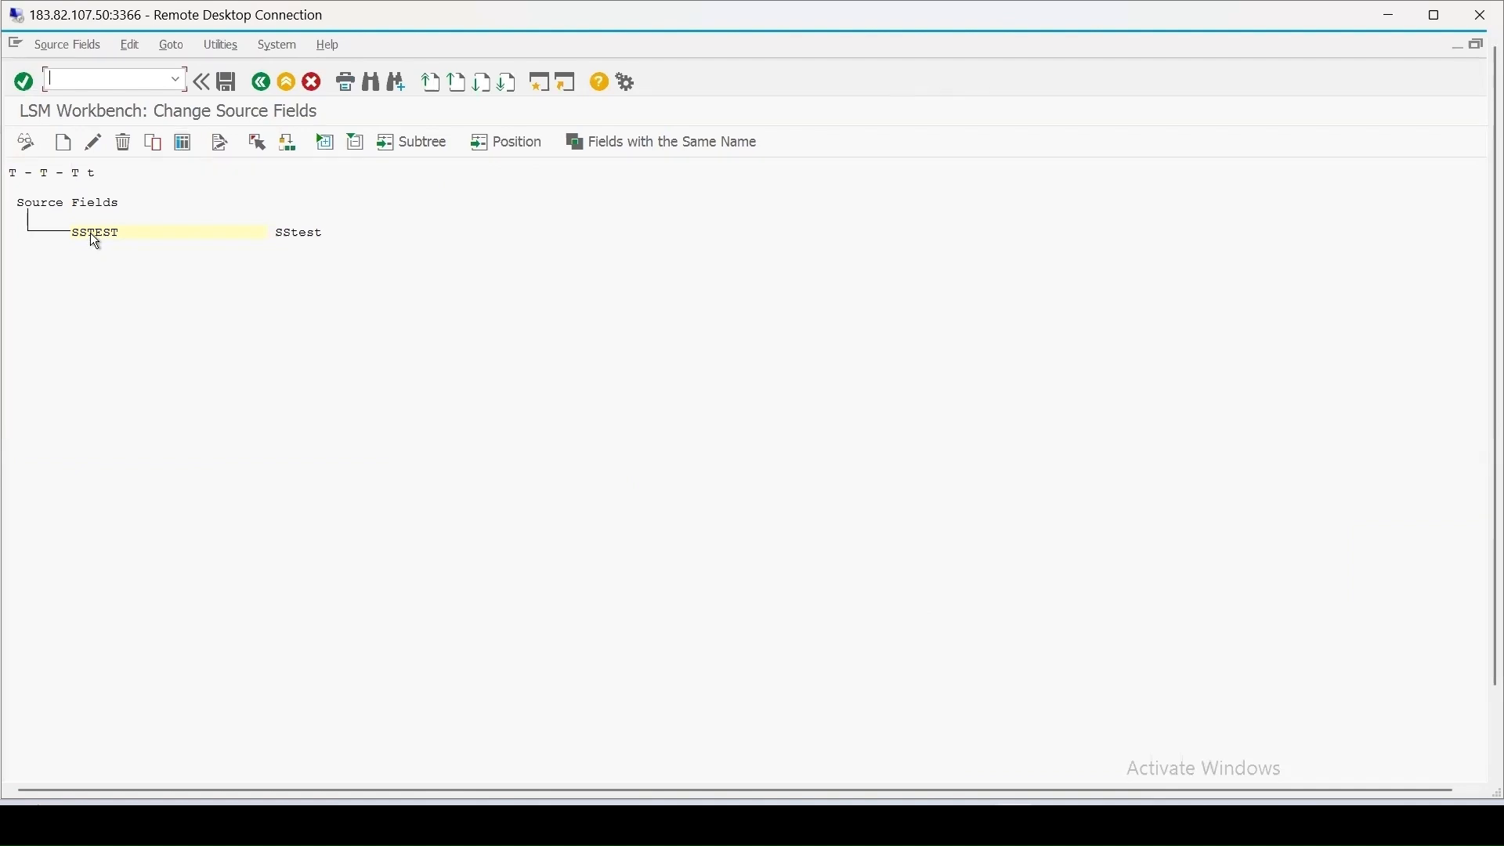
pyautogui.click(185, 143)
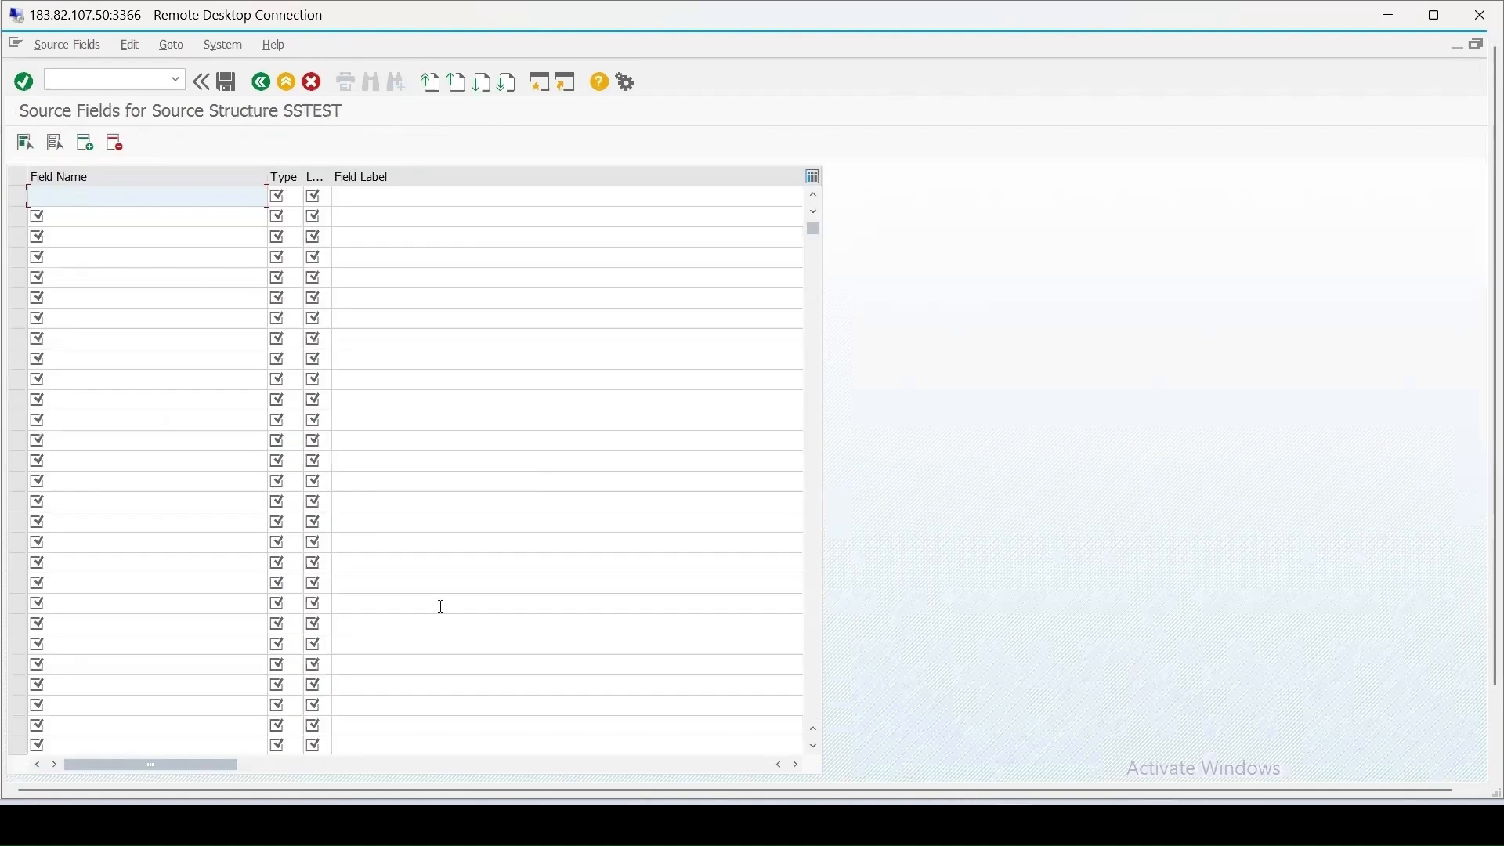
# Copy the field names in A1:A6 of the Excel sheet and paste them into the Field Name column of structure SSTEST
pyautogui.moveTo(1494, 662); pyautogui.dragTo(1480, 759)
pyautogui.click(368, 767)
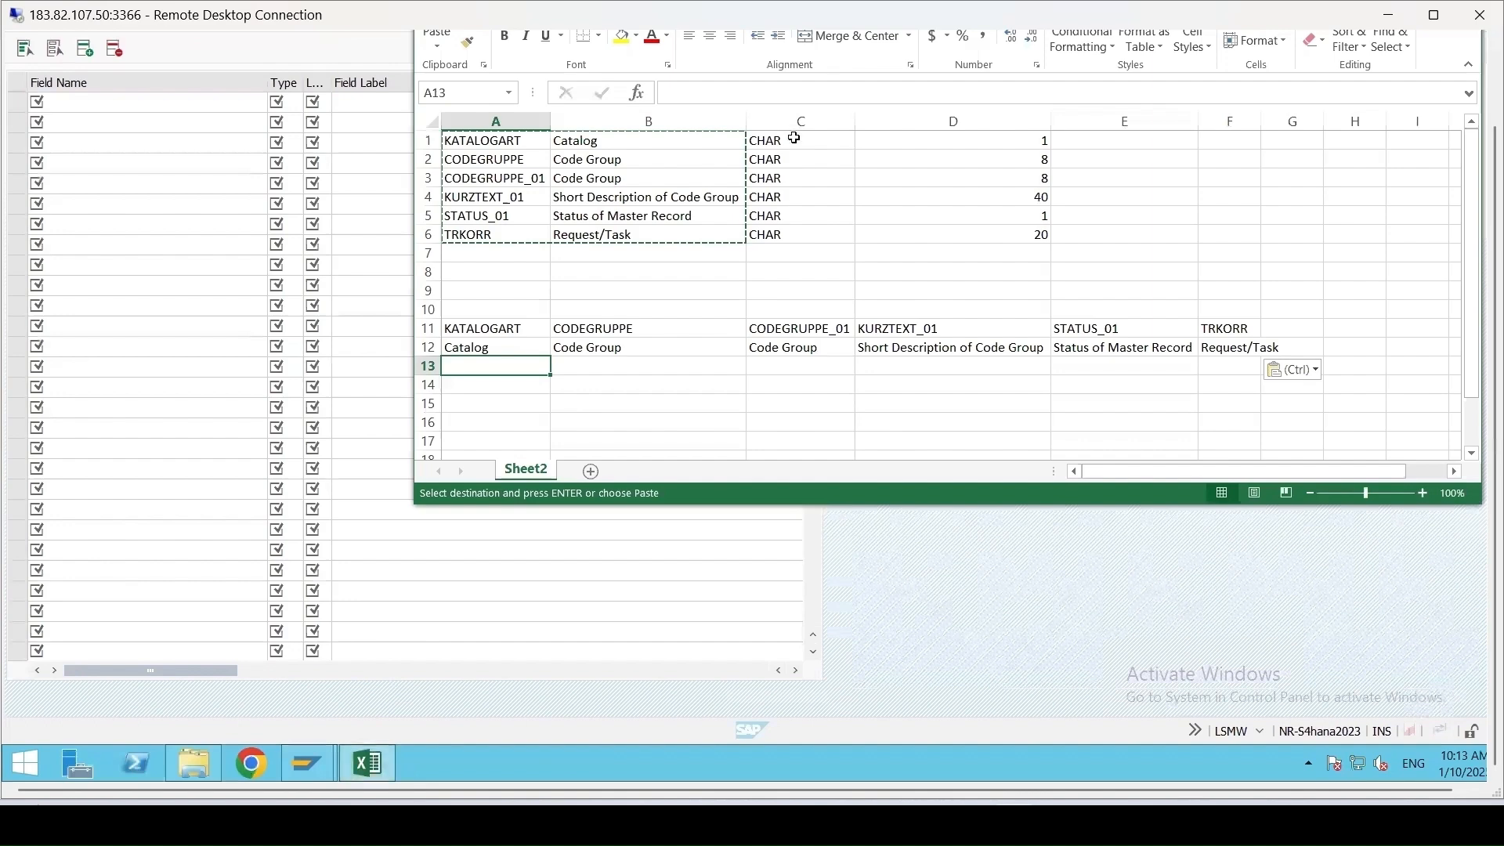
pyautogui.click(479, 143)
pyautogui.moveTo(473, 186); pyautogui.dragTo(472, 237)
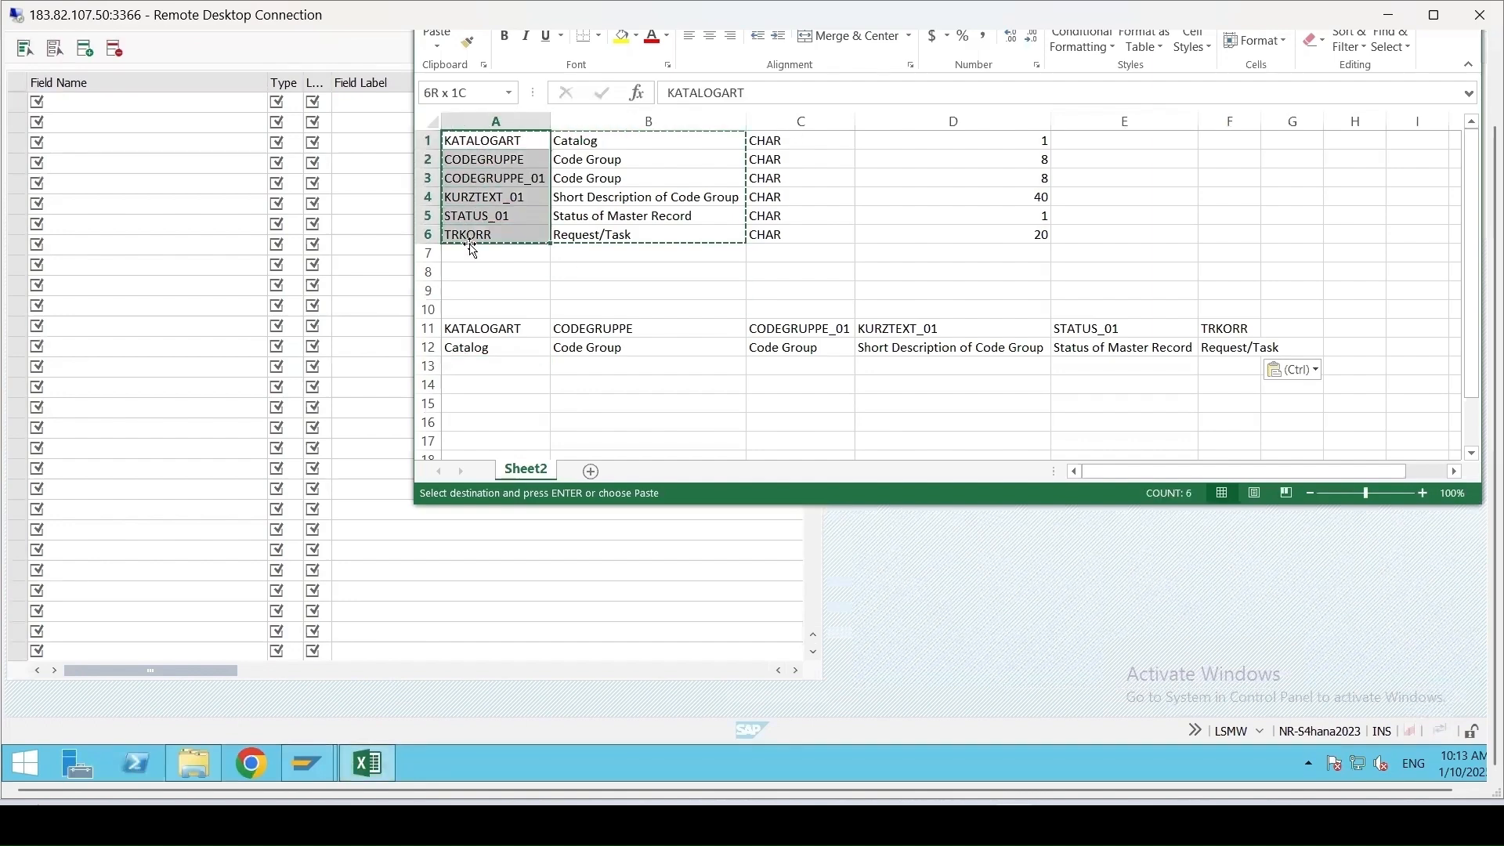
pyautogui.hotkey('ctrl', 'c')
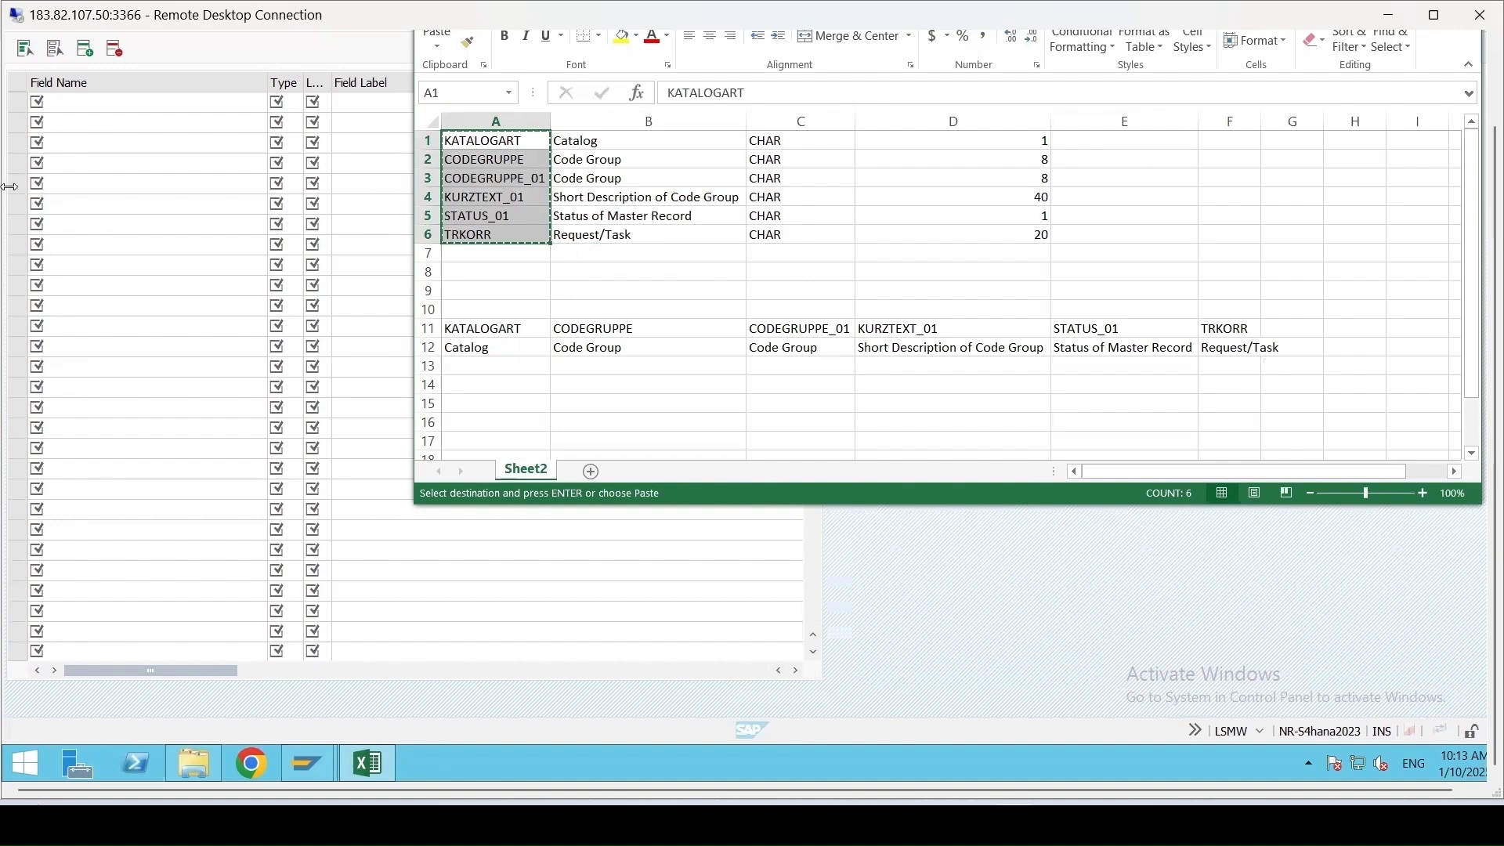
pyautogui.click(101, 101)
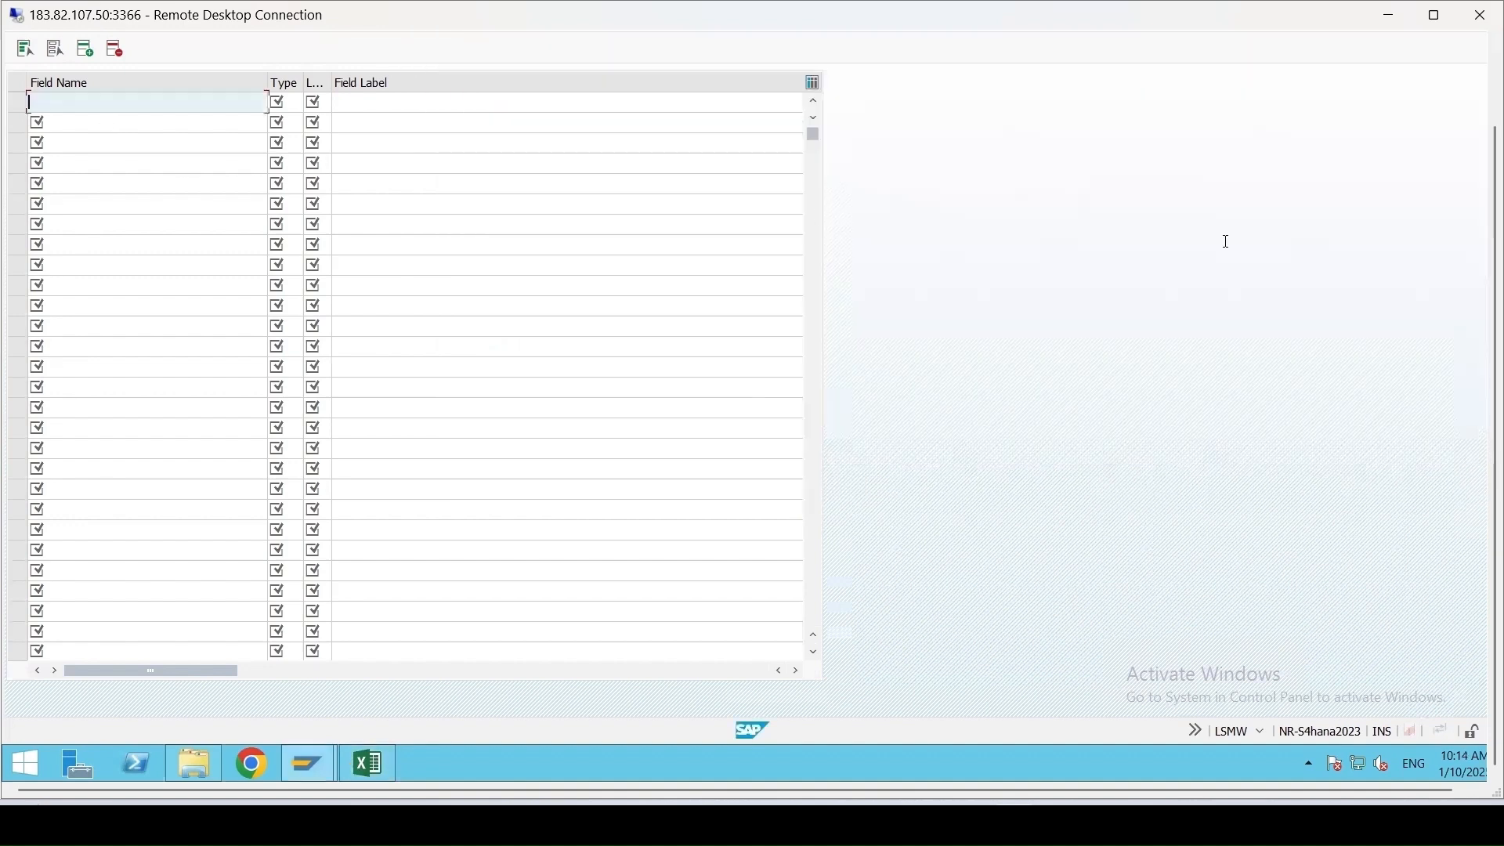
pyautogui.moveTo(1479, 328); pyautogui.dragTo(1481, 196)
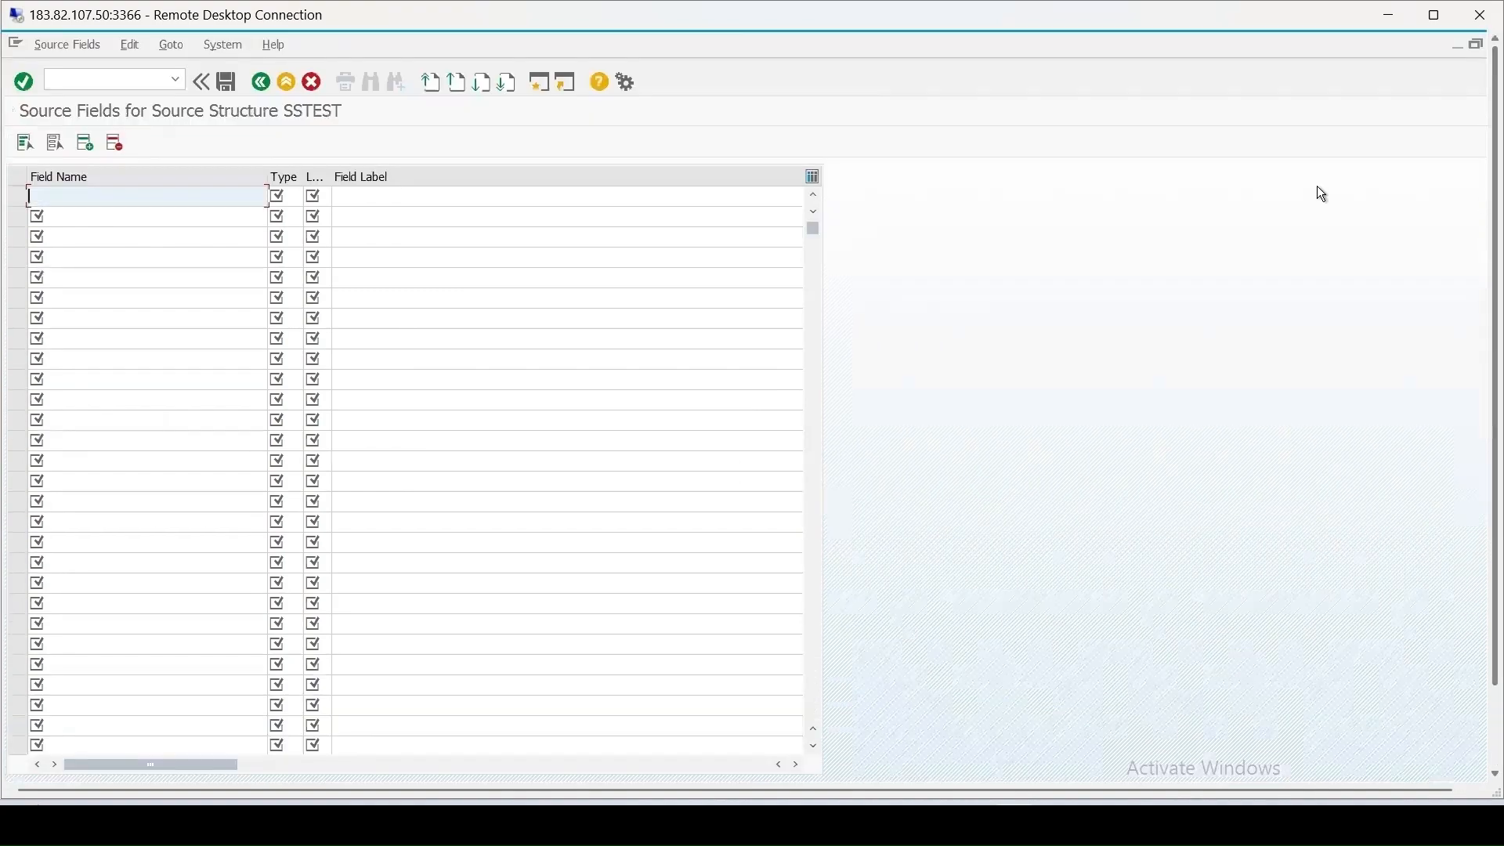
pyautogui.hotkey('ctrl', 'v')
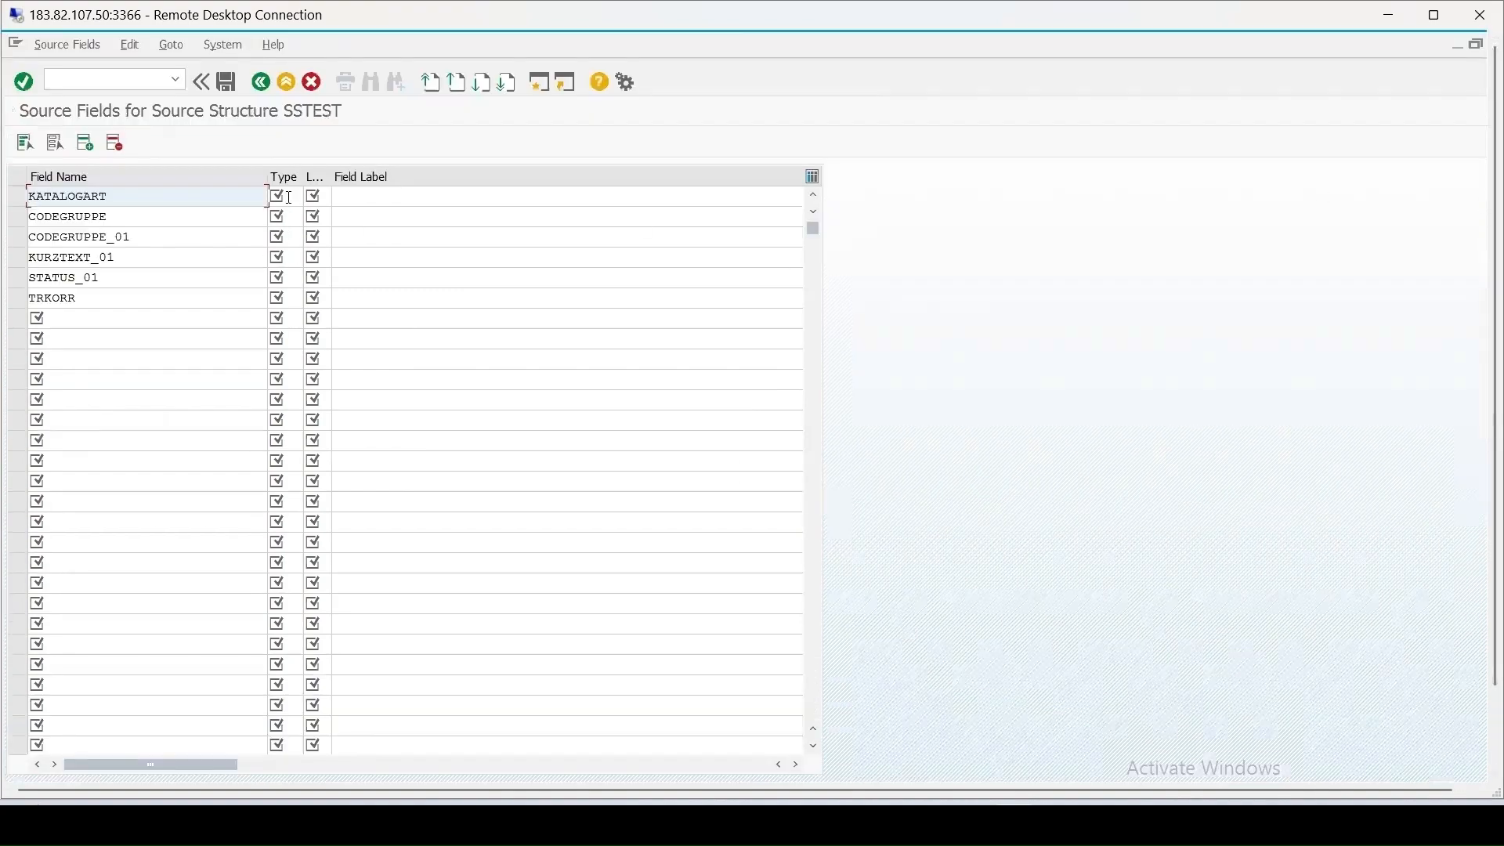
# Check the allowed field types for the KATALOGART source field in its list of possible values
pyautogui.click(287, 190)
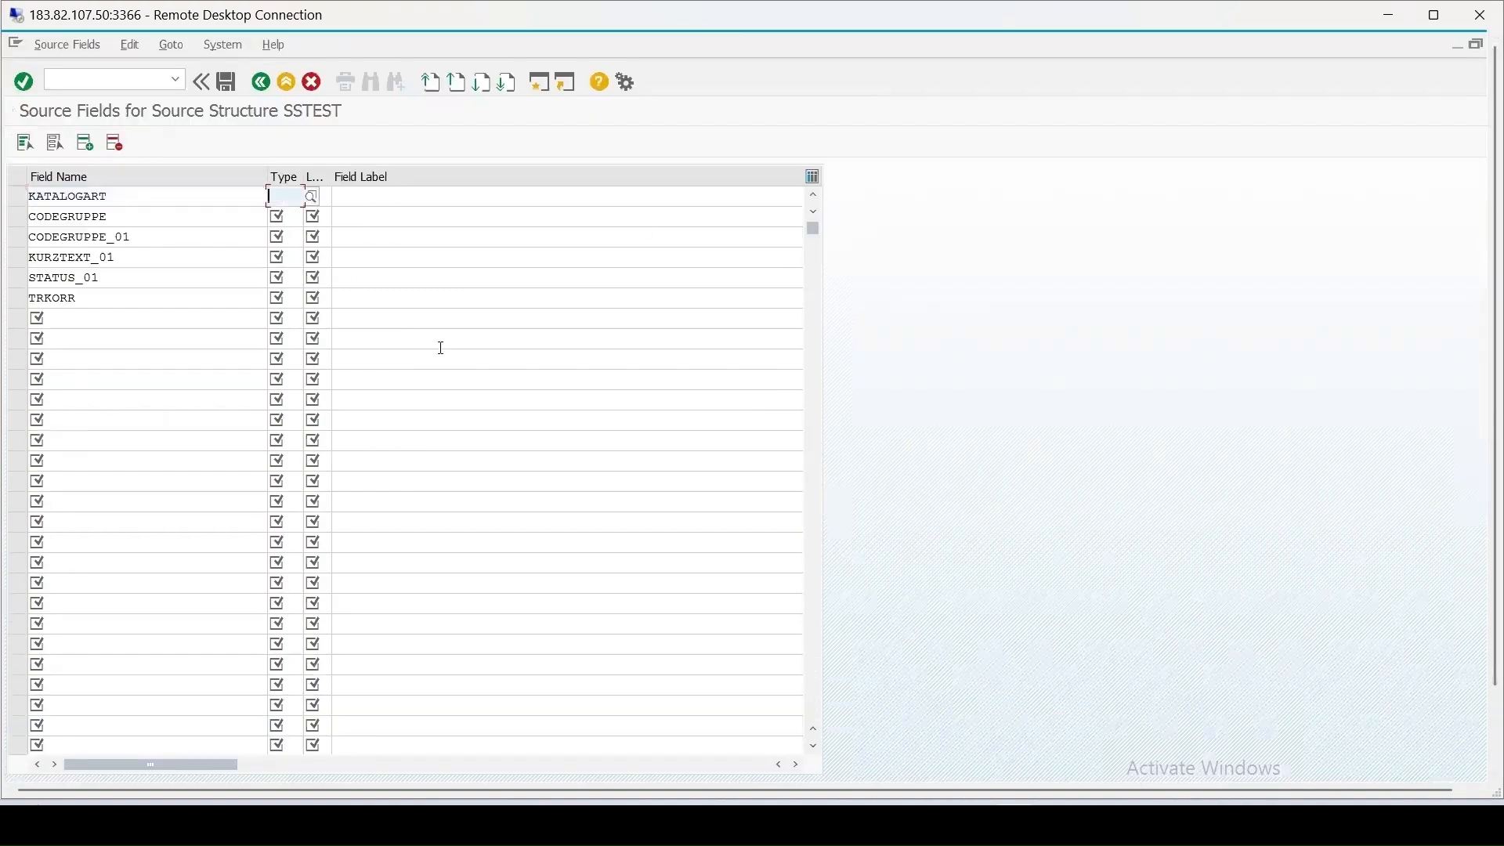
pyautogui.click(312, 201)
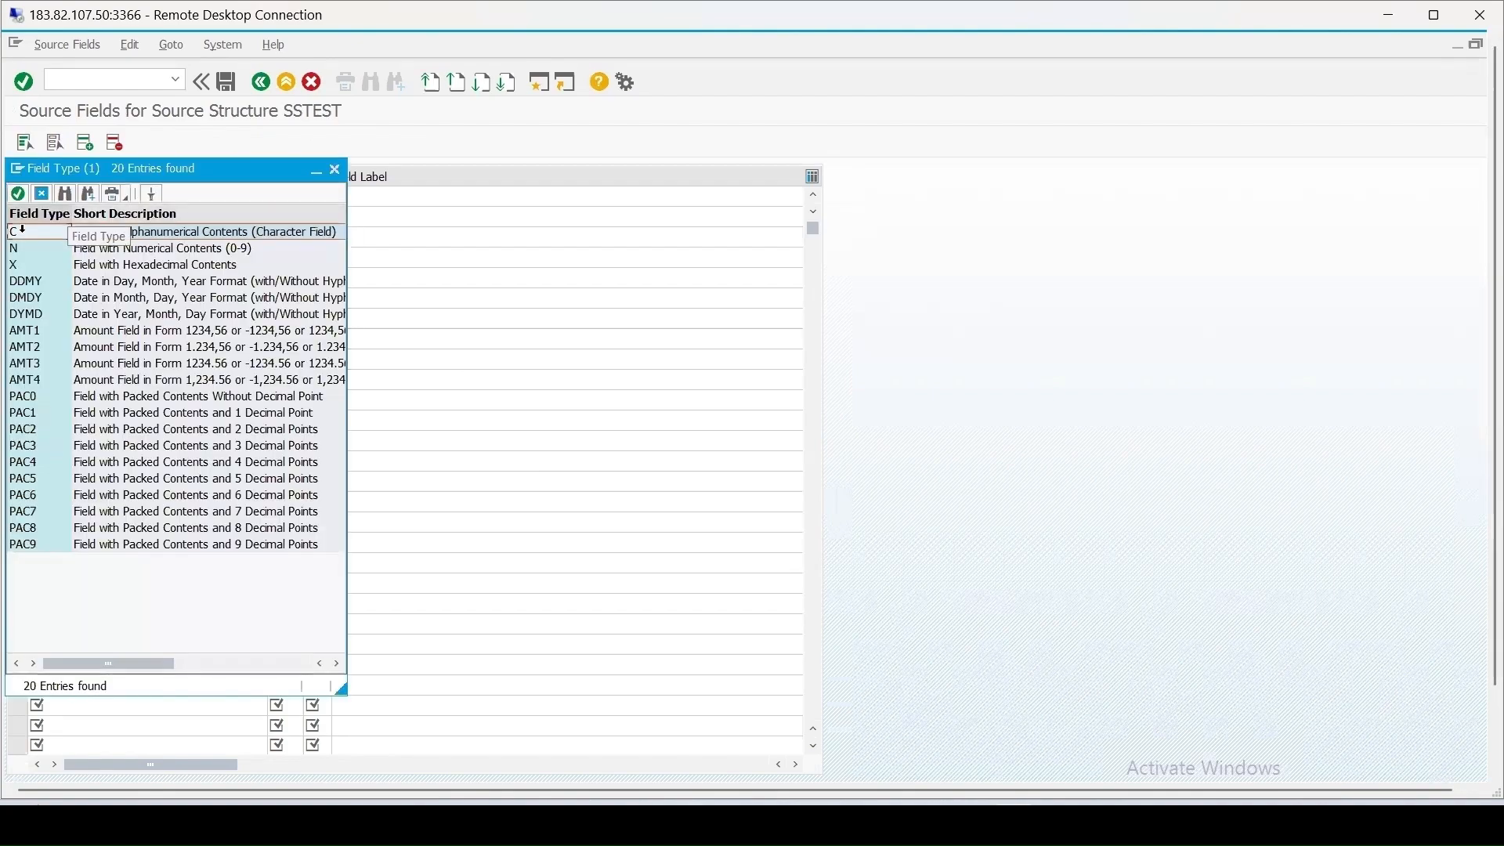
pyautogui.click(334, 171)
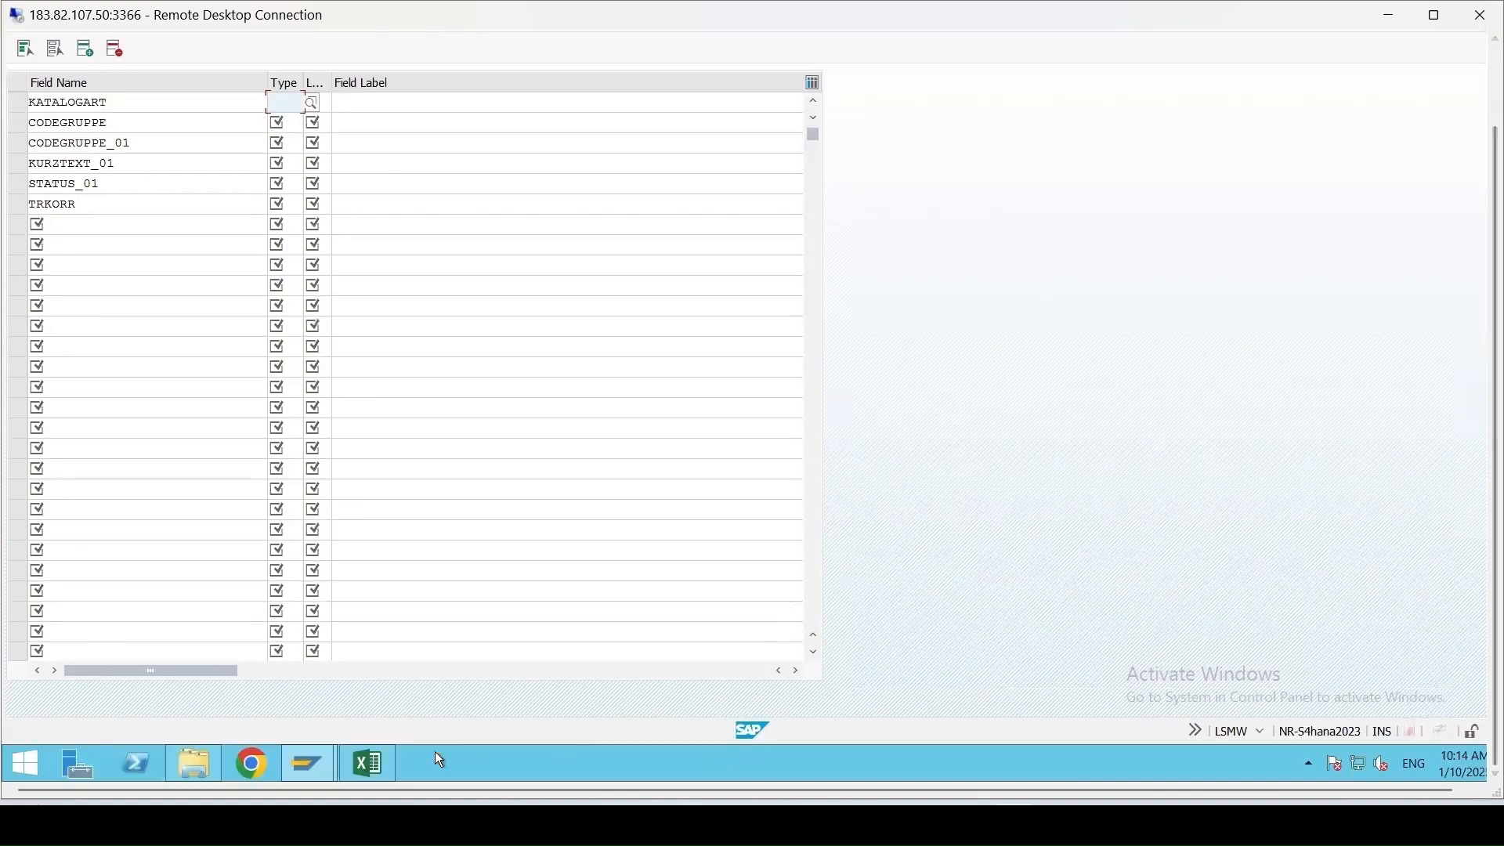
# In the Excel sheet, shorten the type in C1 from CHAR to C and fill it down through C6
pyautogui.click(368, 763)
pyautogui.moveTo(486, 141); pyautogui.dragTo(562, 254)
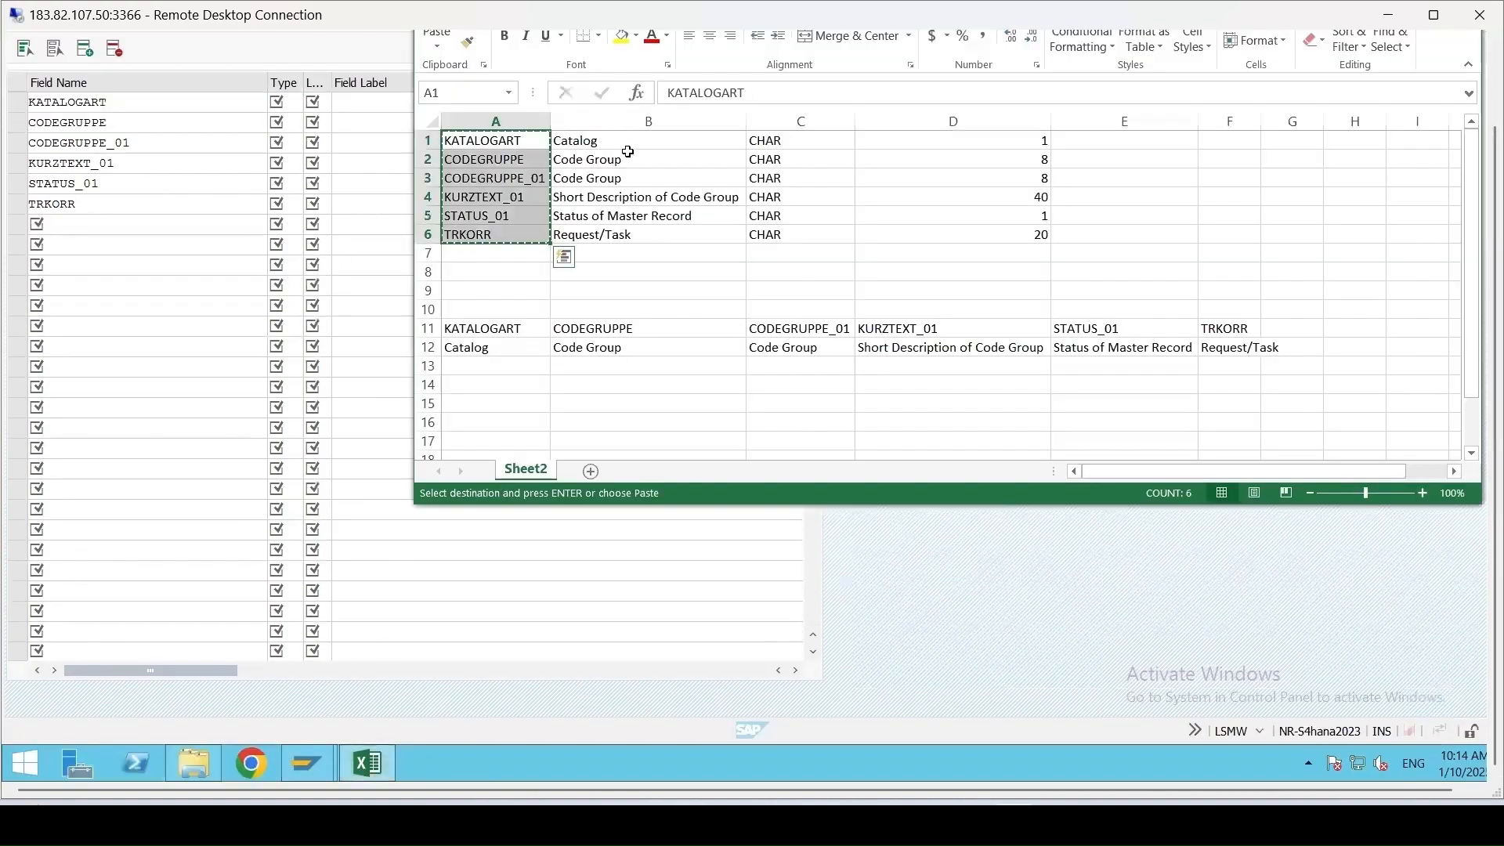
pyautogui.hotkey('ctrl', 'c')
pyautogui.click(796, 143)
pyautogui.click(1012, 84)
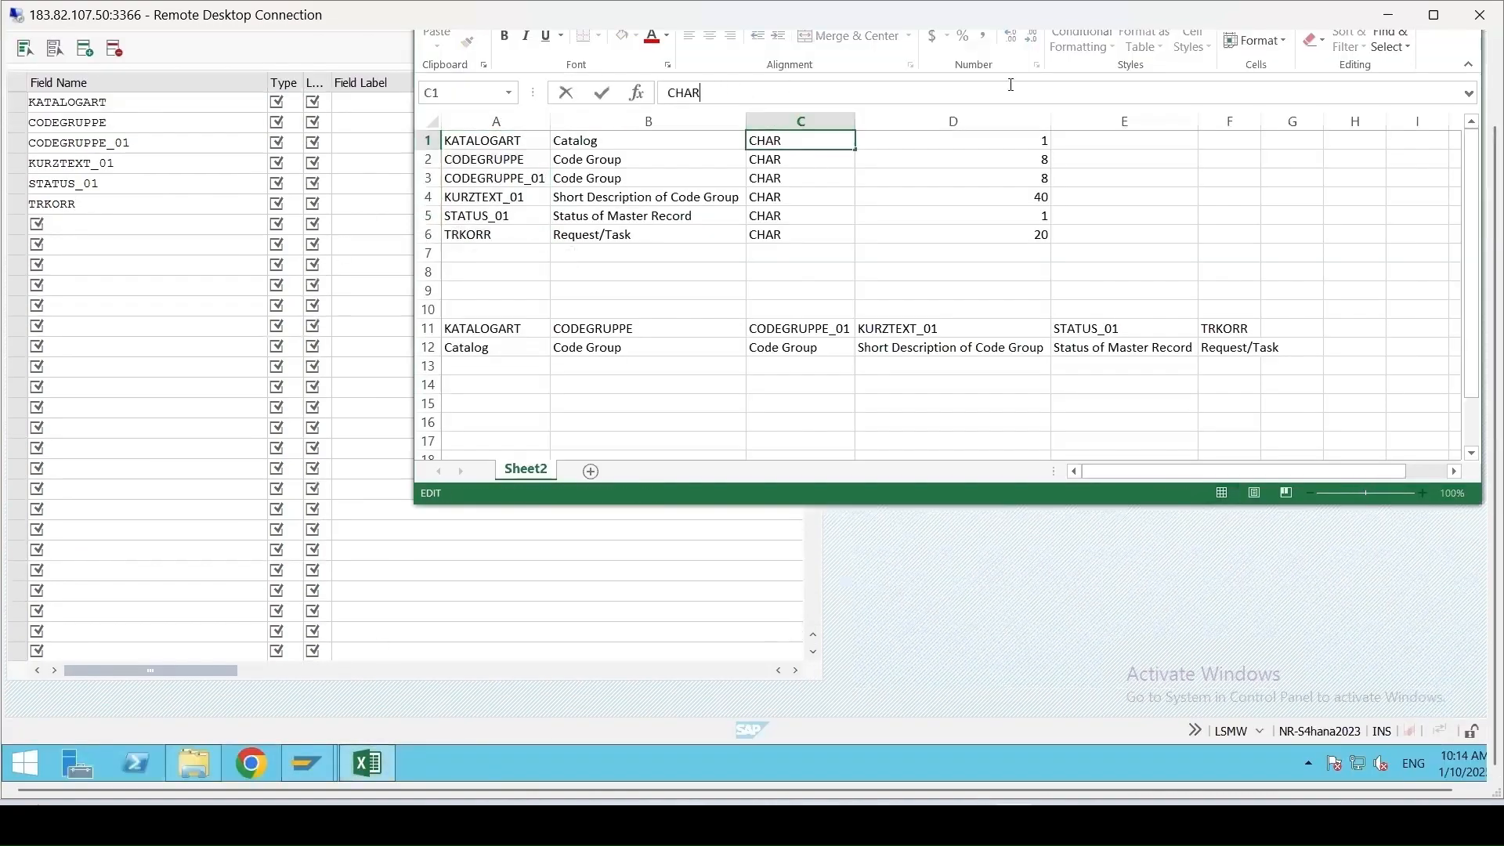
pyautogui.press('BackSpace')
pyautogui.press('BackSpace')
pyautogui.press('BackSpace')
pyautogui.click(850, 256)
pyautogui.click(816, 137)
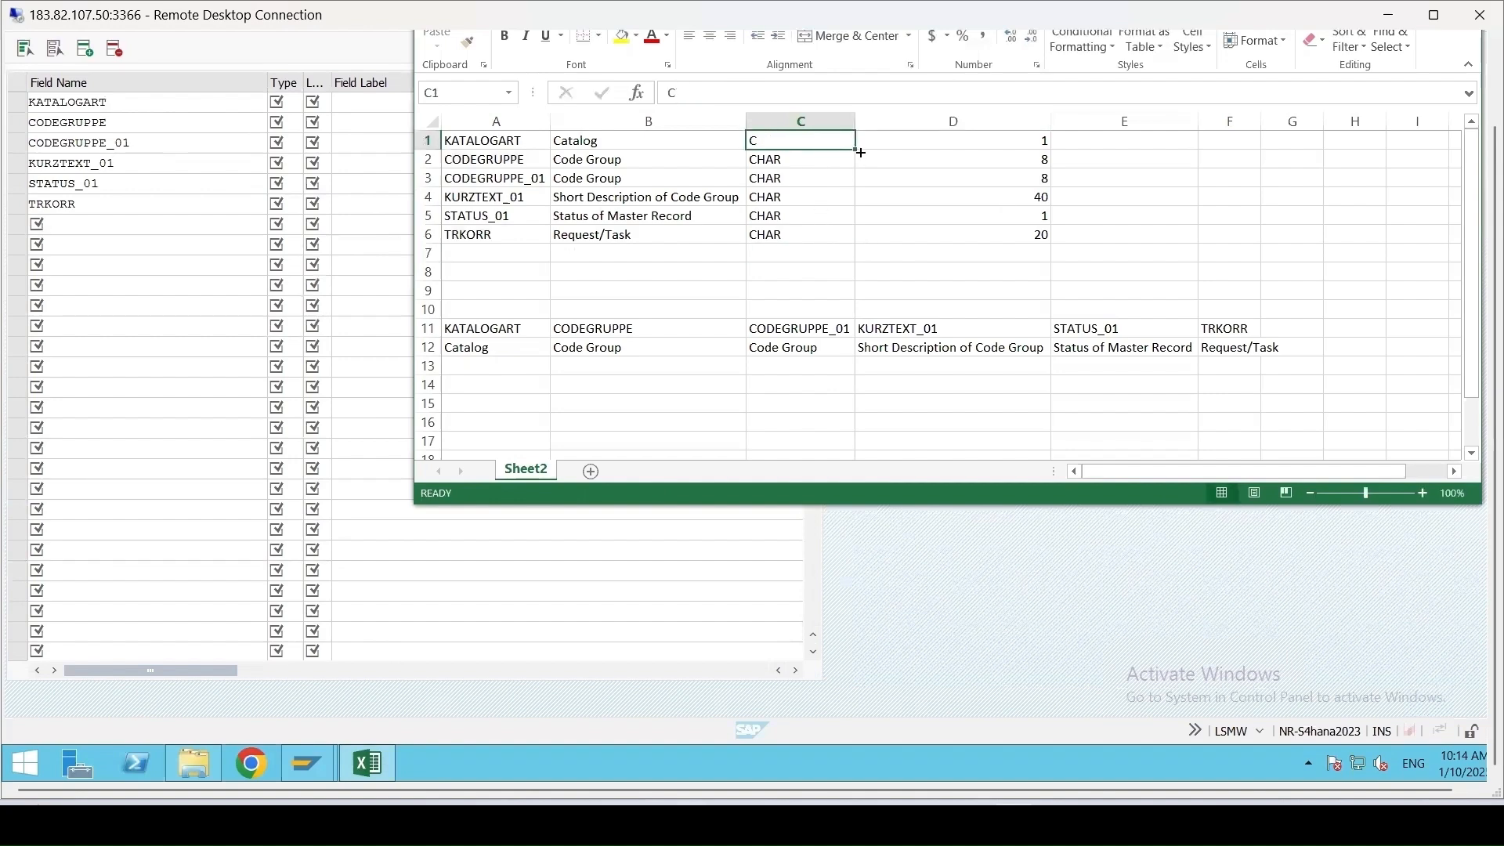
pyautogui.moveTo(854, 148); pyautogui.dragTo(848, 245)
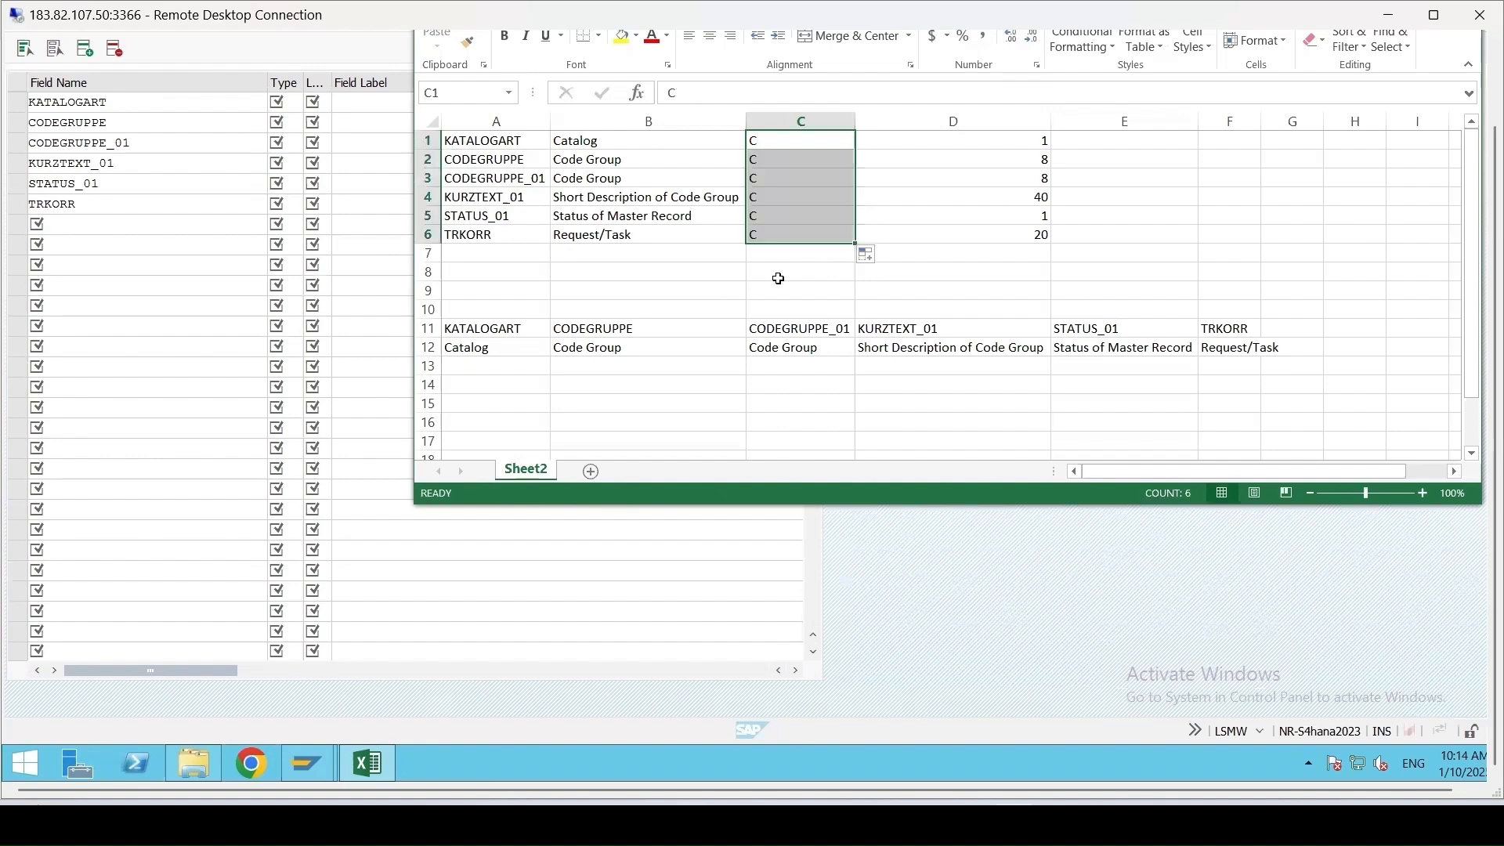
# Copy the types in C1:C6 and paste them into the Type column of the SSTEST source fields, starting at KATALOGART
pyautogui.hotkey('ctrl', 'c')
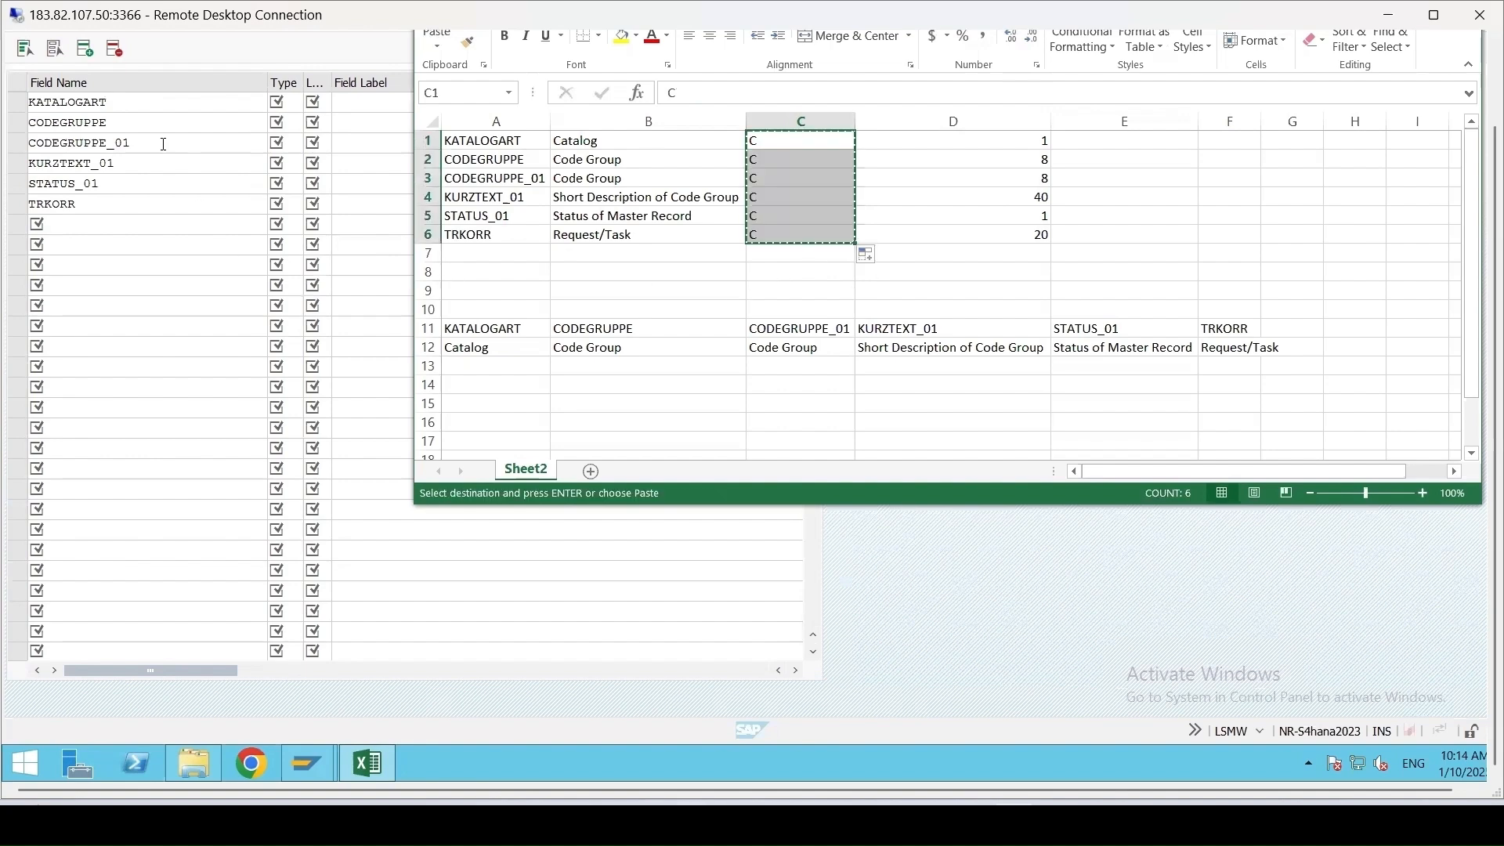
pyautogui.click(302, 102)
pyautogui.hotkey('ctrl', 'v')
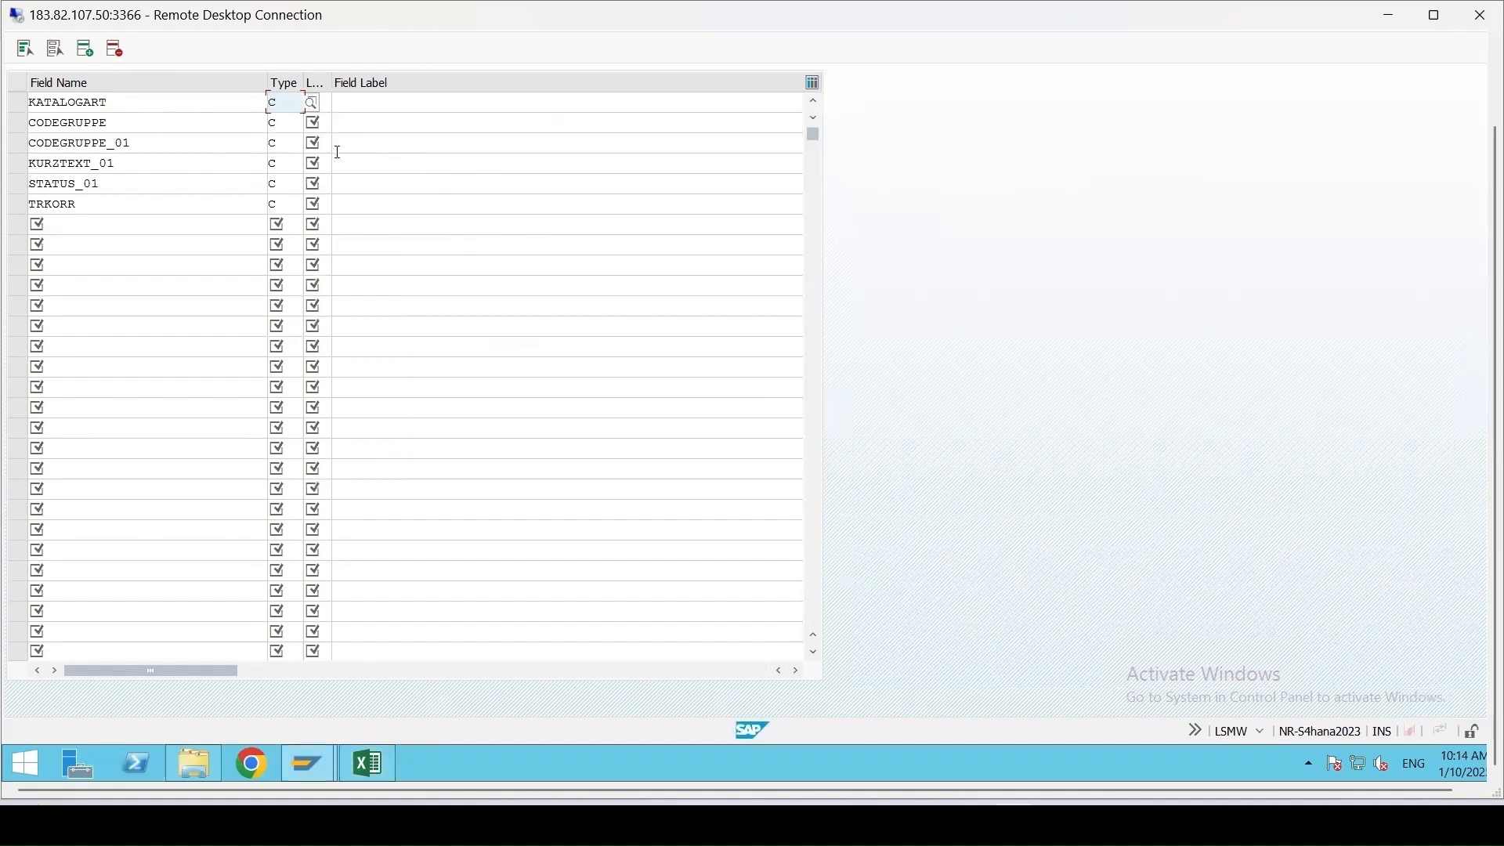
# Copy the field lengths in D1:D6 of the Excel sheet into the length column of the SSTEST source fields
pyautogui.click(324, 104)
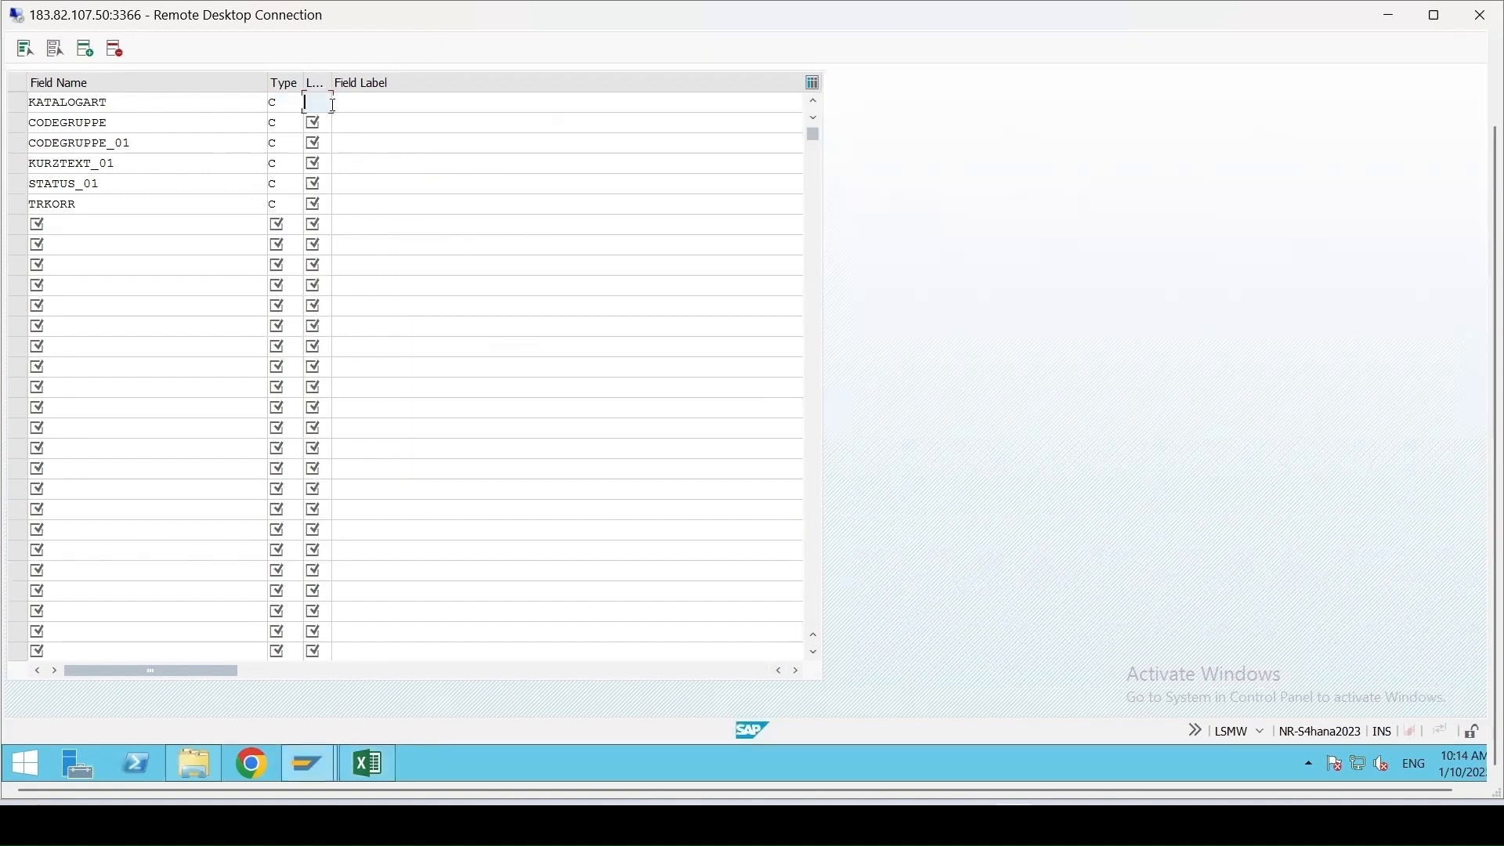
pyautogui.click(367, 764)
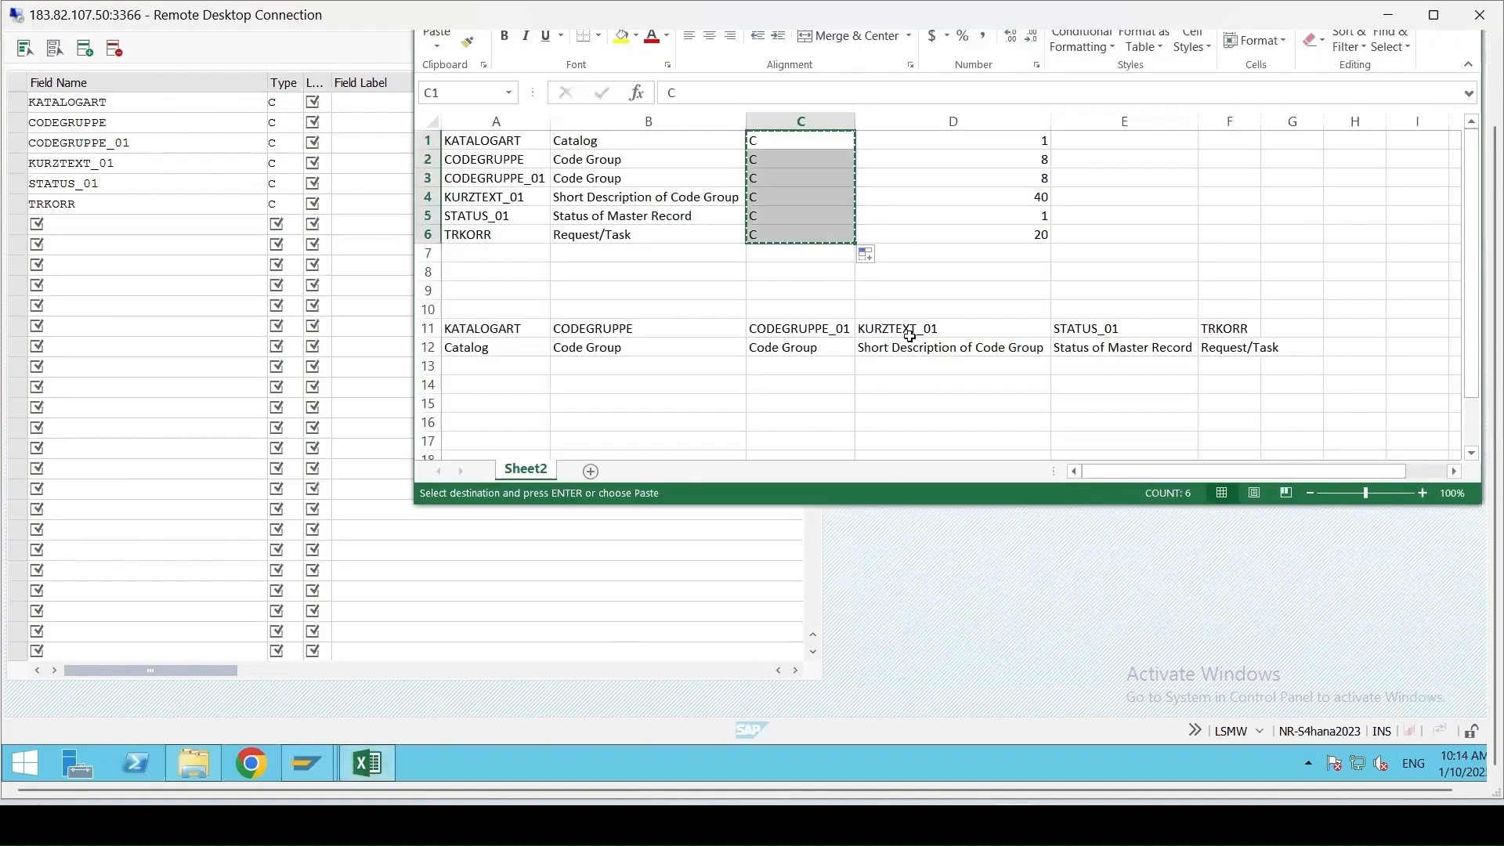
pyautogui.moveTo(1025, 137); pyautogui.dragTo(1025, 235)
pyautogui.hotkey('ctrl', 'c')
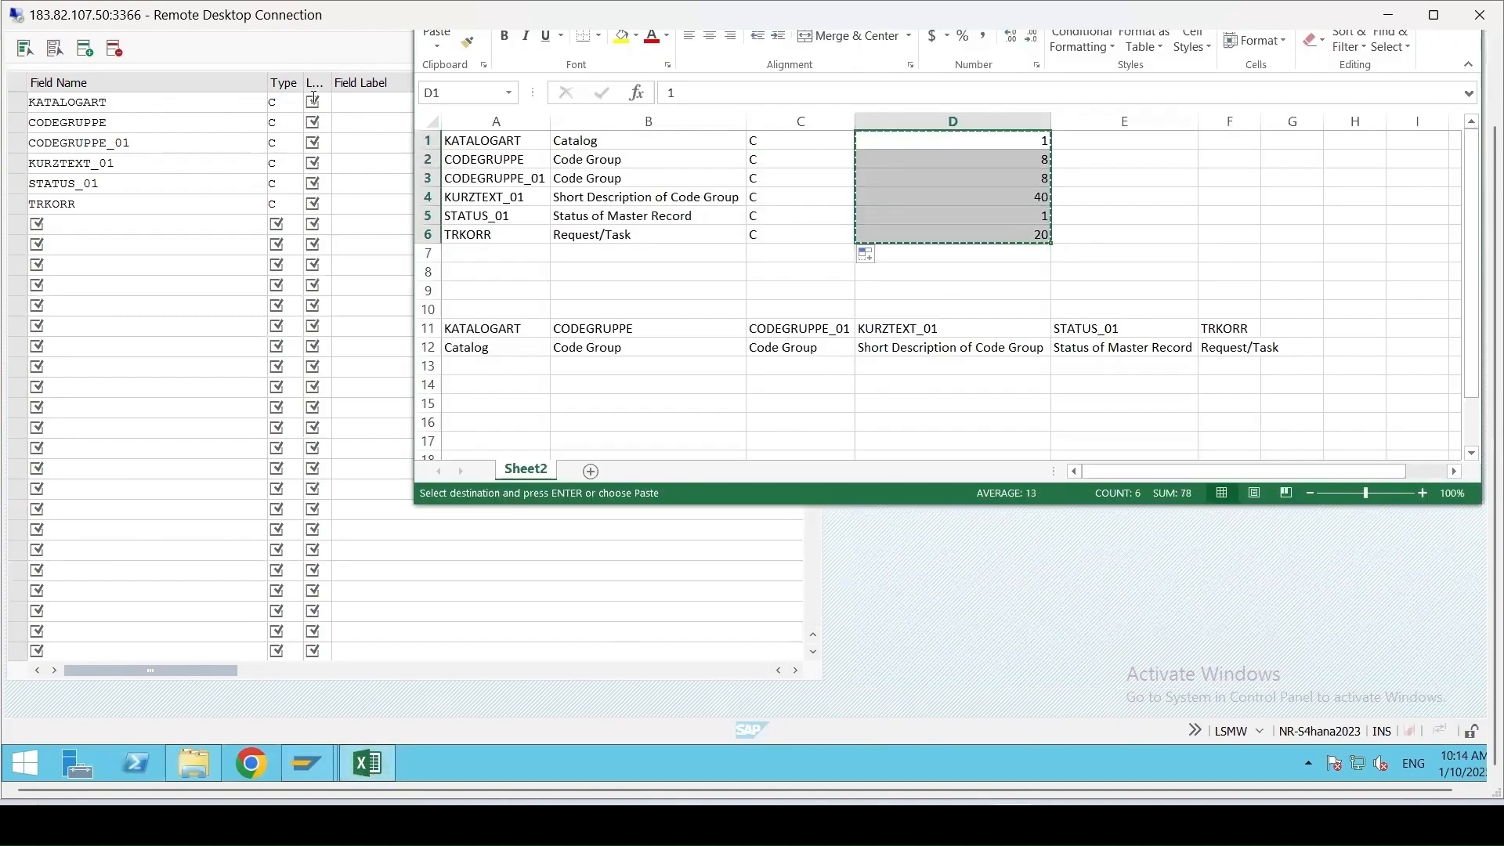
pyautogui.click(312, 101)
pyautogui.hotkey('ctrl', 'v')
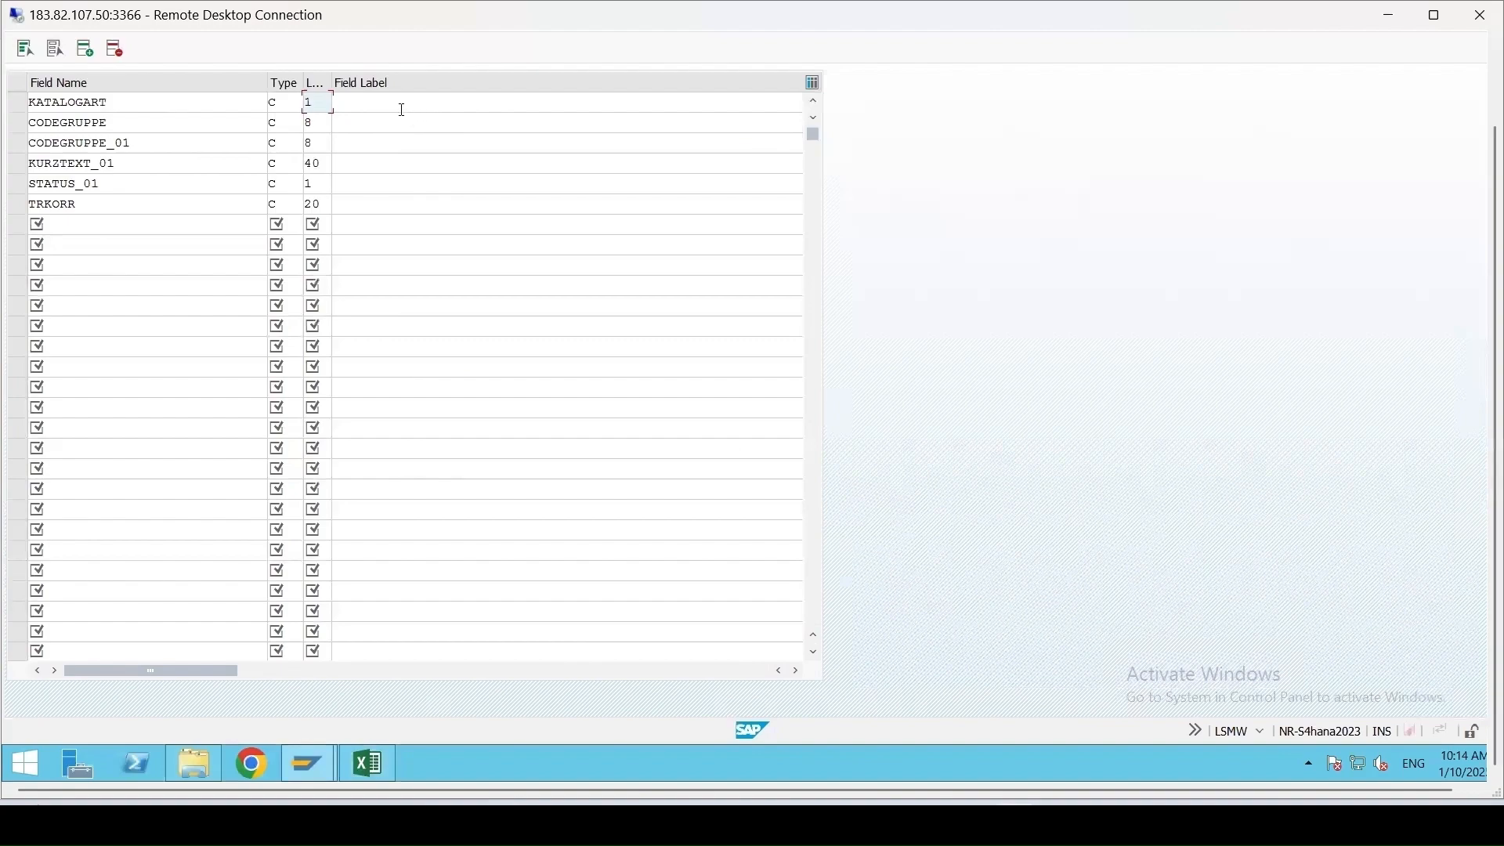
# Copy the descriptions in B1:B6 of the Excel sheet into the Field Label column of the SSTEST source fields
pyautogui.click(394, 98)
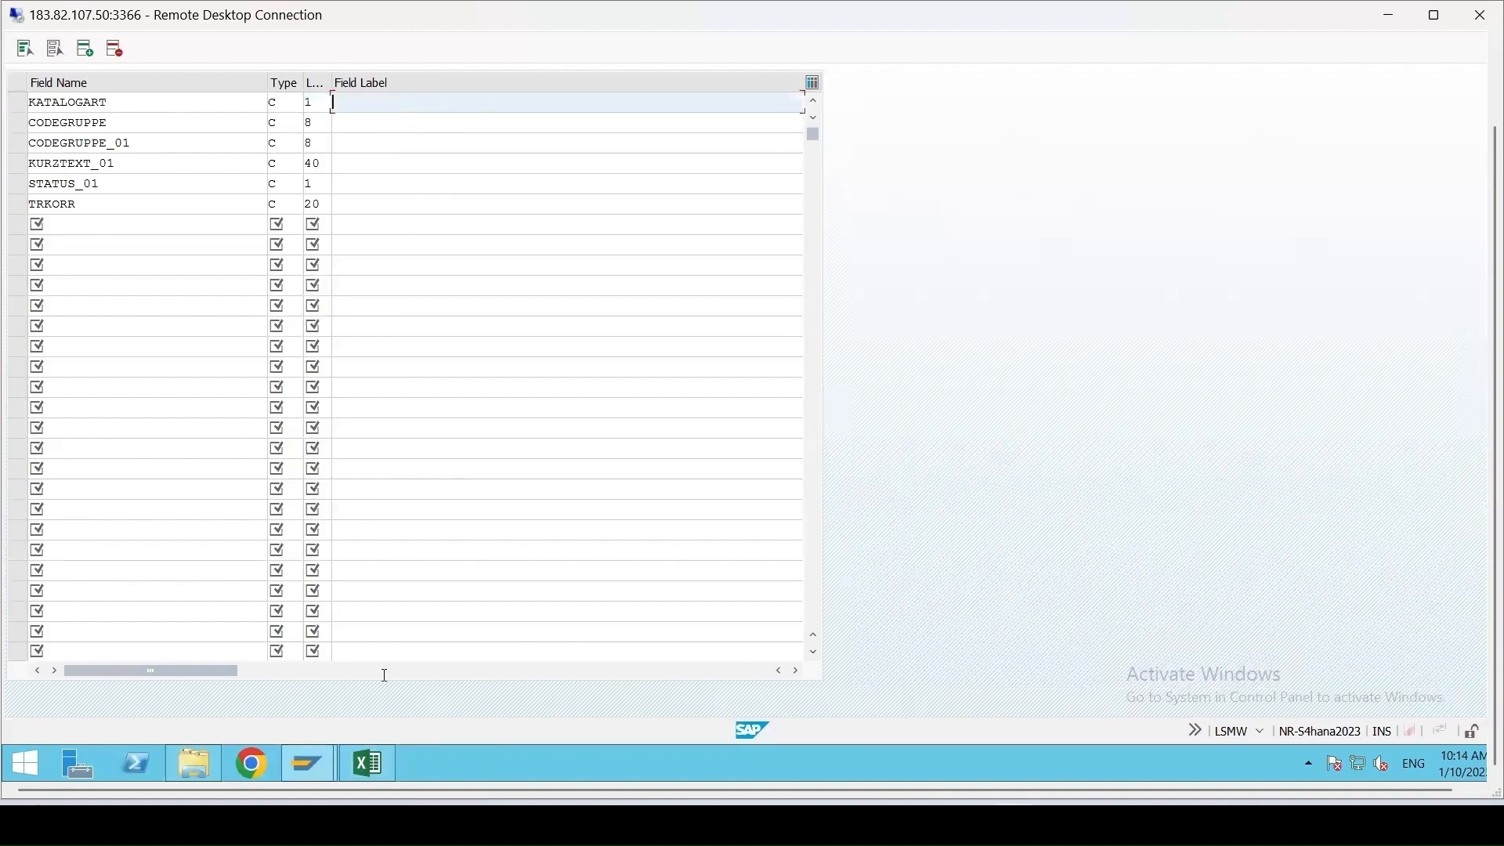
pyautogui.click(373, 768)
pyautogui.moveTo(594, 146); pyautogui.dragTo(594, 234)
pyautogui.hotkey('ctrl', 'c')
pyautogui.click(353, 105)
pyautogui.hotkey('ctrl', 'v')
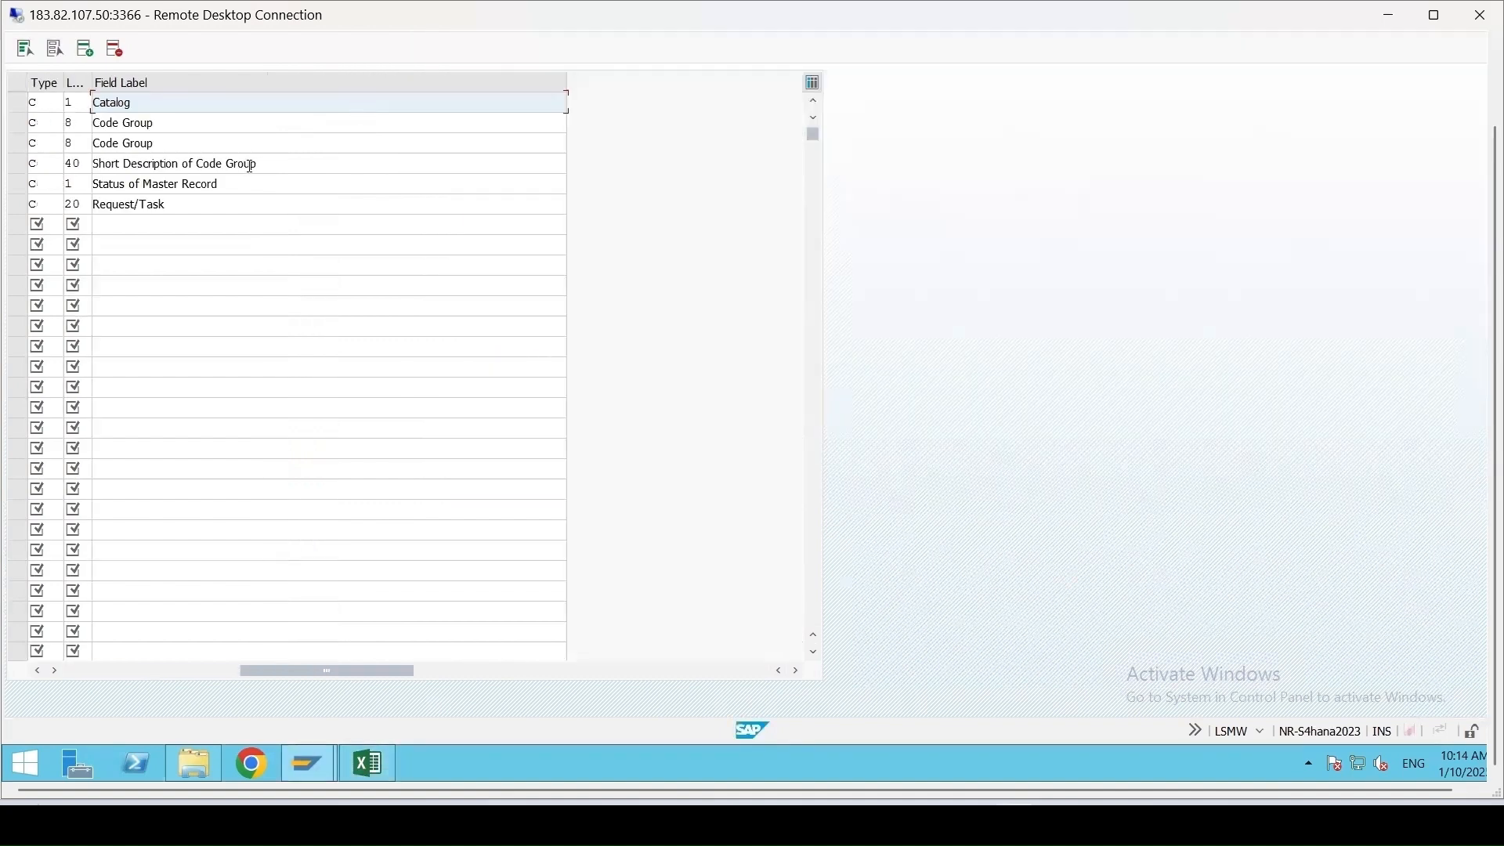
# Save the SSTEST source fields and return to the LSM Workbench process steps
pyautogui.click(172, 668)
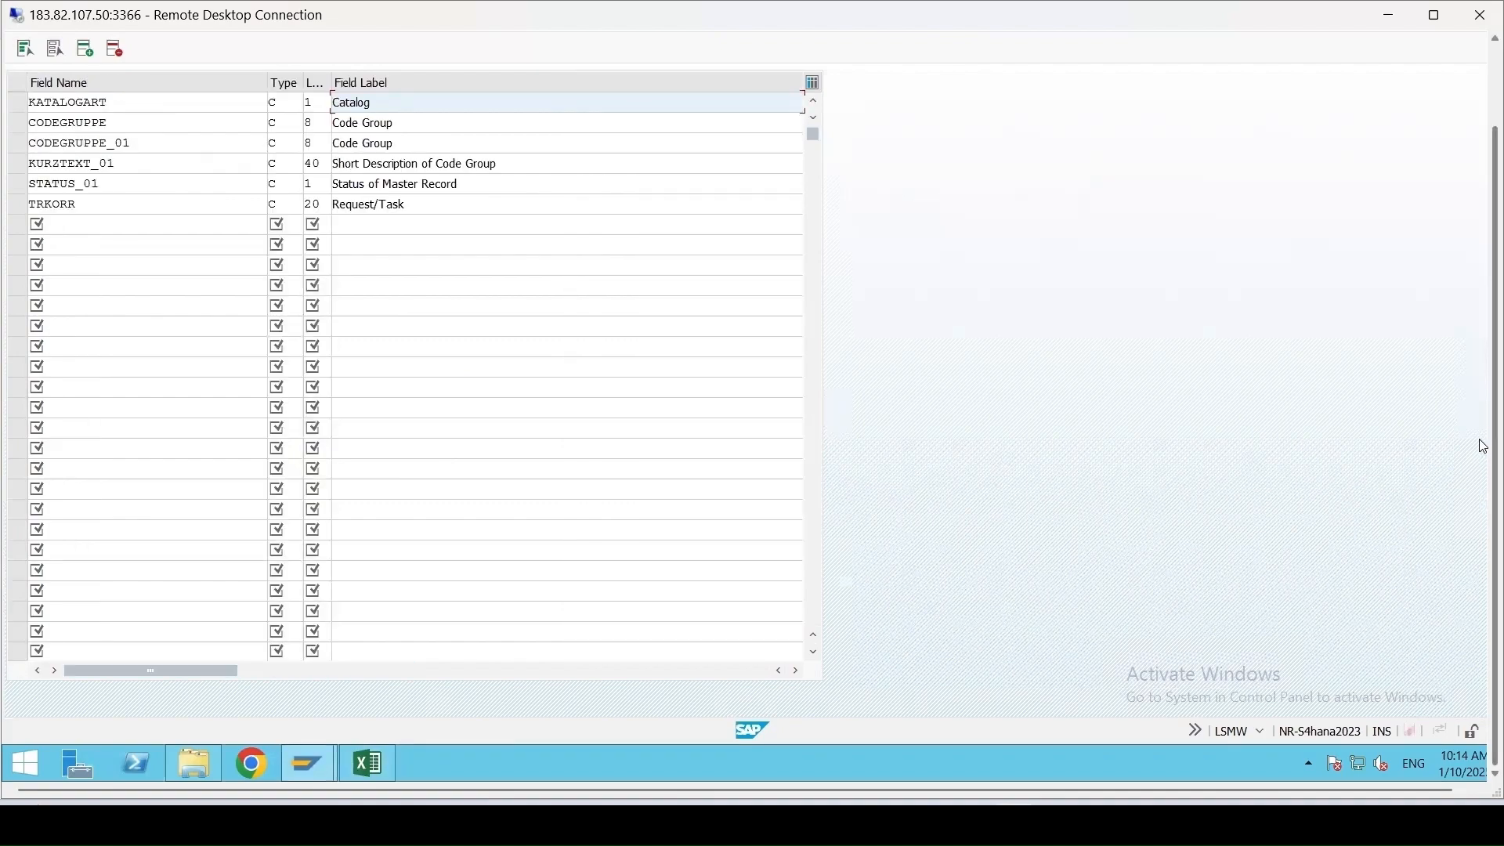
pyautogui.moveTo(1494, 439); pyautogui.dragTo(1478, 178)
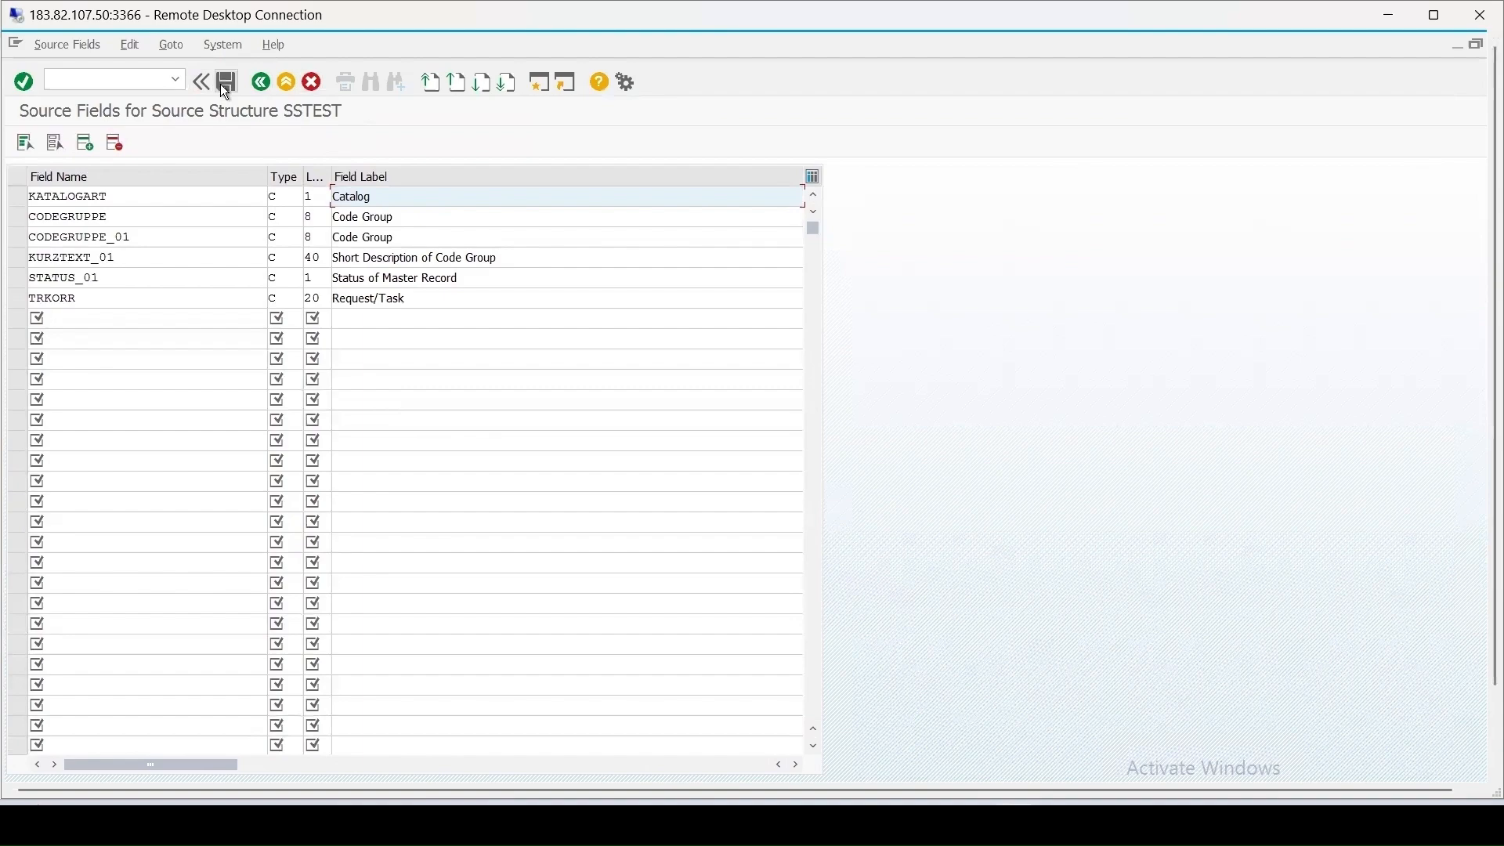
pyautogui.hotkey('shift', 'Tab')
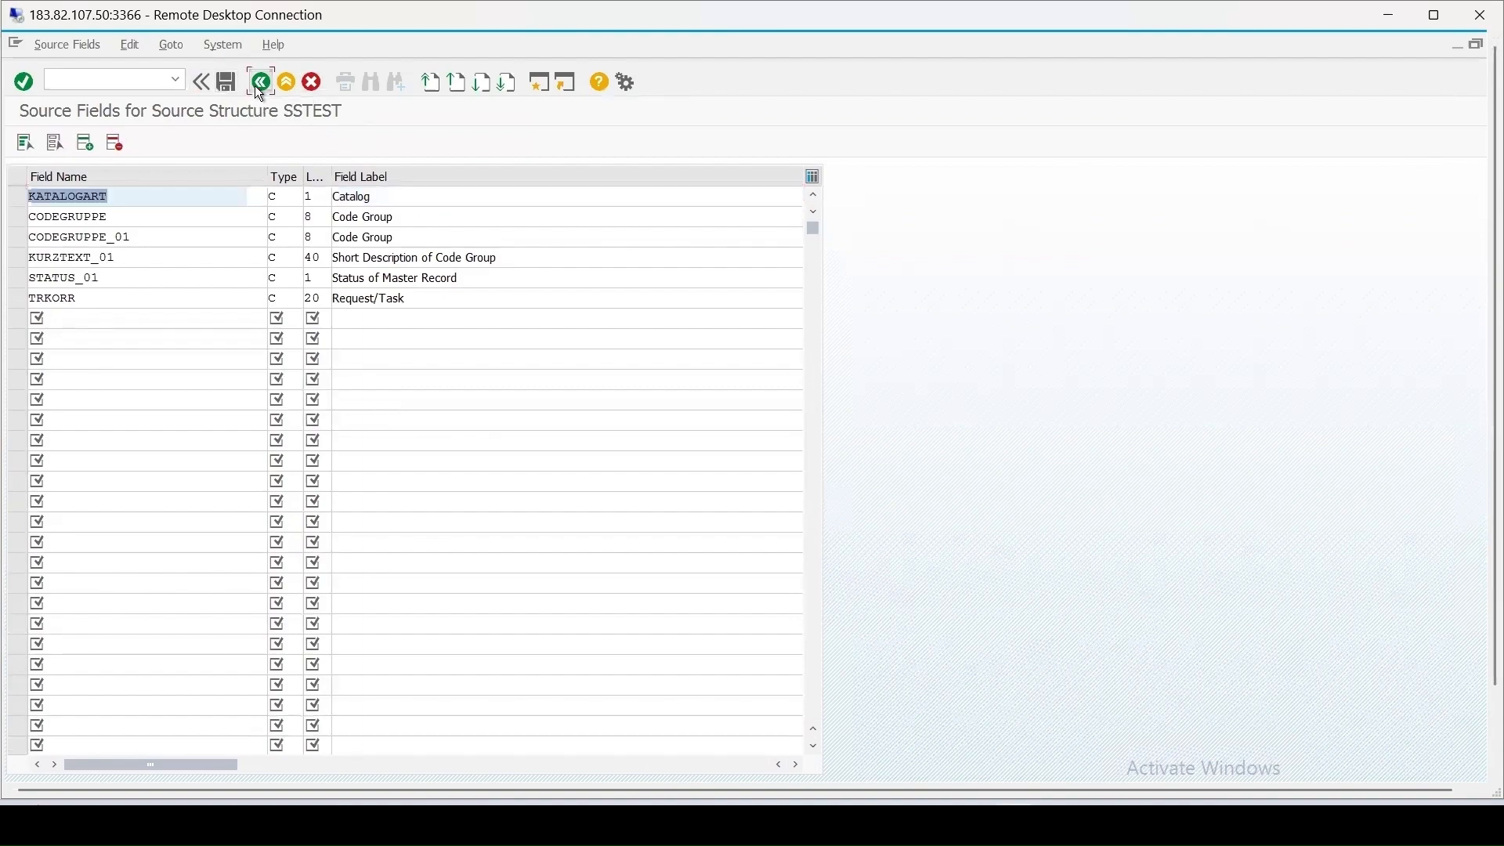
pyautogui.click(255, 86)
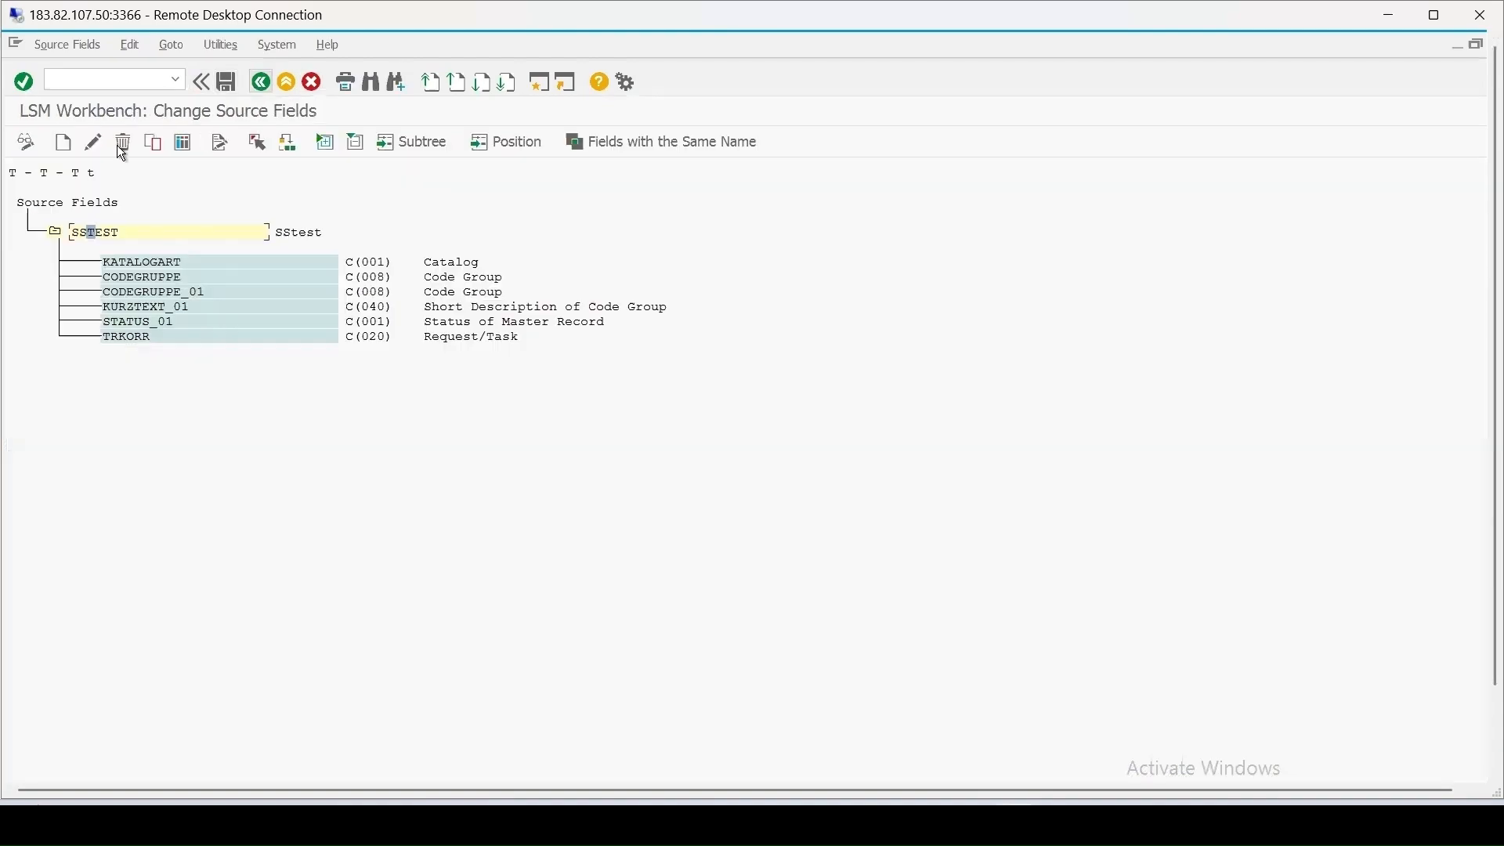
pyautogui.click(261, 83)
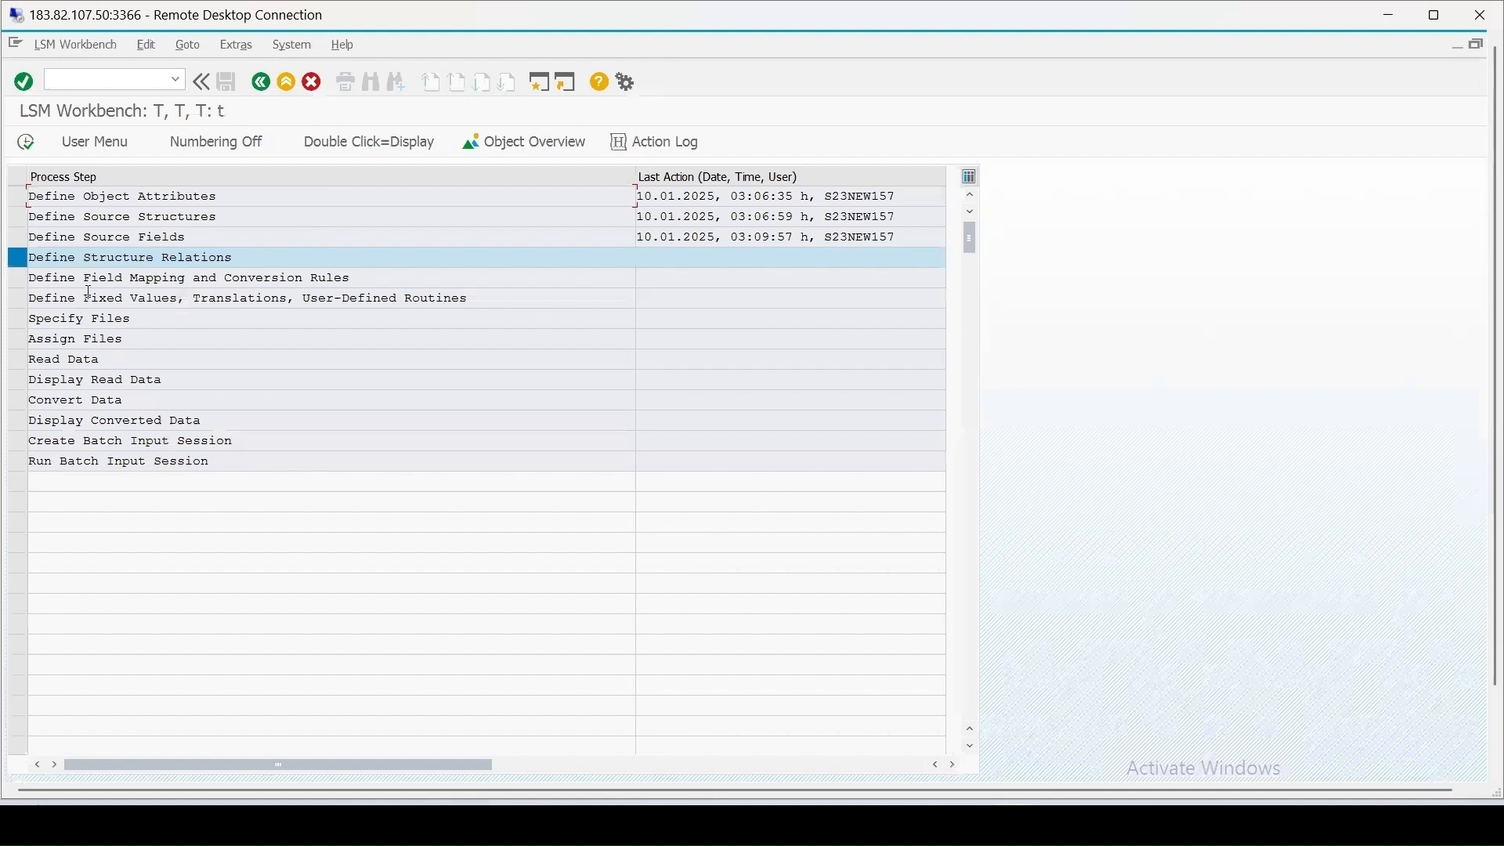
# Open Define Structure Relations in change mode, try to create a relationship for target structure TEST, and return to the process steps
pyautogui.click(25, 143)
pyautogui.click(25, 142)
pyautogui.click(98, 234)
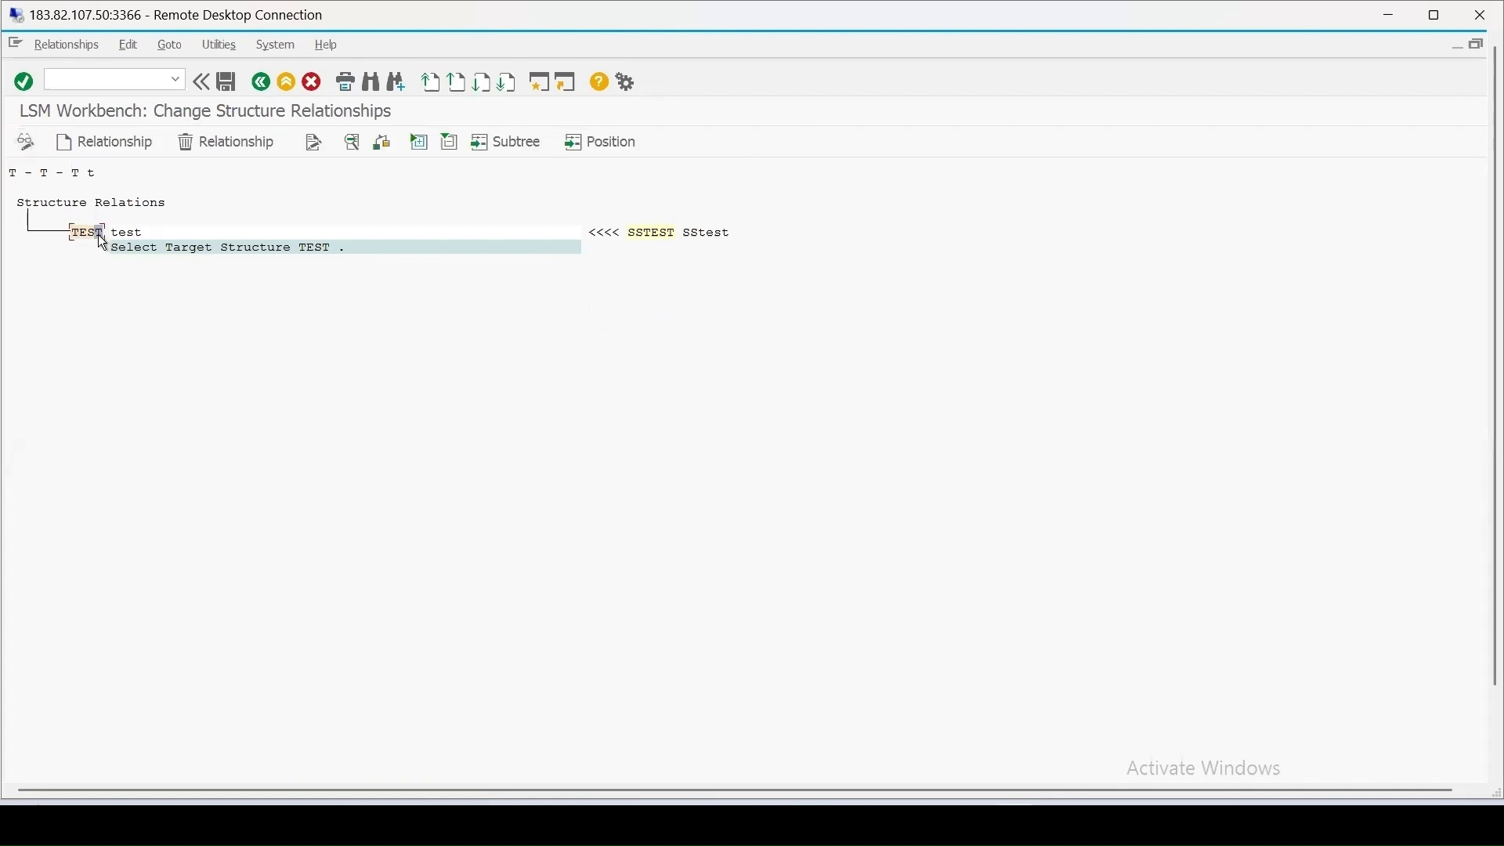
pyautogui.click(101, 144)
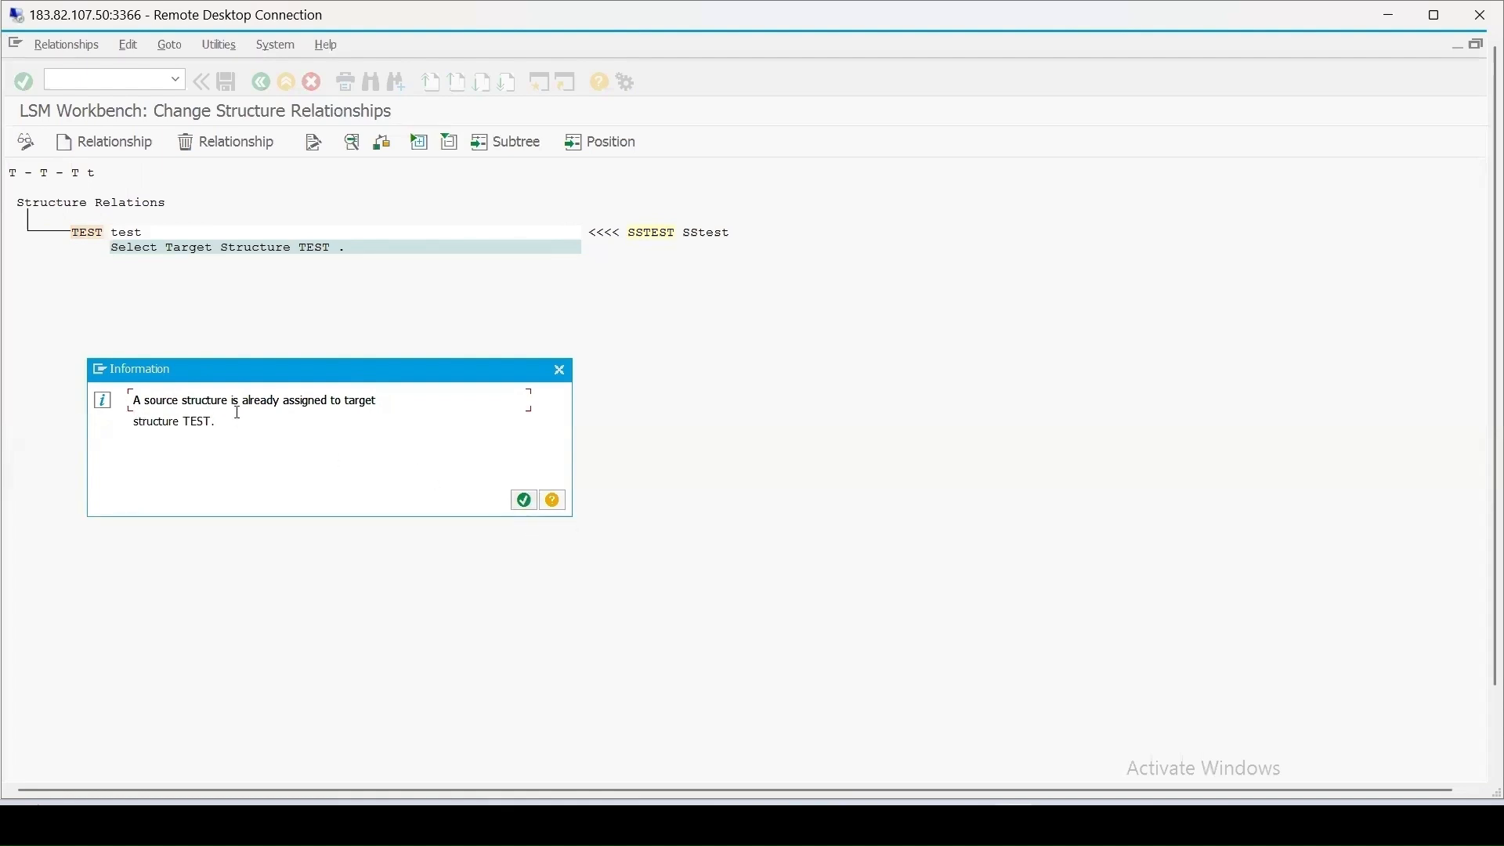
pyautogui.click(524, 501)
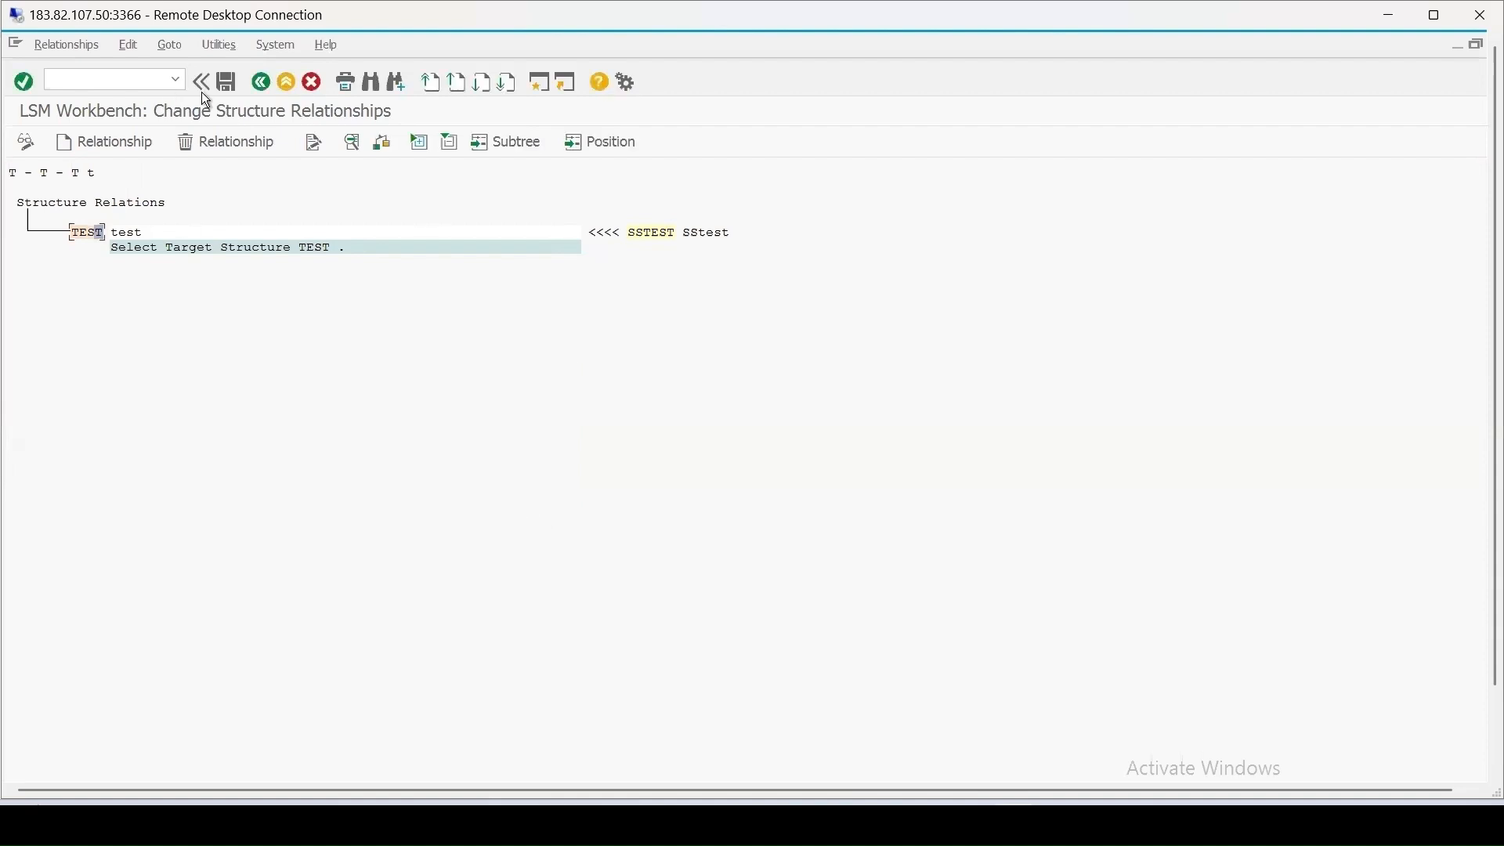
pyautogui.click(261, 83)
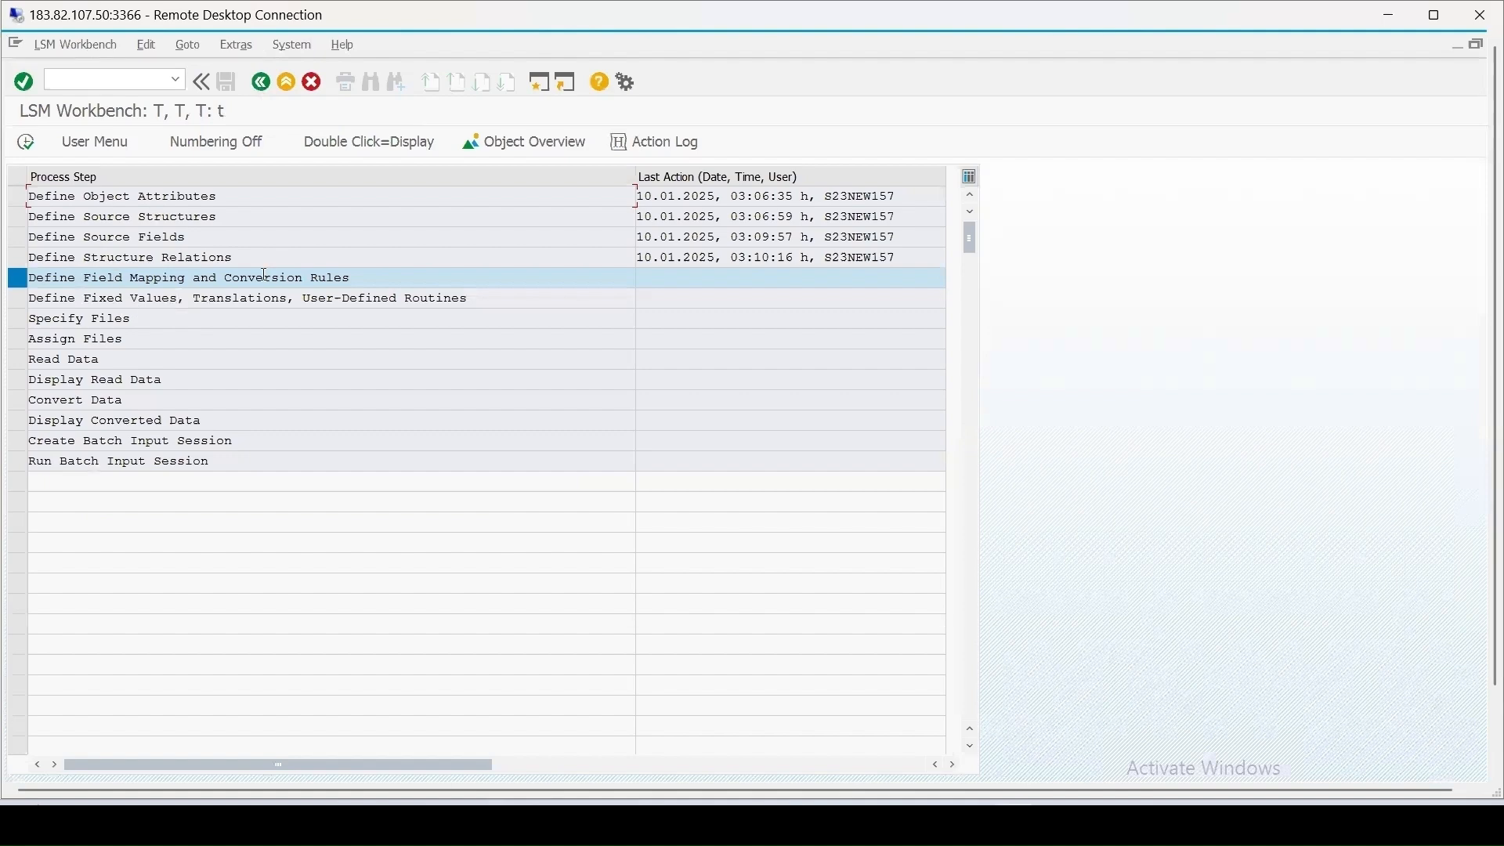
# Open Define Field Mapping and Conversion Rules, select the Fields node of structure TEST and switch to change mode
pyautogui.click(25, 142)
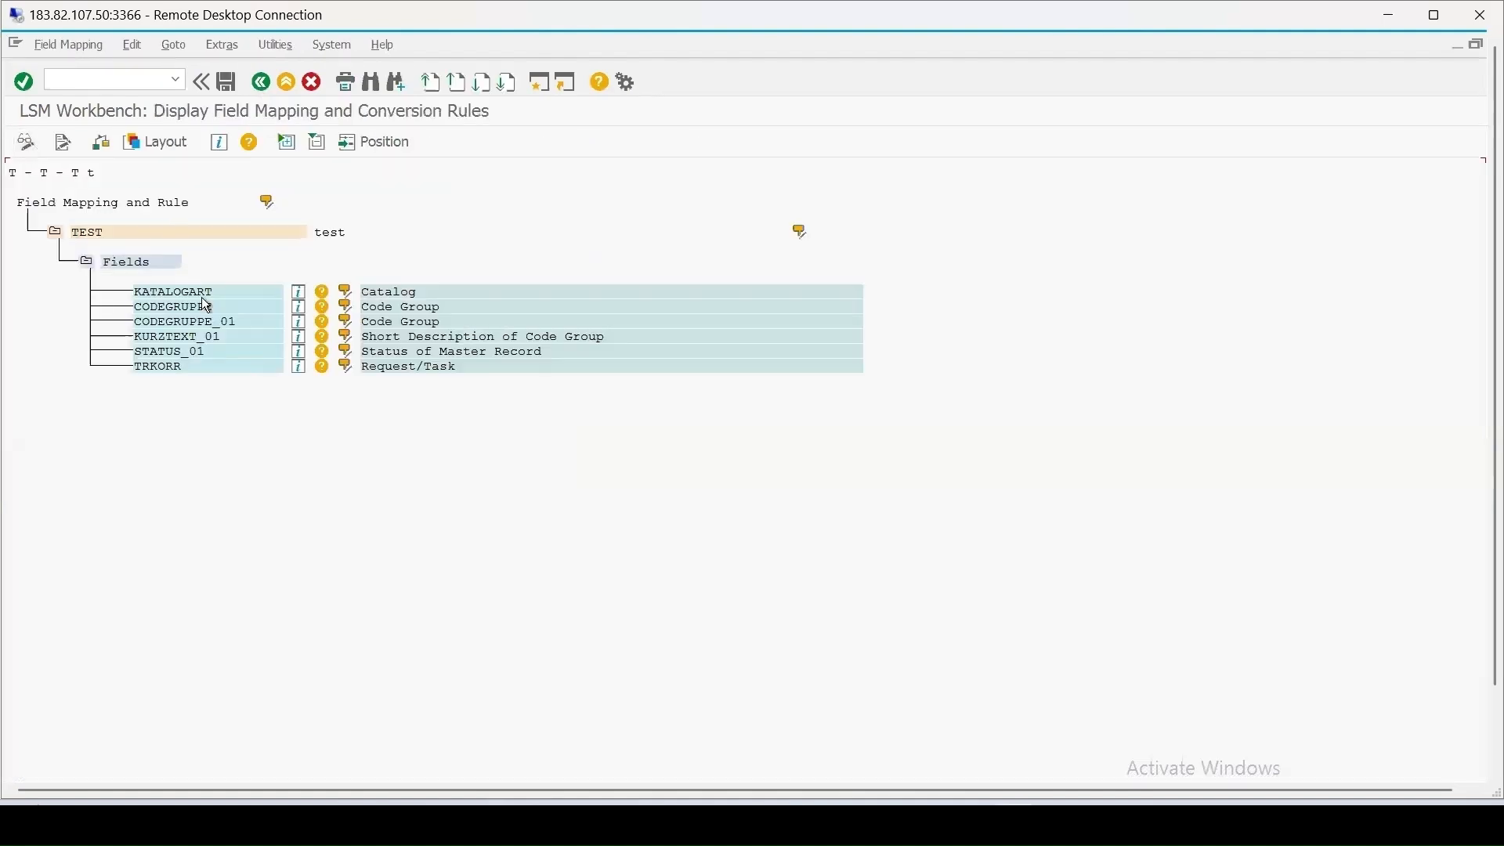
pyautogui.click(124, 263)
pyautogui.click(26, 145)
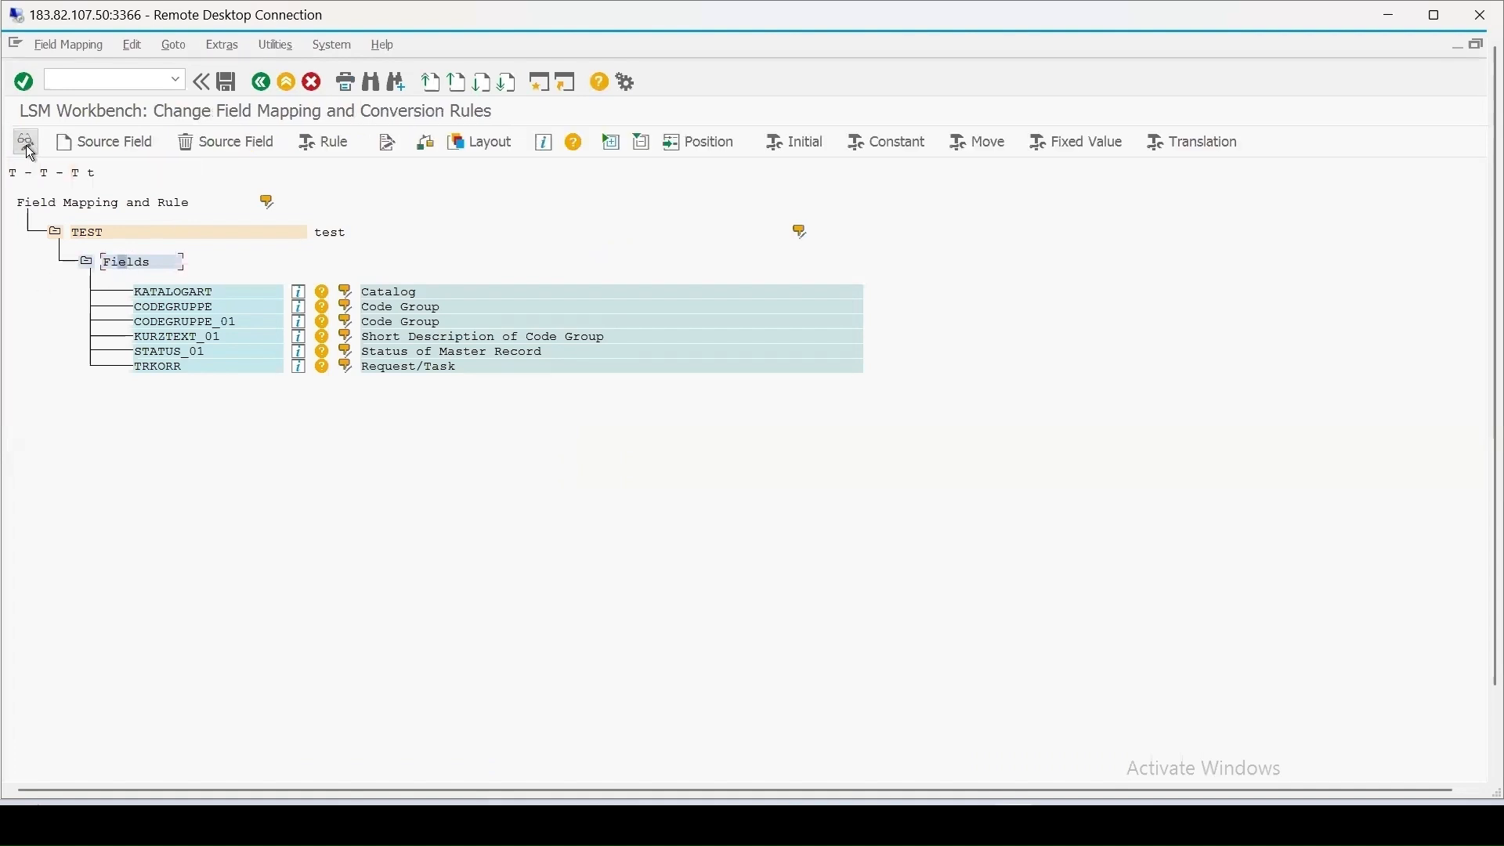
# Run Auto-Field Mapping for structure TEST with the default settings, accept the Transfer (MOVE) proposals for all fields, and return to the process steps
pyautogui.click(223, 47)
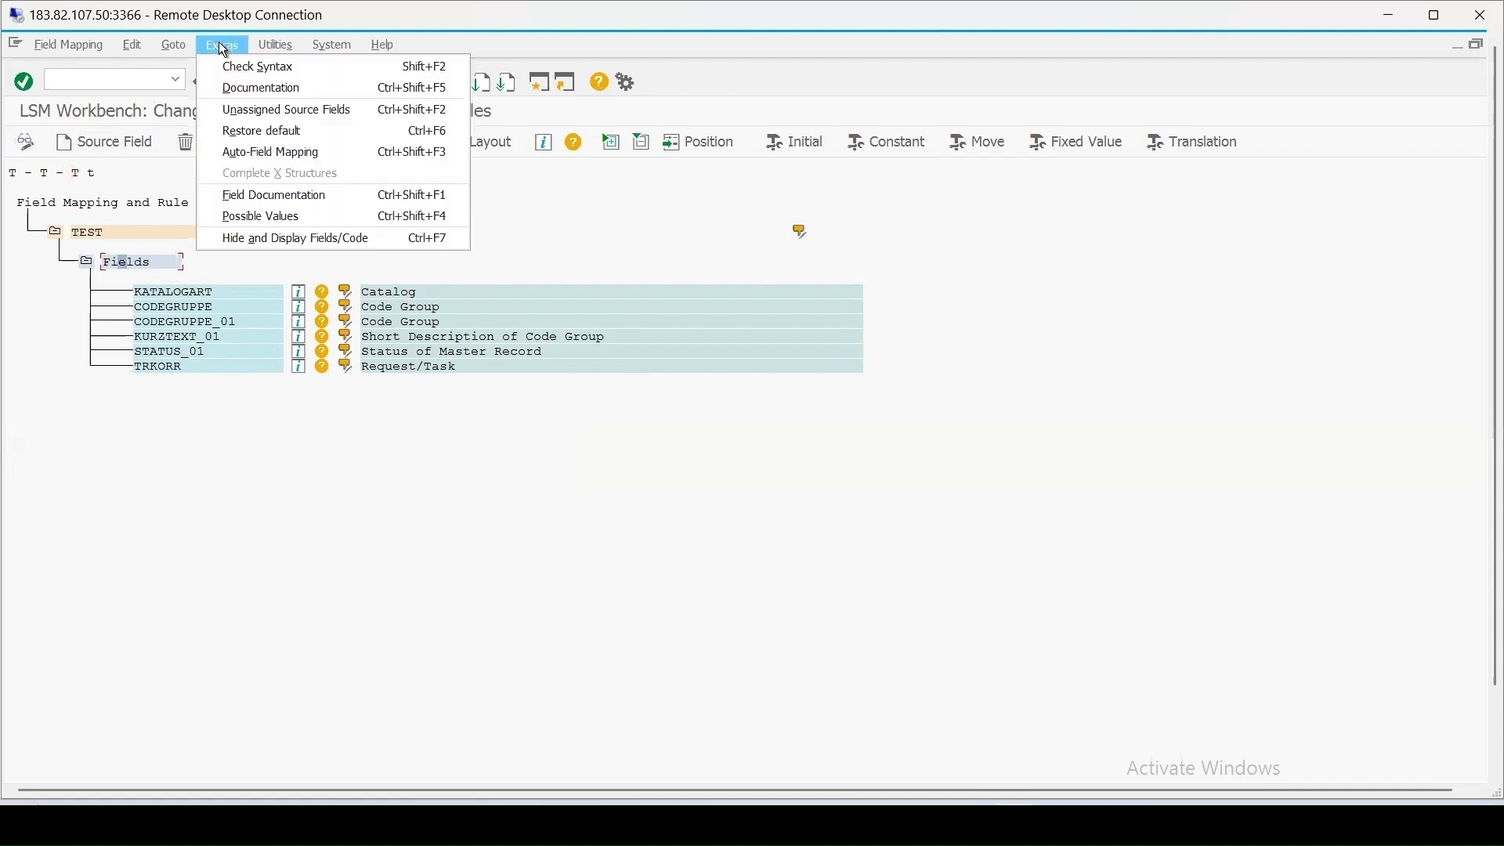
pyautogui.click(243, 156)
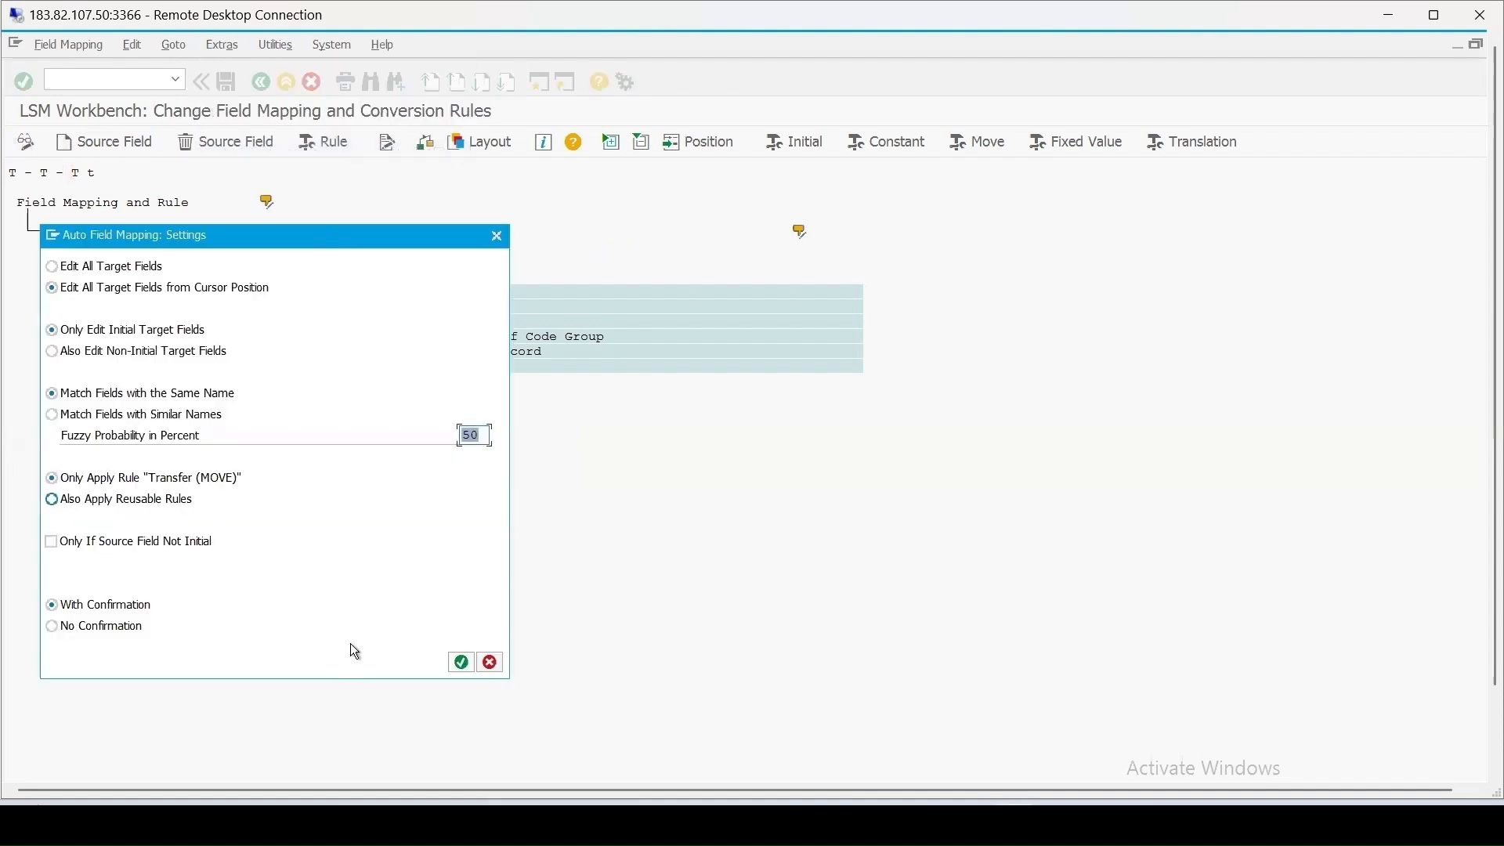
pyautogui.click(462, 662)
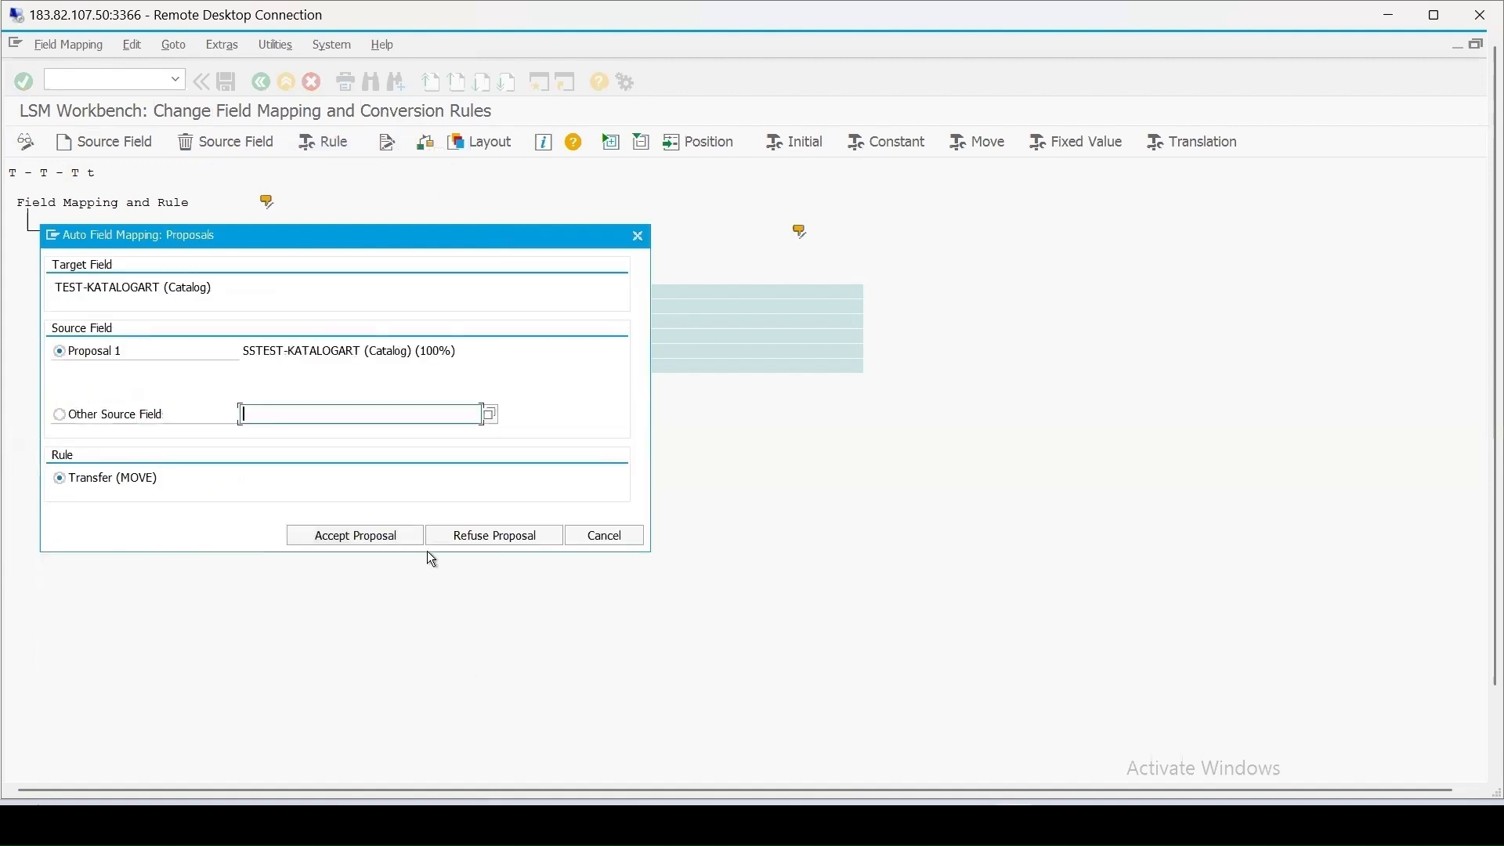
pyautogui.click(365, 538)
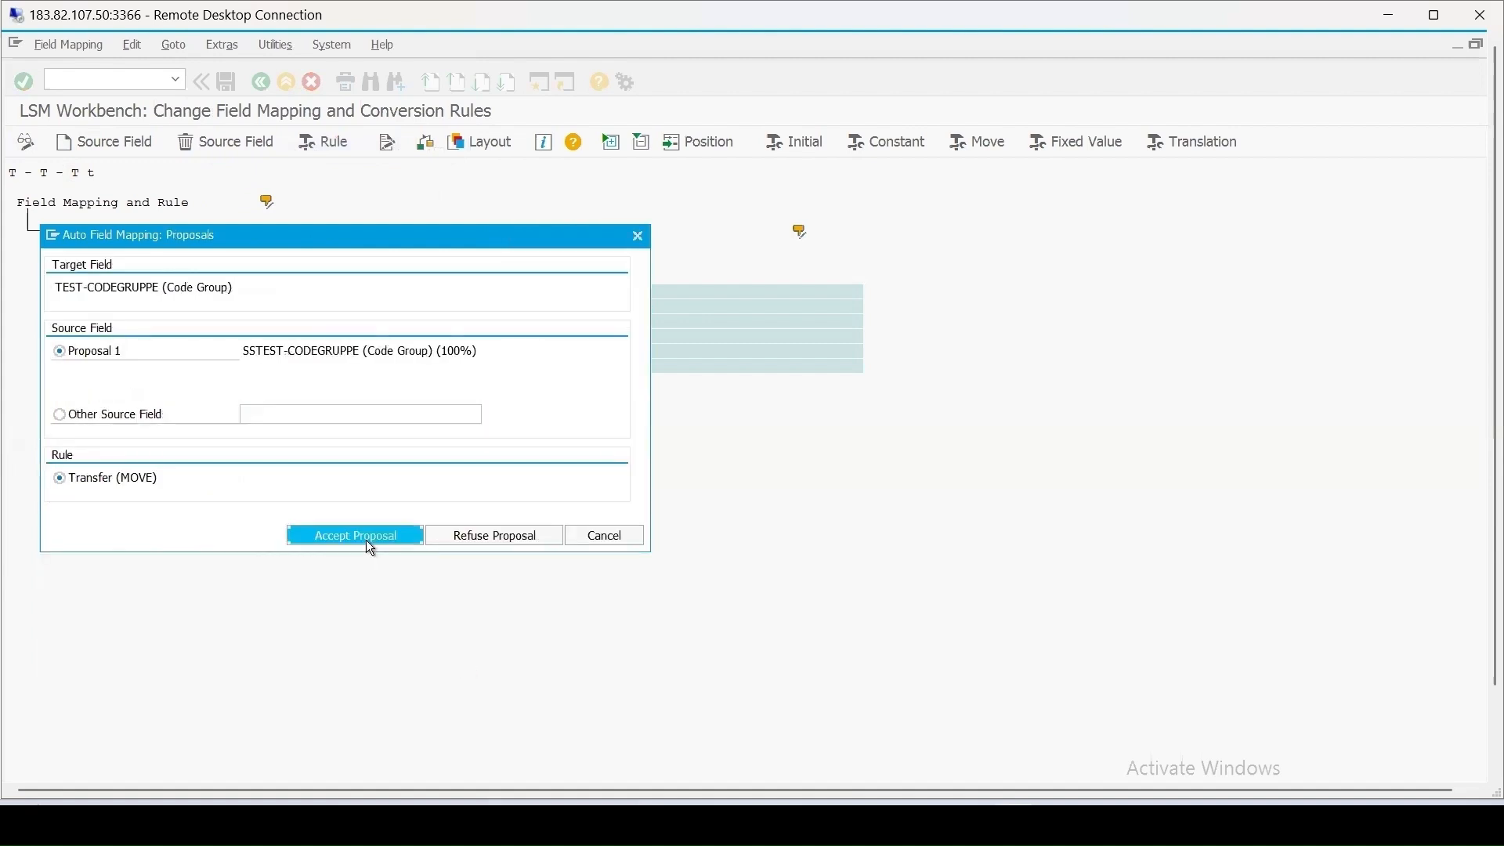
pyautogui.click(365, 538)
pyautogui.click(365, 539)
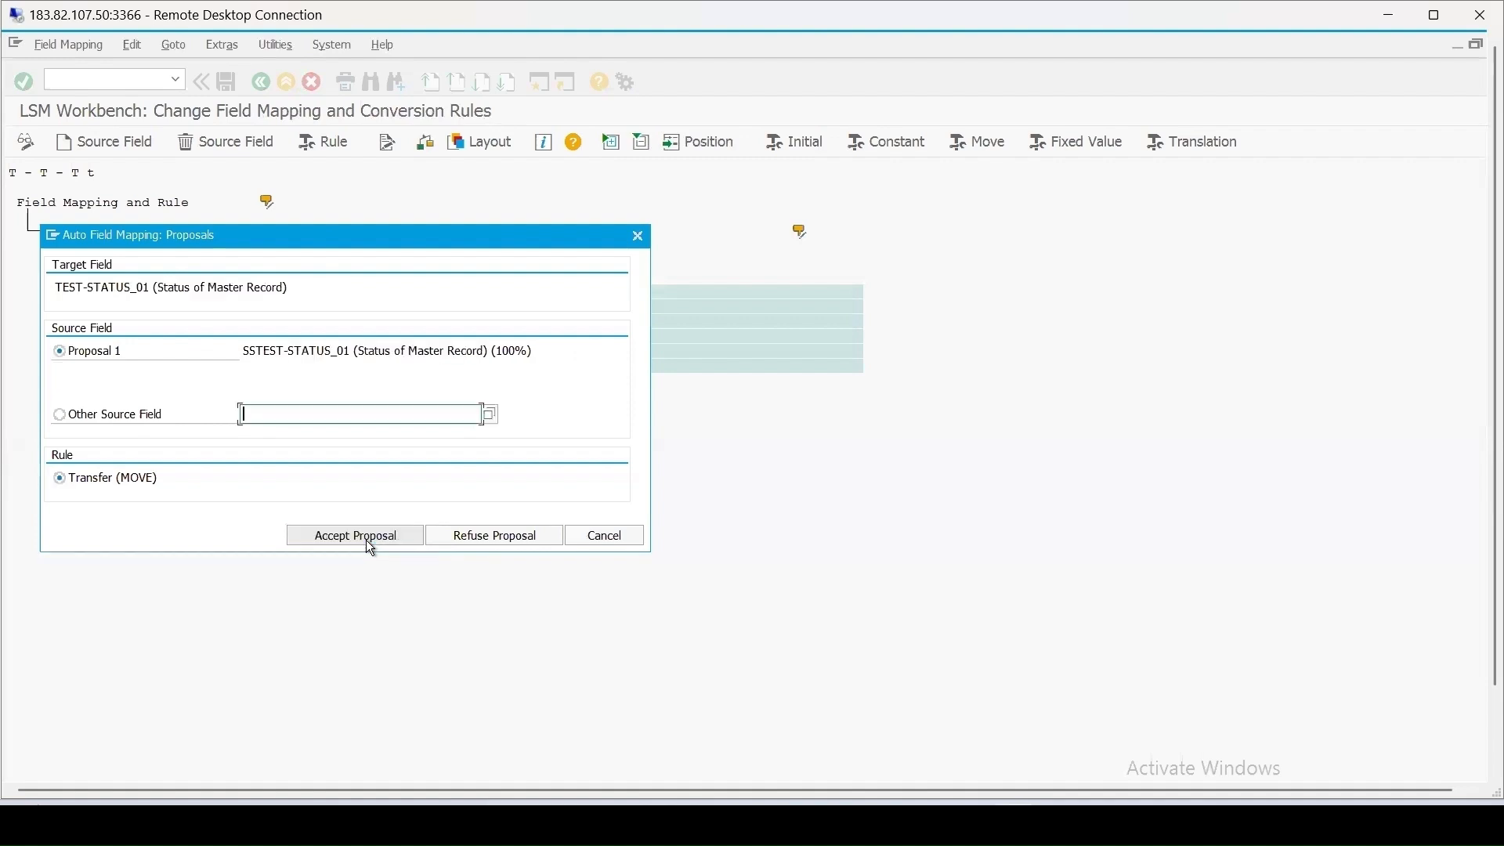
pyautogui.click(365, 541)
pyautogui.click(365, 540)
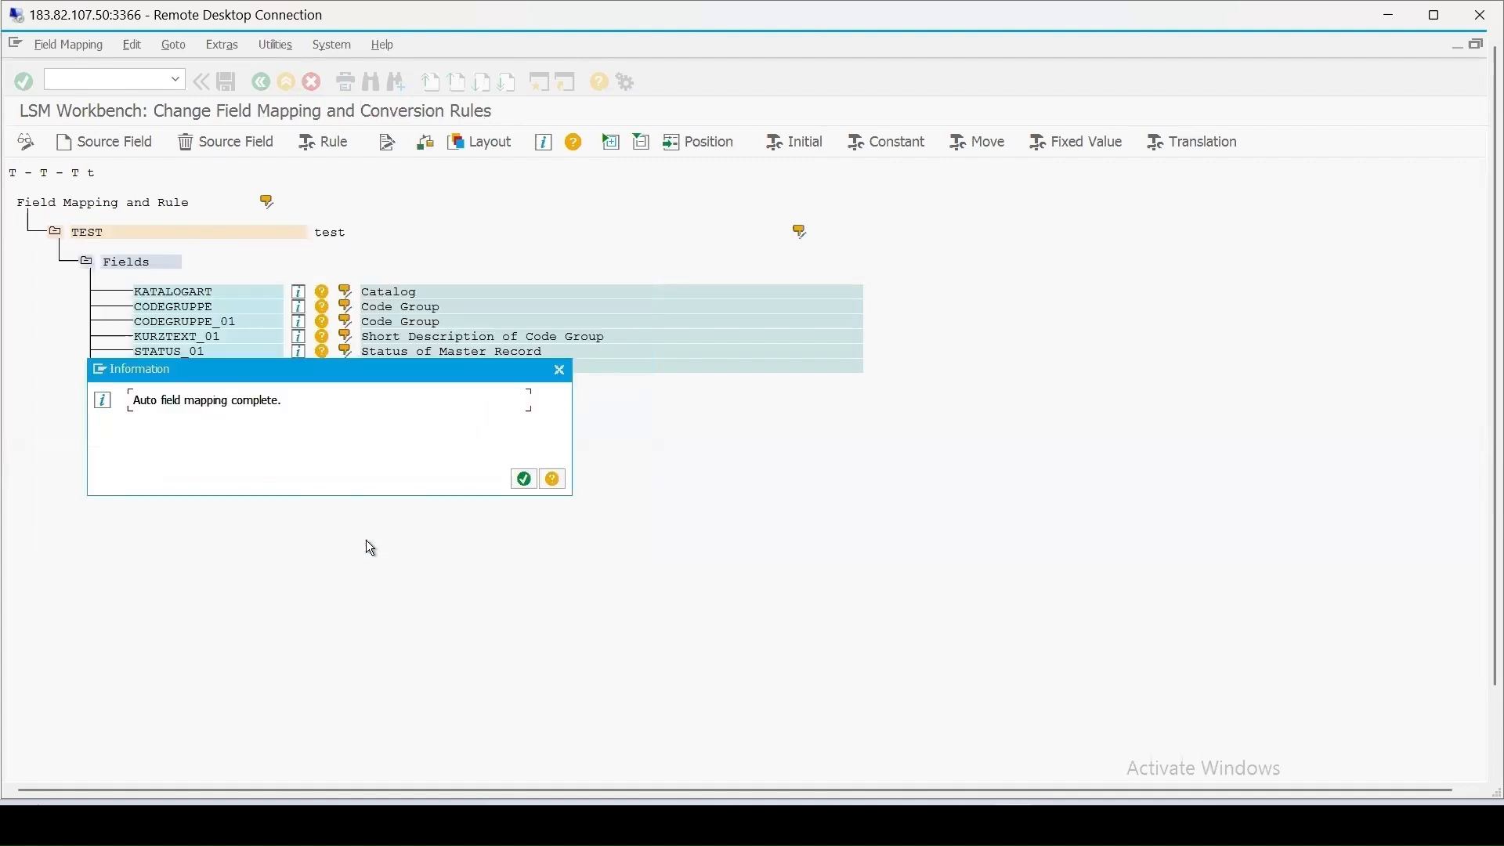
pyautogui.click(522, 479)
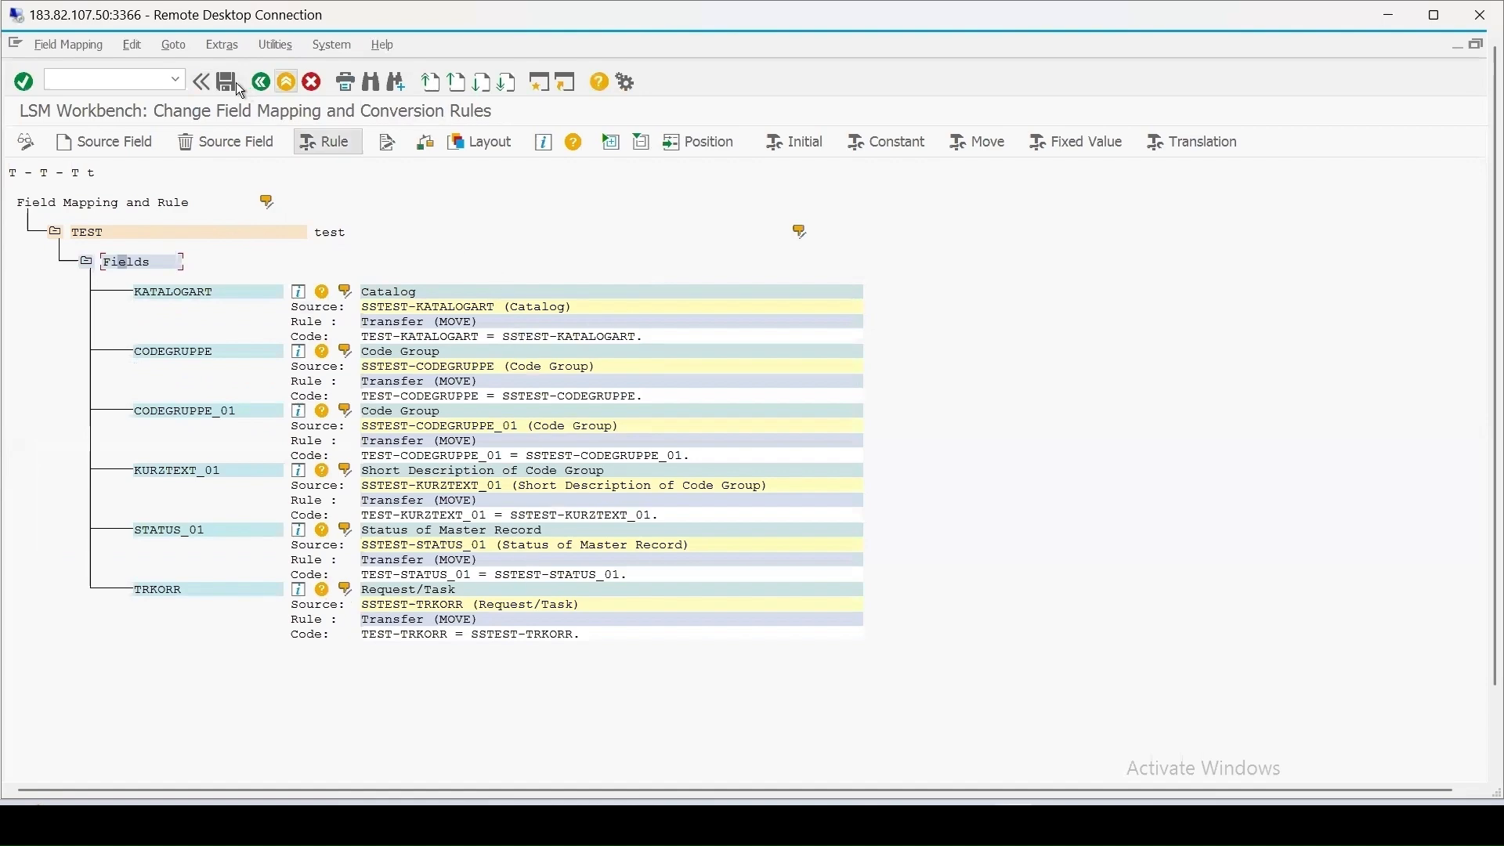
pyautogui.click(261, 81)
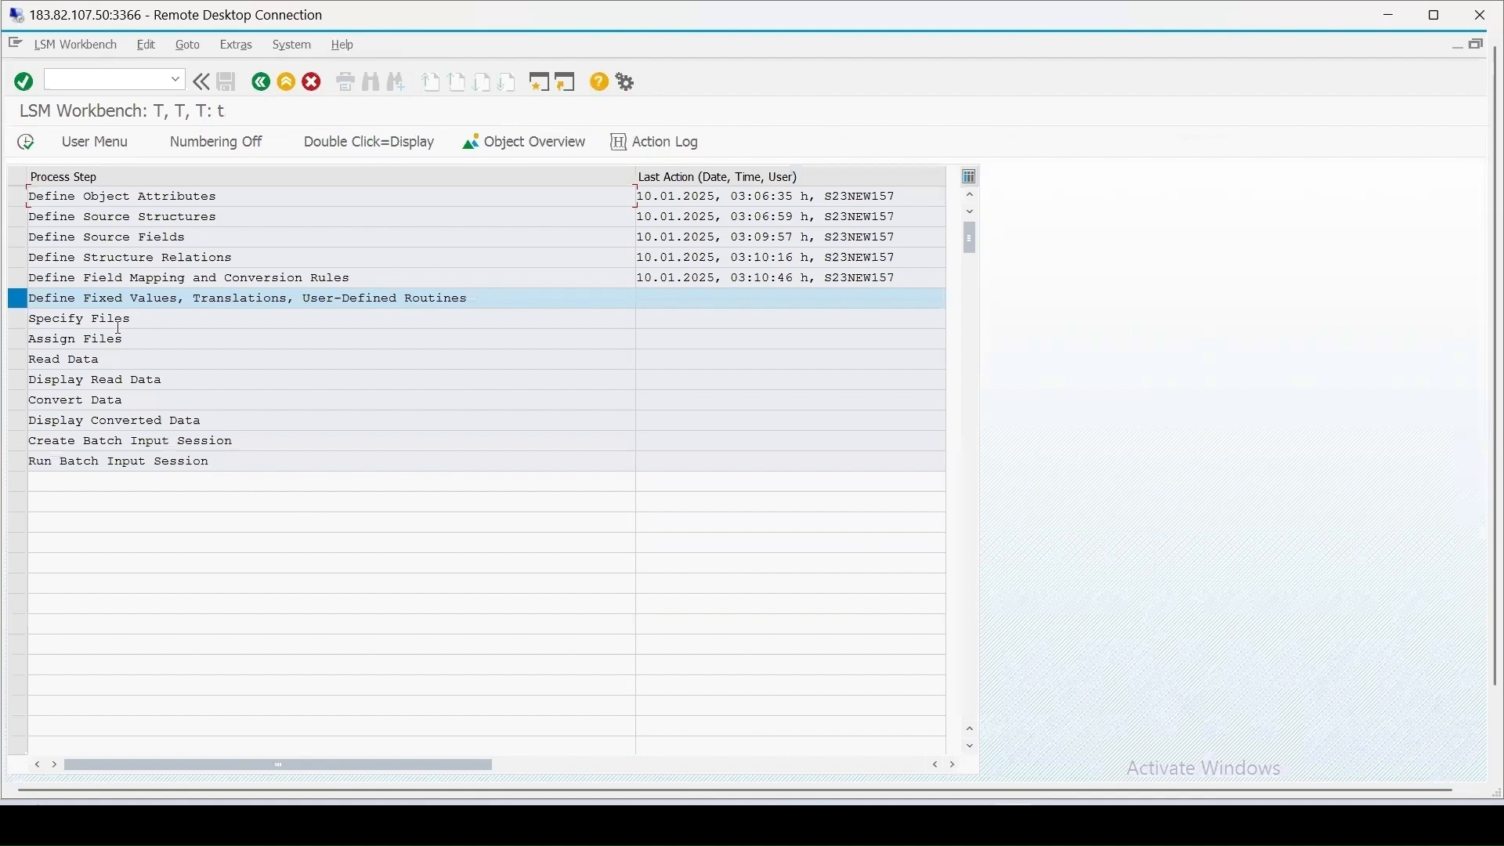
# Select the Specify Files process step, switch to the Excel sheet and enter catalog 1 in A13 and A14
pyautogui.click(30, 320)
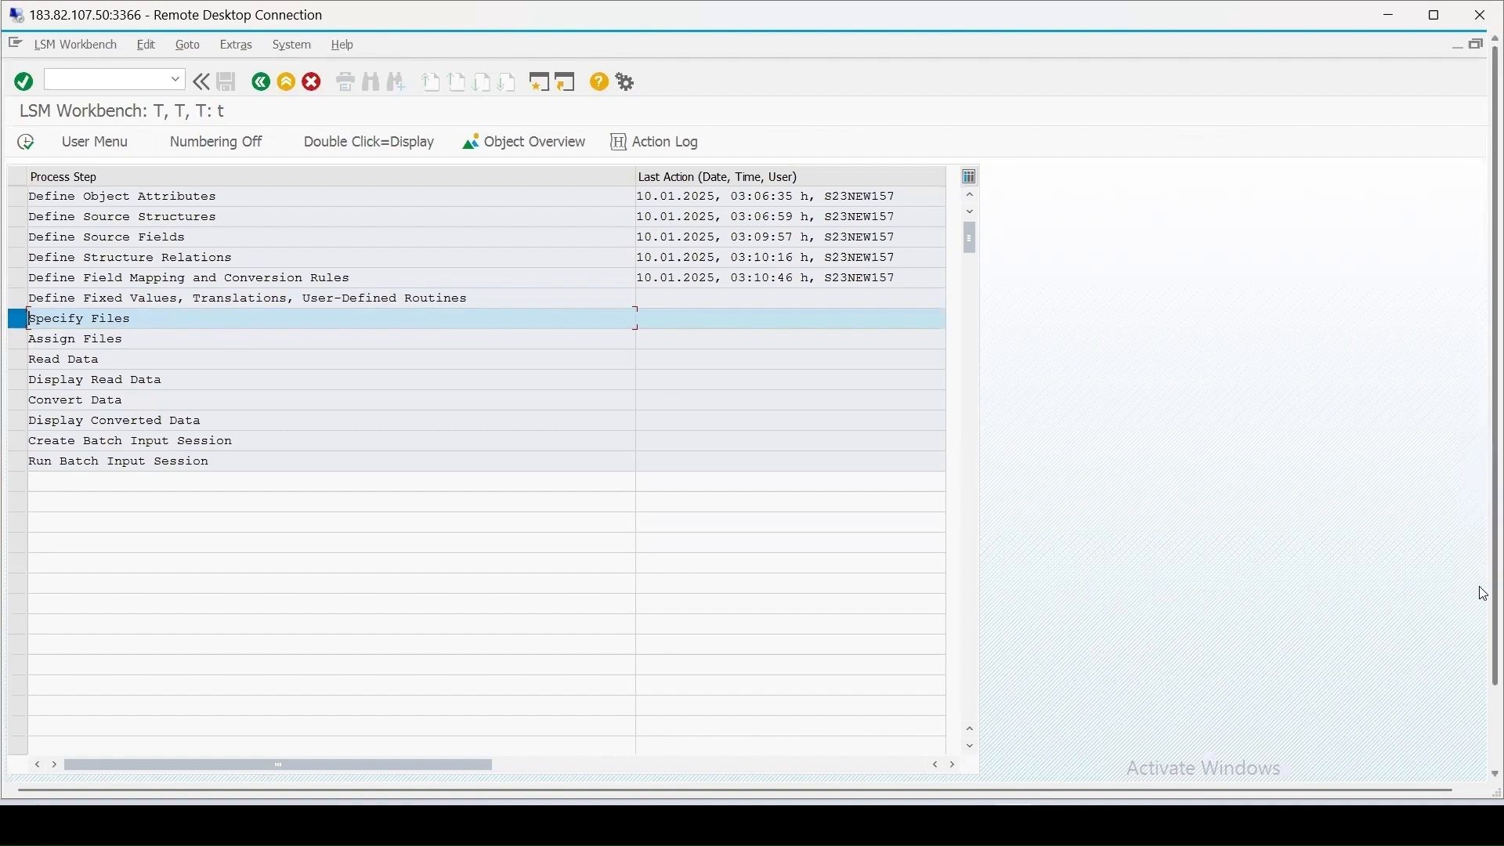
pyautogui.scroll(-3, 1484, 682)
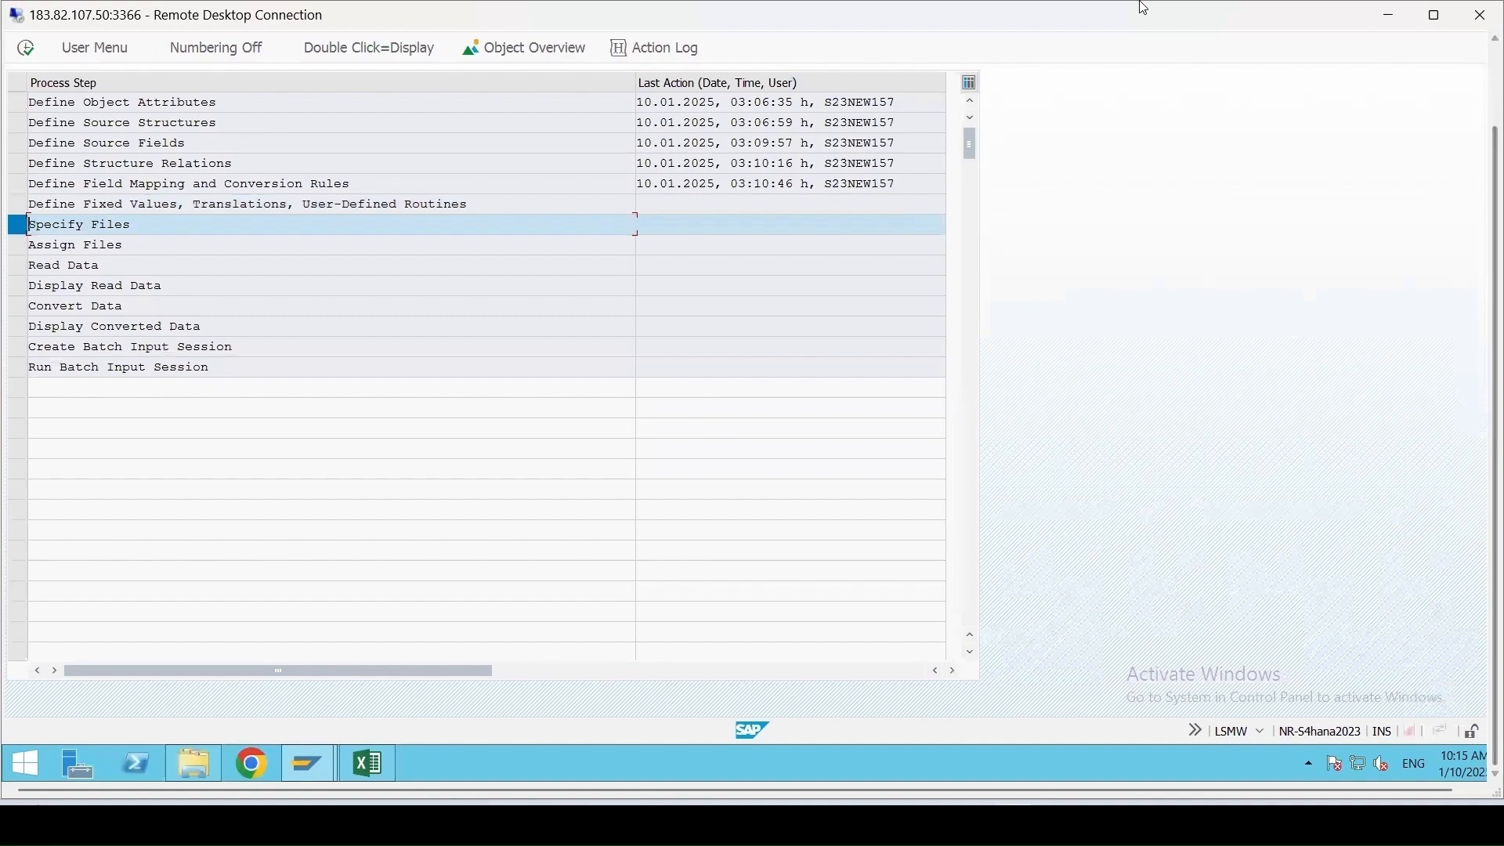
pyautogui.click(373, 771)
pyautogui.click(541, 383)
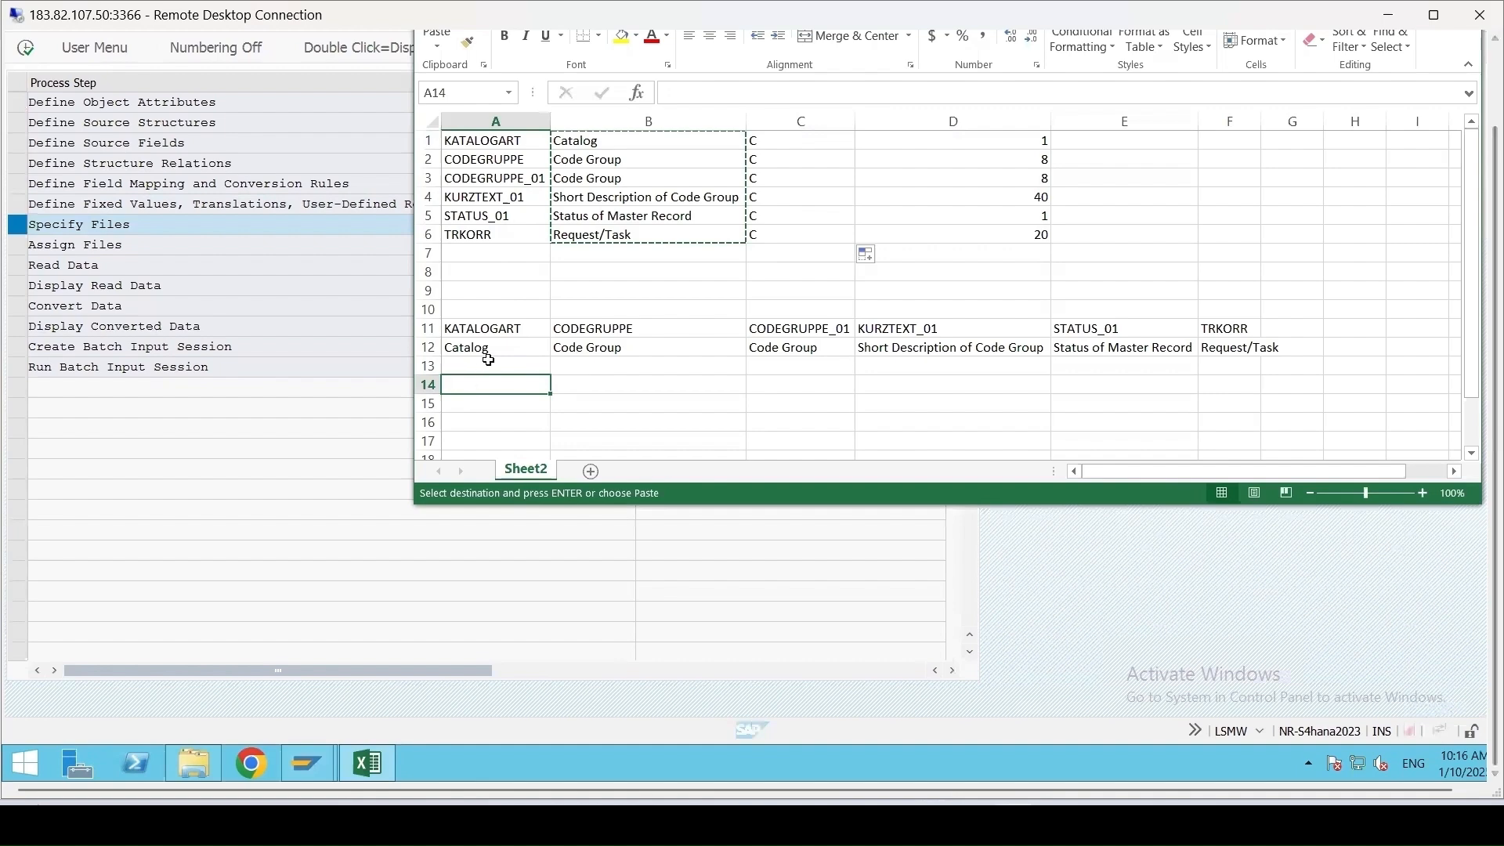
pyautogui.click(489, 364)
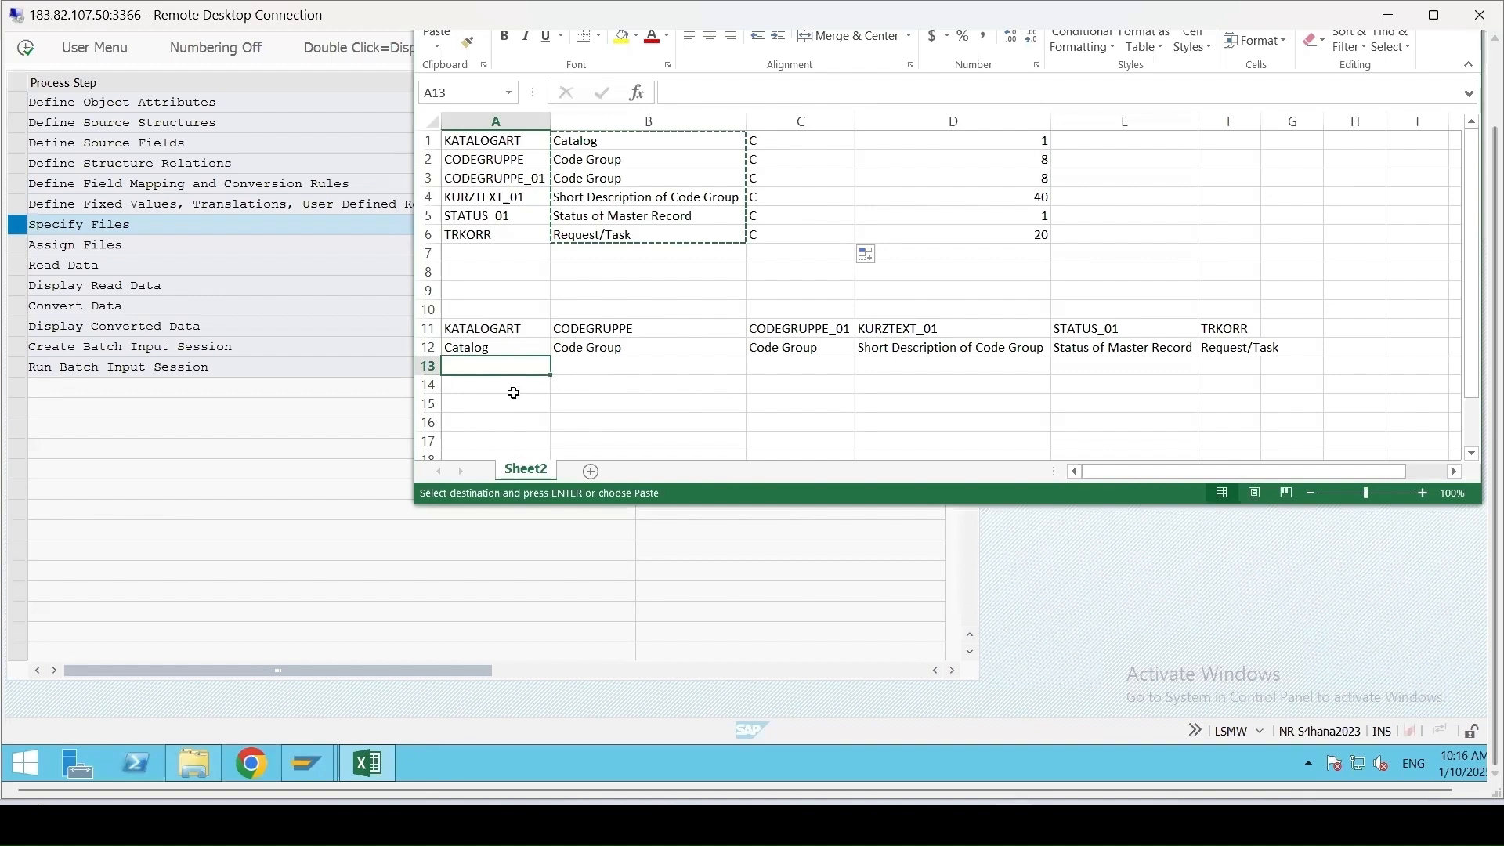
pyautogui.write('1')
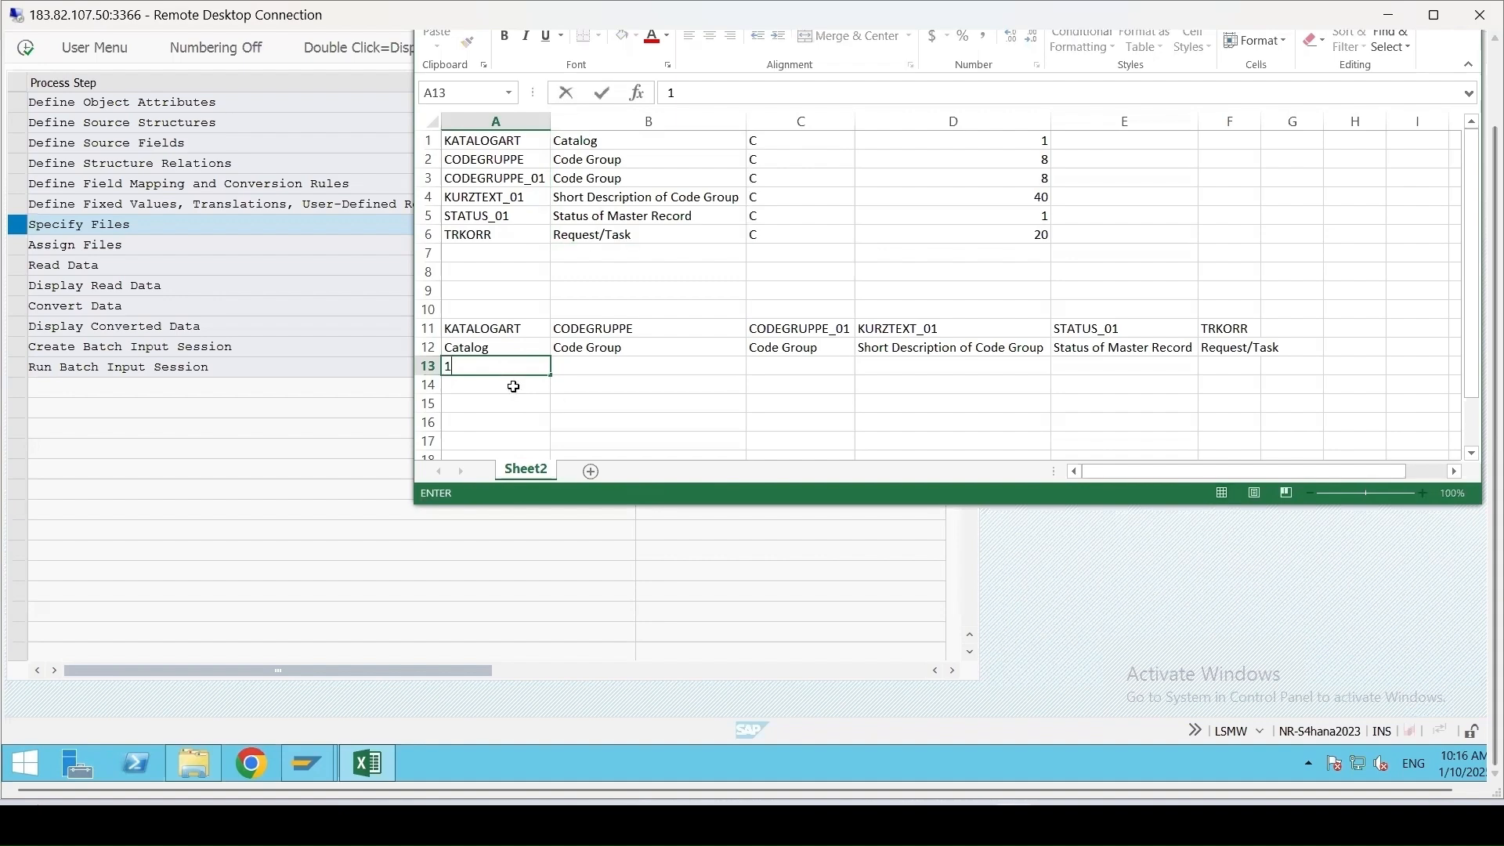
pyautogui.press('Return')
pyautogui.write('1')
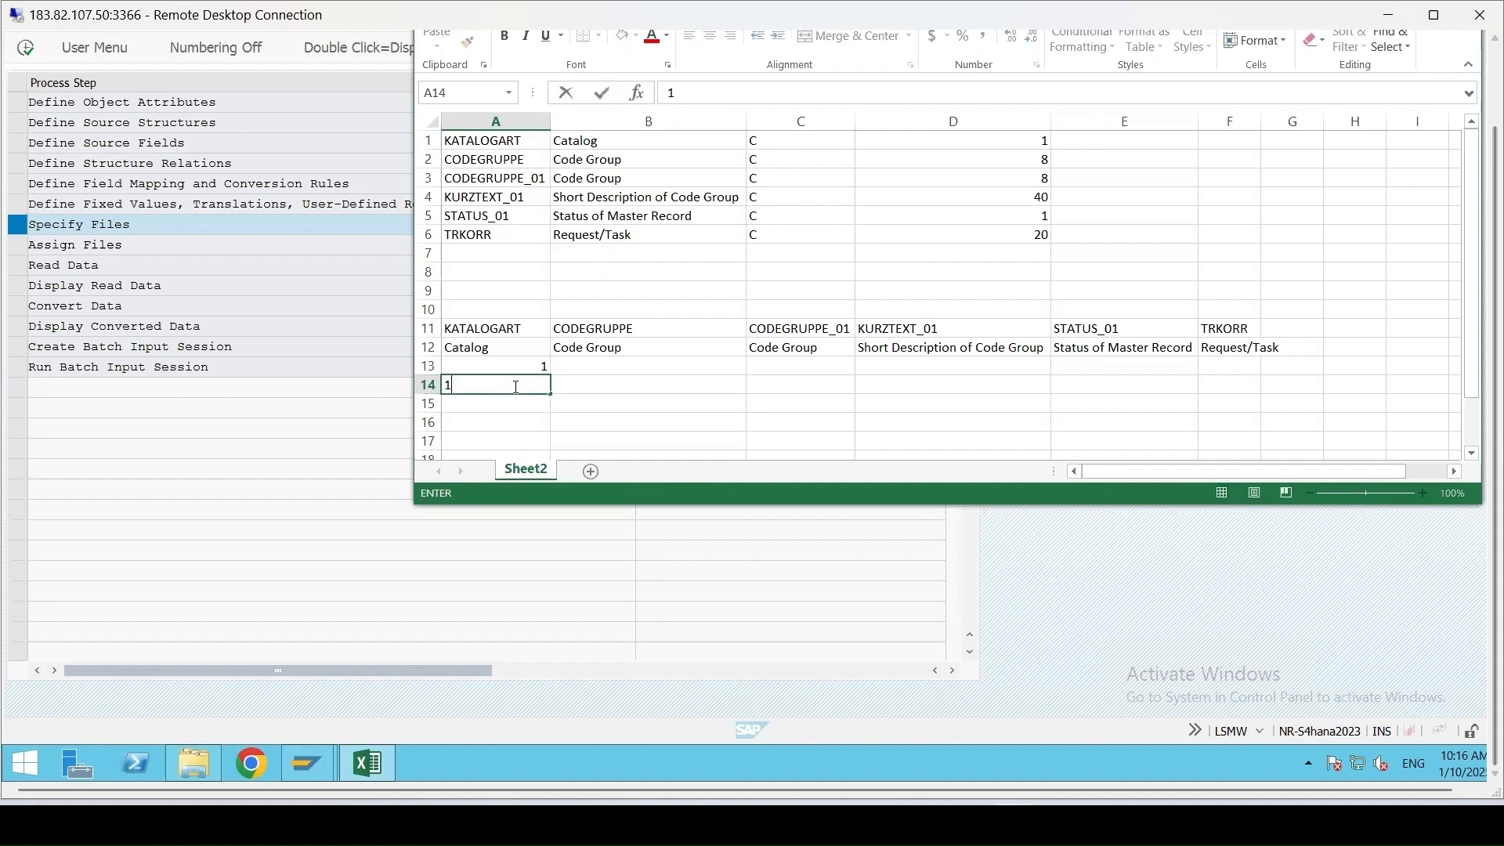
# Enter code group CG2 in B13 and fill it down as a series to give CG3 in B14
pyautogui.click(606, 368)
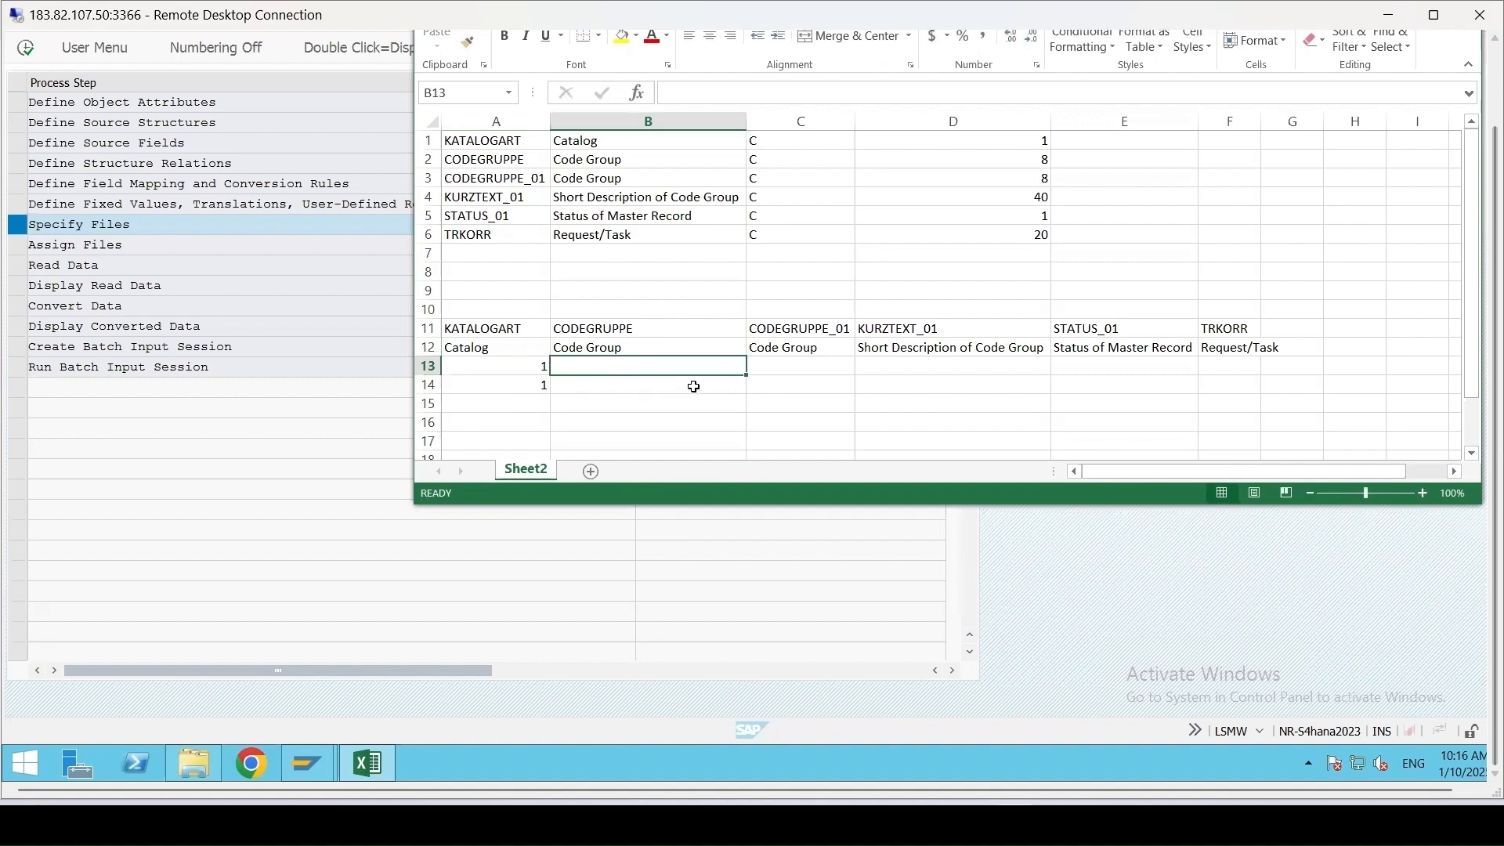
pyautogui.write('CG2')
pyautogui.press('Return')
pyautogui.click(677, 367)
pyautogui.moveTo(746, 375); pyautogui.dragTo(744, 396)
pyautogui.click(795, 422)
# Copy the code groups from B13:B14 into the CODEGRUPPE_01 column at C13:C14
pyautogui.click(815, 365)
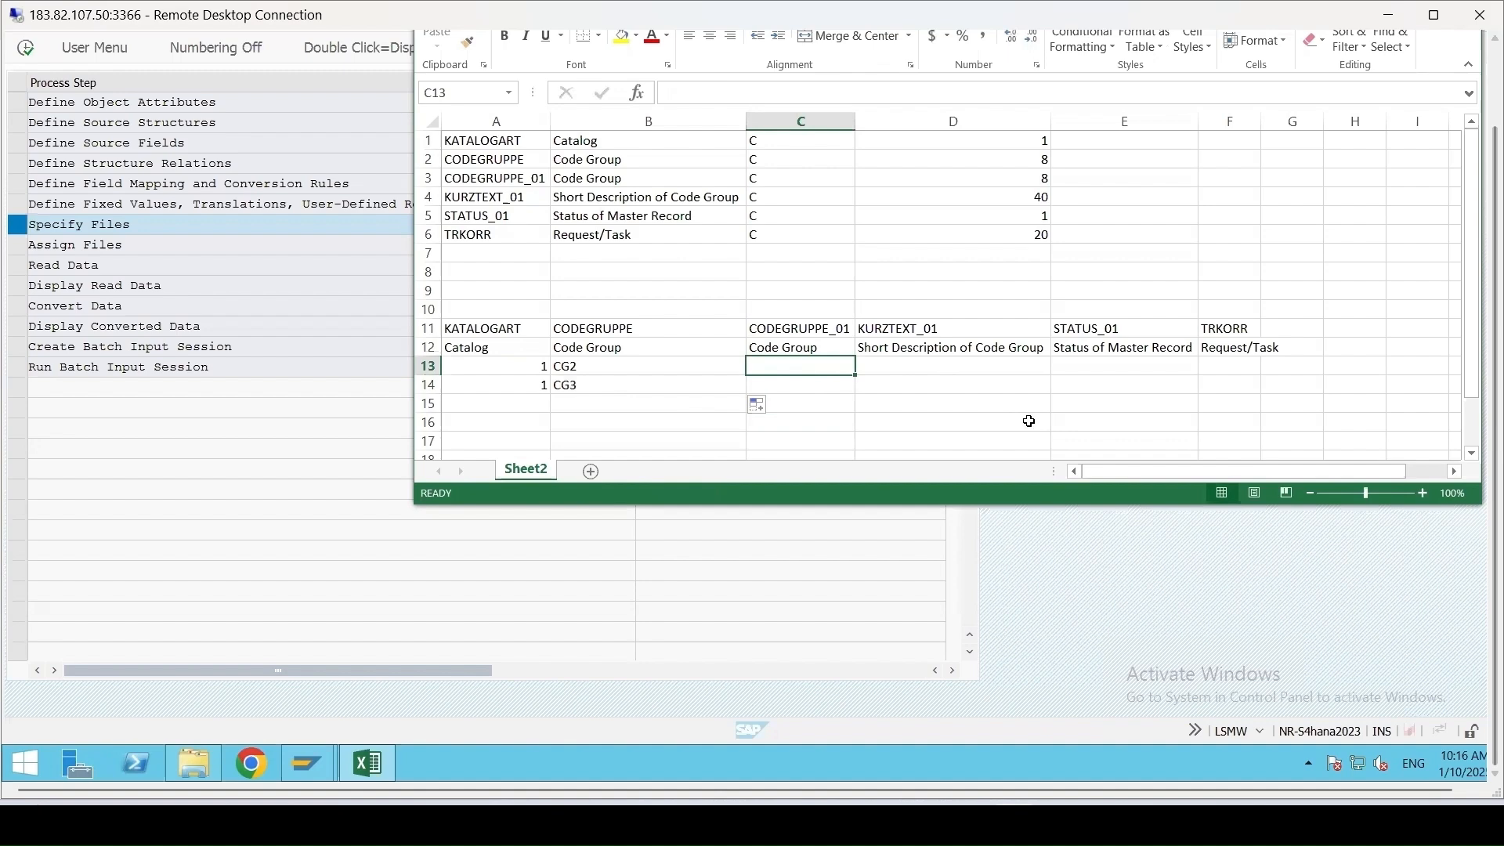
pyautogui.write('Code Group2')
pyautogui.moveTo(658, 366); pyautogui.dragTo(687, 384)
pyautogui.hotkey('ctrl', 'c')
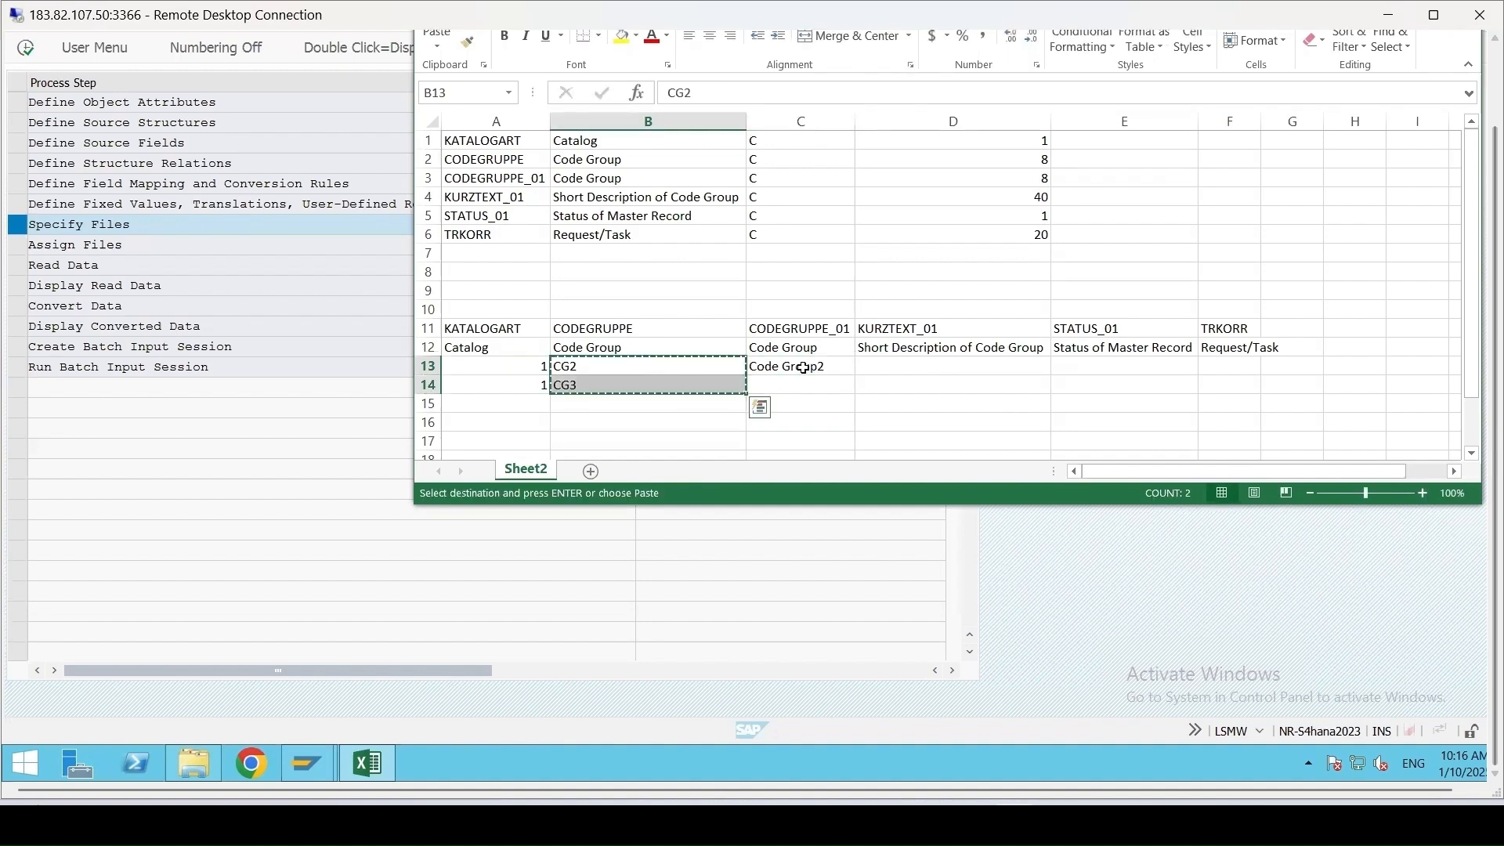
pyautogui.click(799, 365)
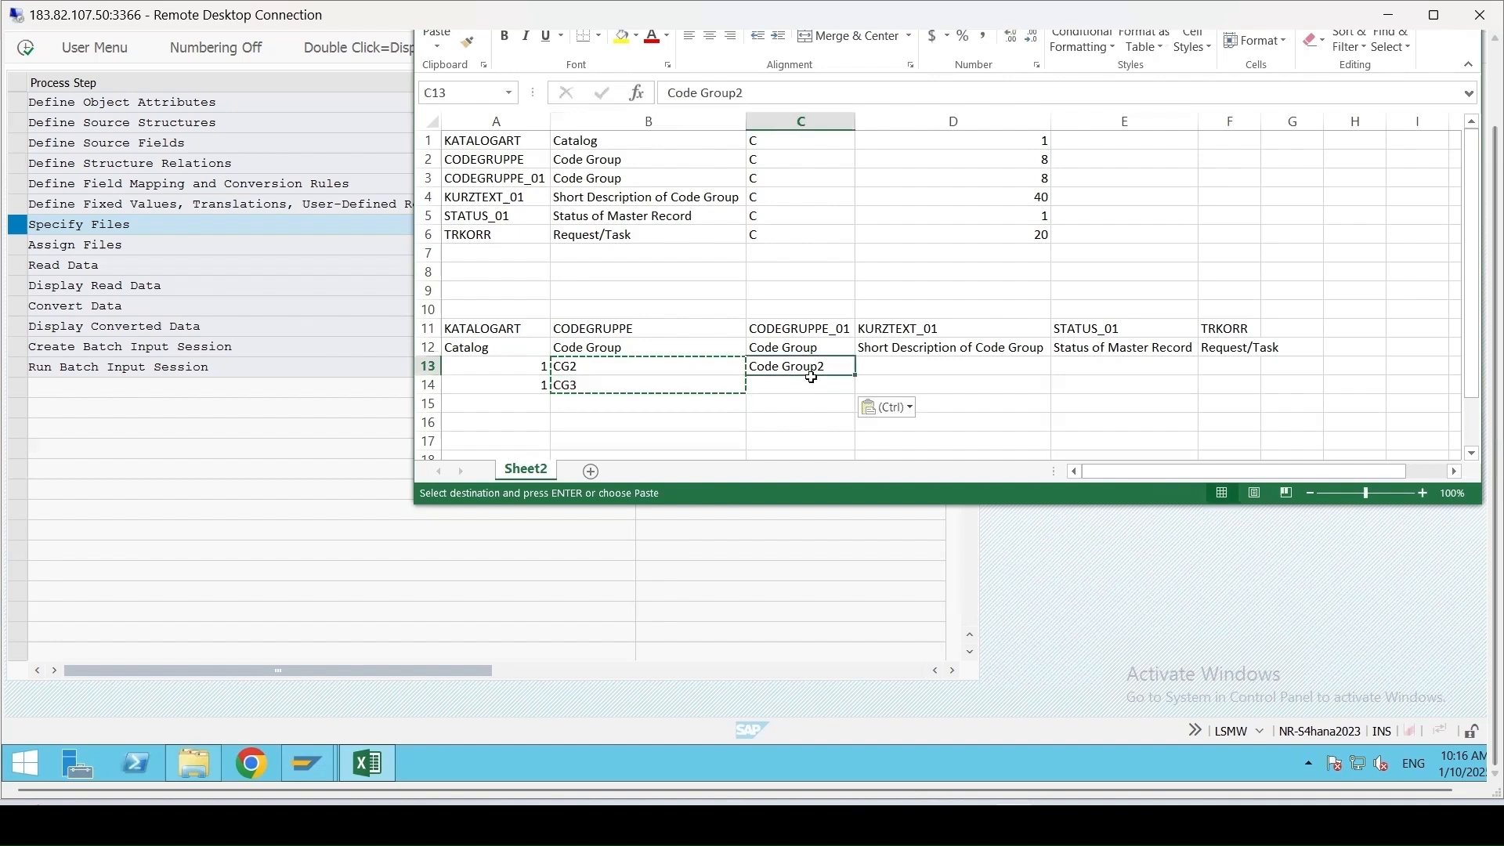
pyautogui.hotkey('ctrl', 'v')
# Enter the short description Code Group2 in D13 and fill it down to give Code Group3 in D14
pyautogui.click(917, 367)
pyautogui.write('co')
pyautogui.press('BackSpace')
pyautogui.press('BackSpace')
pyautogui.write('Code')
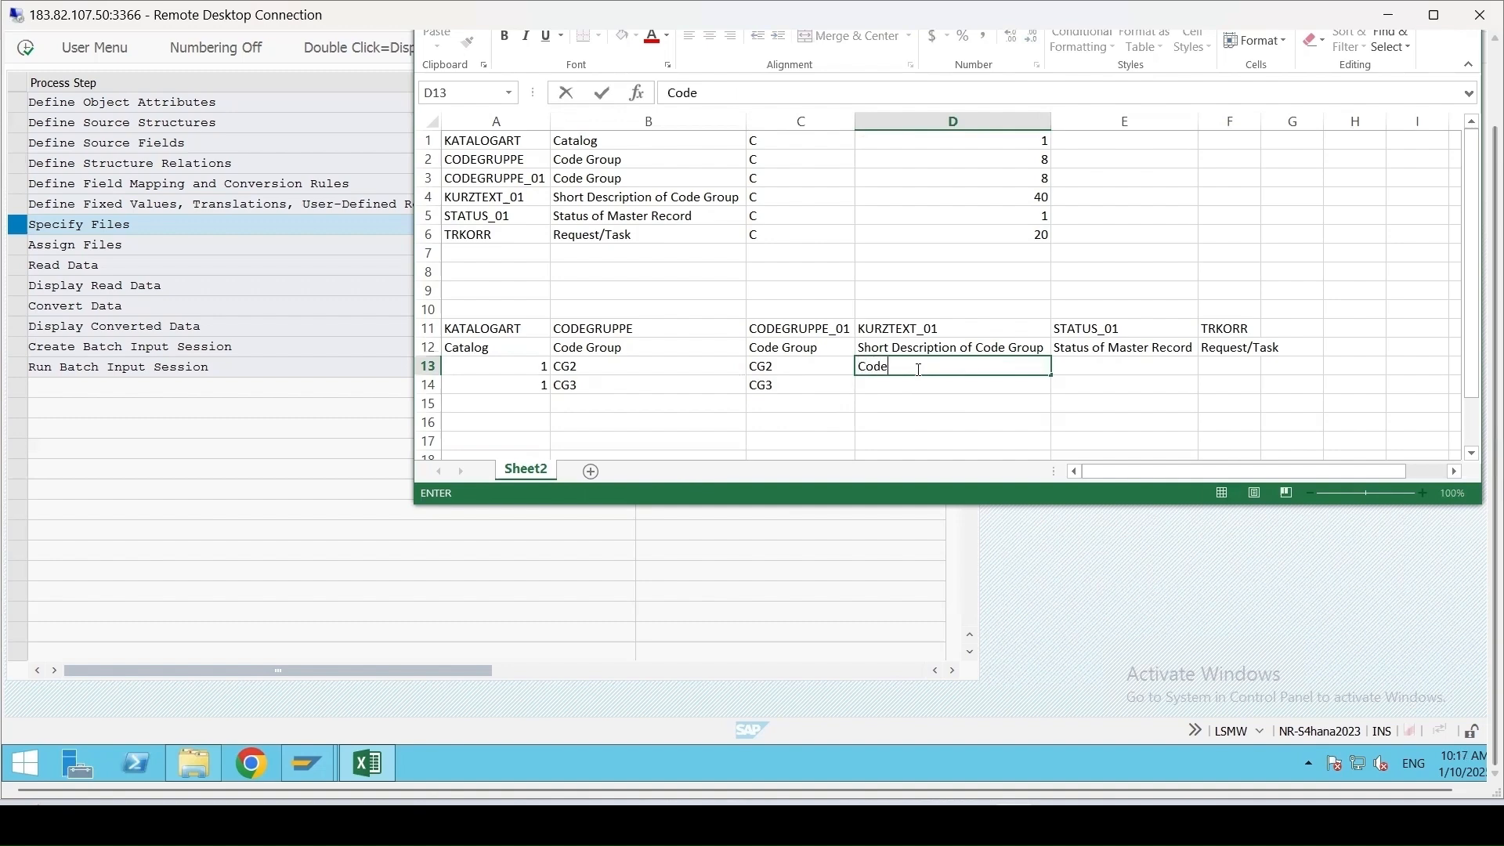
pyautogui.write(' Group2')
pyautogui.click(916, 383)
pyautogui.click(921, 361)
pyautogui.moveTo(1038, 375); pyautogui.dragTo(1044, 423)
pyautogui.click(1045, 423)
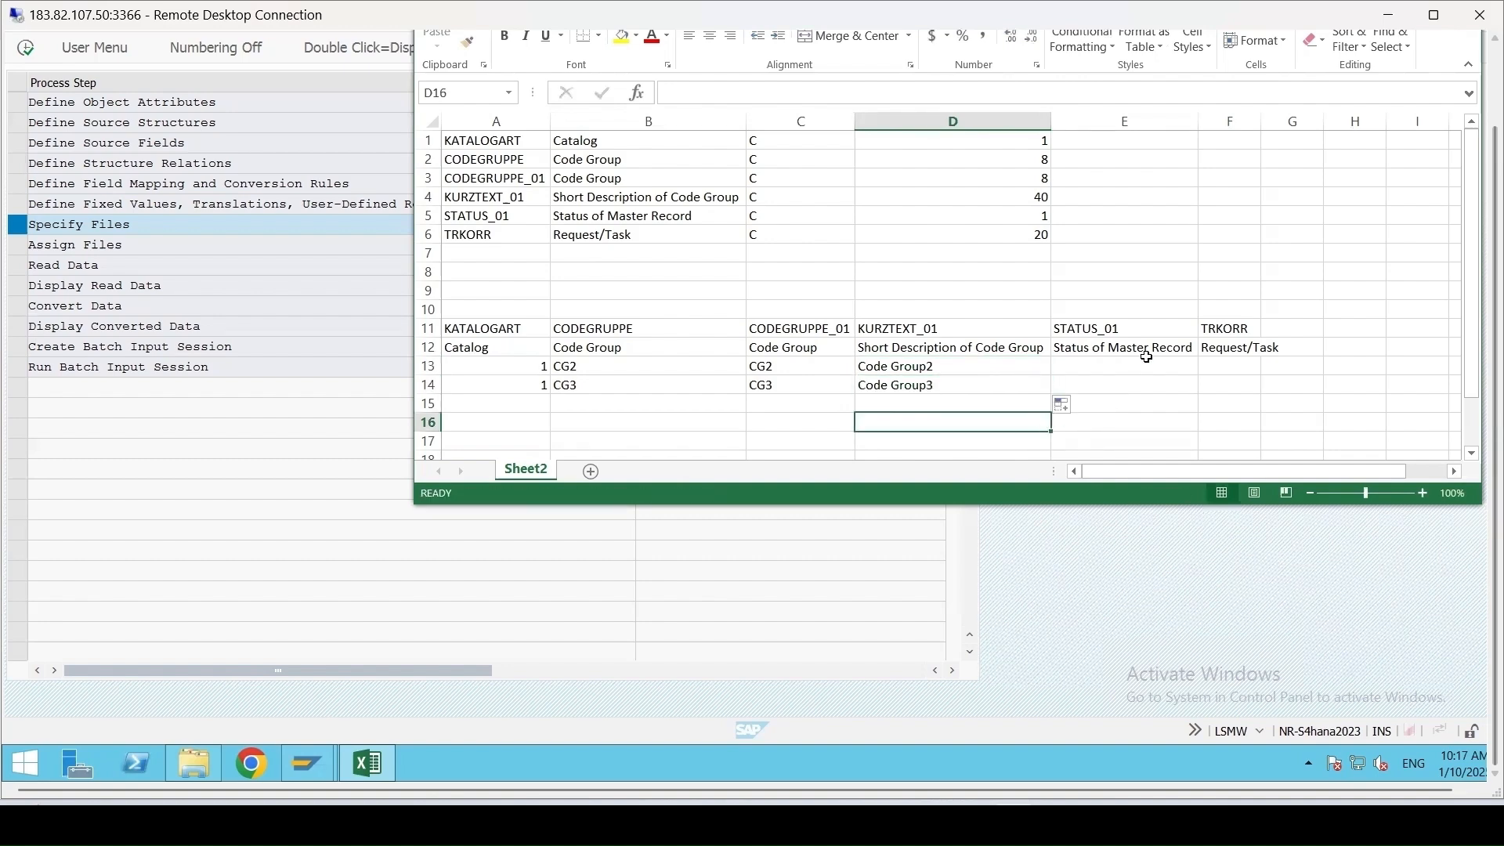
# Enter master record status 2 for both code groups in E13 and E14
pyautogui.click(1116, 367)
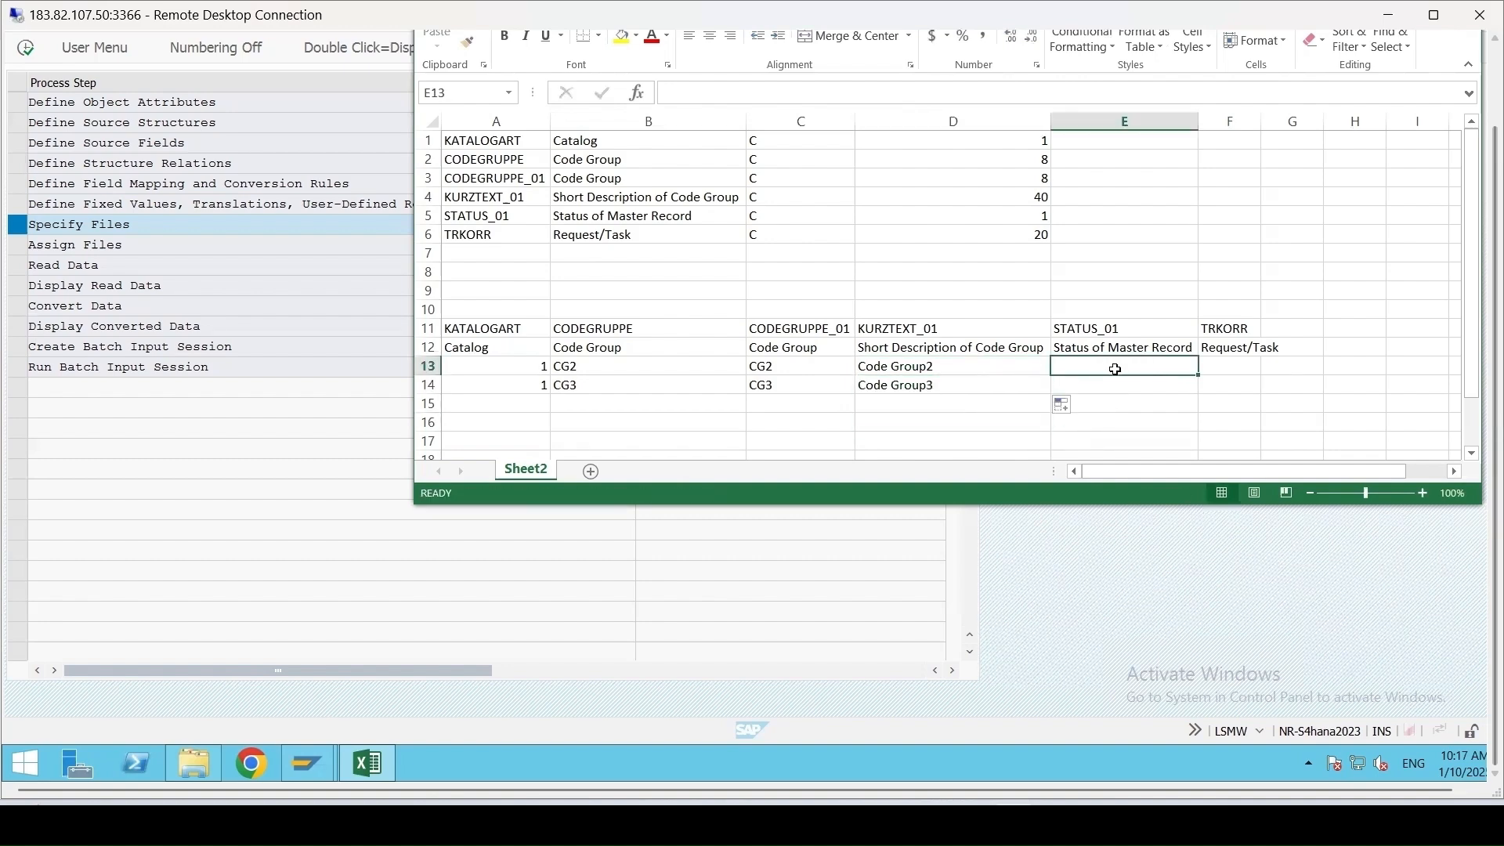
pyautogui.write('2')
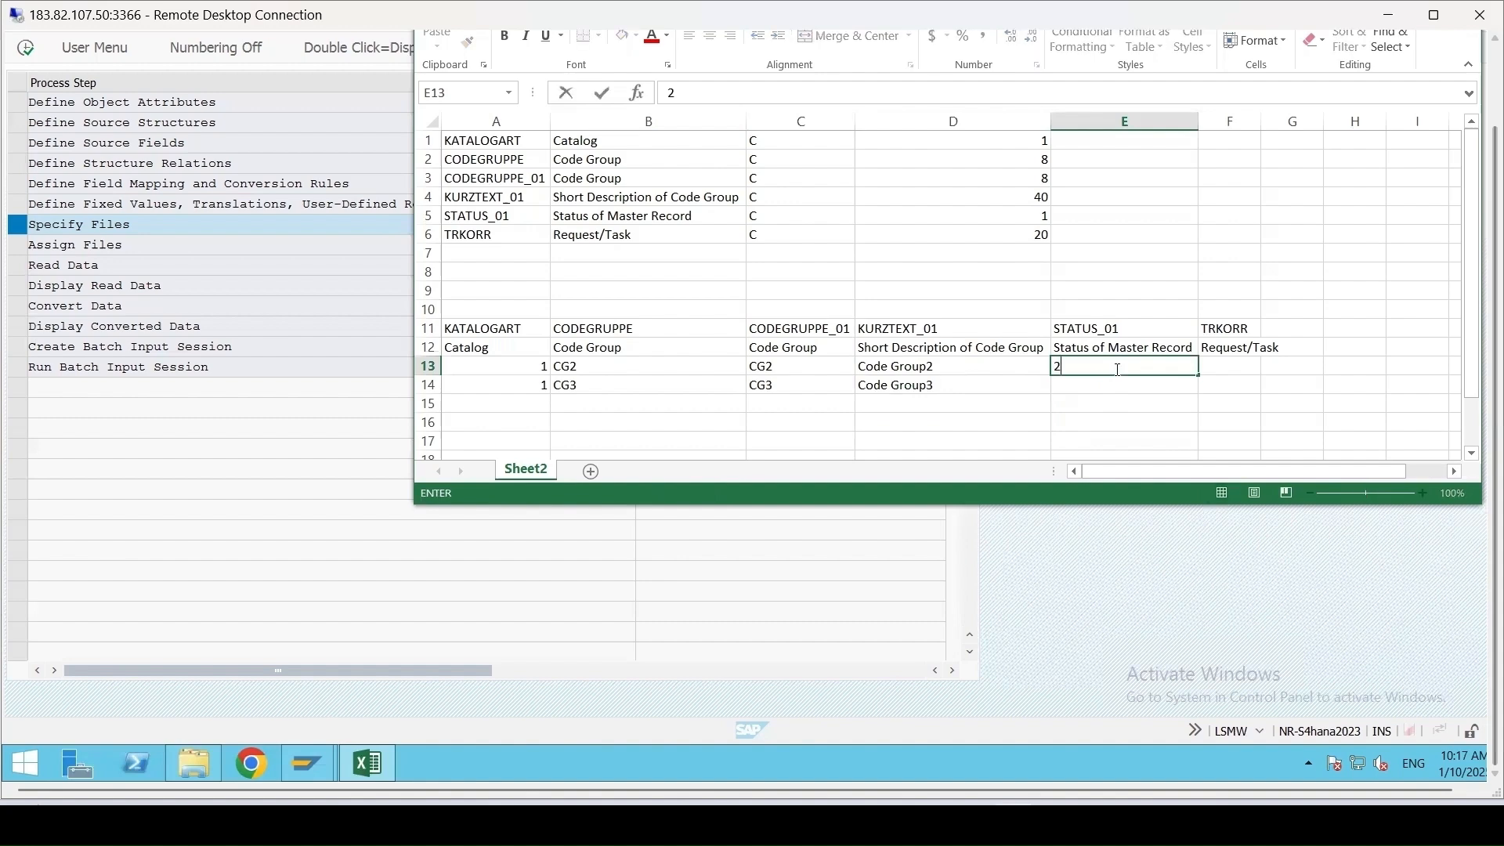
pyautogui.press('Return')
pyautogui.write('2')
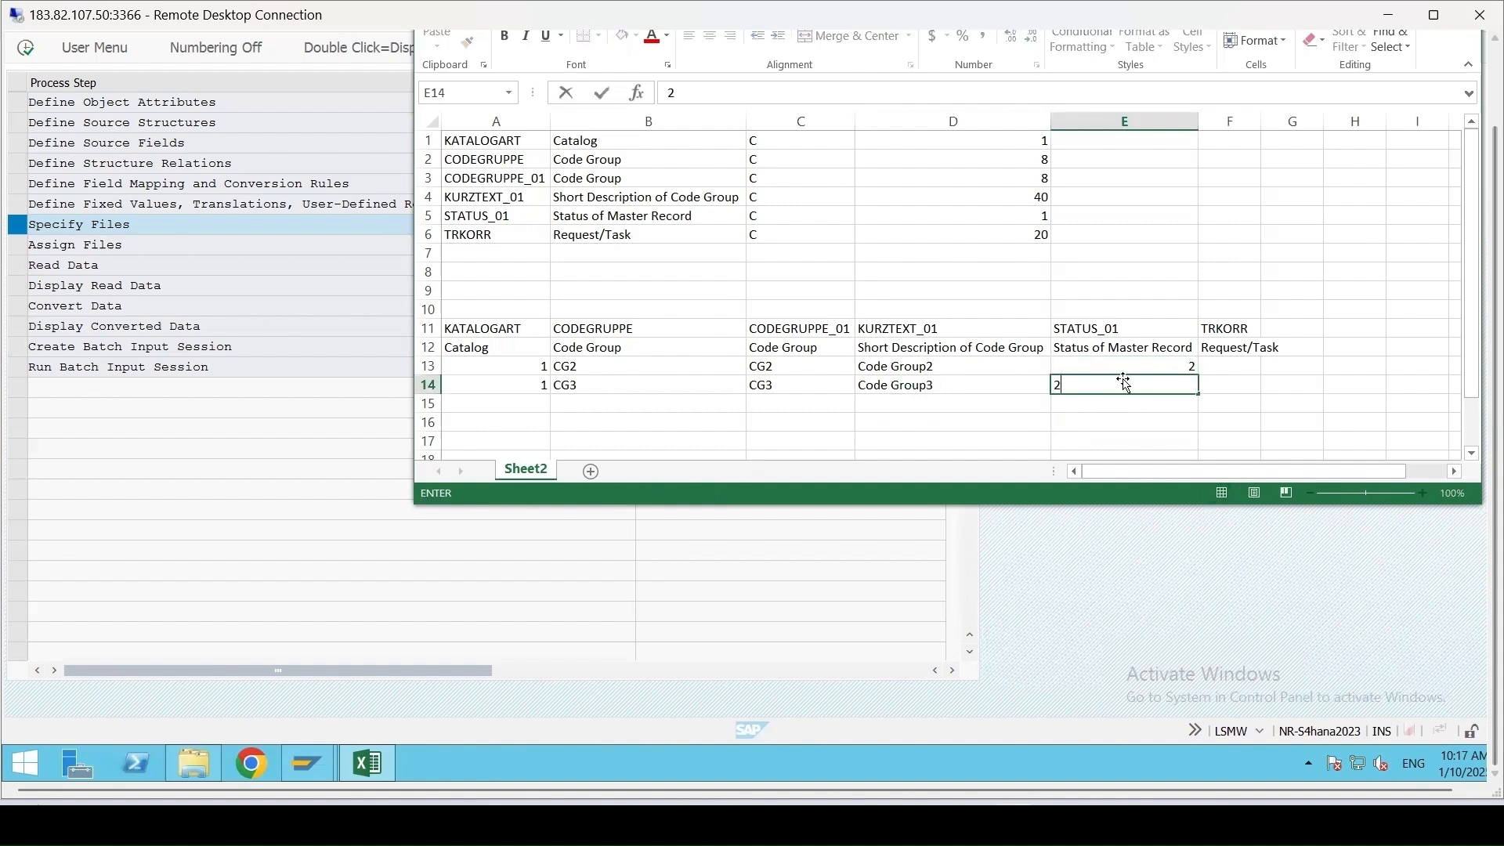
pyautogui.click(1244, 383)
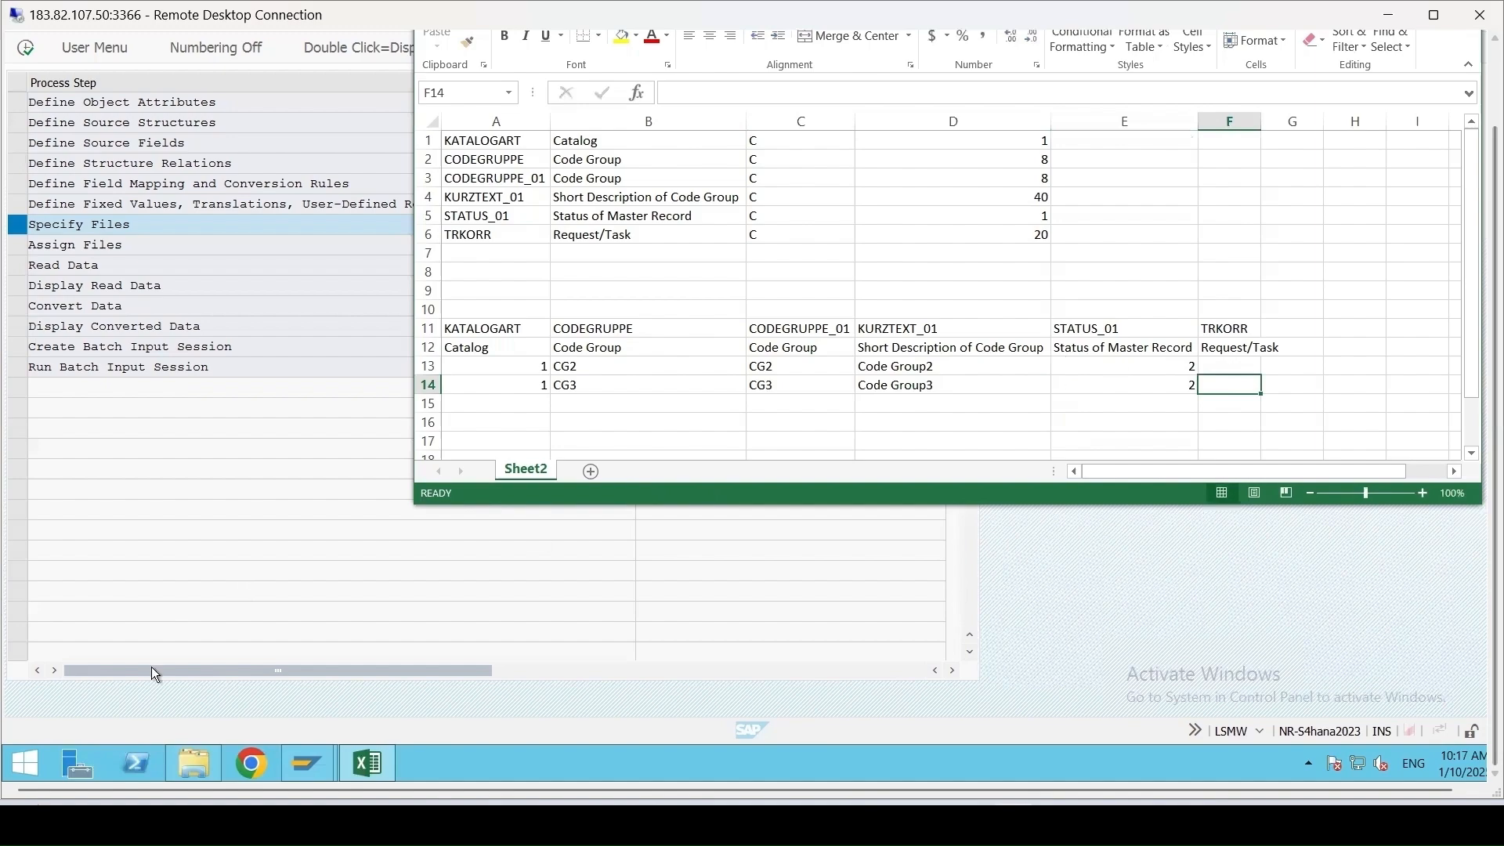
# Switch to the LSM Workbench and open transaction QS41 in a new session
pyautogui.moveTo(326, 764)
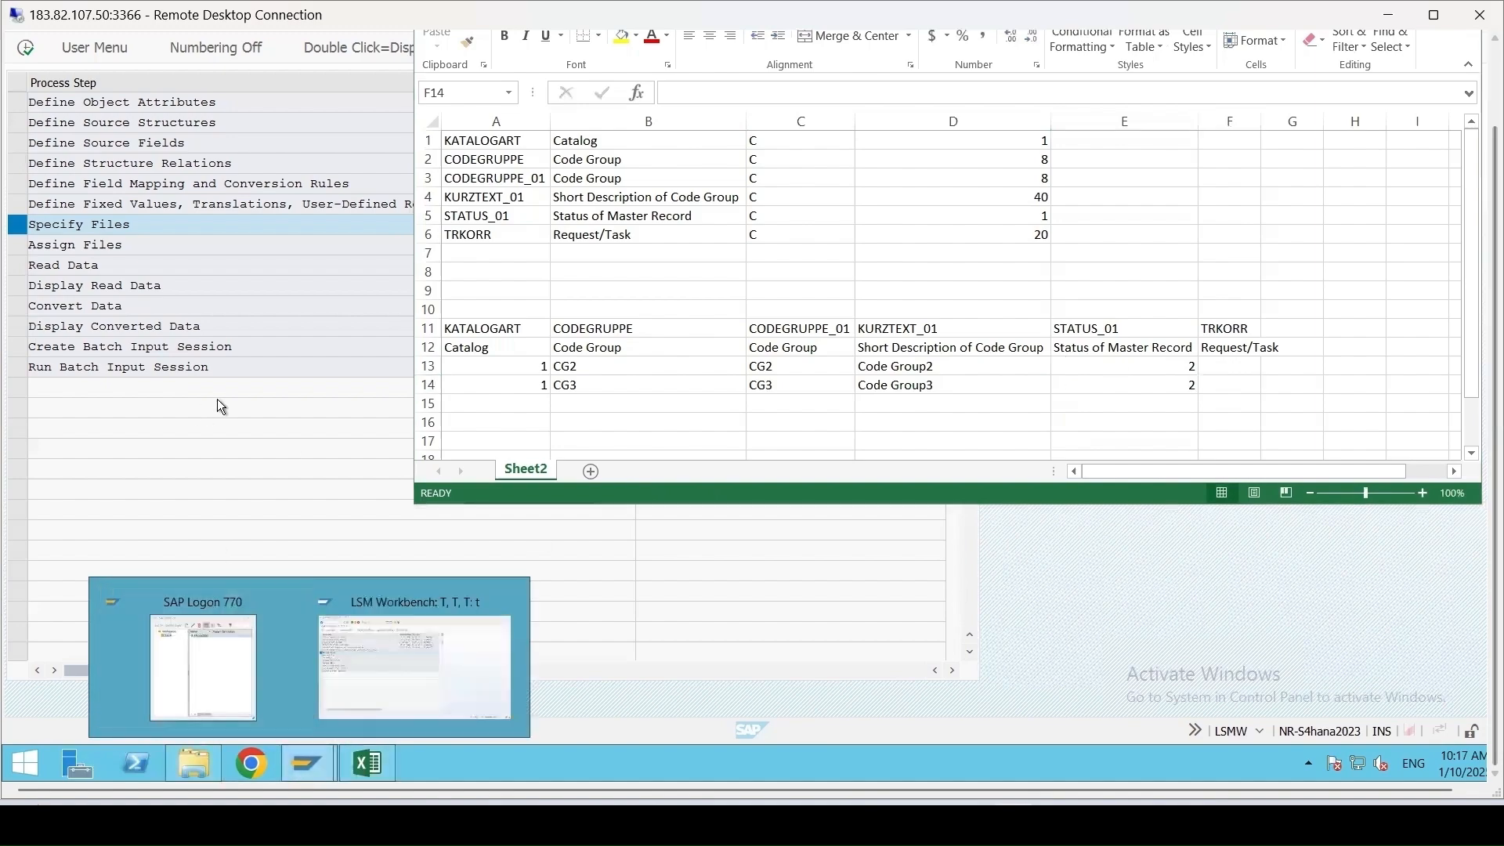
pyautogui.click(406, 683)
pyautogui.moveTo(1491, 268); pyautogui.dragTo(1479, 70)
pyautogui.click(538, 81)
pyautogui.write('qs41')
pyautogui.press('Return')
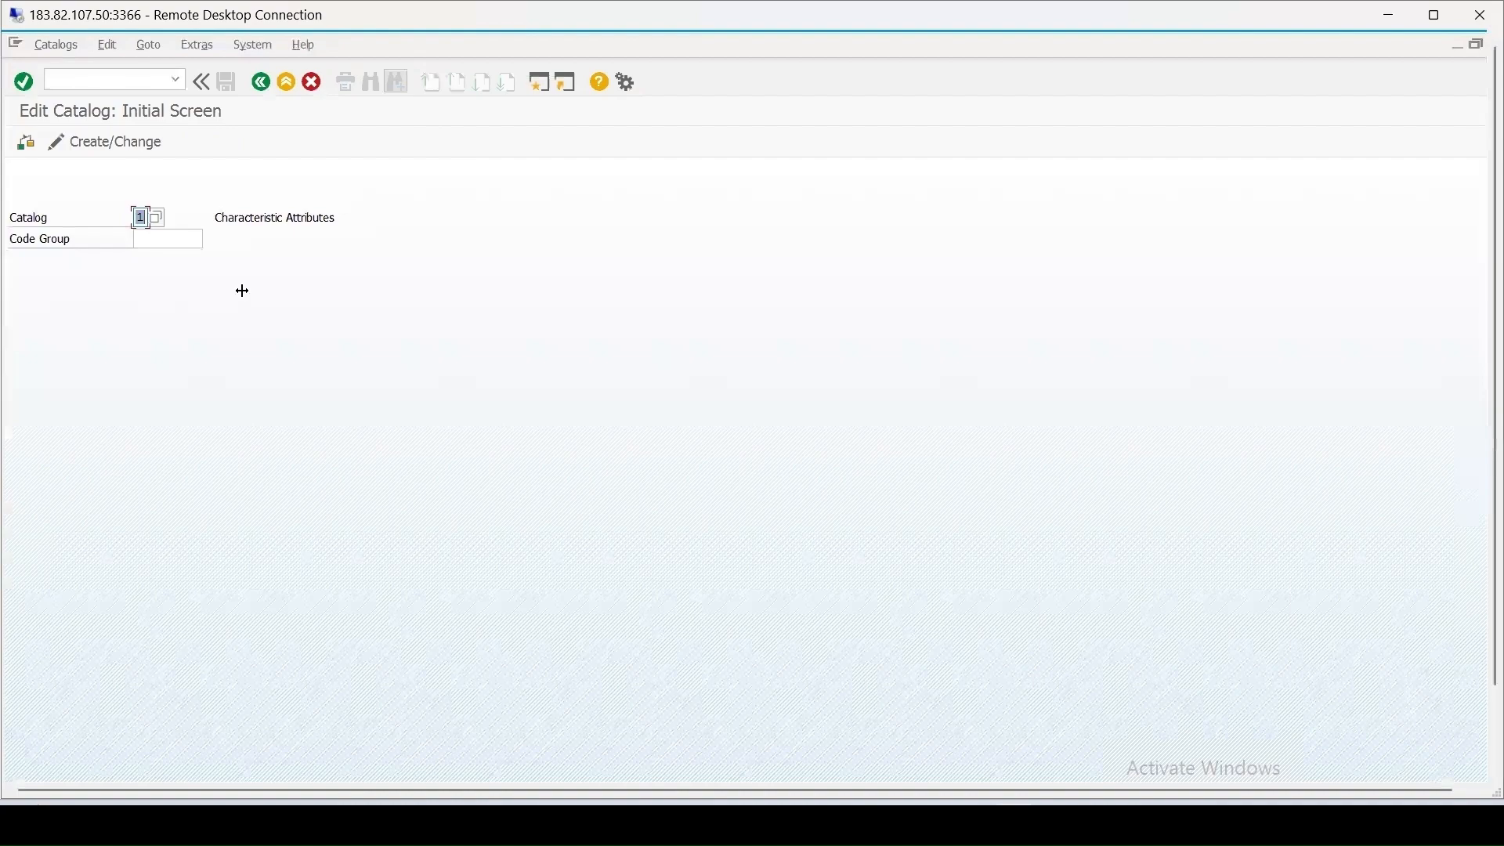
# Open the code groups of catalog 1, check the status options on the first entry keeping 2 Released, and leave the overview
pyautogui.press('Return')
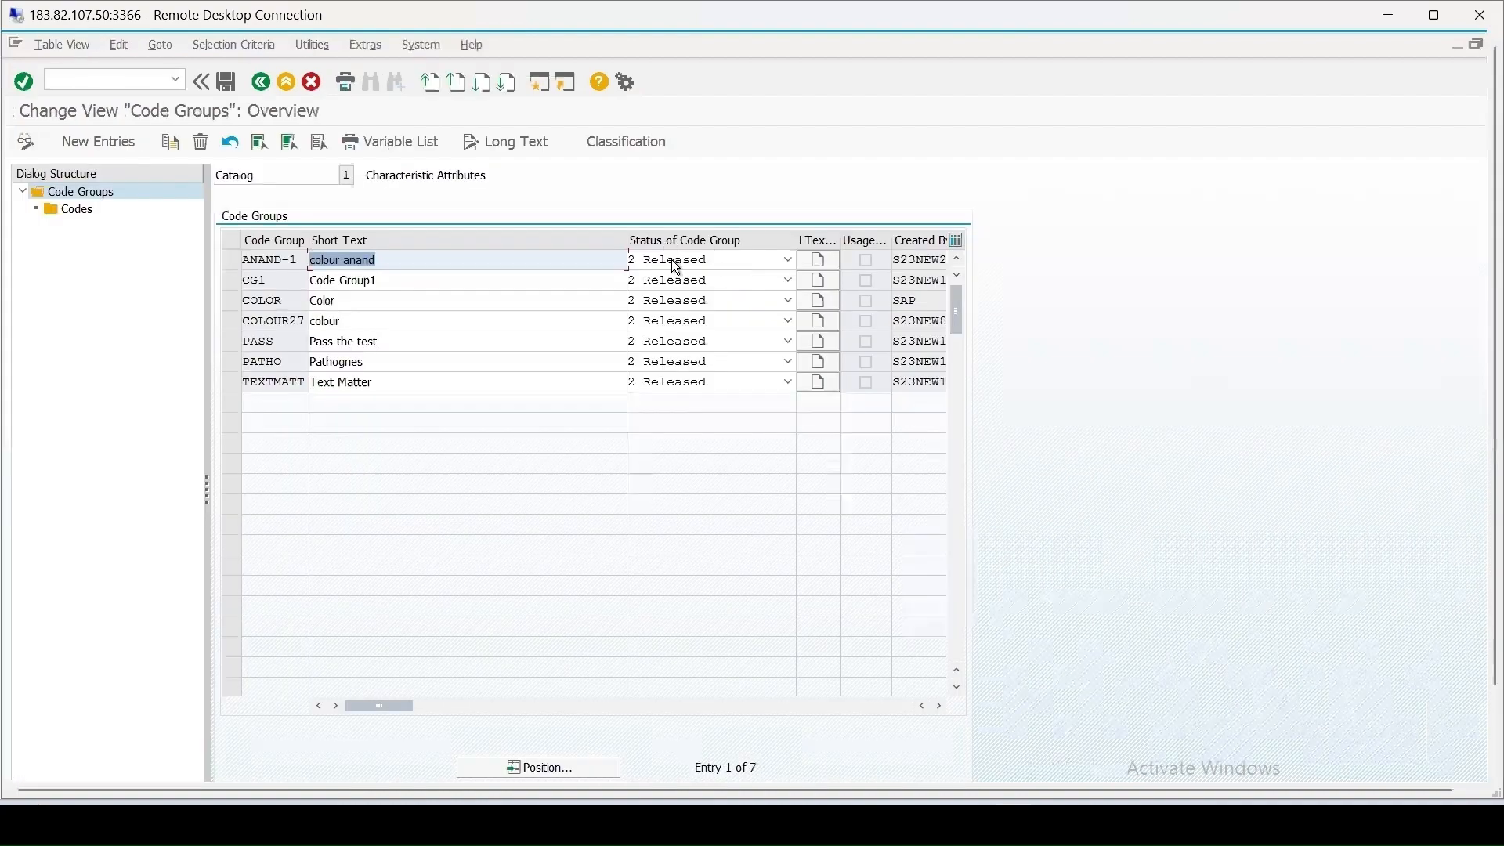
pyautogui.click(676, 267)
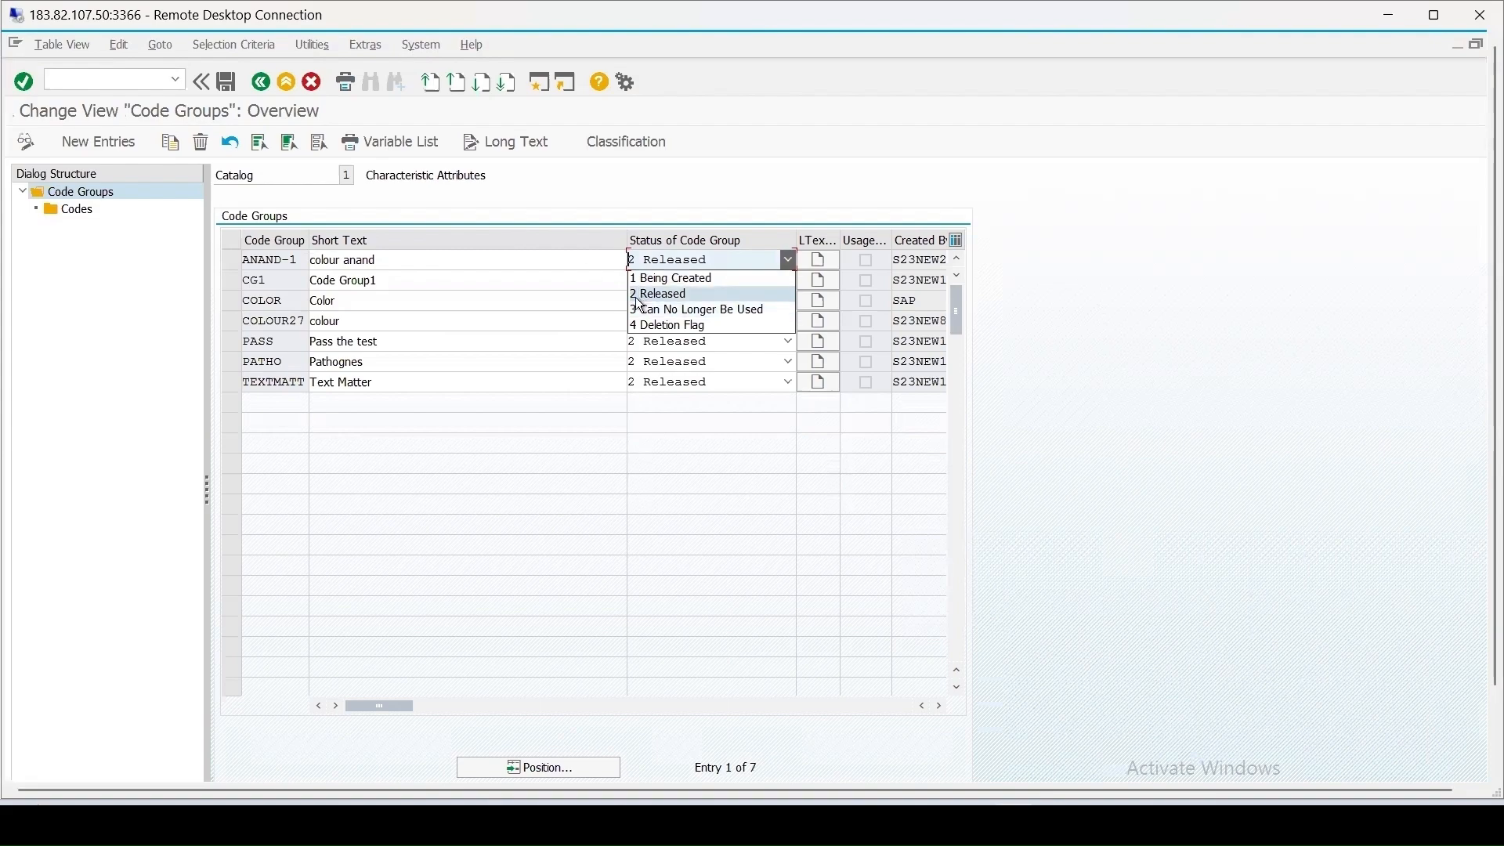
pyautogui.click(636, 294)
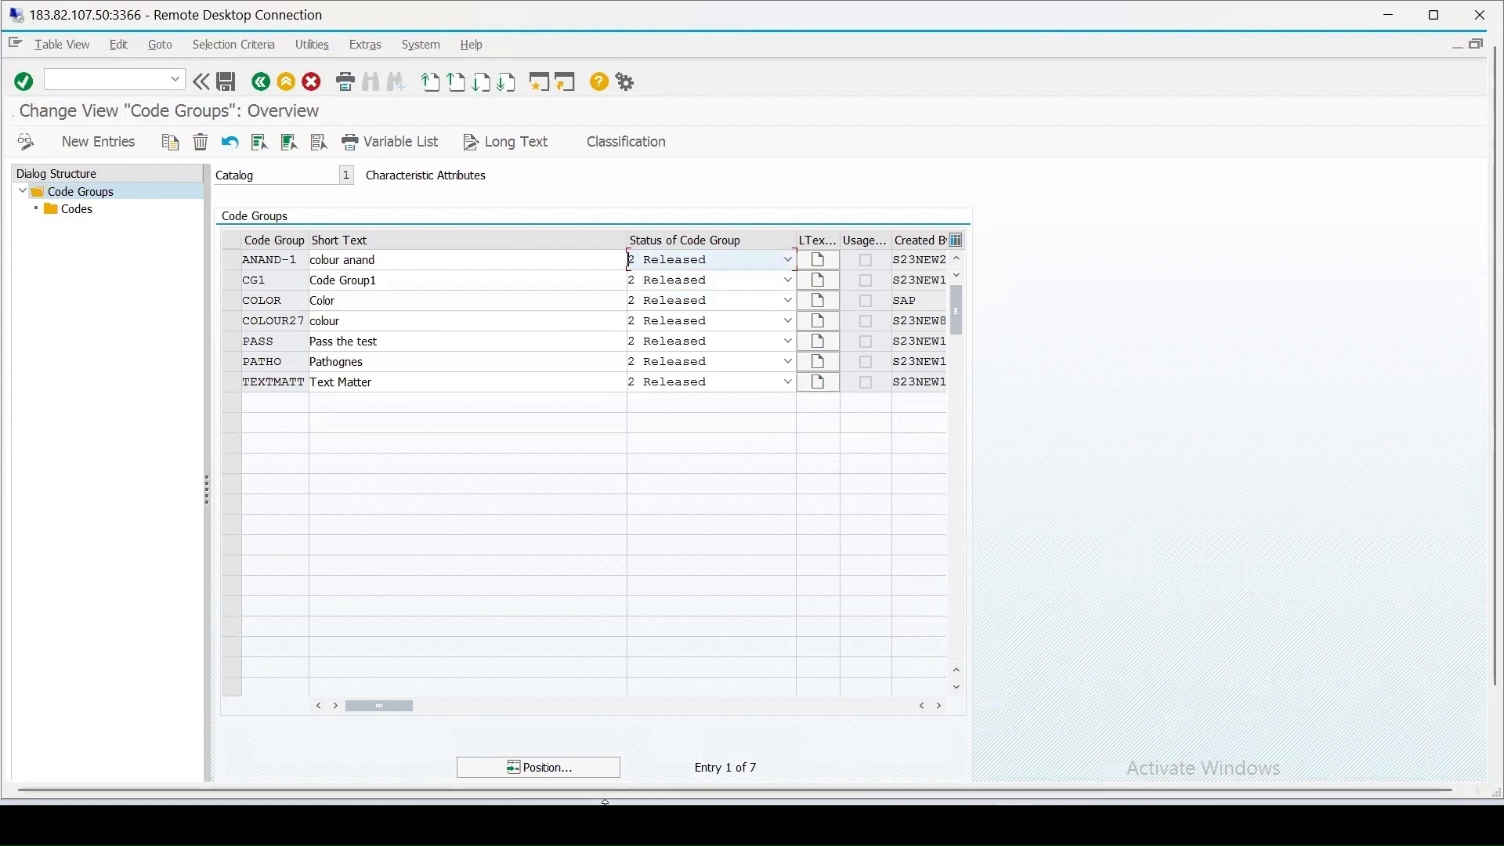
pyautogui.click(286, 81)
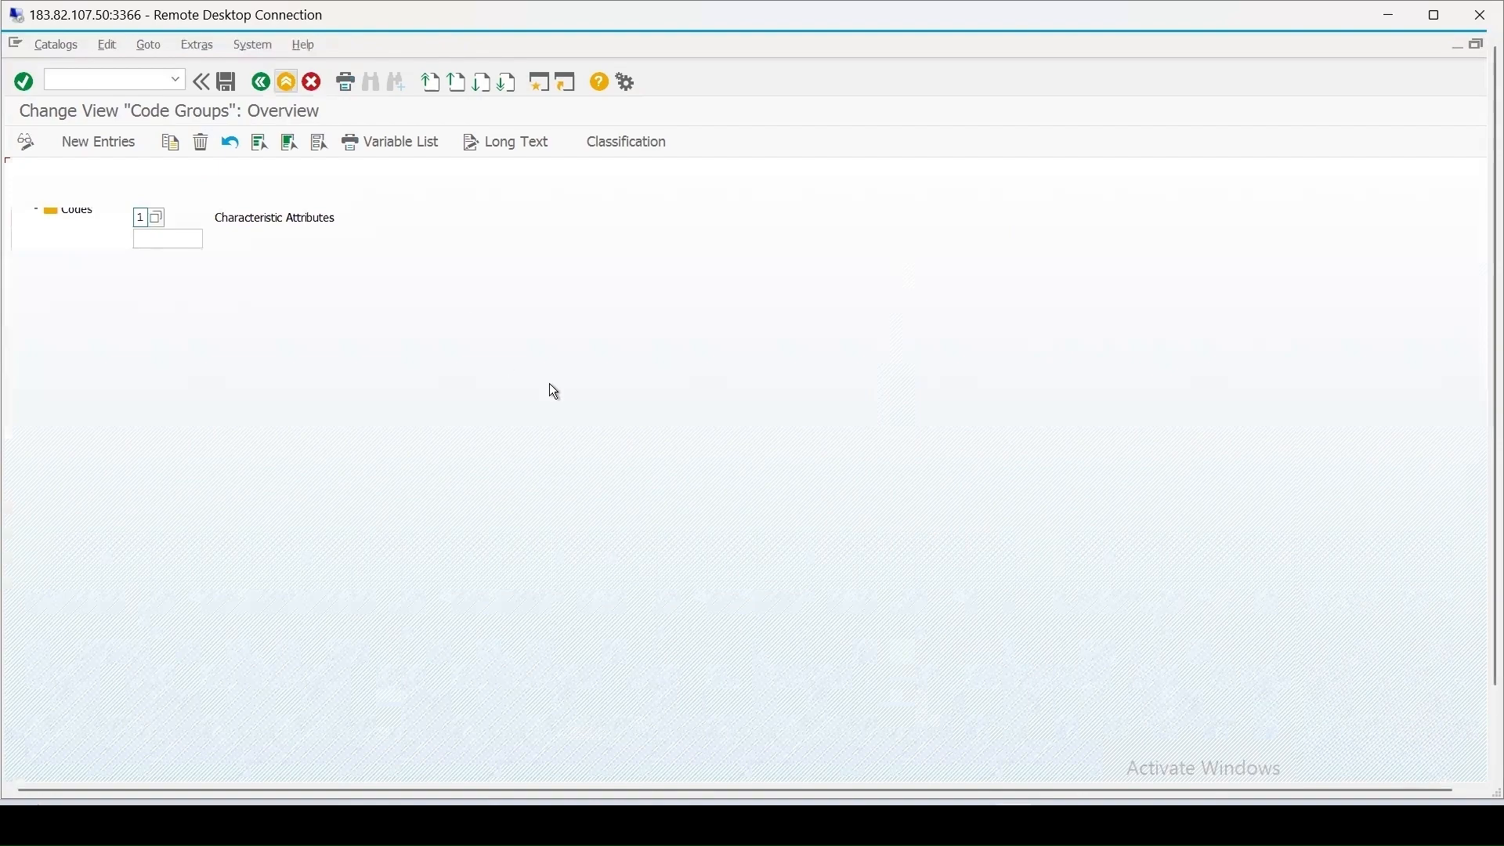
# Switch to the Excel sheet and check the Request/Task column of the upload data
pyautogui.moveTo(1493, 666); pyautogui.dragTo(1493, 771)
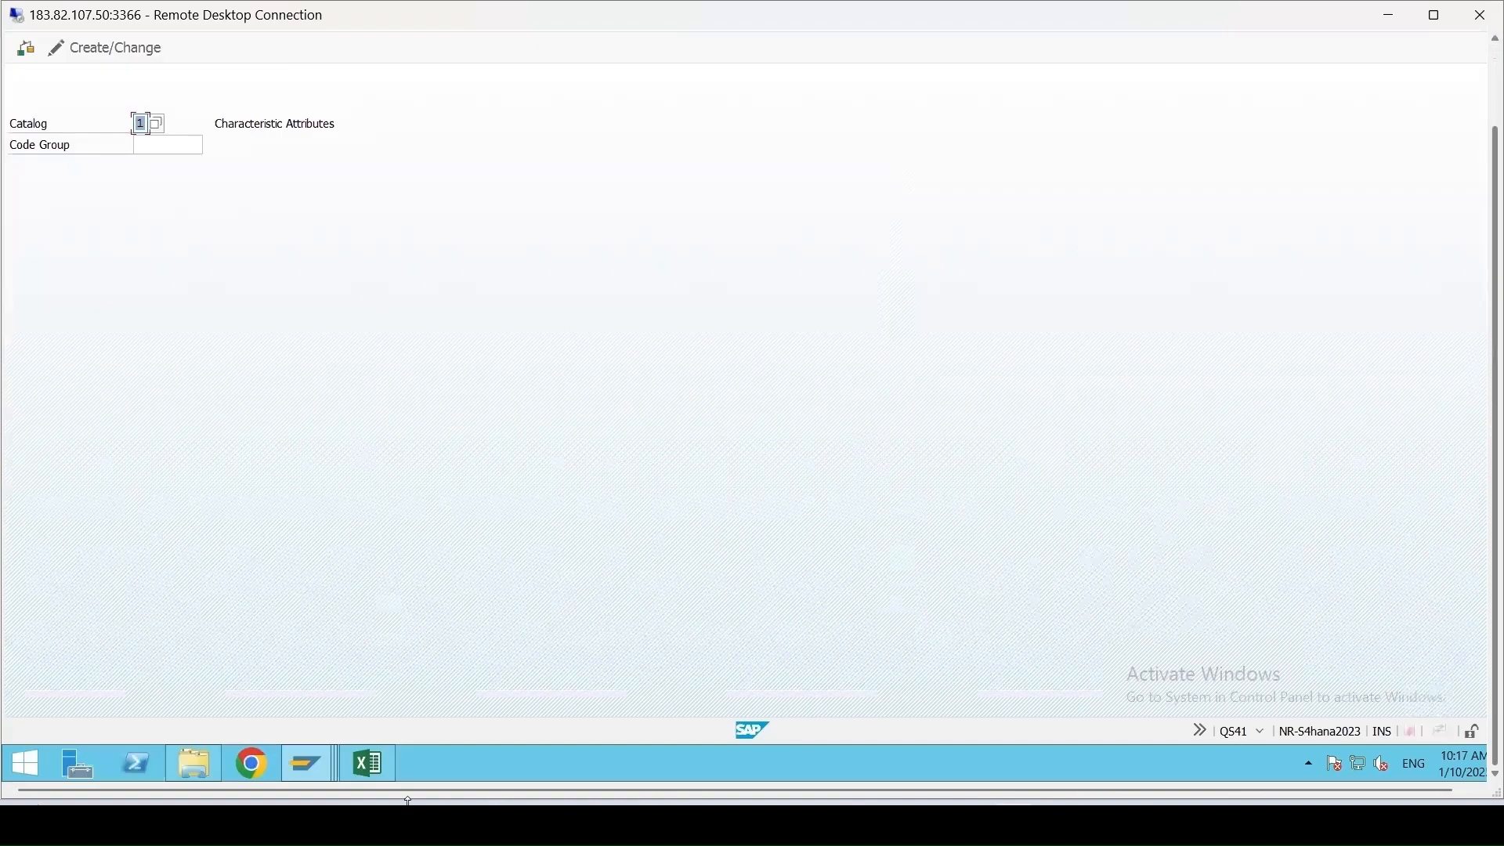
pyautogui.click(375, 762)
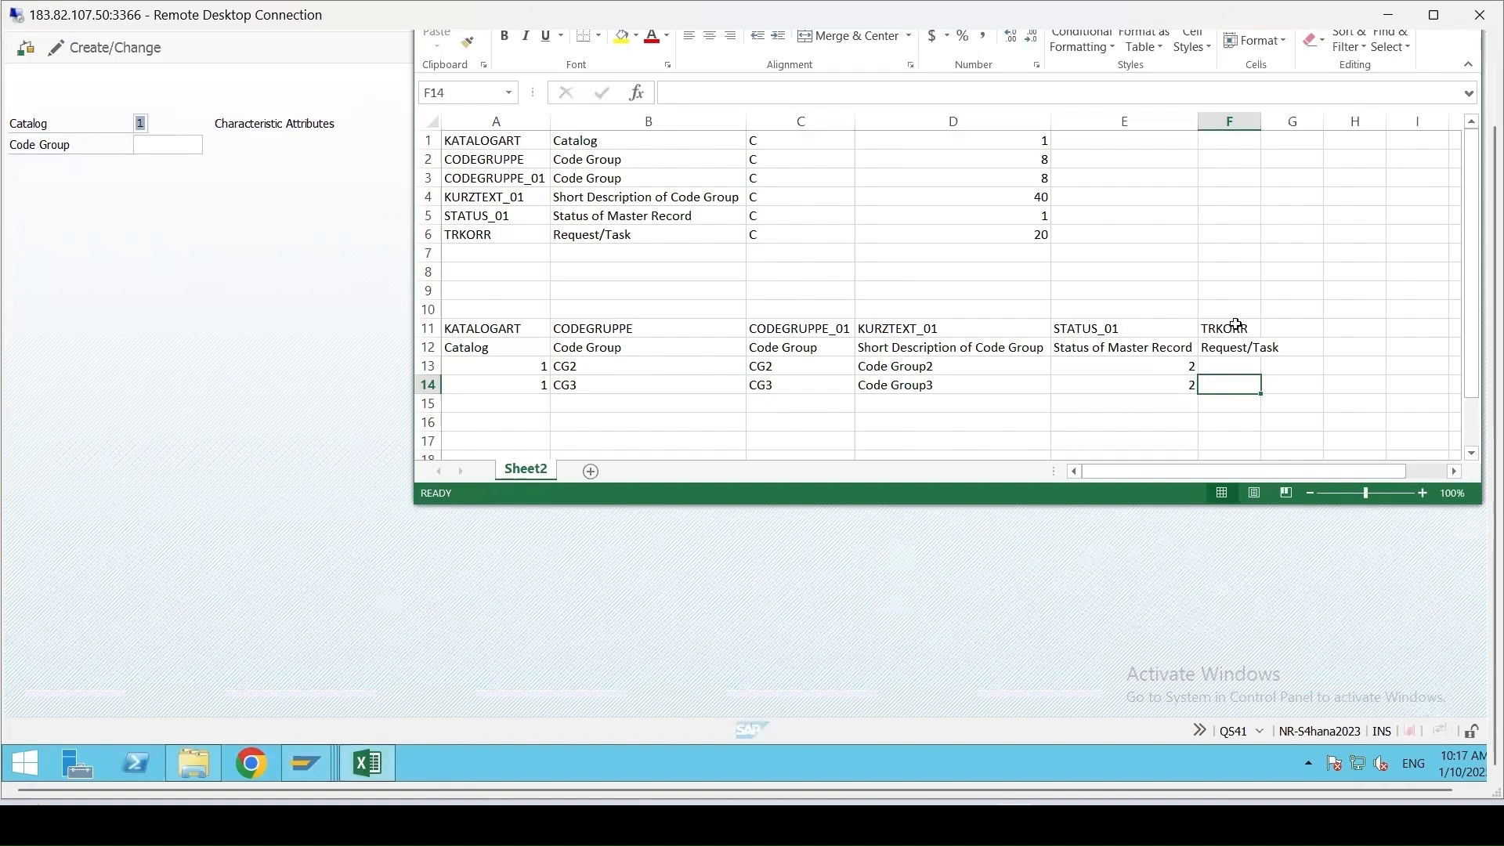
pyautogui.click(1241, 349)
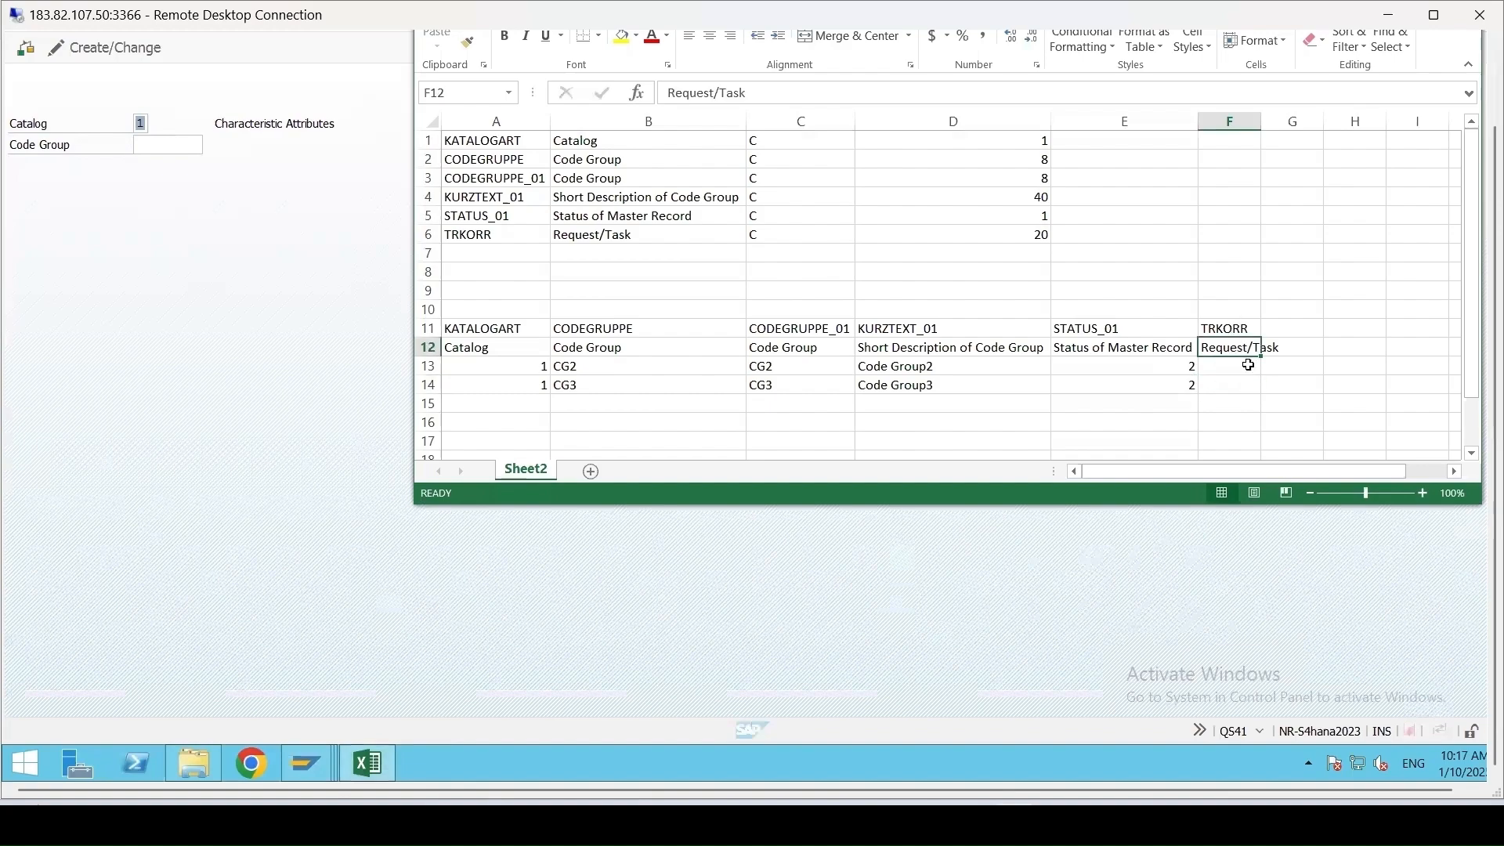
# Switch back to SAP, open transaction SE09 in place of QS41, and display the modifiable customizing and workbench requests
pyautogui.click(270, 332)
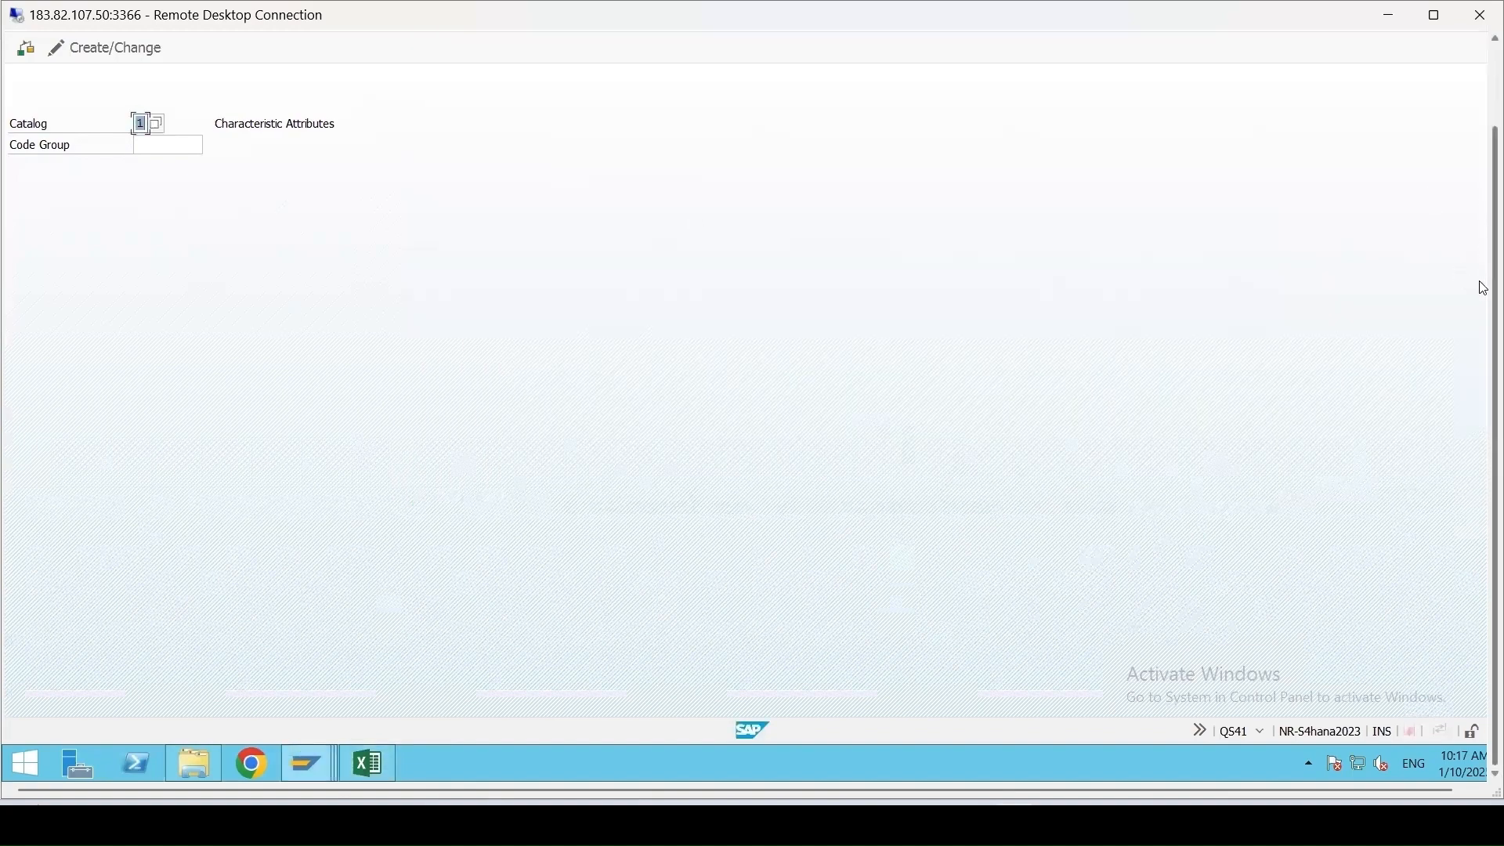
pyautogui.moveTo(1491, 280); pyautogui.dragTo(1491, 48)
pyautogui.click(87, 80)
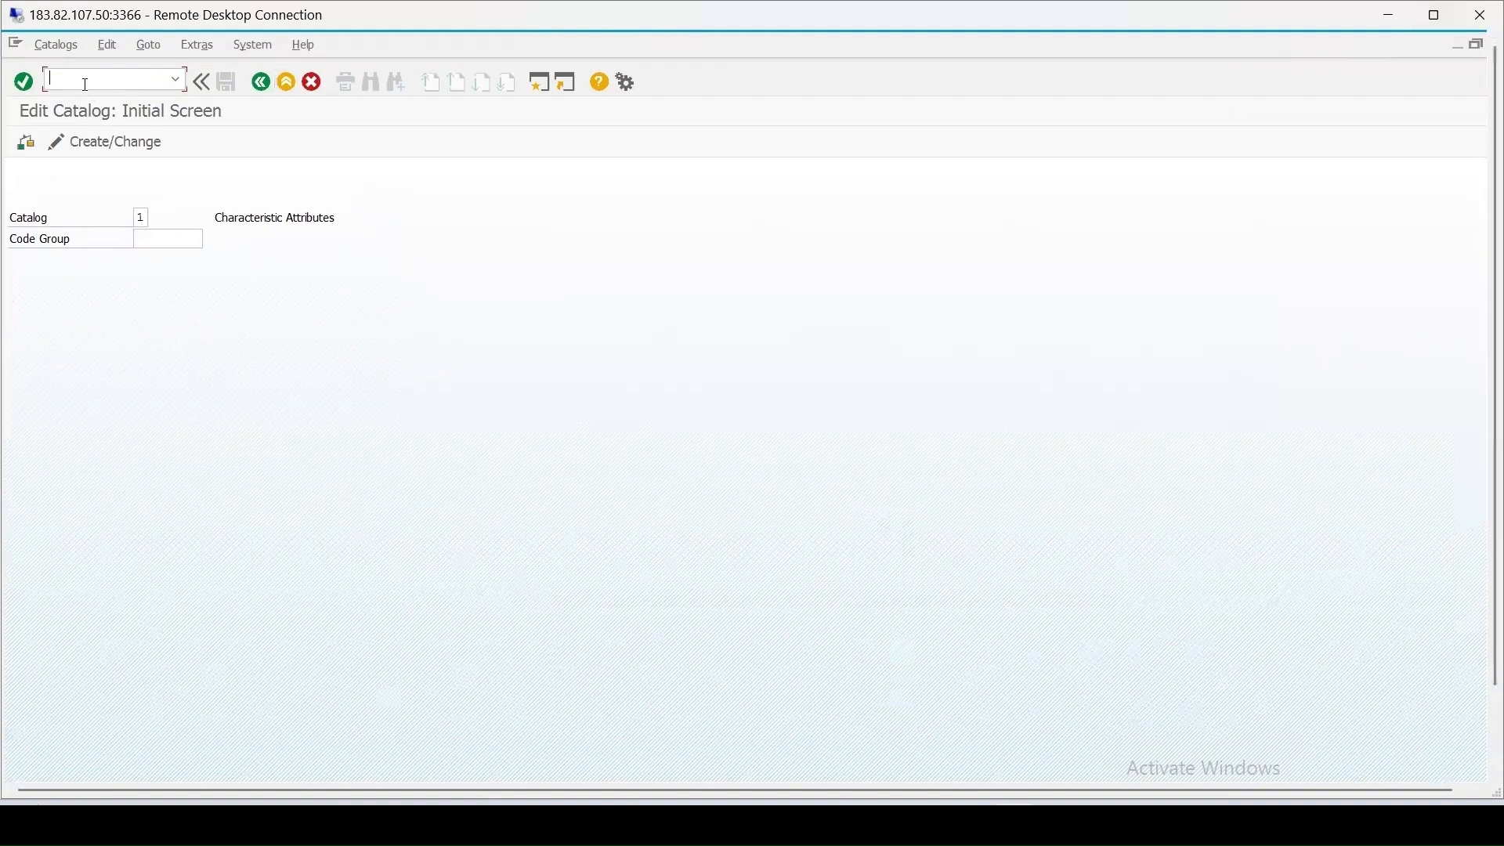
pyautogui.write('/nse09')
pyautogui.press('Return')
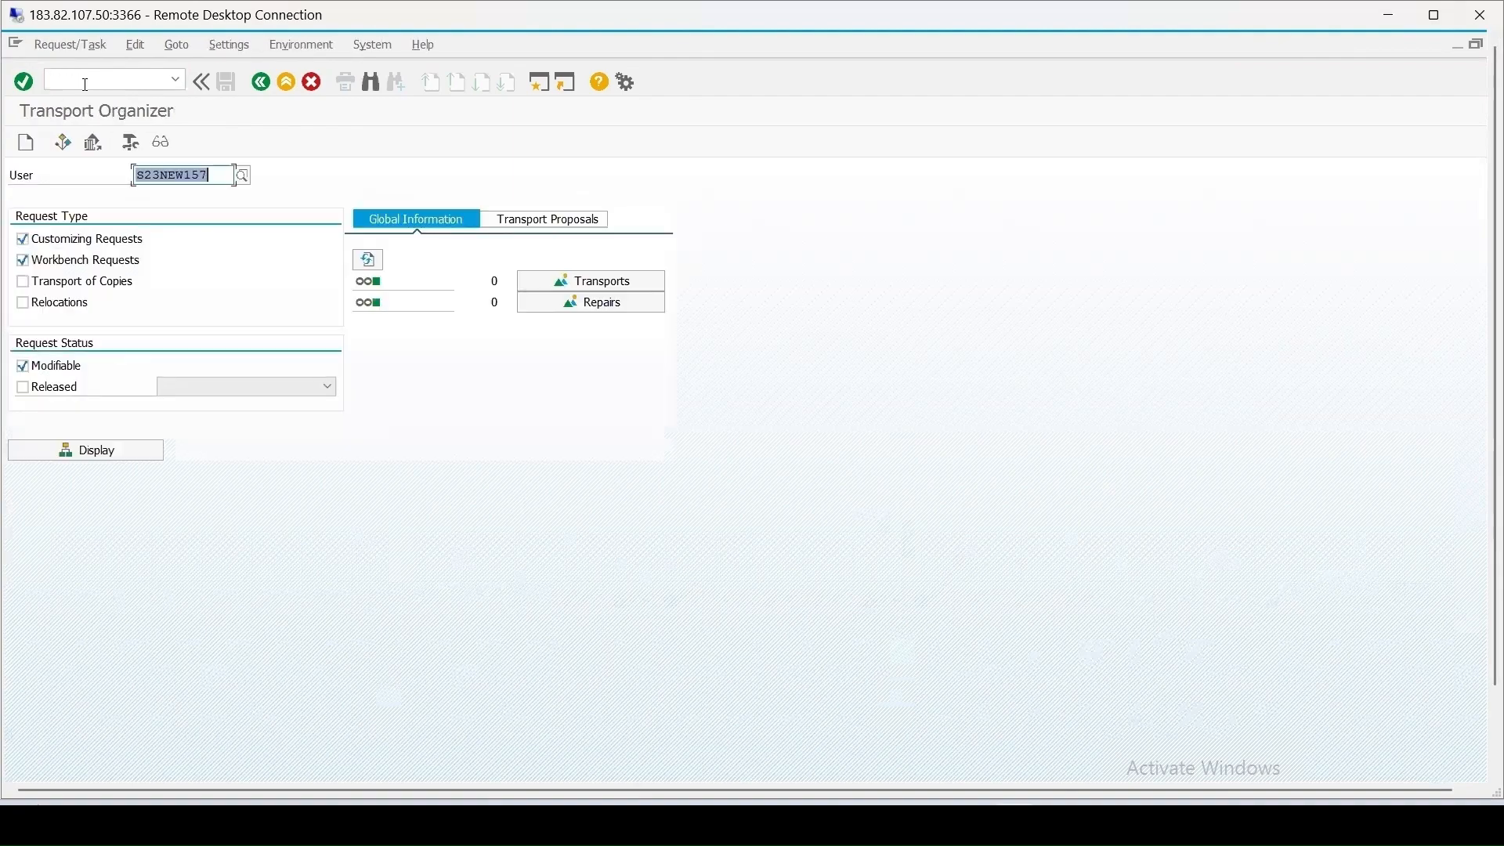
pyautogui.click(86, 453)
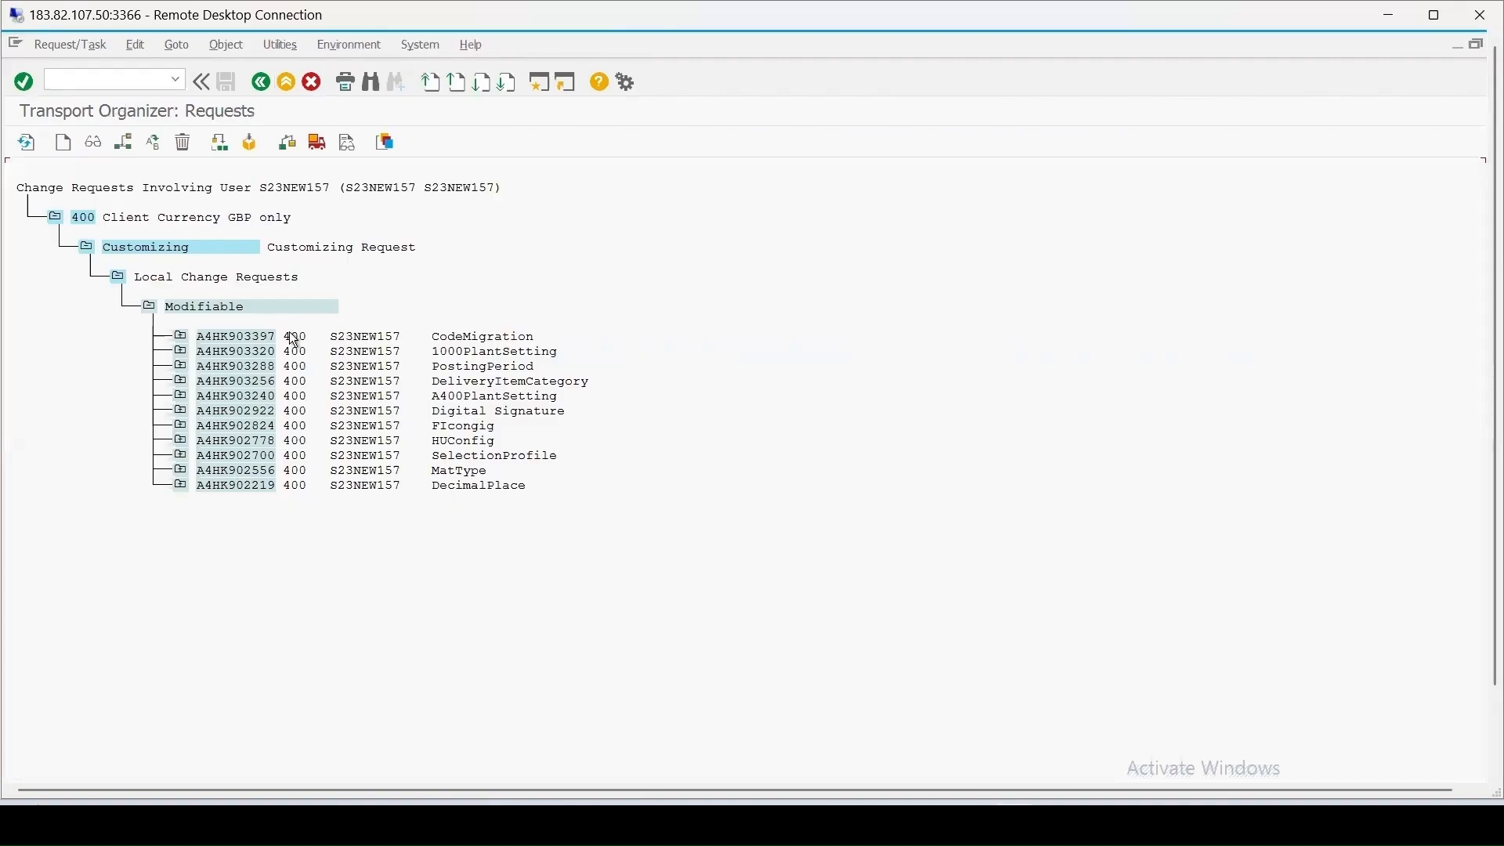
# Copy the number of the CodeMigration request, A4HK903397, into Excel cells F13 and F14 under Request/Task
pyautogui.doubleClick(218, 338)
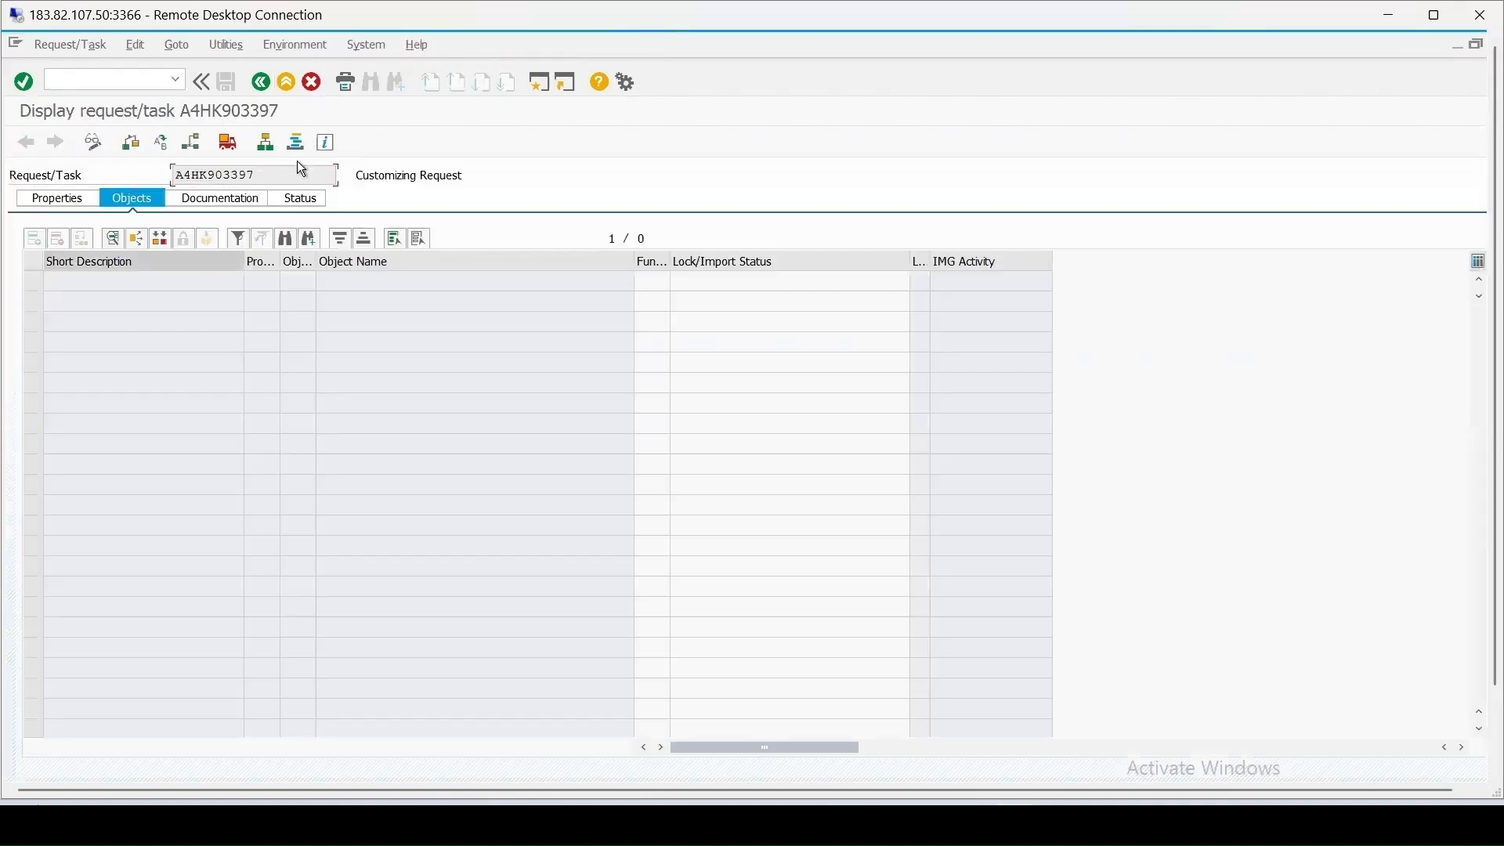
pyautogui.moveTo(258, 175); pyautogui.dragTo(64, 179)
pyautogui.hotkey('ctrl', 'c')
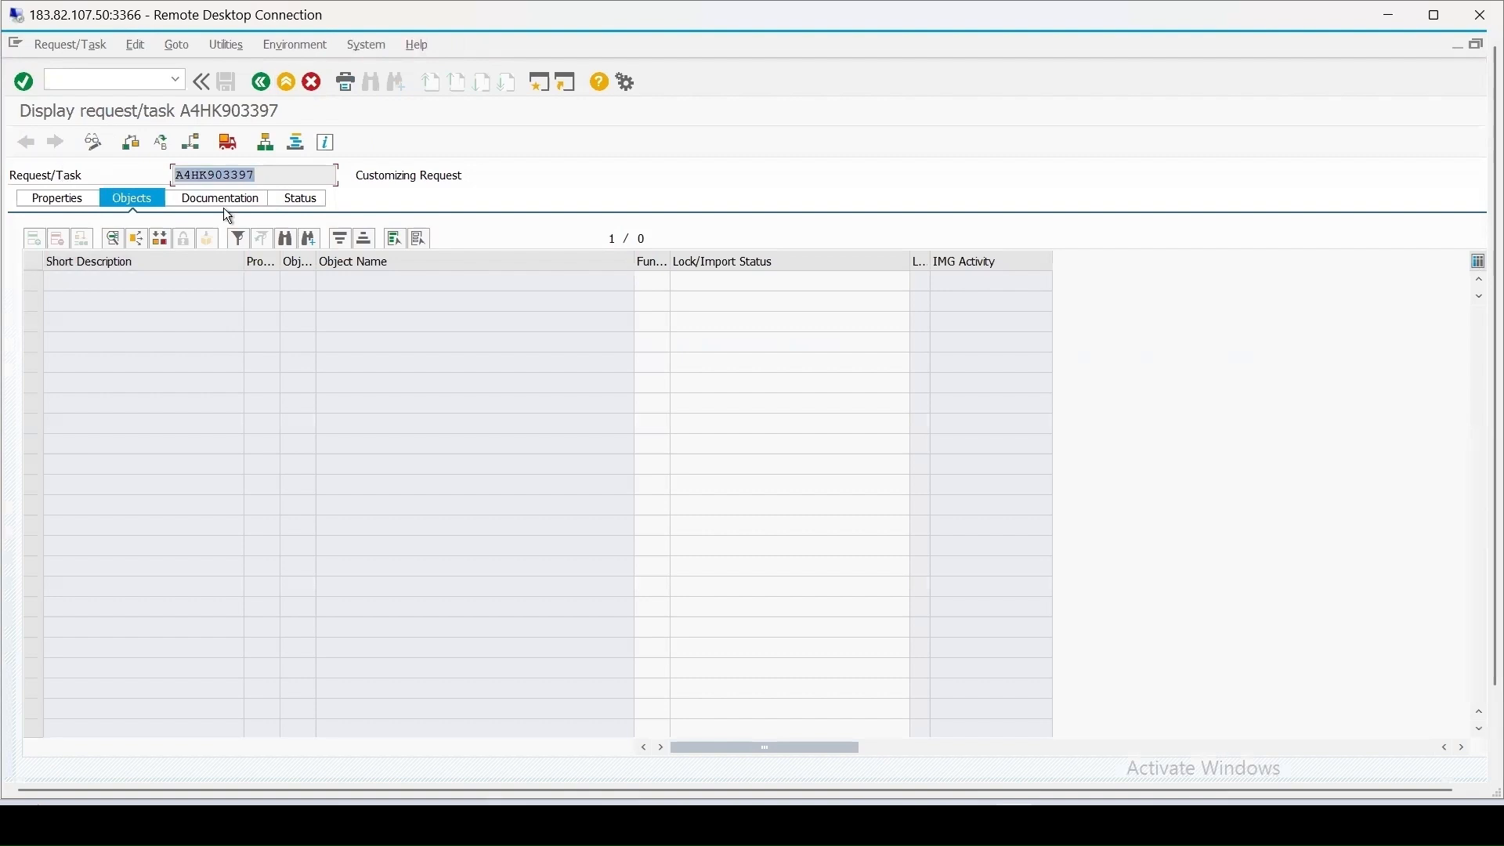
pyautogui.click(761, 401)
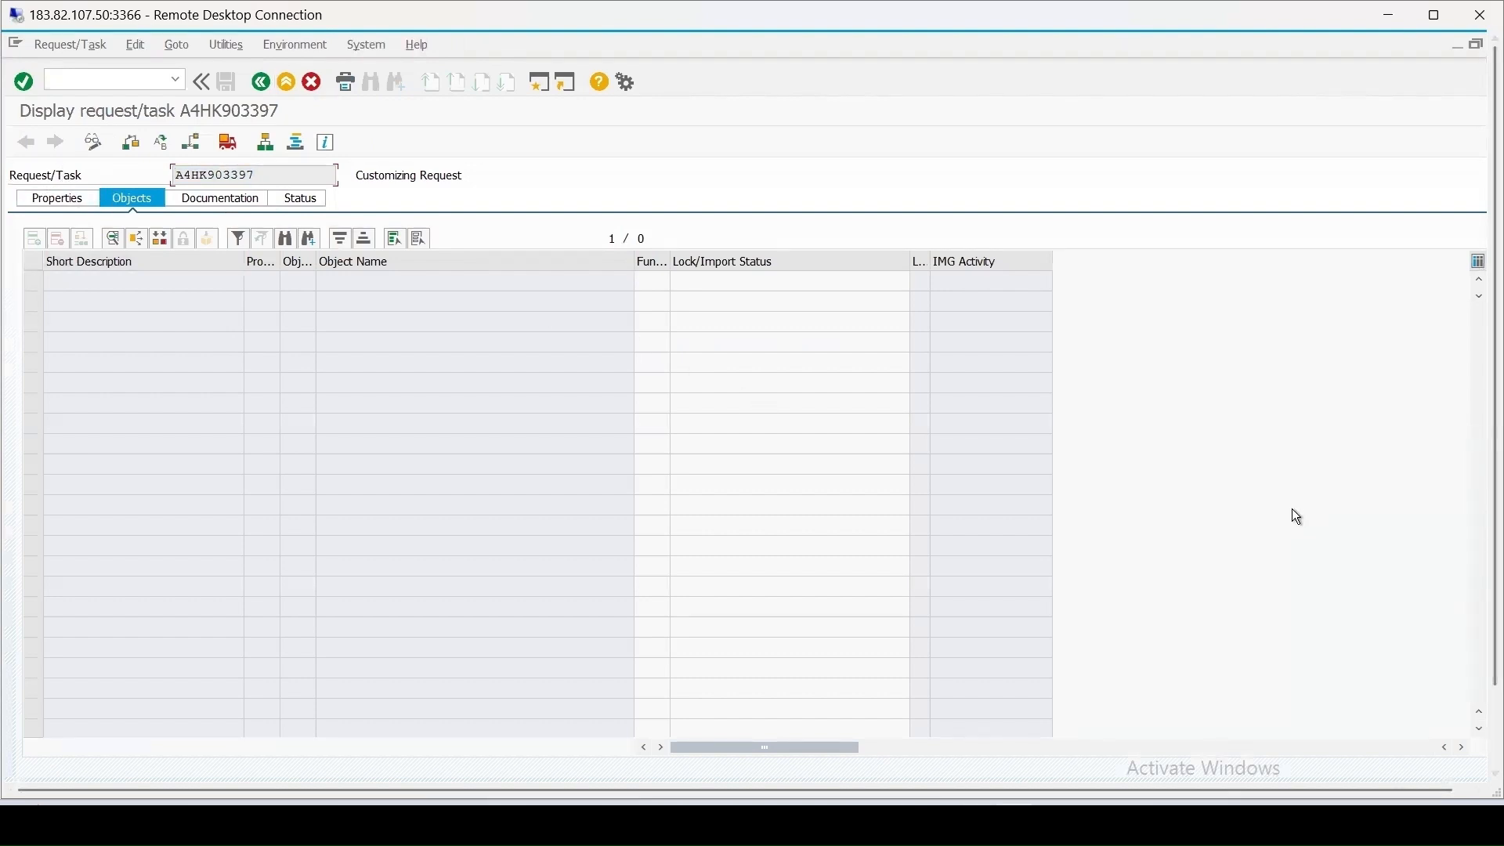
pyautogui.moveTo(1494, 594); pyautogui.dragTo(1494, 689)
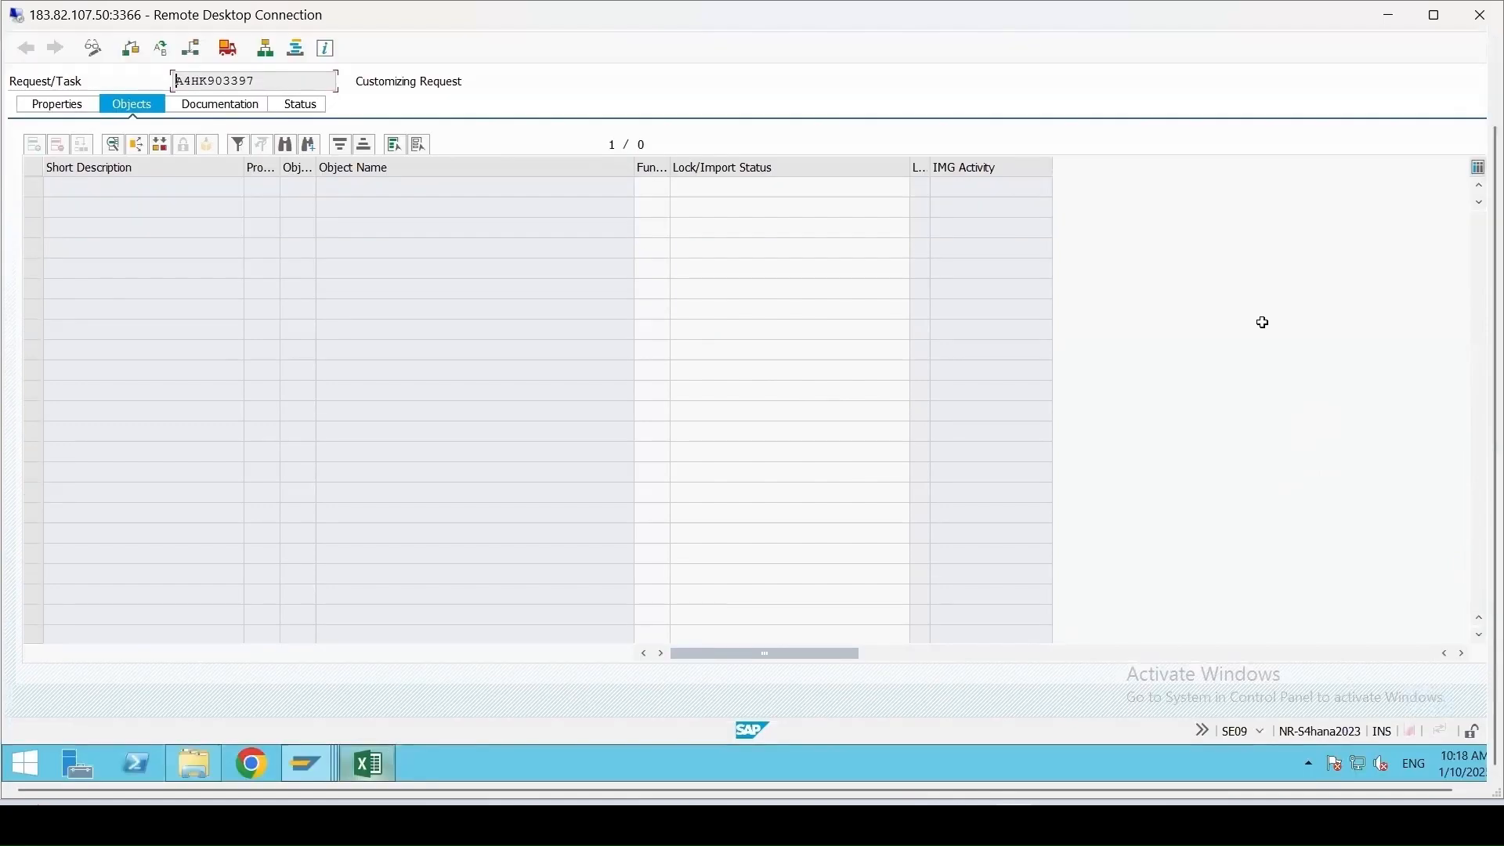
pyautogui.hotkey('ctrl', 'v')
pyautogui.click(1227, 384)
pyautogui.hotkey('ctrl', 'v')
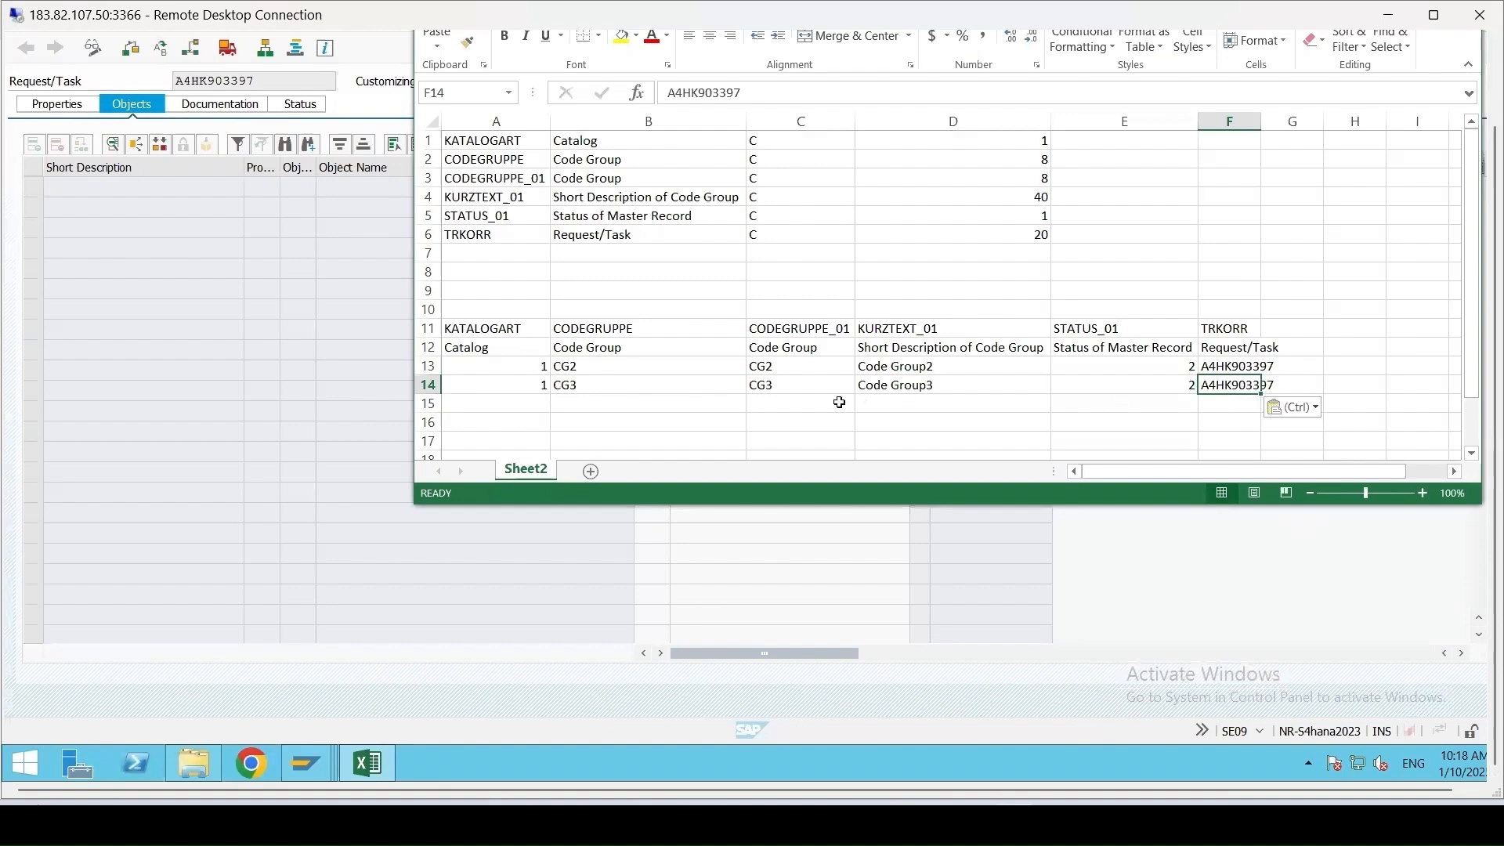
# Copy the upload data in A13:F14 into the CodeMigr text document on the Desktop, save it and close its windows
pyautogui.click(521, 404)
pyautogui.moveTo(471, 365); pyautogui.dragTo(1256, 390)
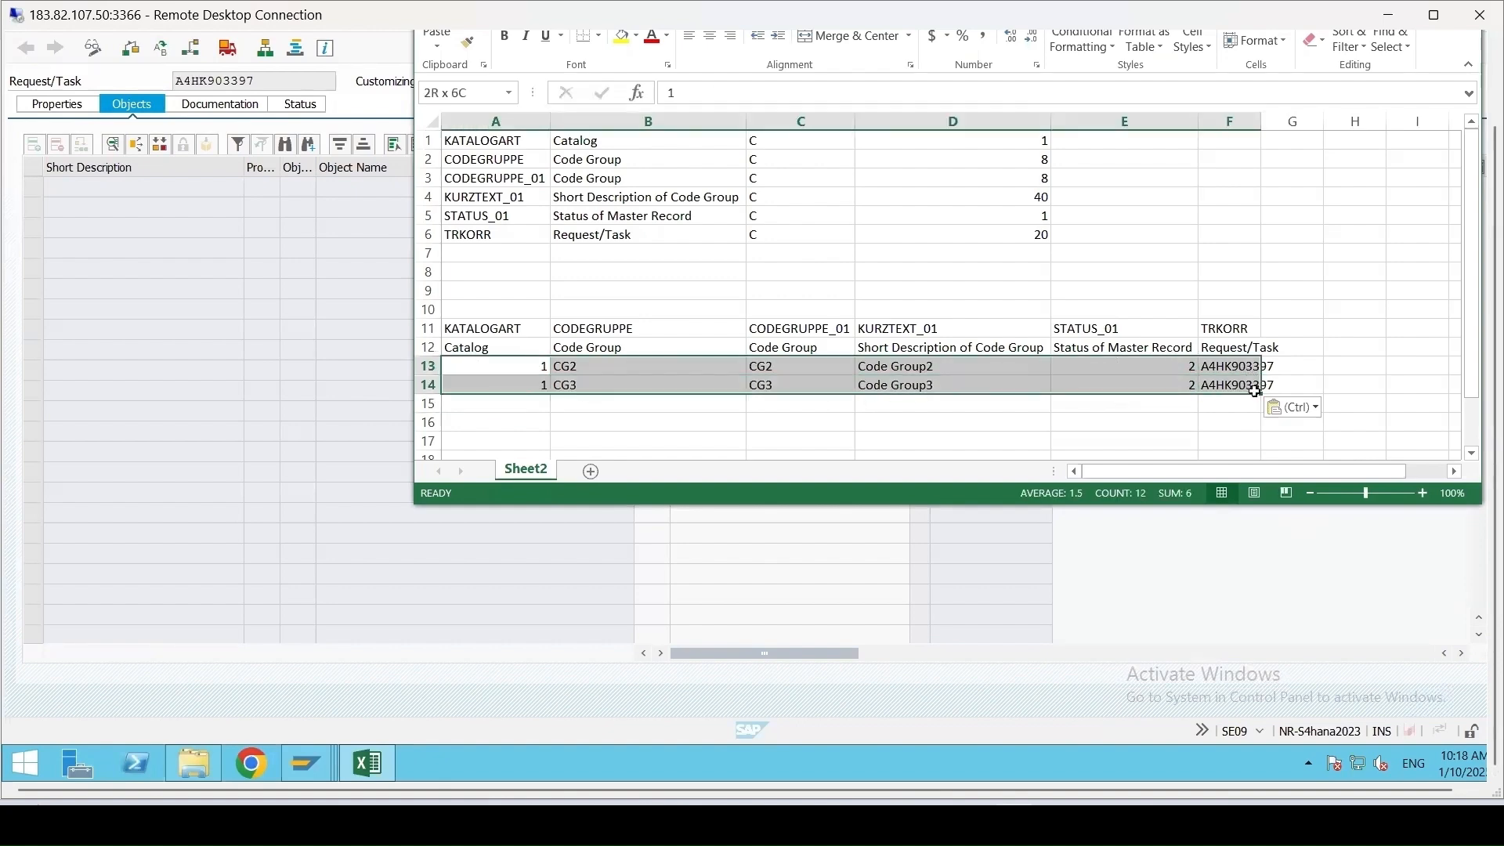
pyautogui.hotkey('ctrl', 'c')
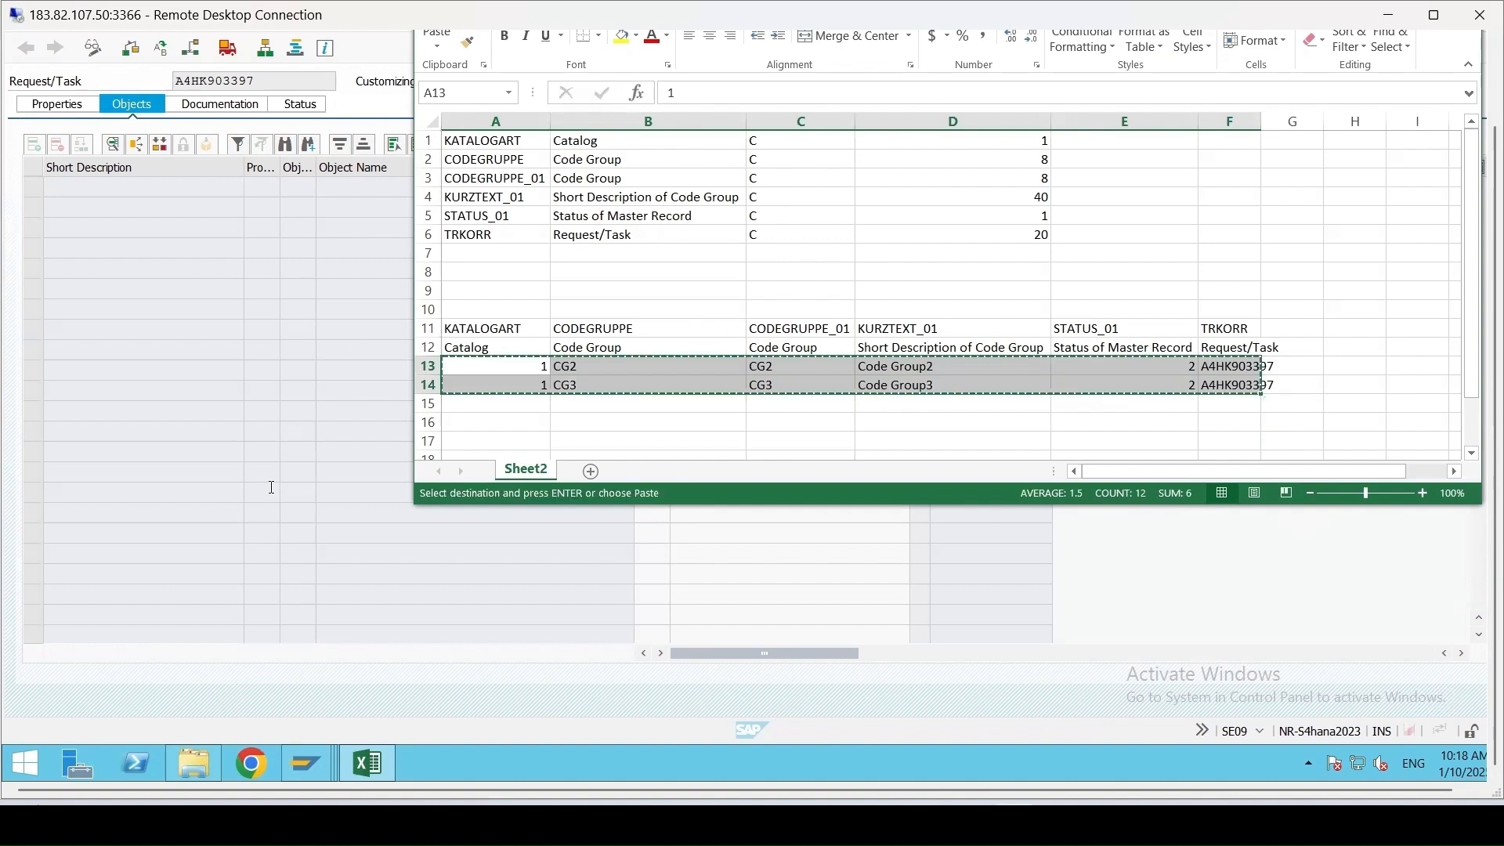
pyautogui.click(194, 763)
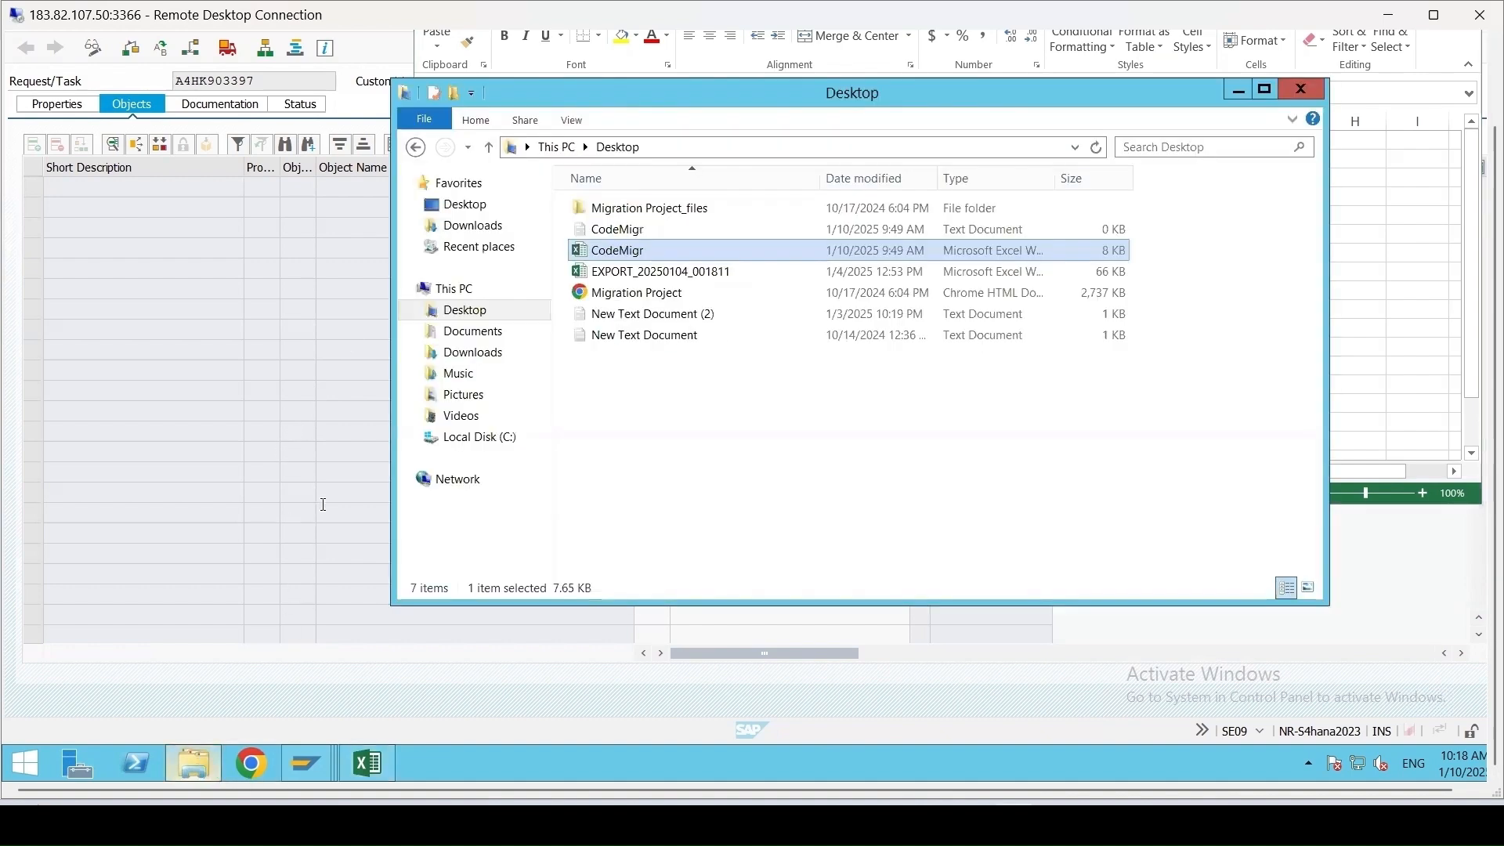
pyautogui.doubleClick(614, 230)
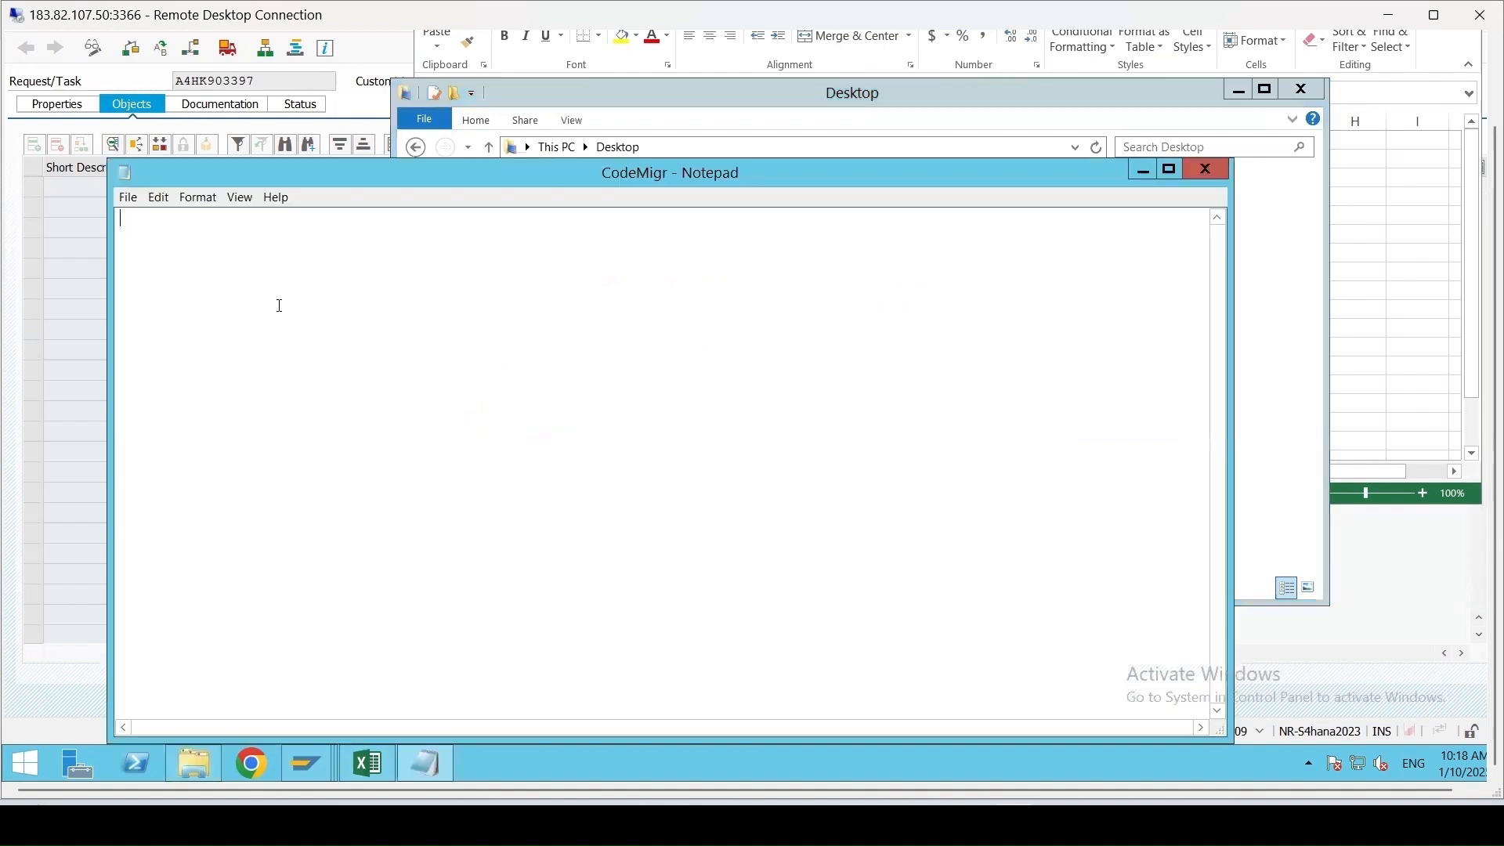
pyautogui.hotkey('ctrl', 'v')
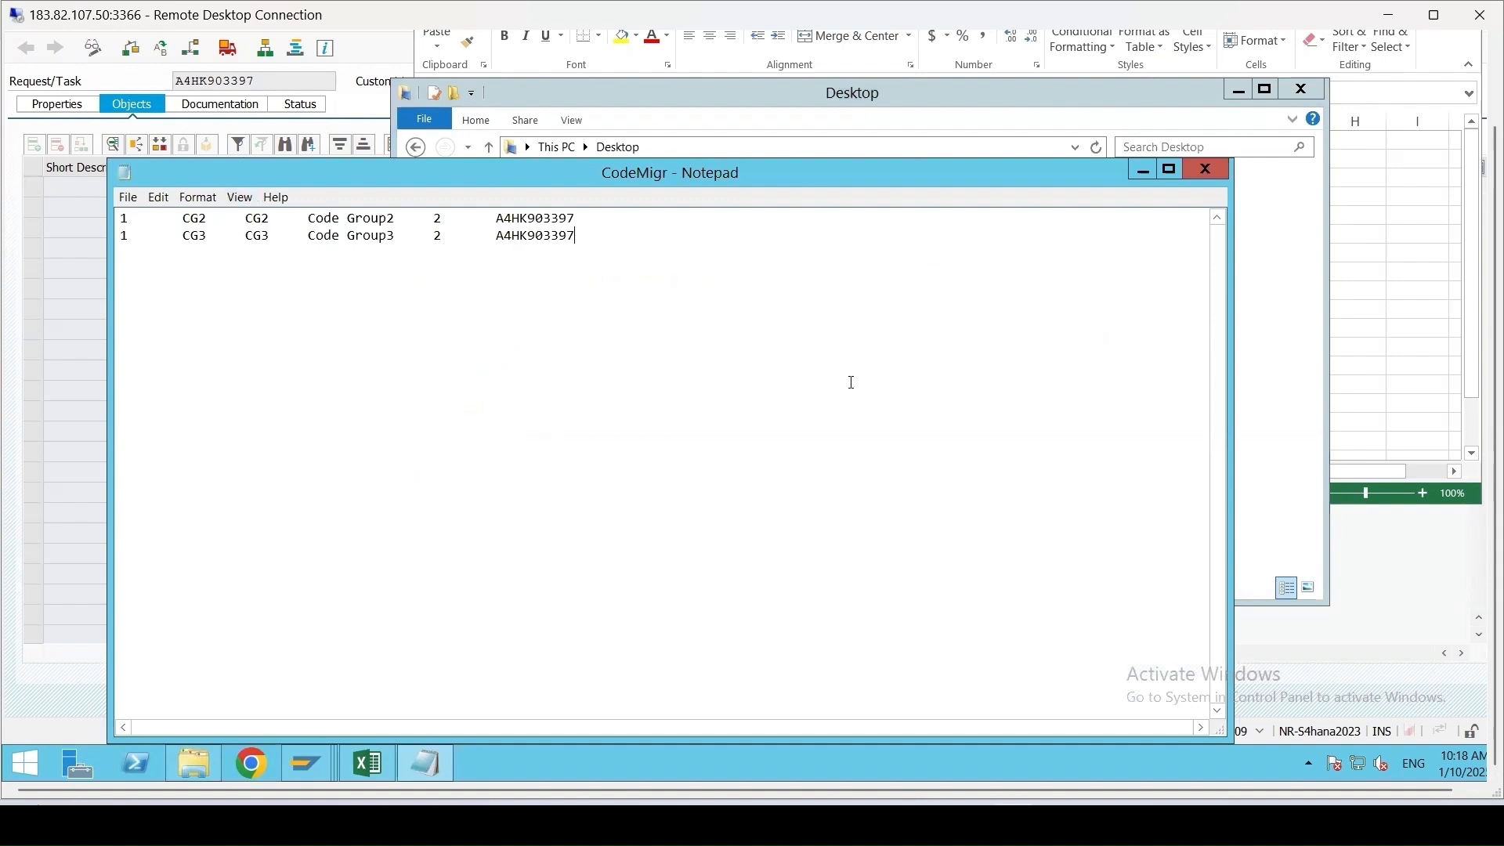
pyautogui.click(1211, 171)
pyautogui.click(1298, 89)
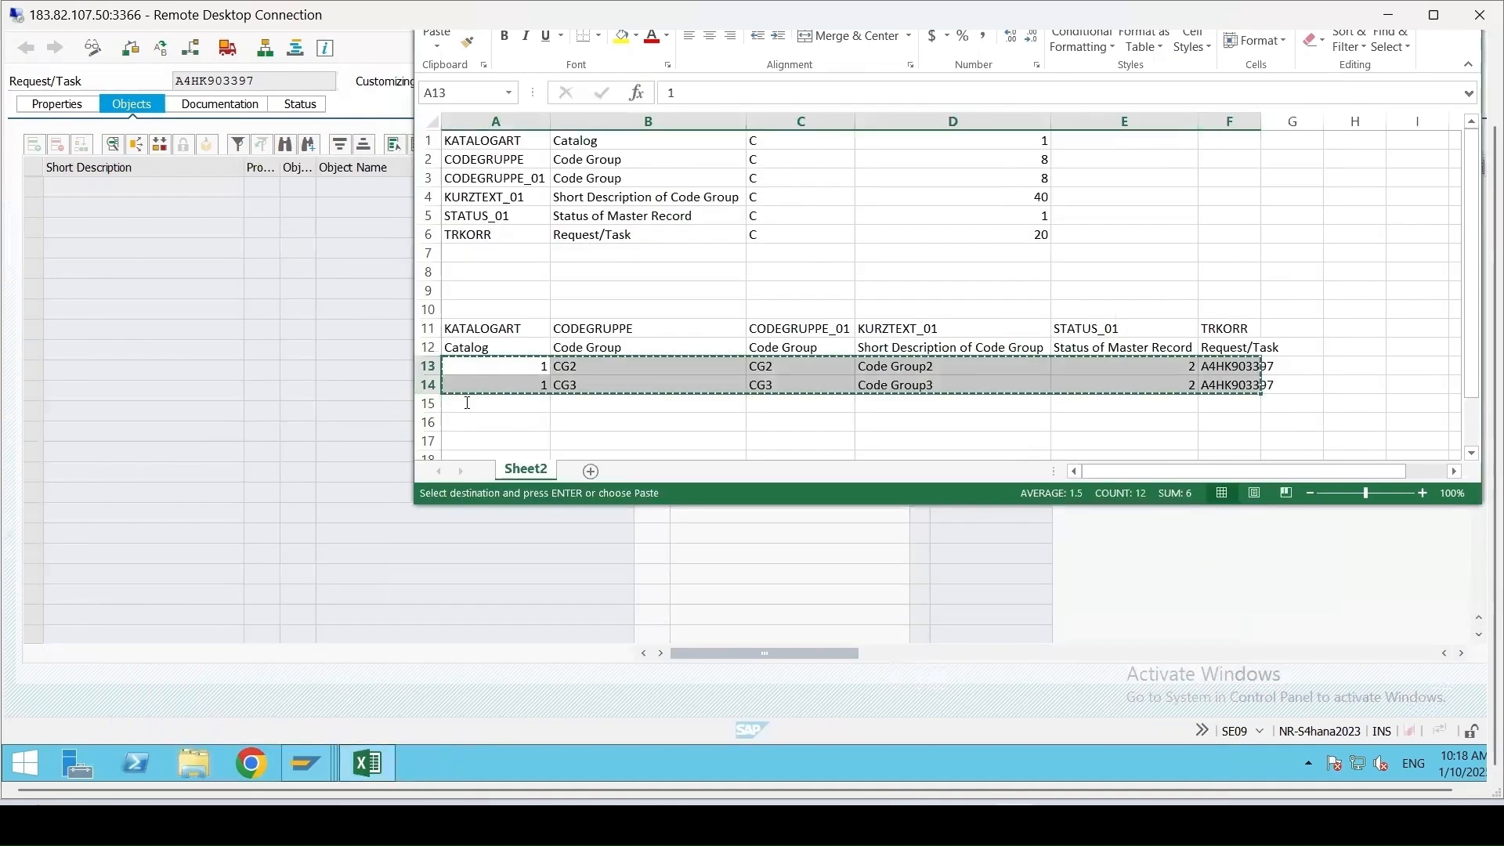
# Switch to the LSM Workbench, open Specify Files in change mode and choose CodeMigr.txt from the Desktop as the PC legacy data file
pyautogui.click(303, 764)
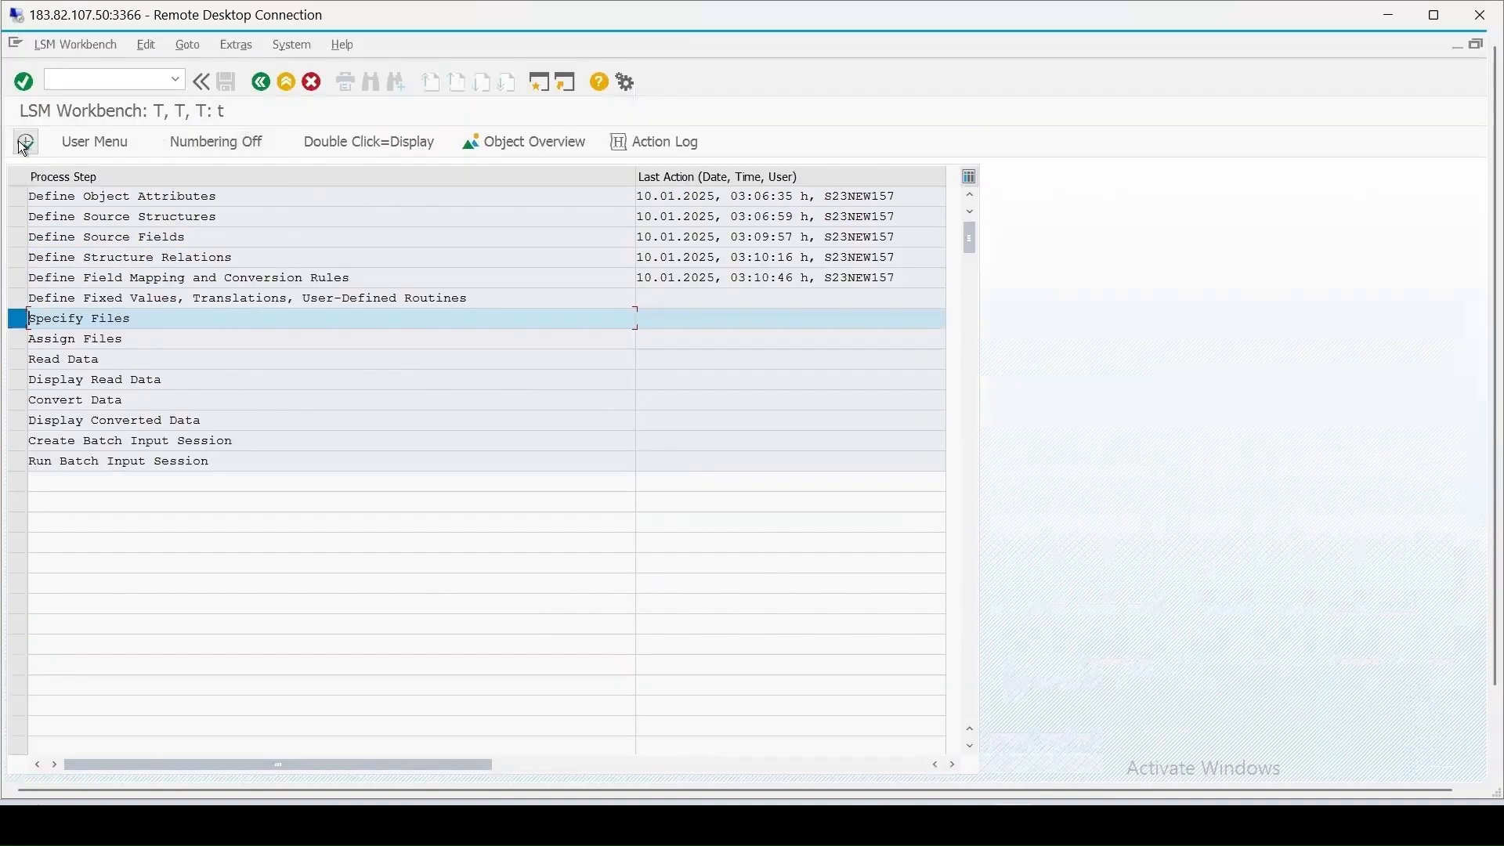
pyautogui.click(23, 144)
pyautogui.click(25, 142)
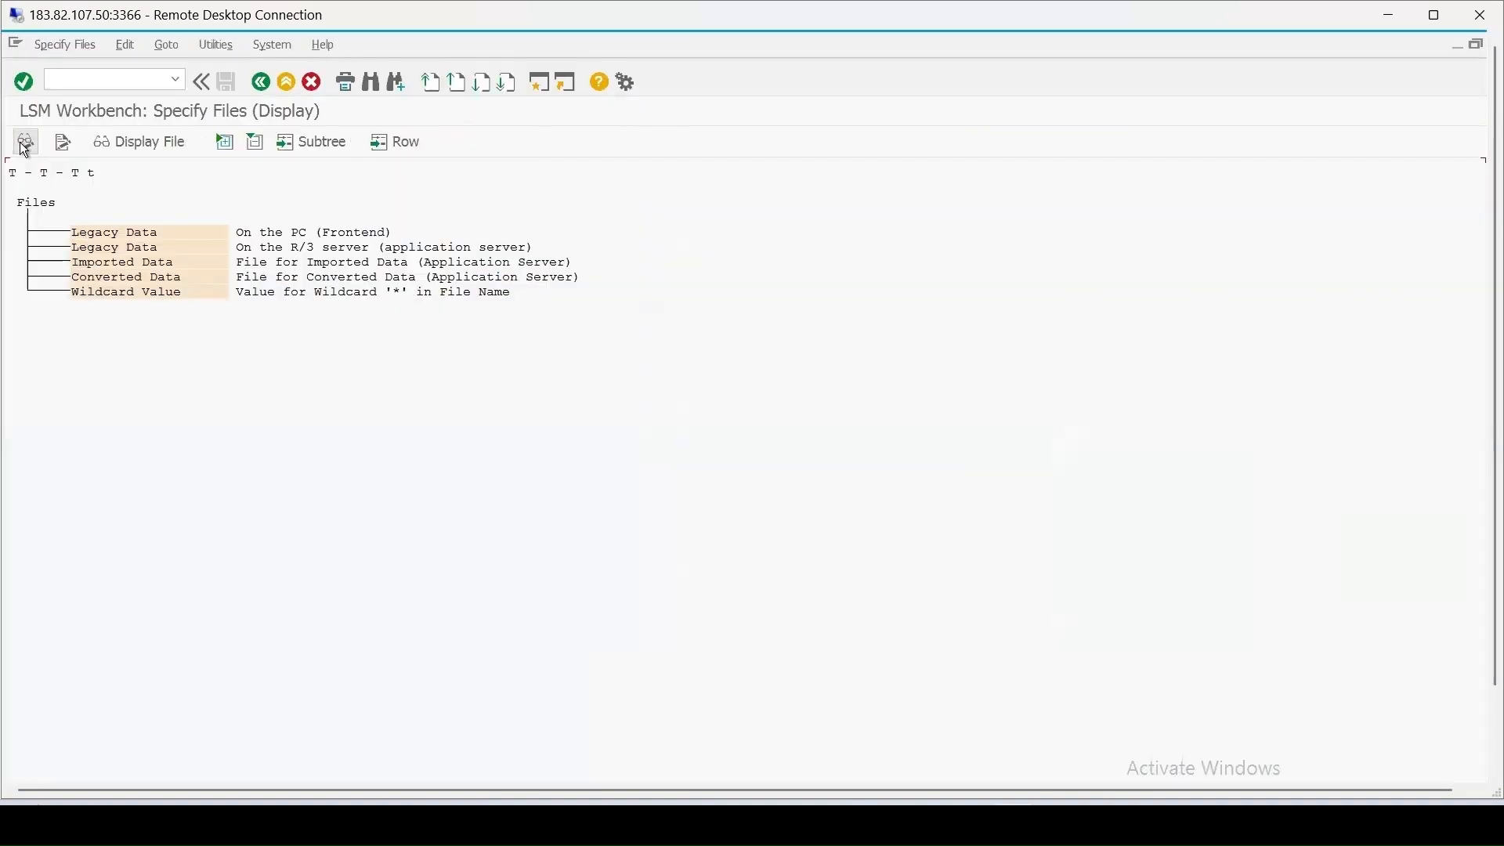
pyautogui.doubleClick(112, 233)
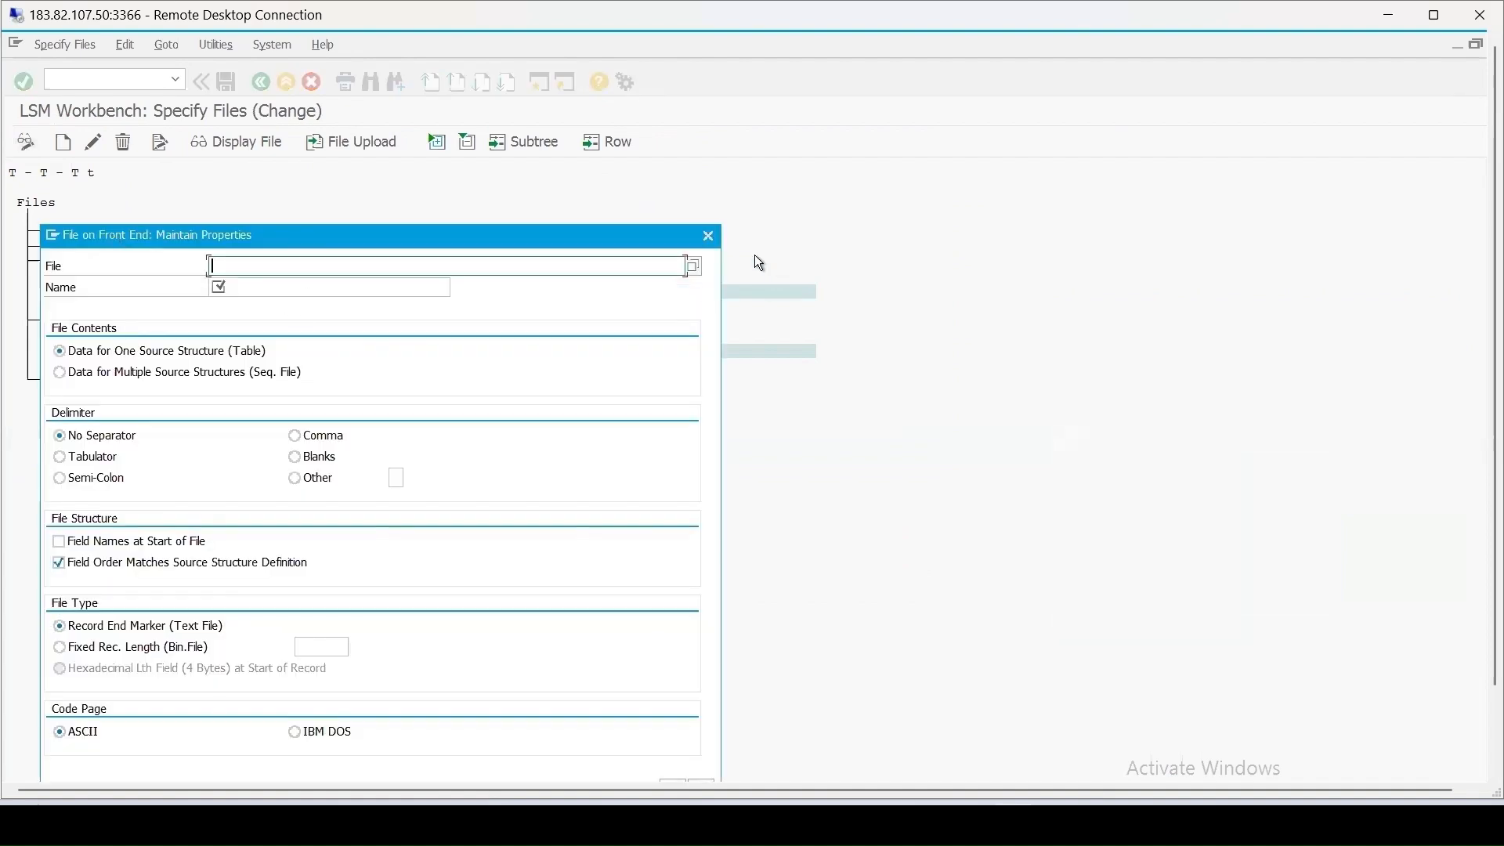
pyautogui.click(694, 266)
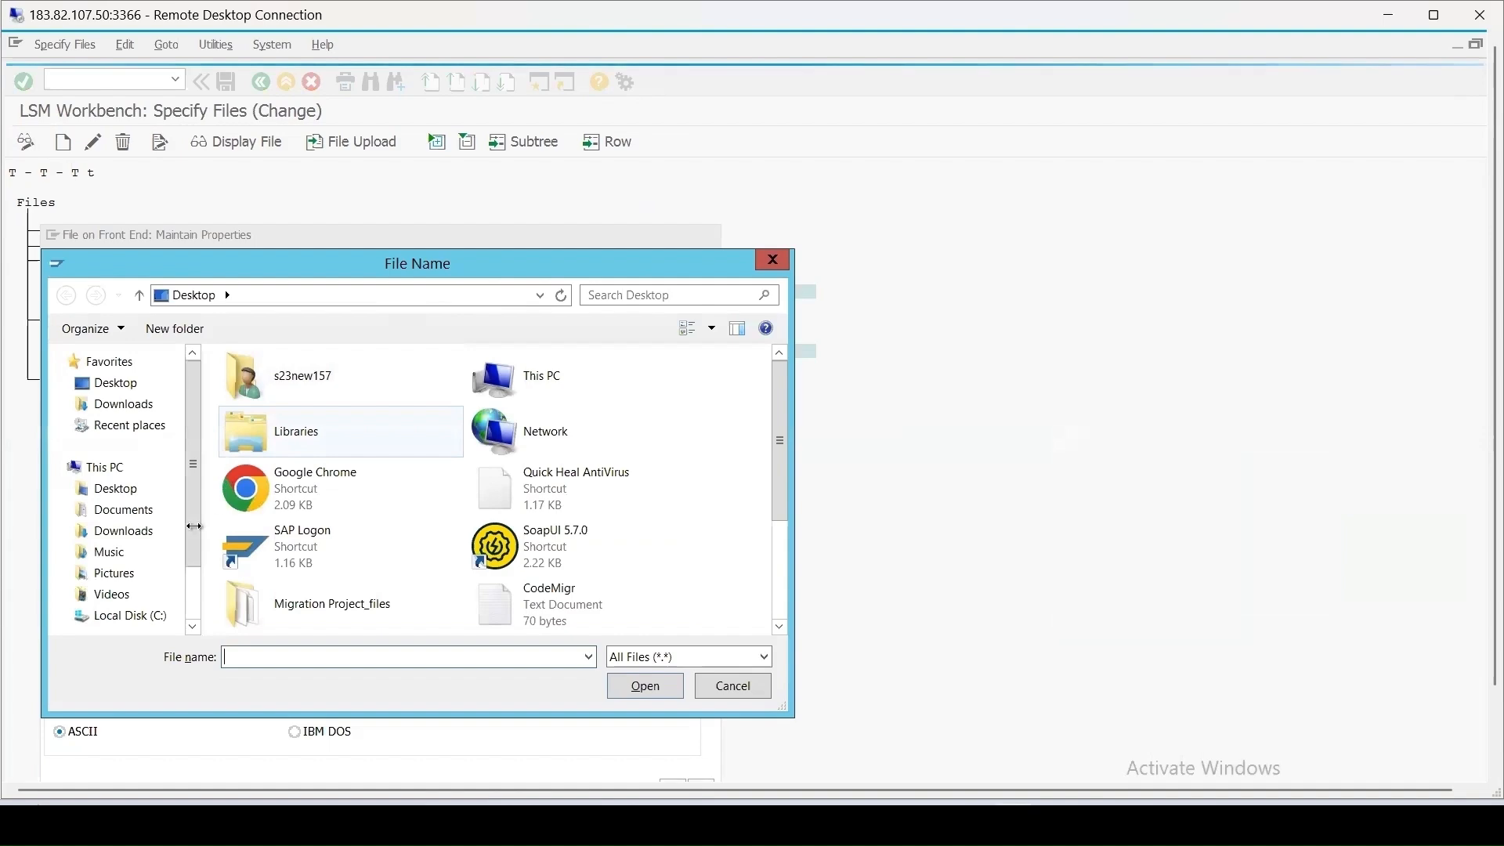
pyautogui.click(117, 489)
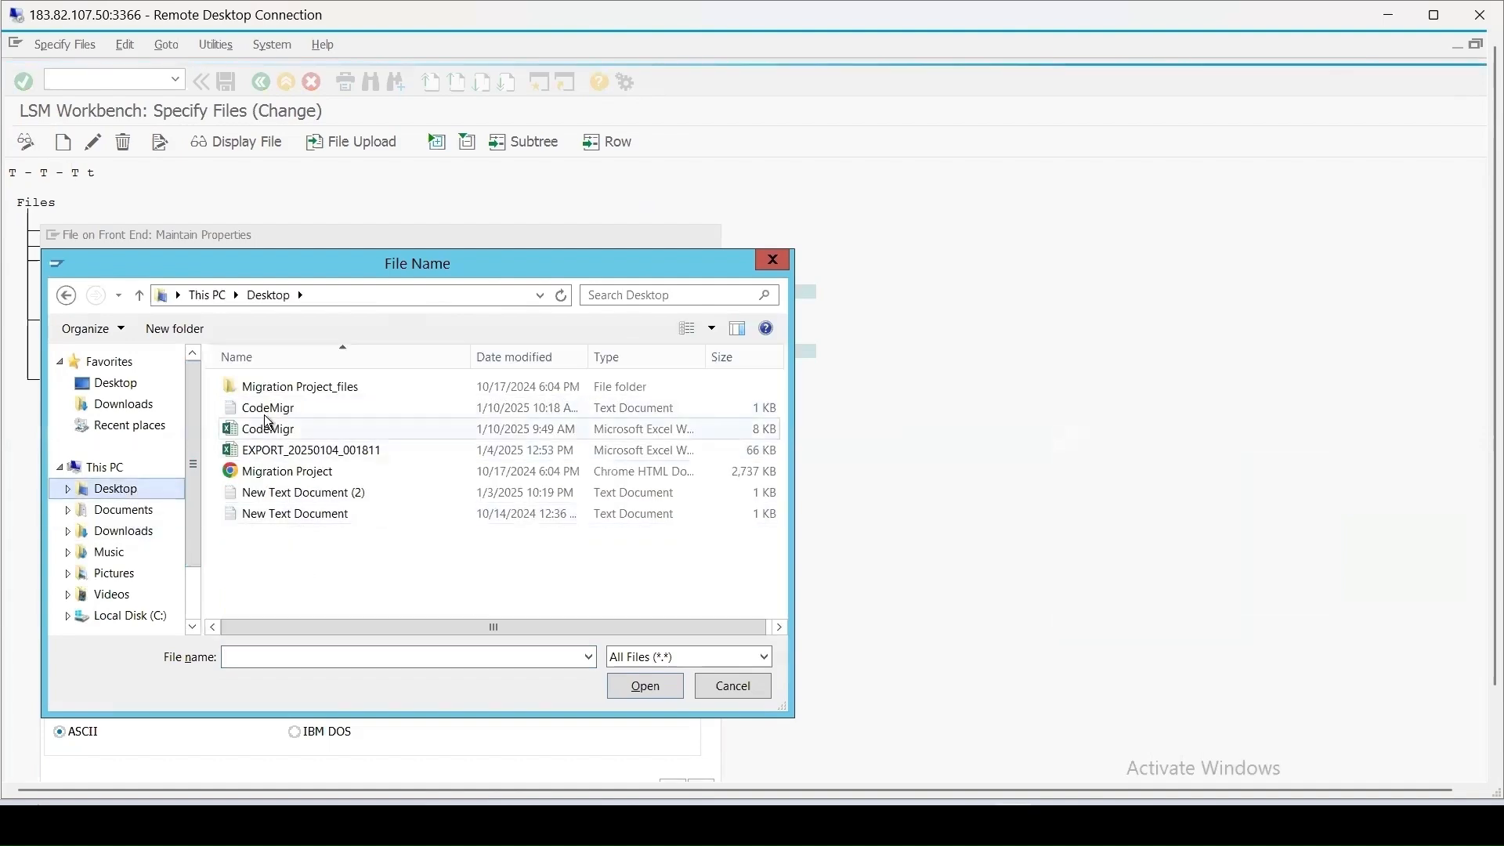
pyautogui.doubleClick(280, 408)
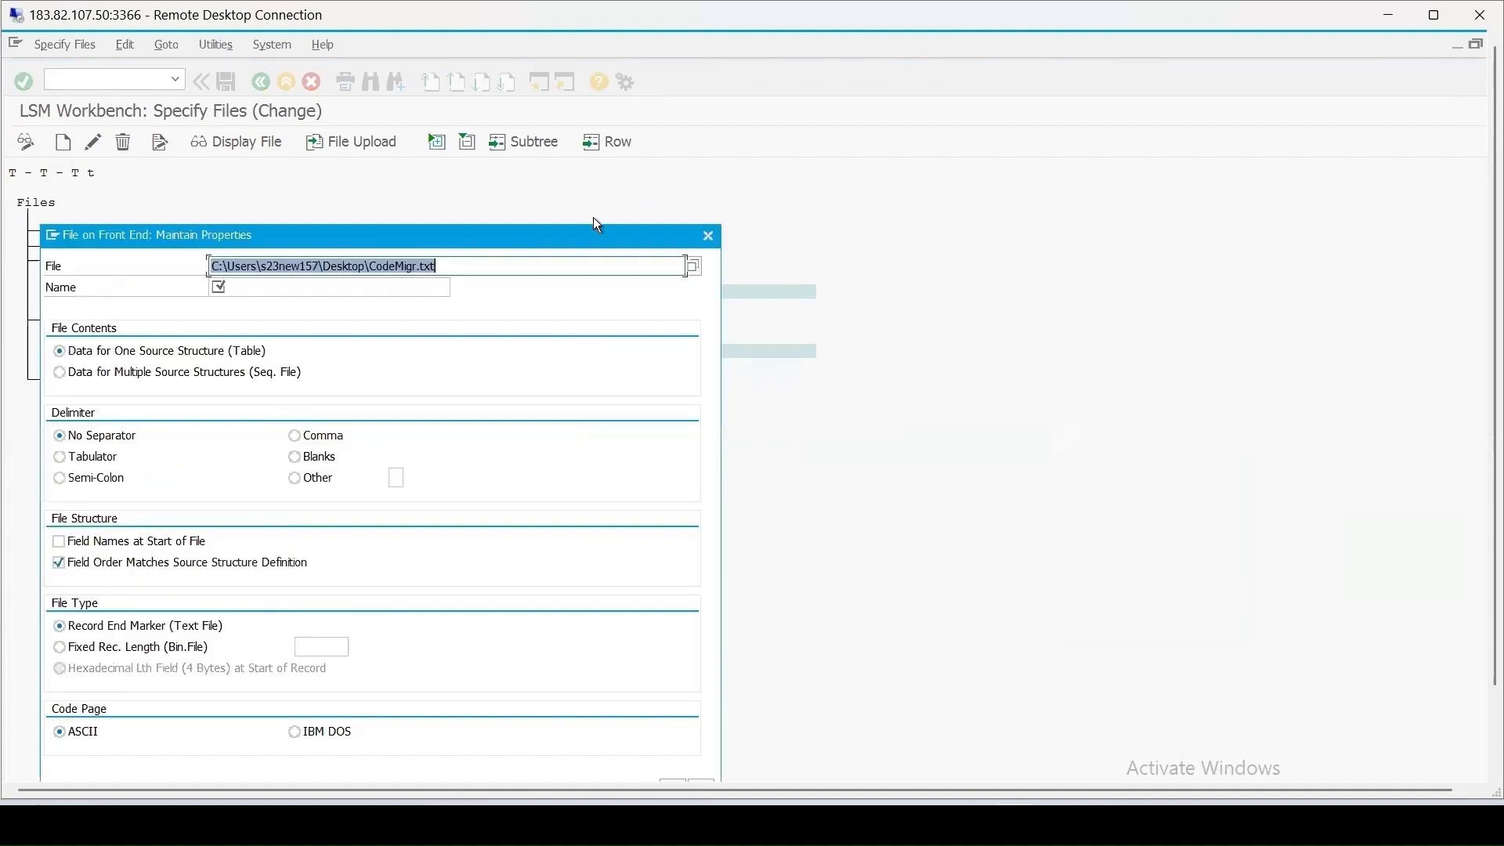
# Name the legacy data file code, set its delimiter to Tabulator, confirm the properties, and save and leave the file specification
pyautogui.moveTo(585, 229); pyautogui.dragTo(852, 62)
pyautogui.click(518, 119)
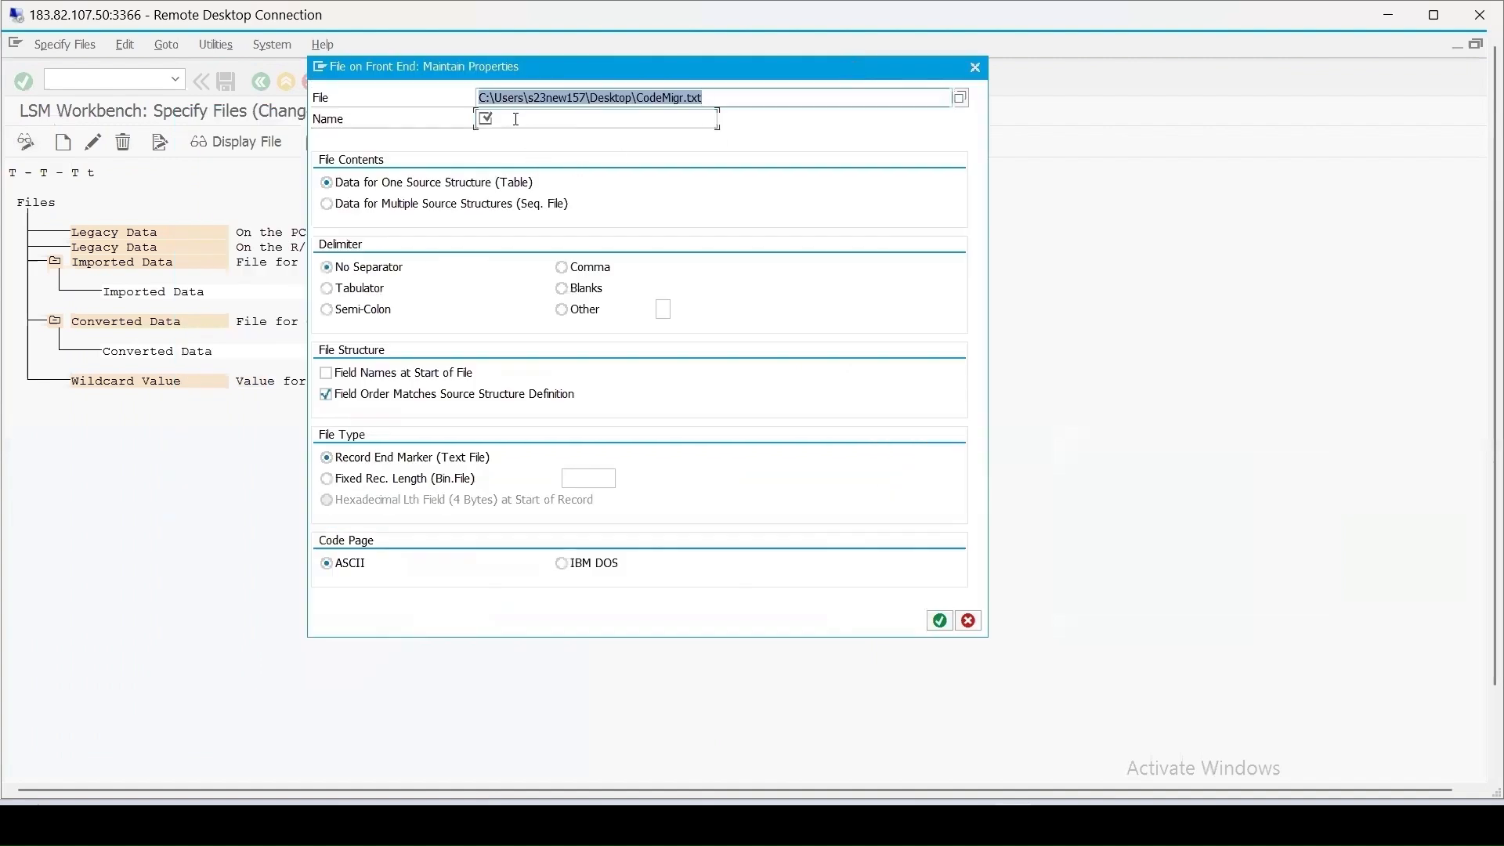
pyautogui.write('code')
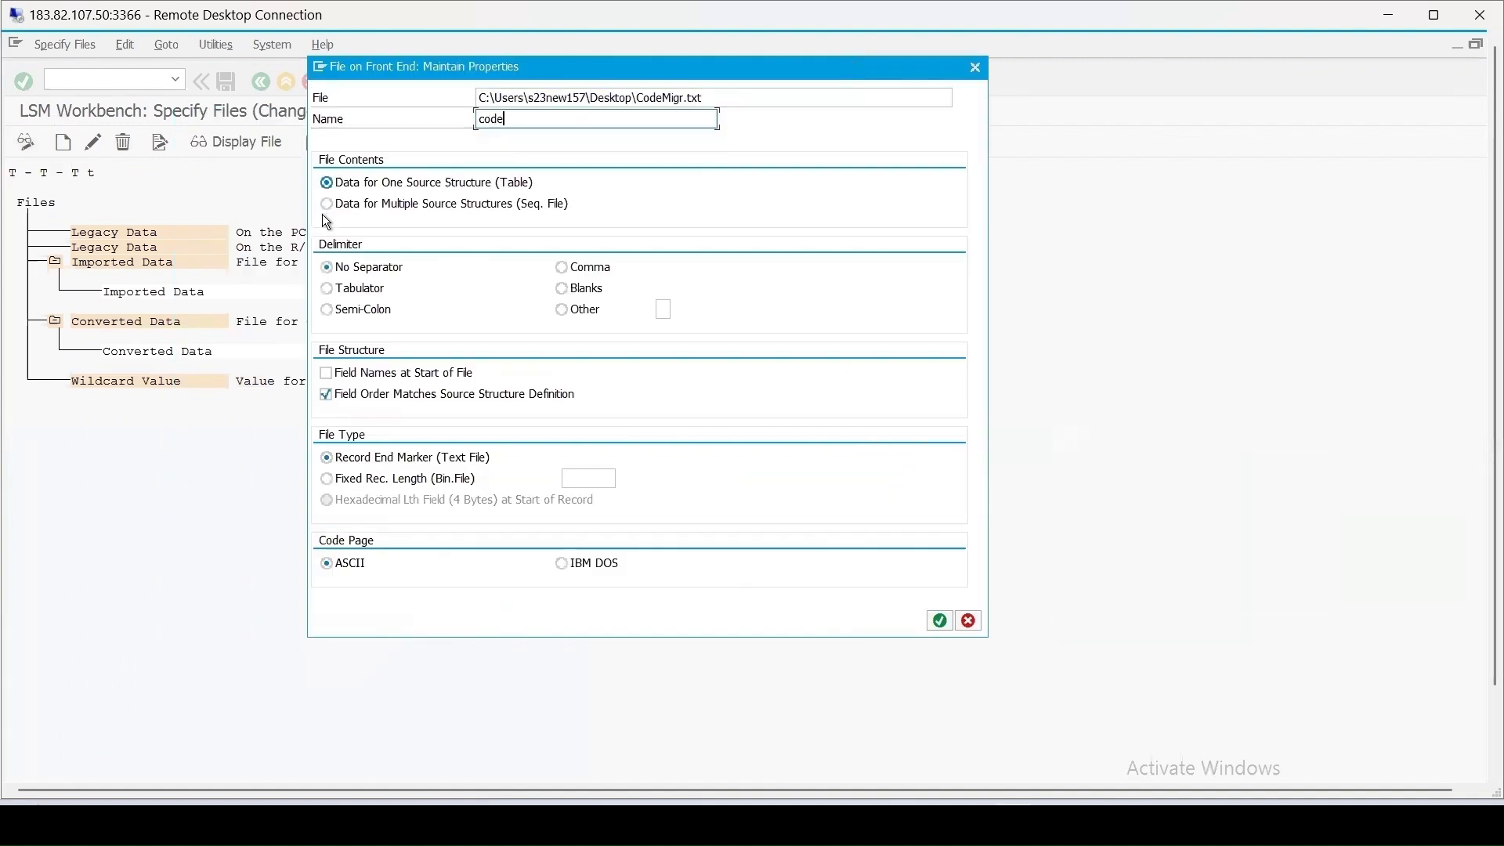
pyautogui.click(329, 290)
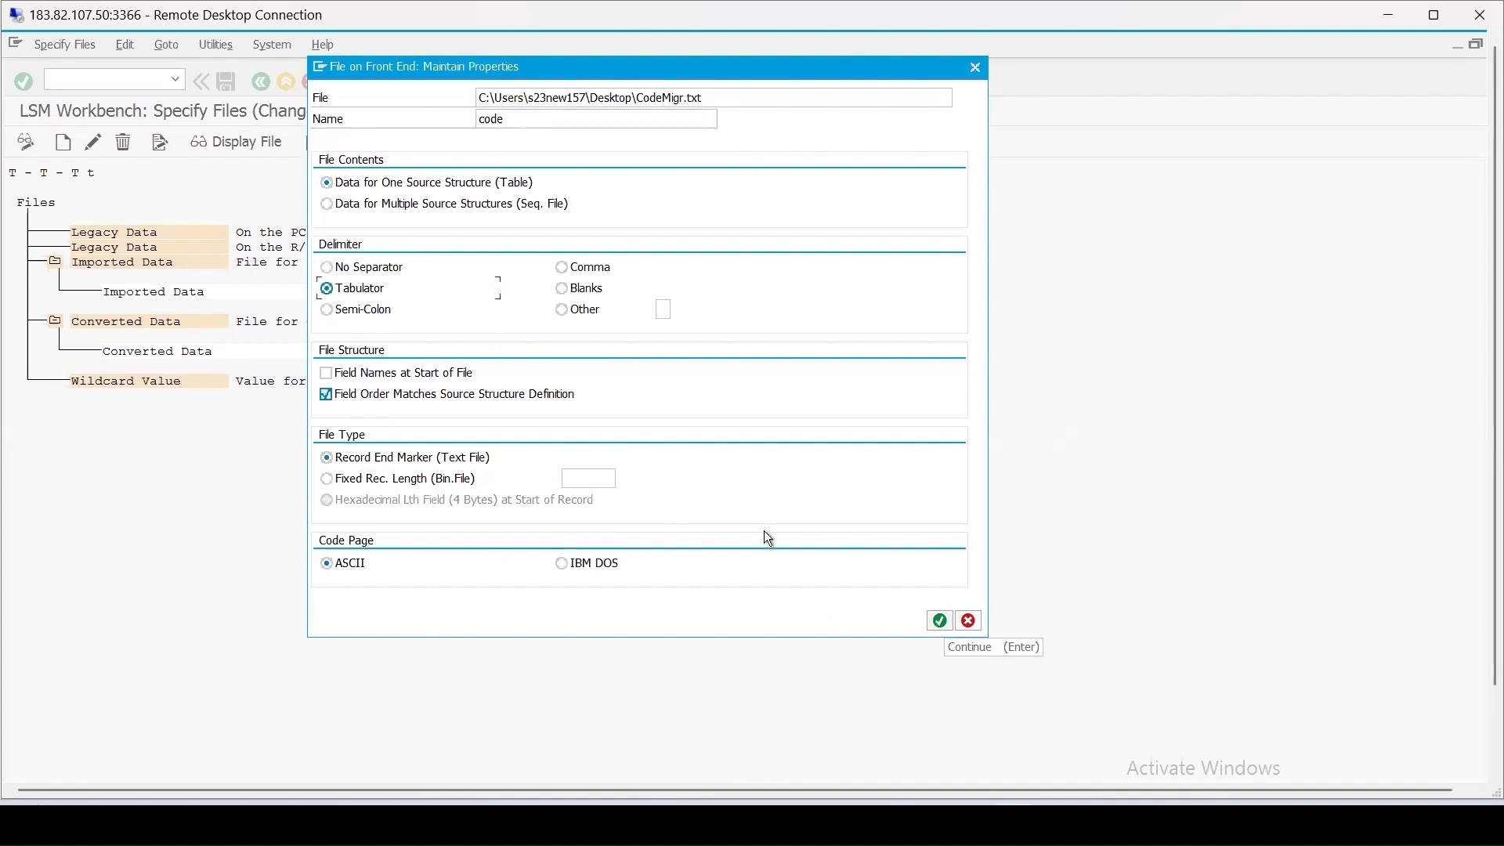
pyautogui.click(940, 623)
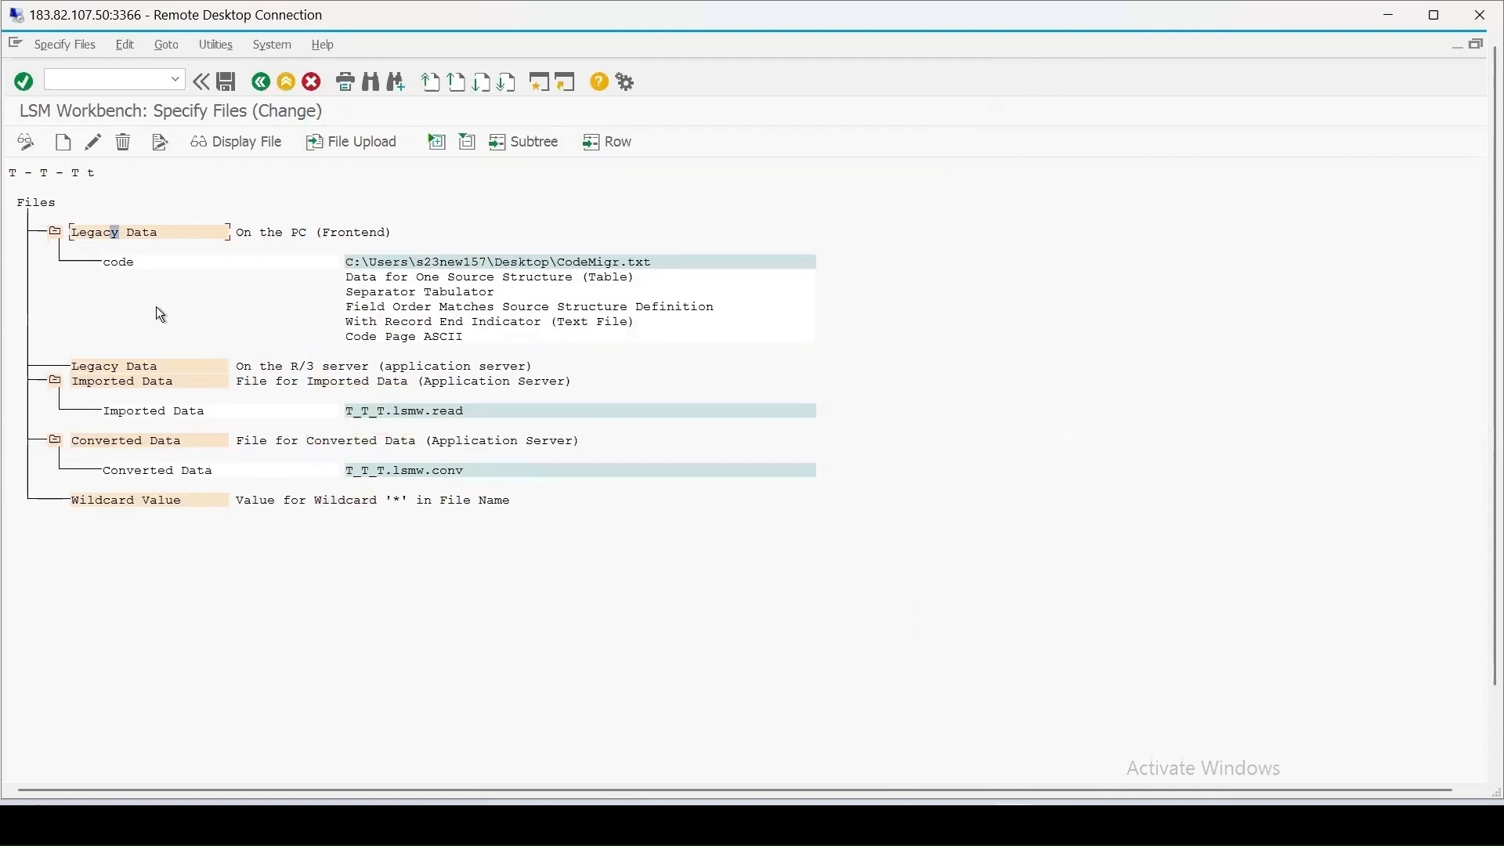
pyautogui.click(252, 82)
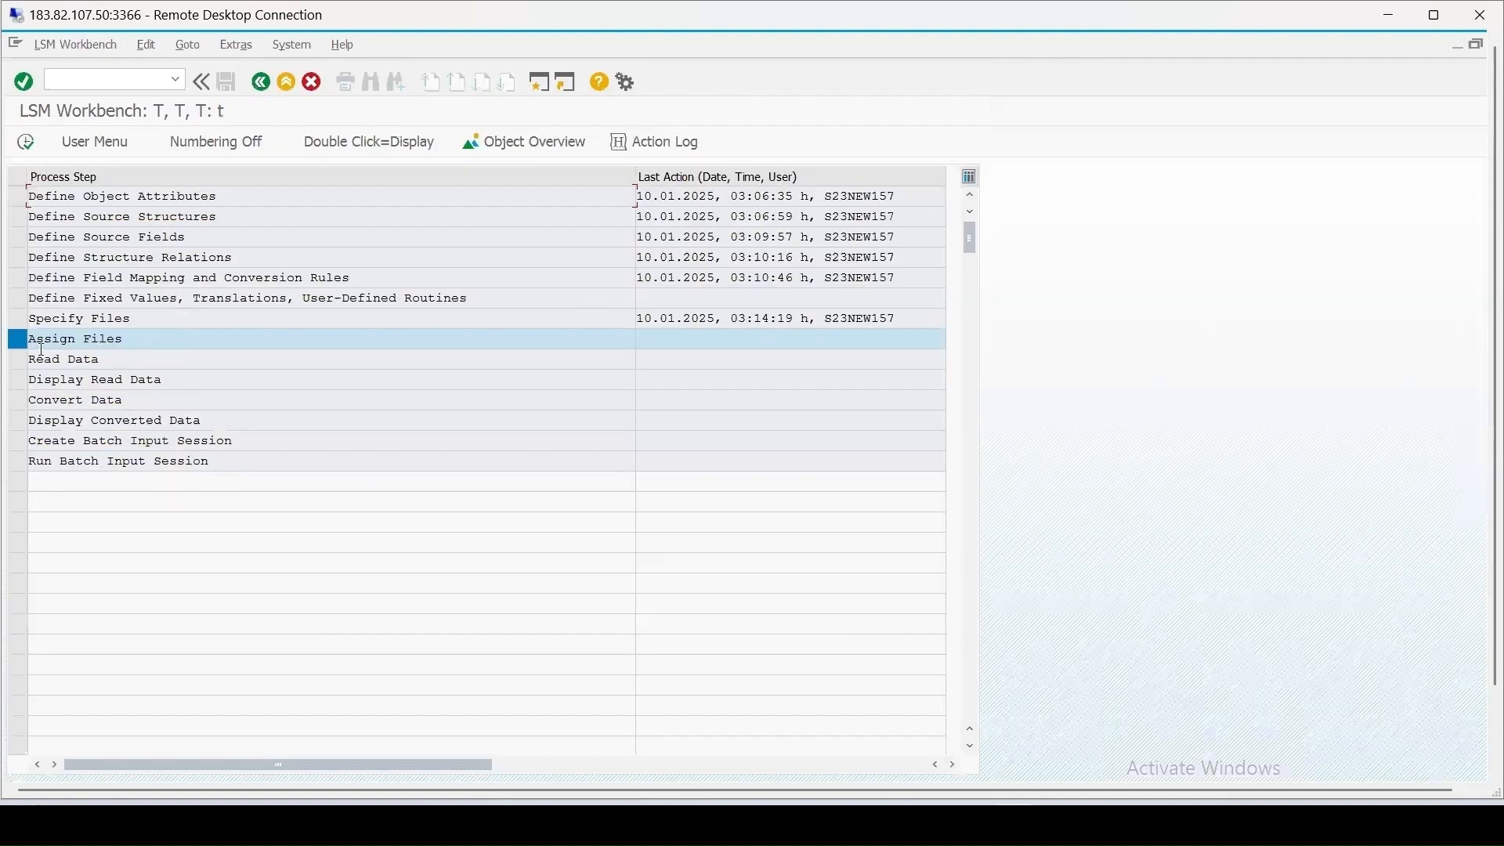
# Open Assign Files in change mode, try to create a file assignment for source structure SSTEST, and save and return
pyautogui.click(28, 149)
pyautogui.click(29, 146)
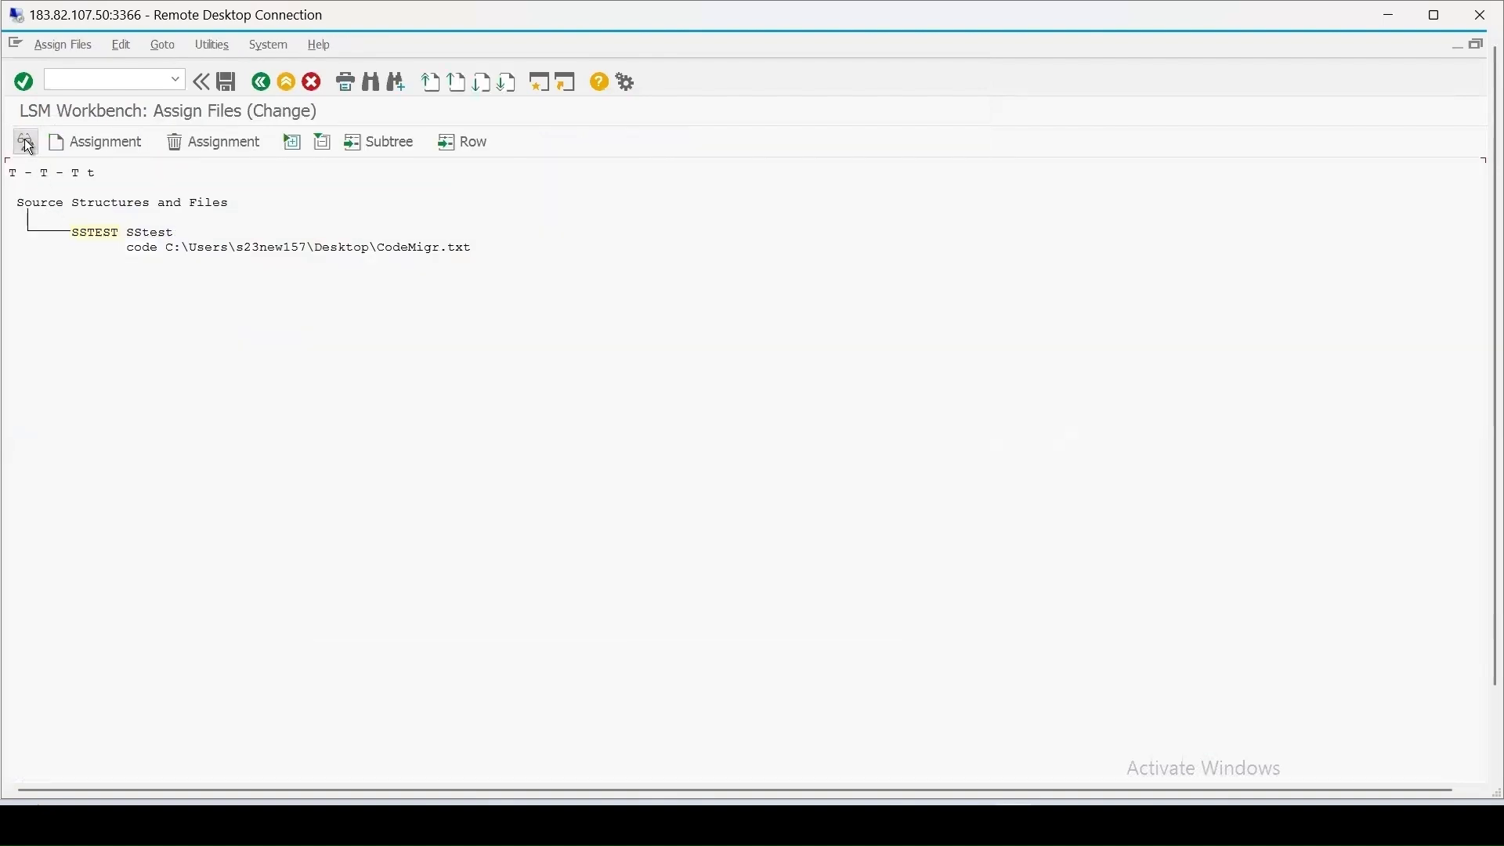
pyautogui.click(102, 233)
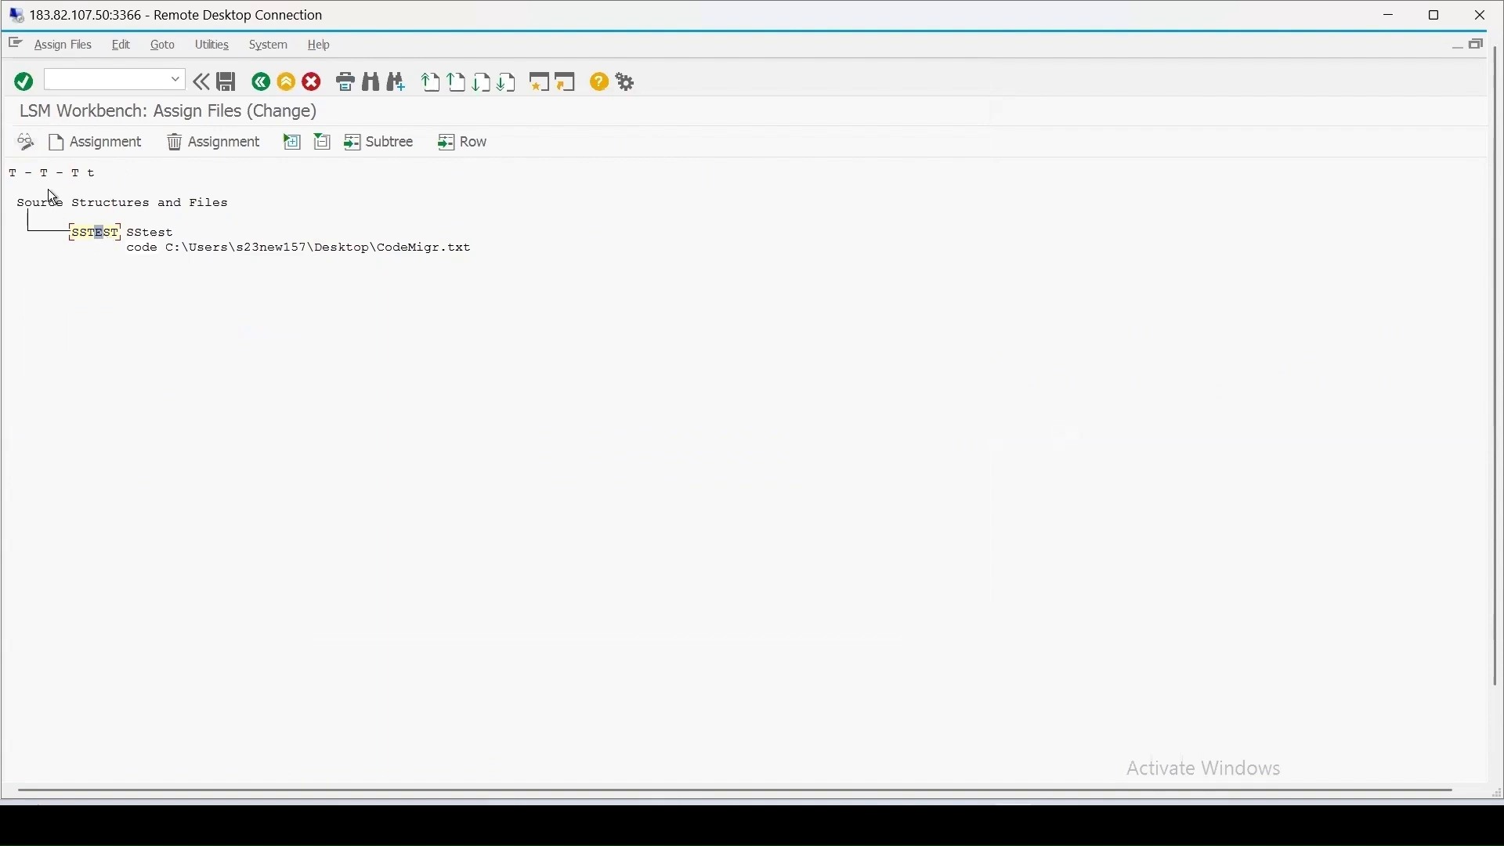
pyautogui.click(83, 144)
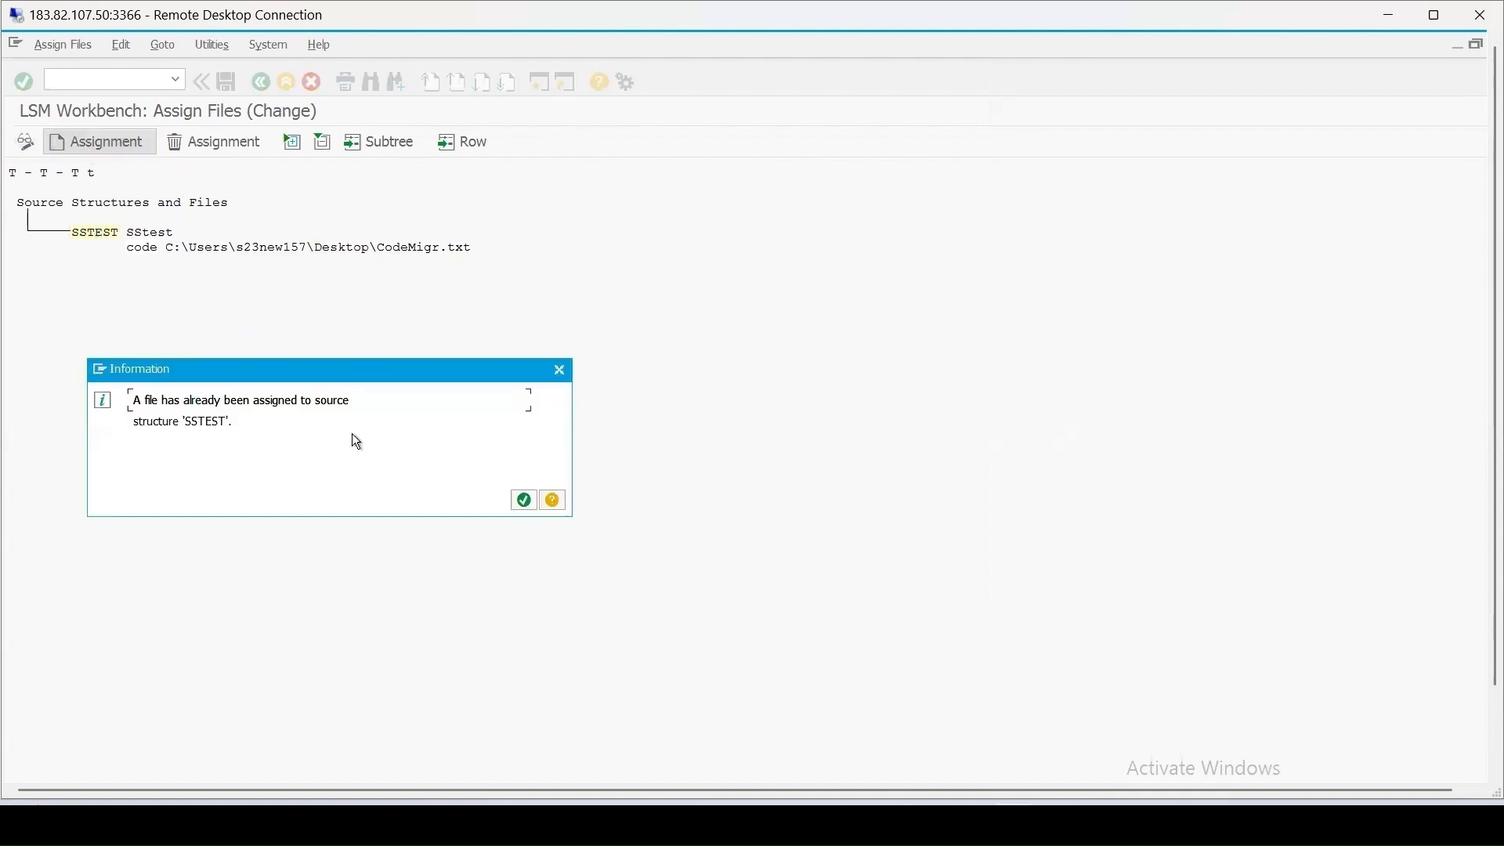
pyautogui.click(525, 502)
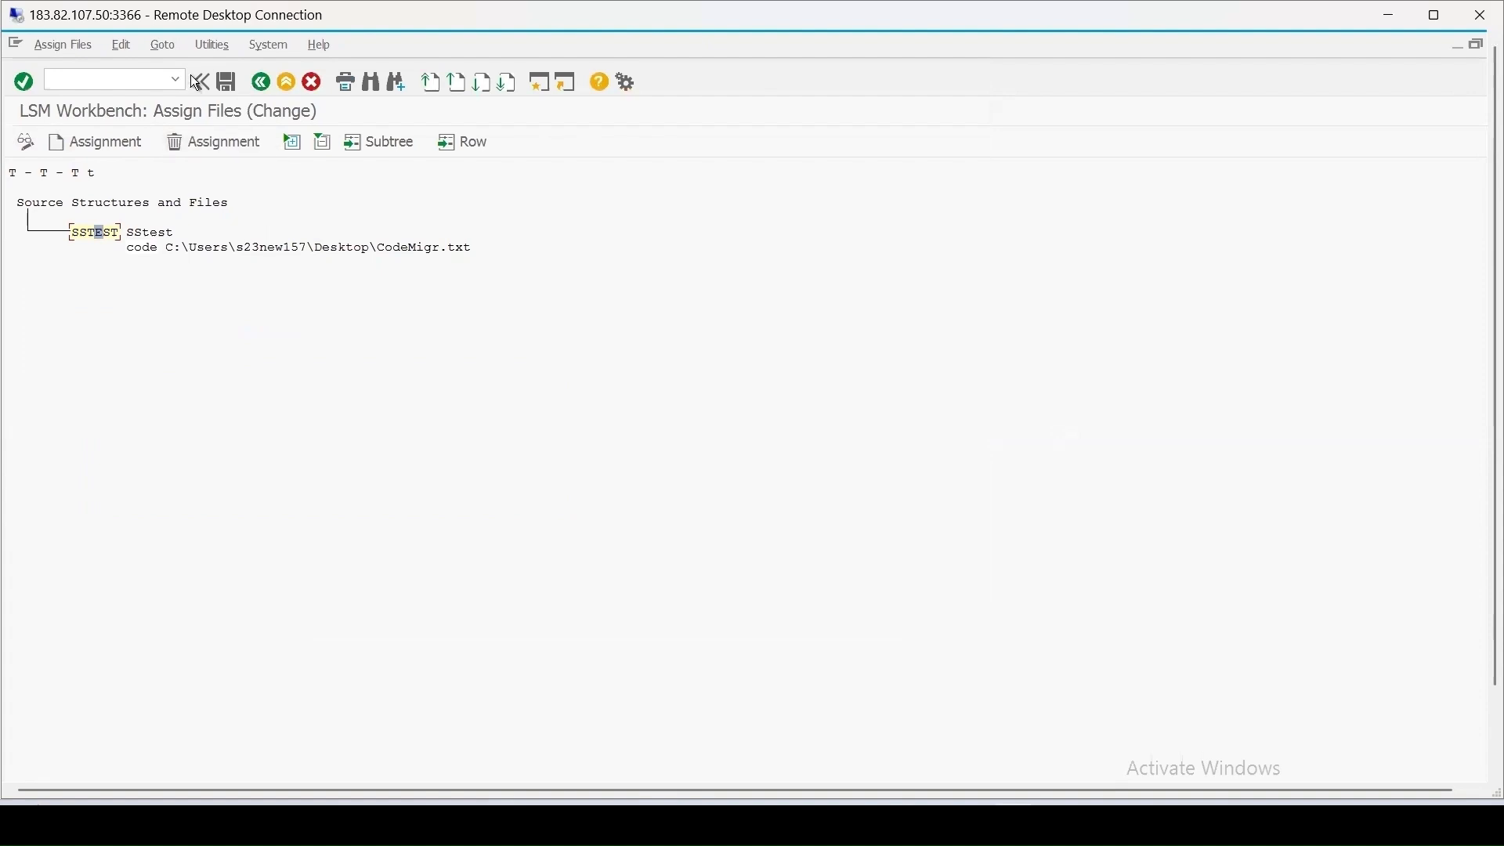
pyautogui.click(261, 82)
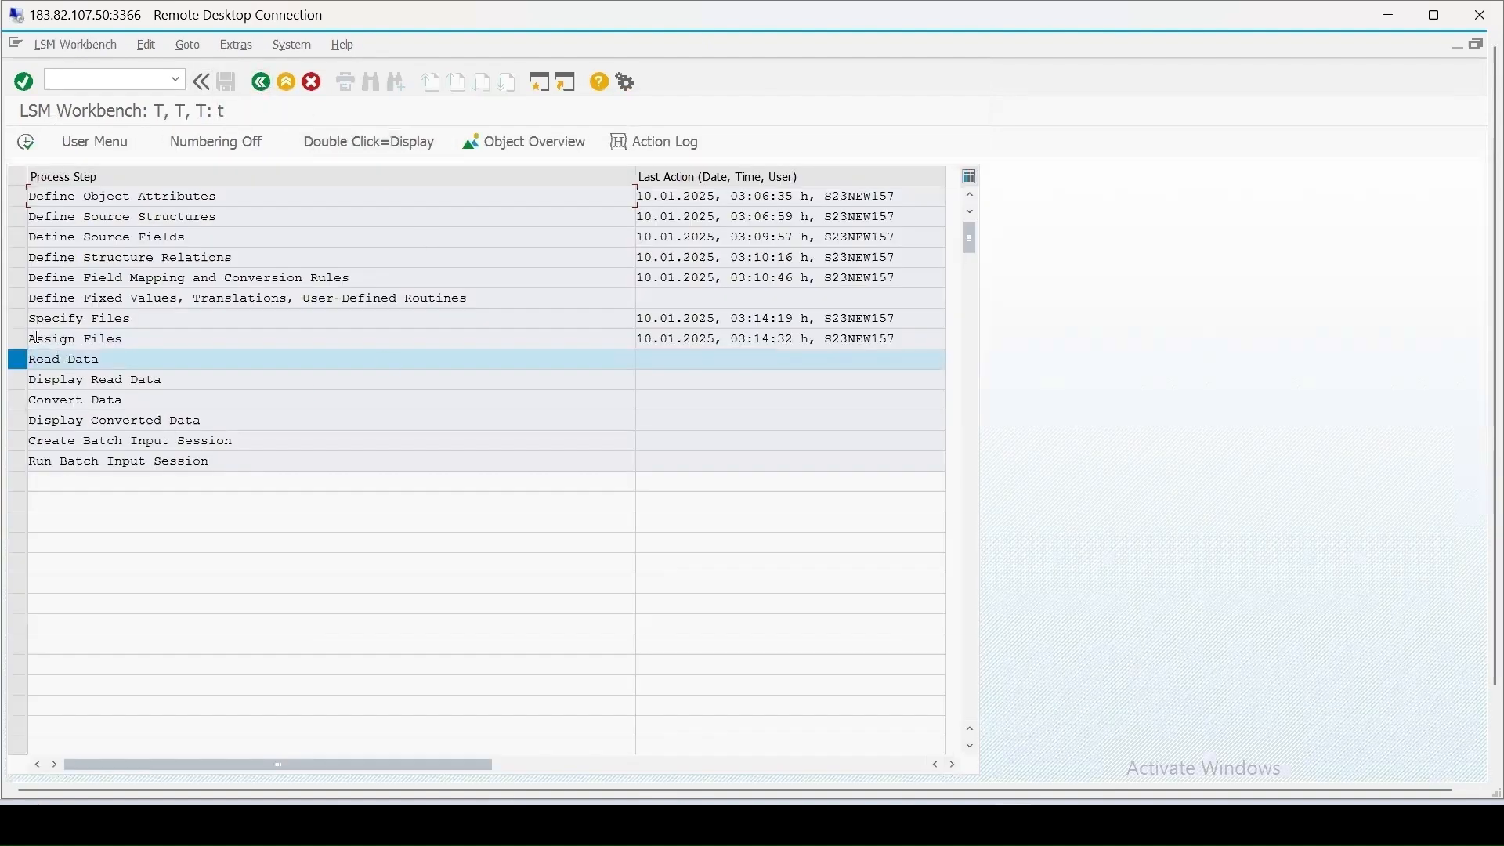
# Run Read Data with both value and date conversion options kept and no transaction number limit, and return to the process steps
pyautogui.click(26, 146)
pyautogui.click(26, 144)
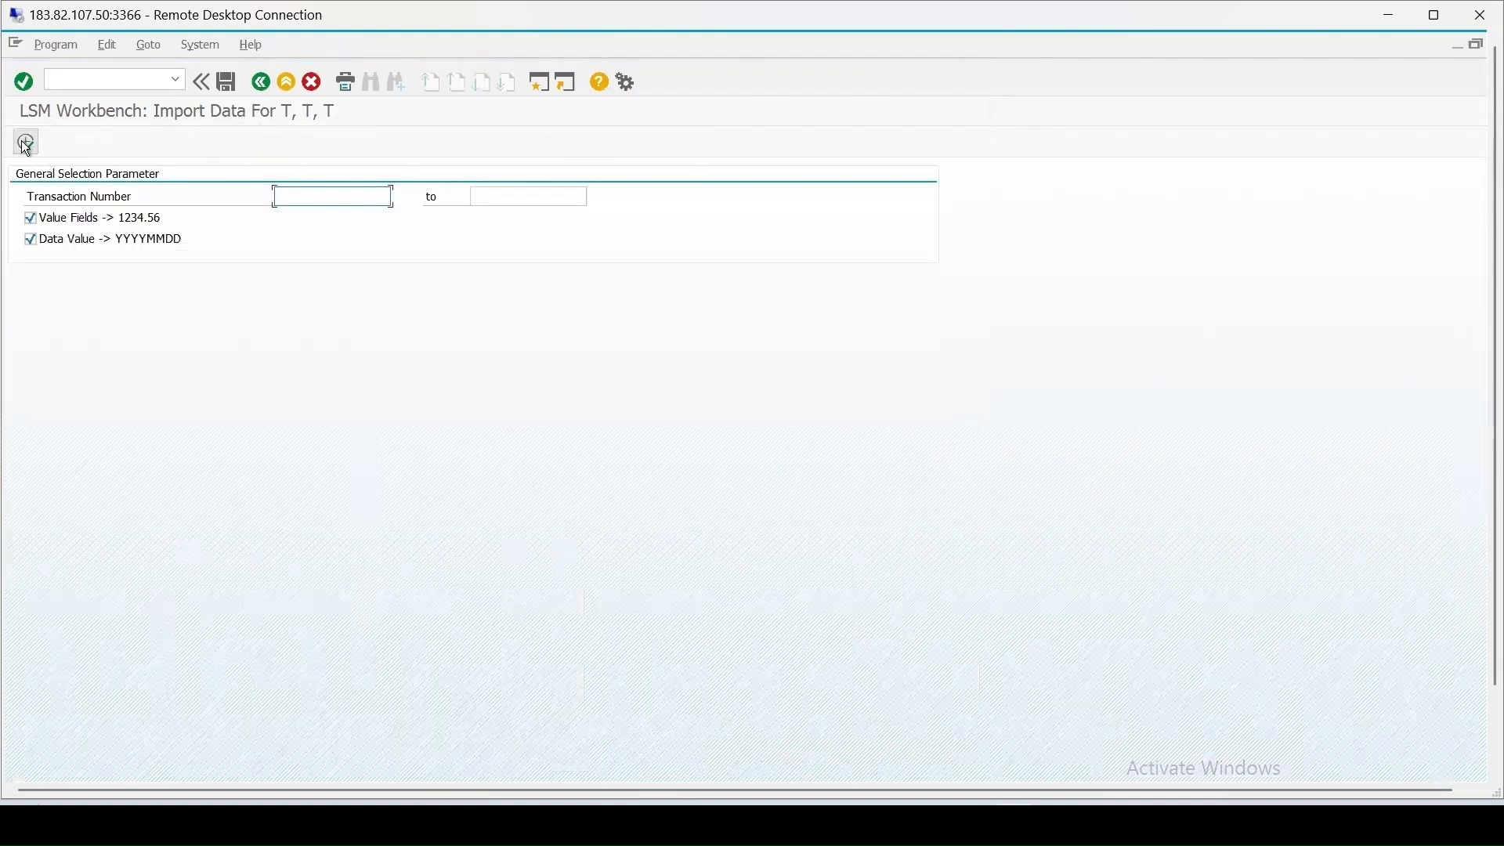
pyautogui.click(556, 487)
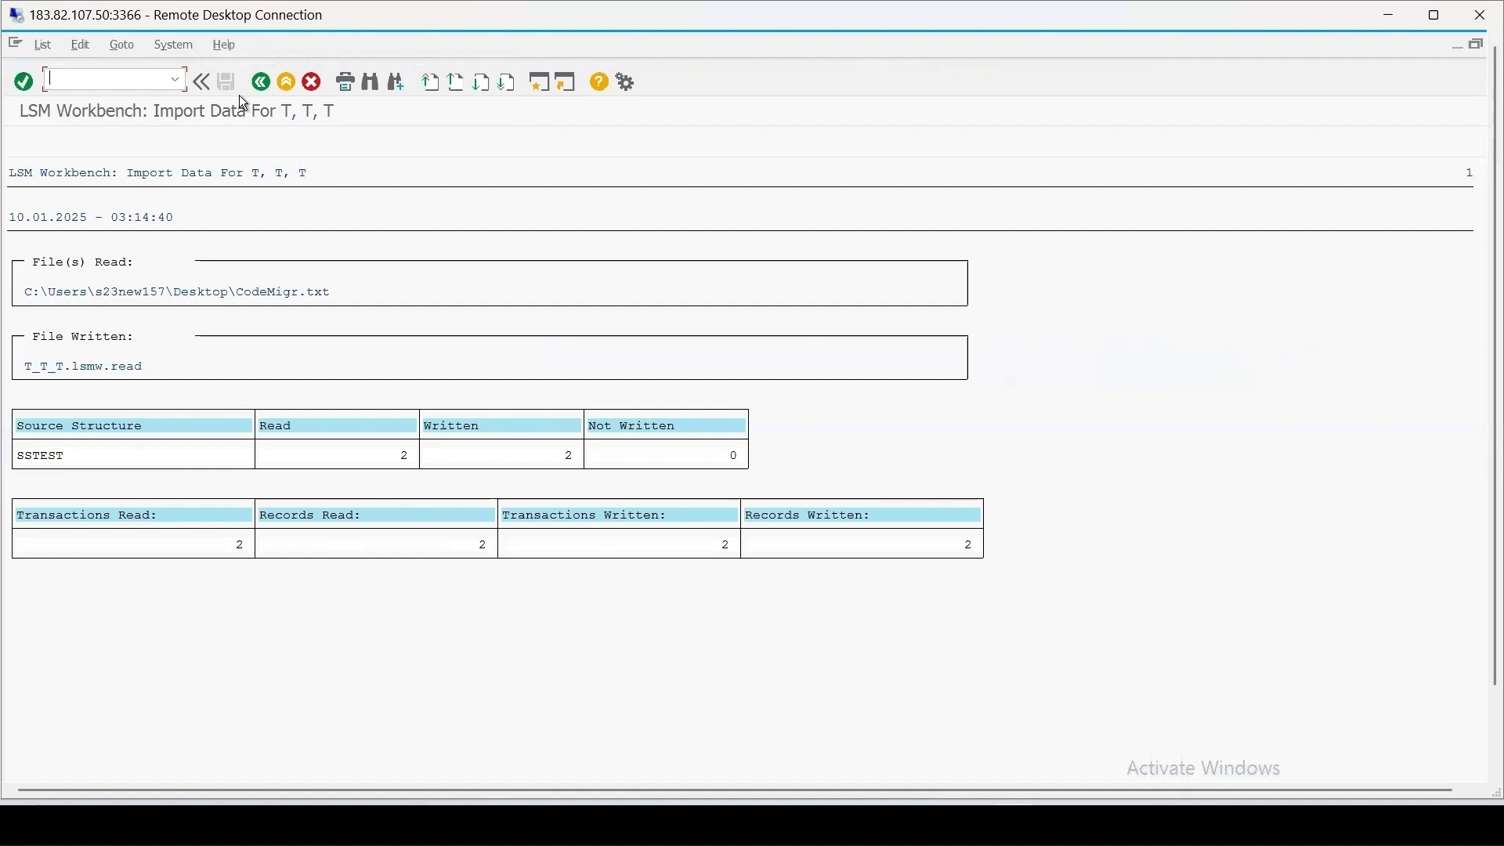
pyautogui.click(262, 89)
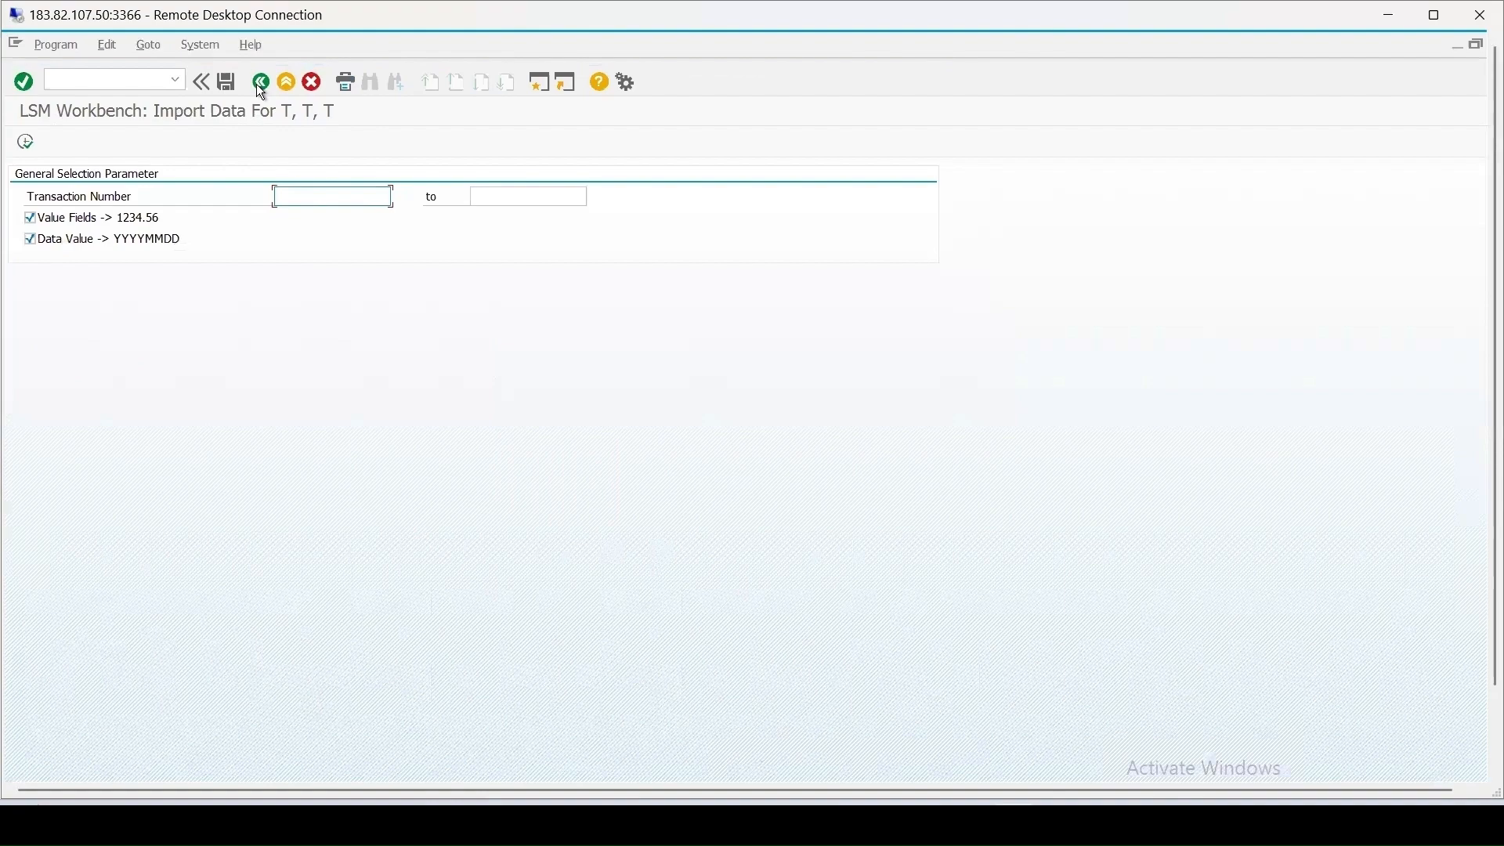
pyautogui.click(261, 83)
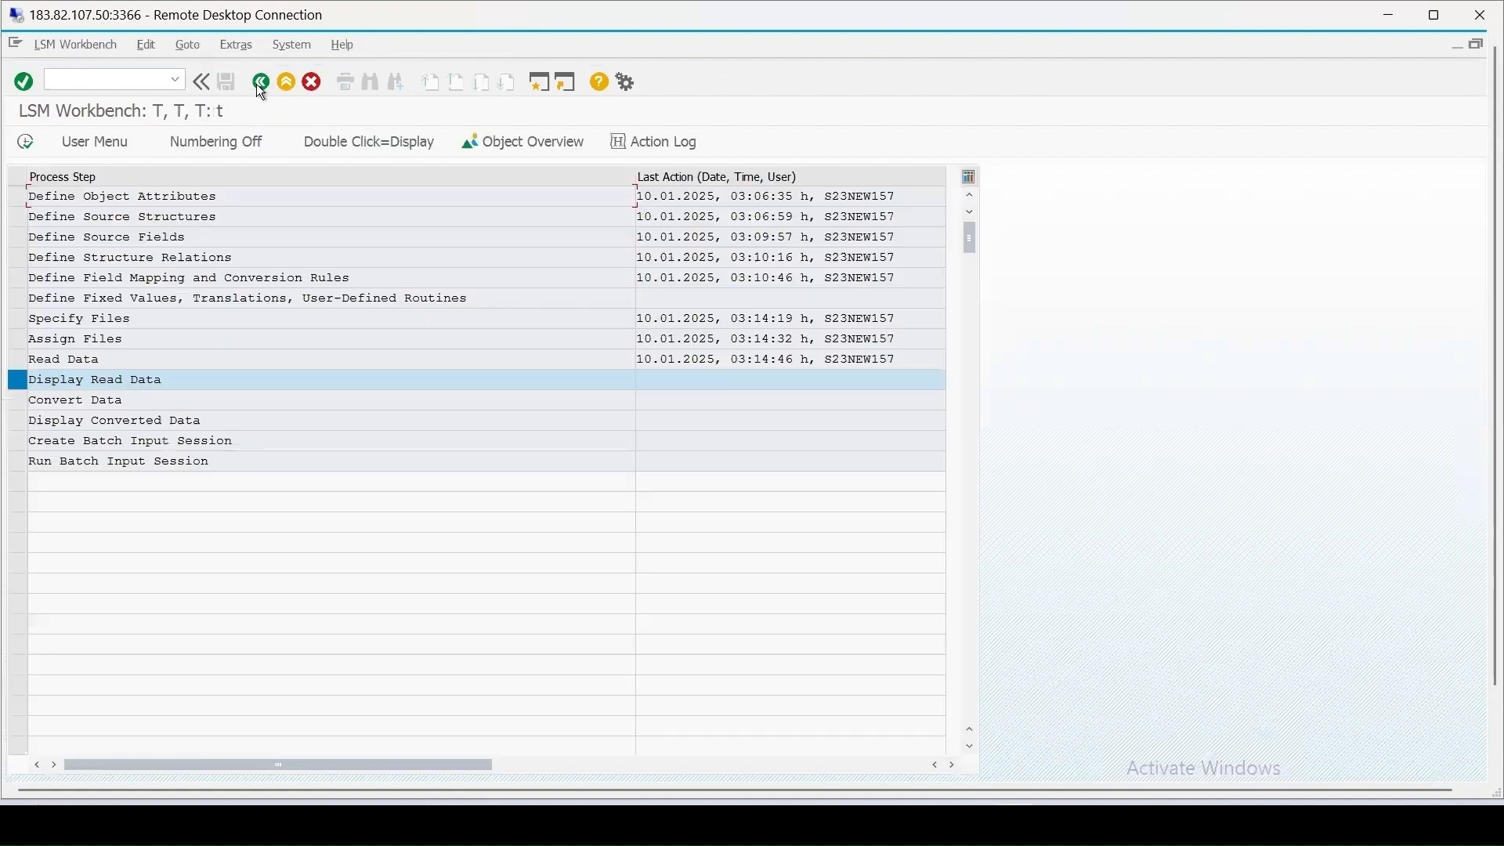
# Run Display Read Data up to line 10000 to review the imported records, and return to the process steps
pyautogui.click(25, 143)
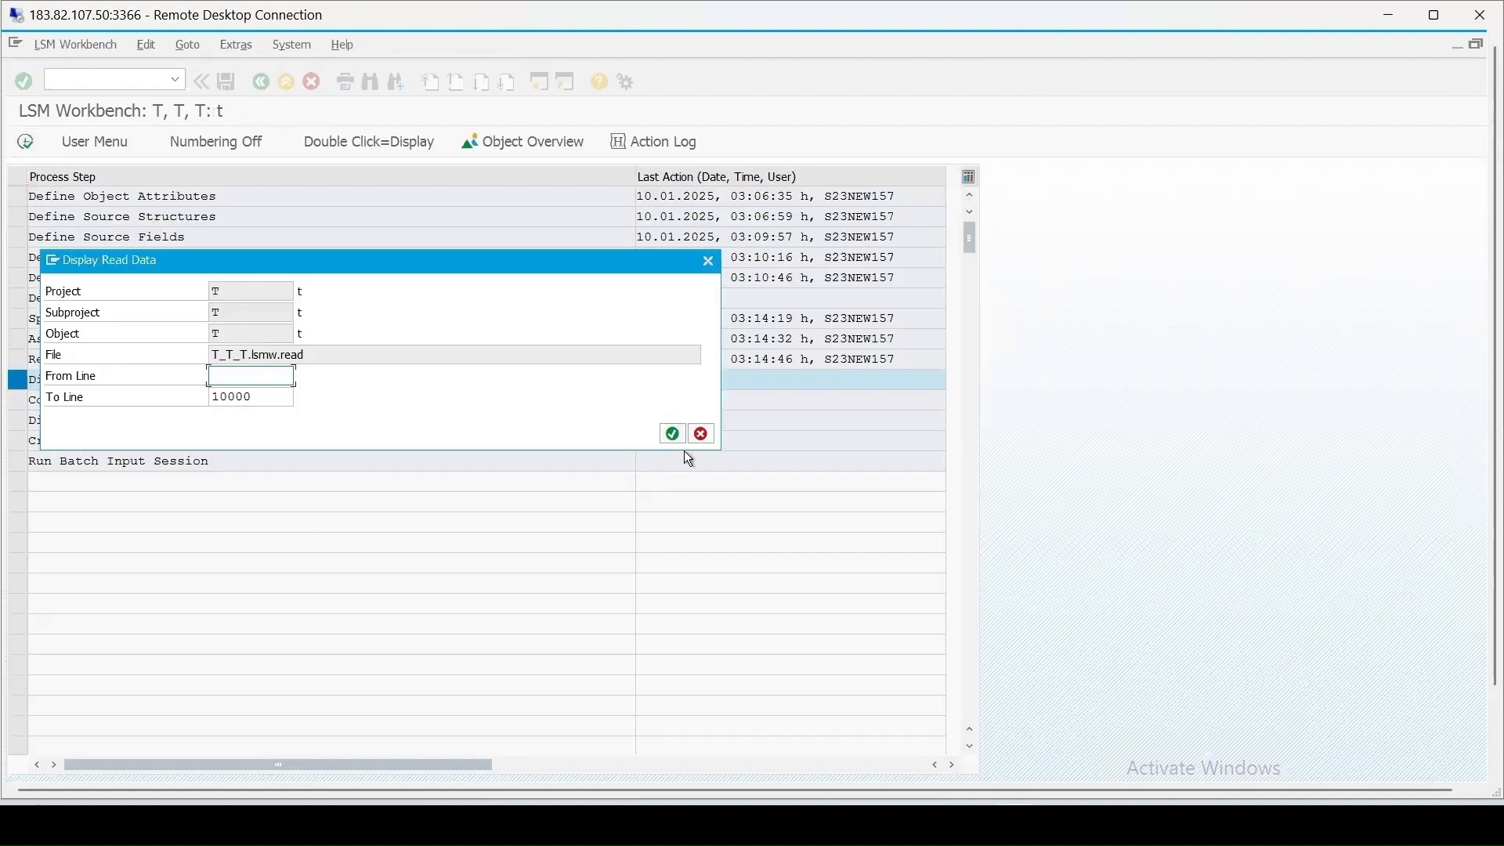
pyautogui.click(672, 434)
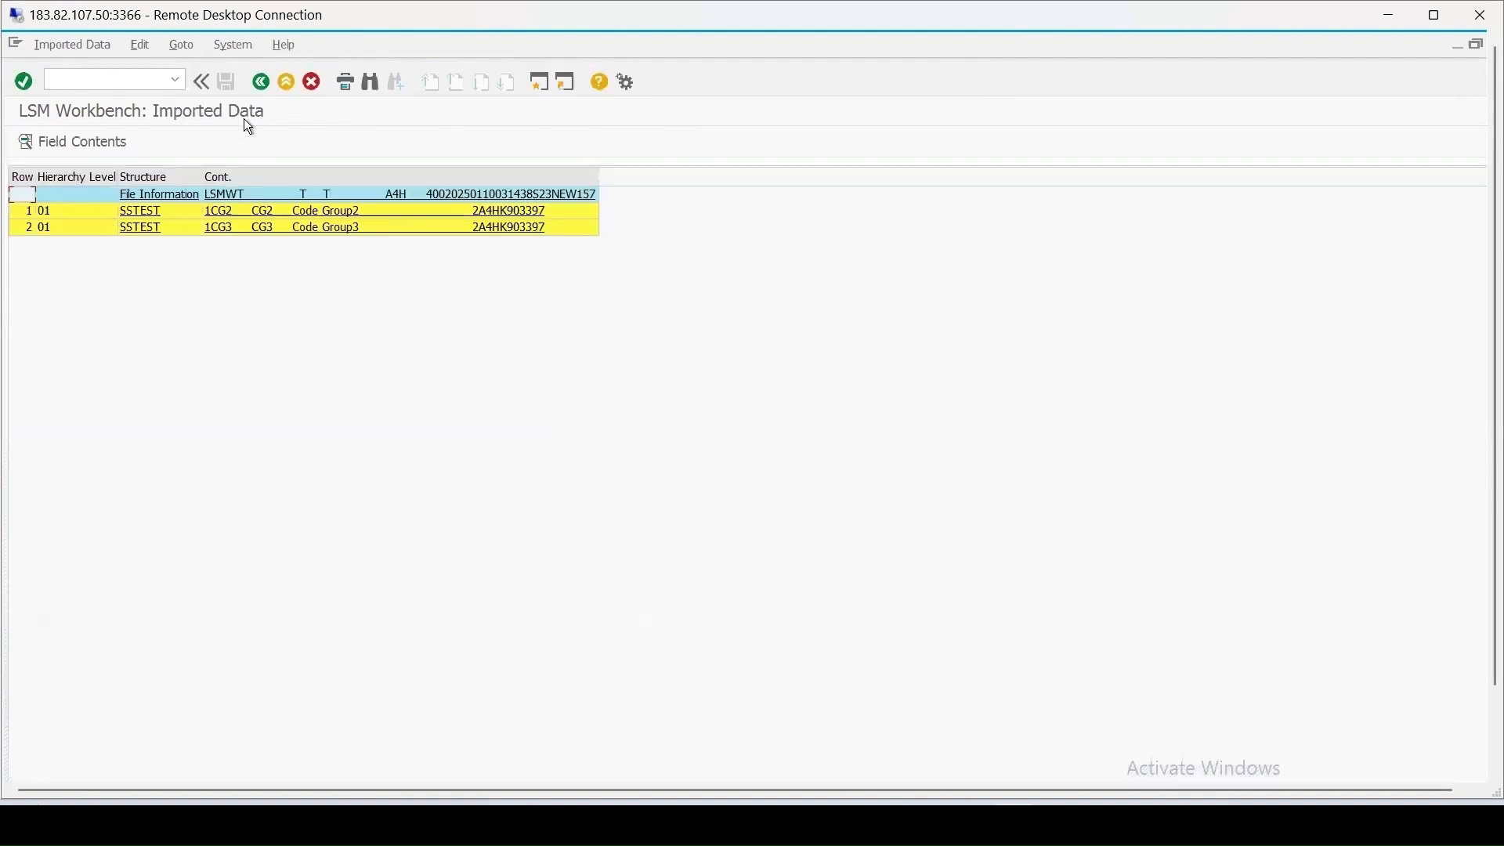
pyautogui.click(259, 81)
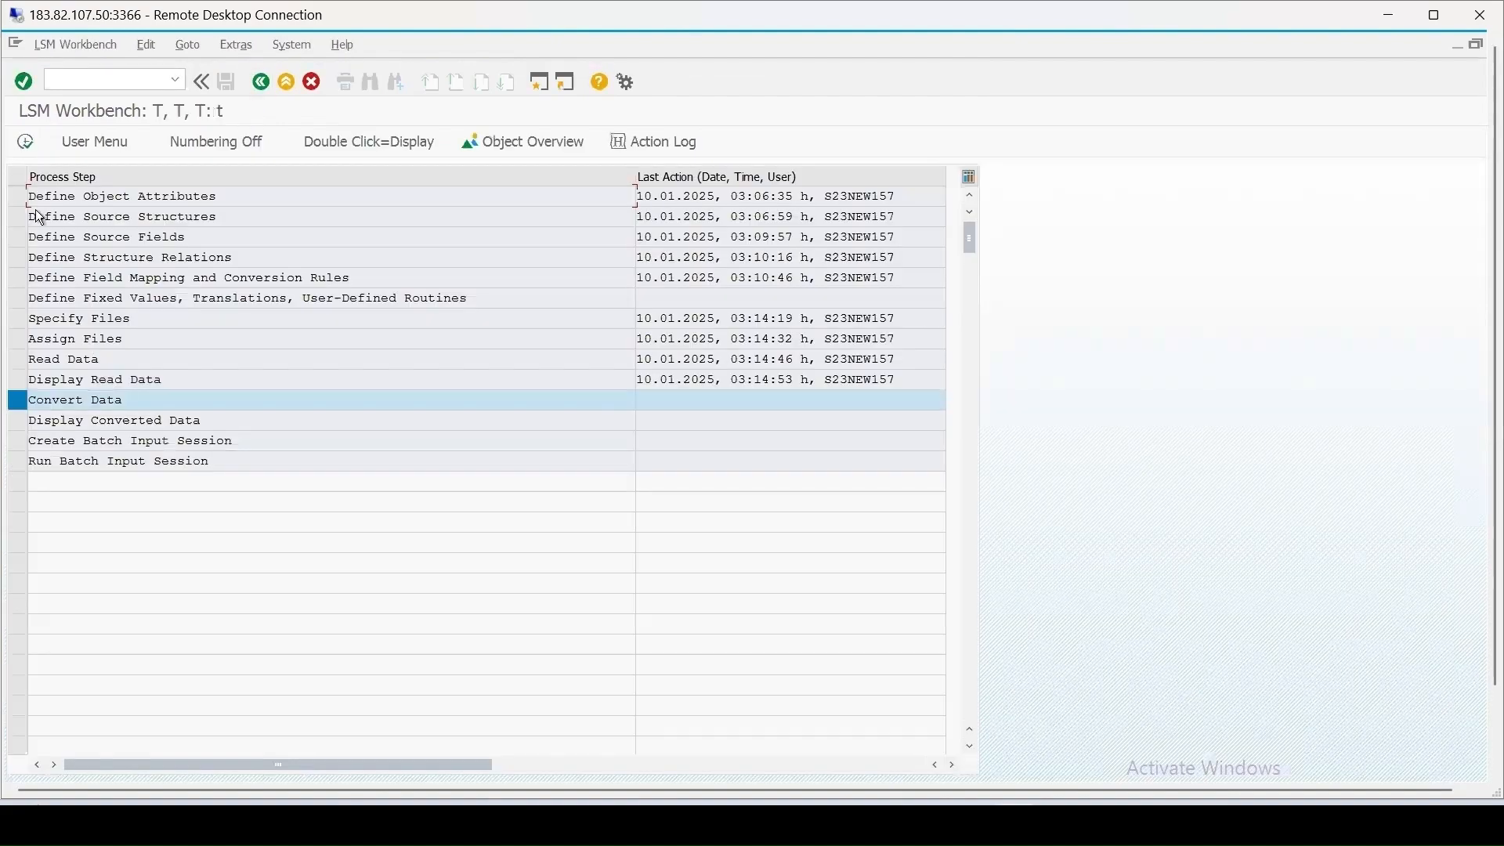
# Run Convert Data with no transaction number limit and return to the process steps
pyautogui.click(26, 143)
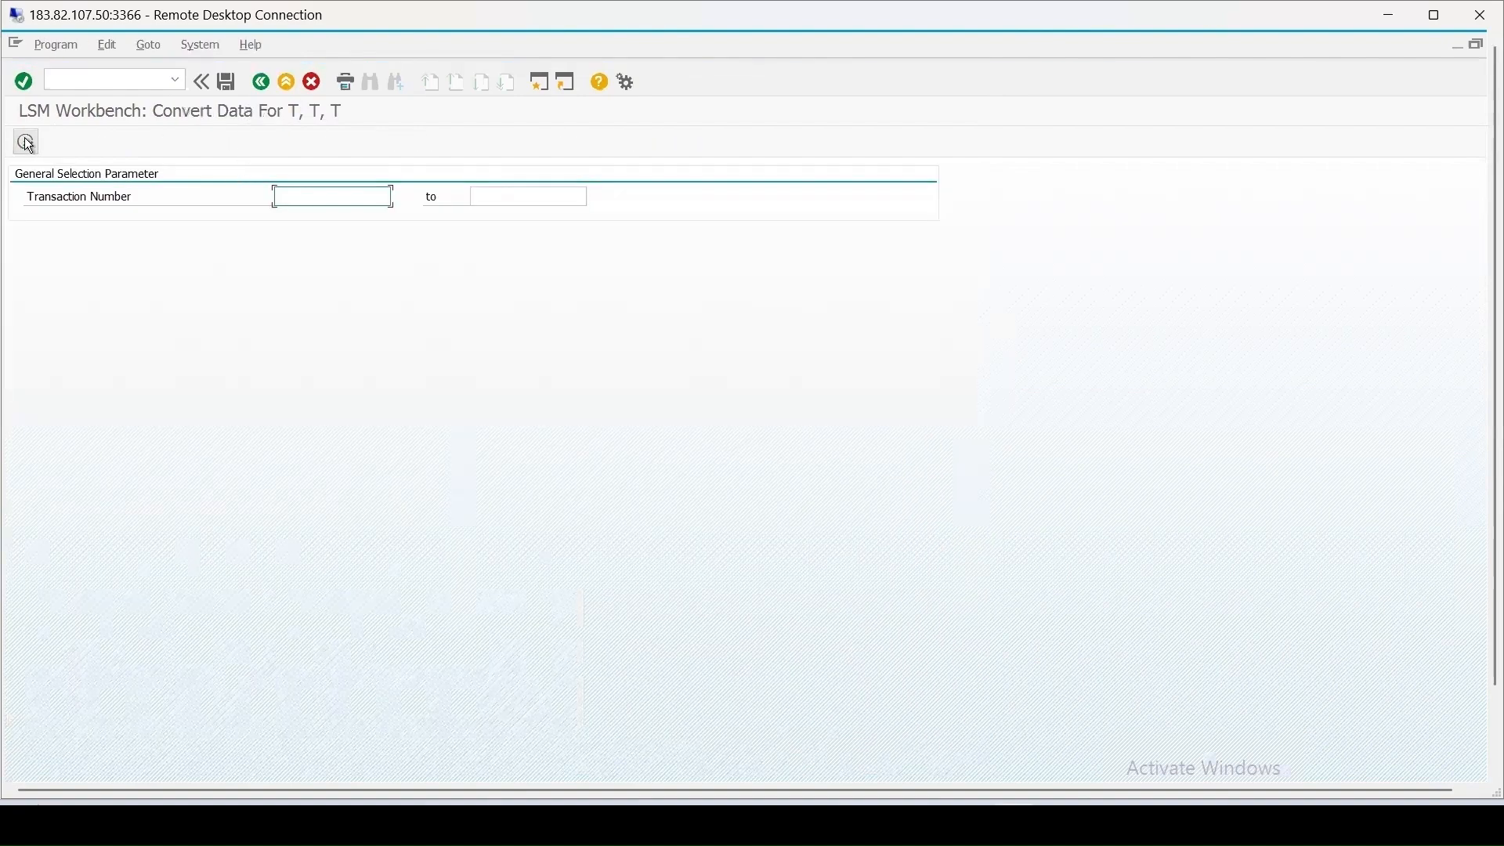
pyautogui.click(27, 144)
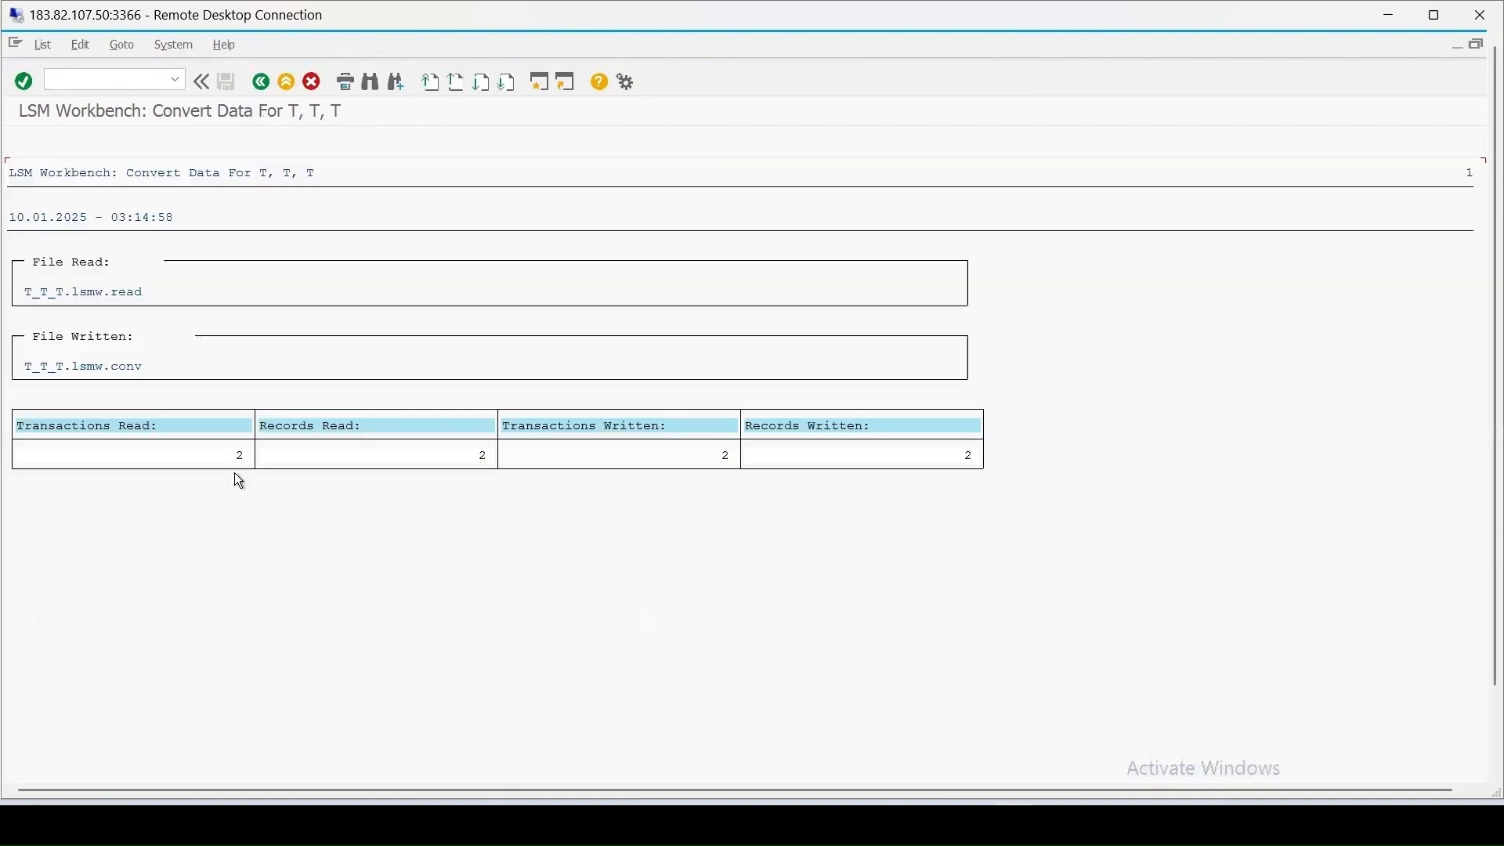
pyautogui.click(261, 81)
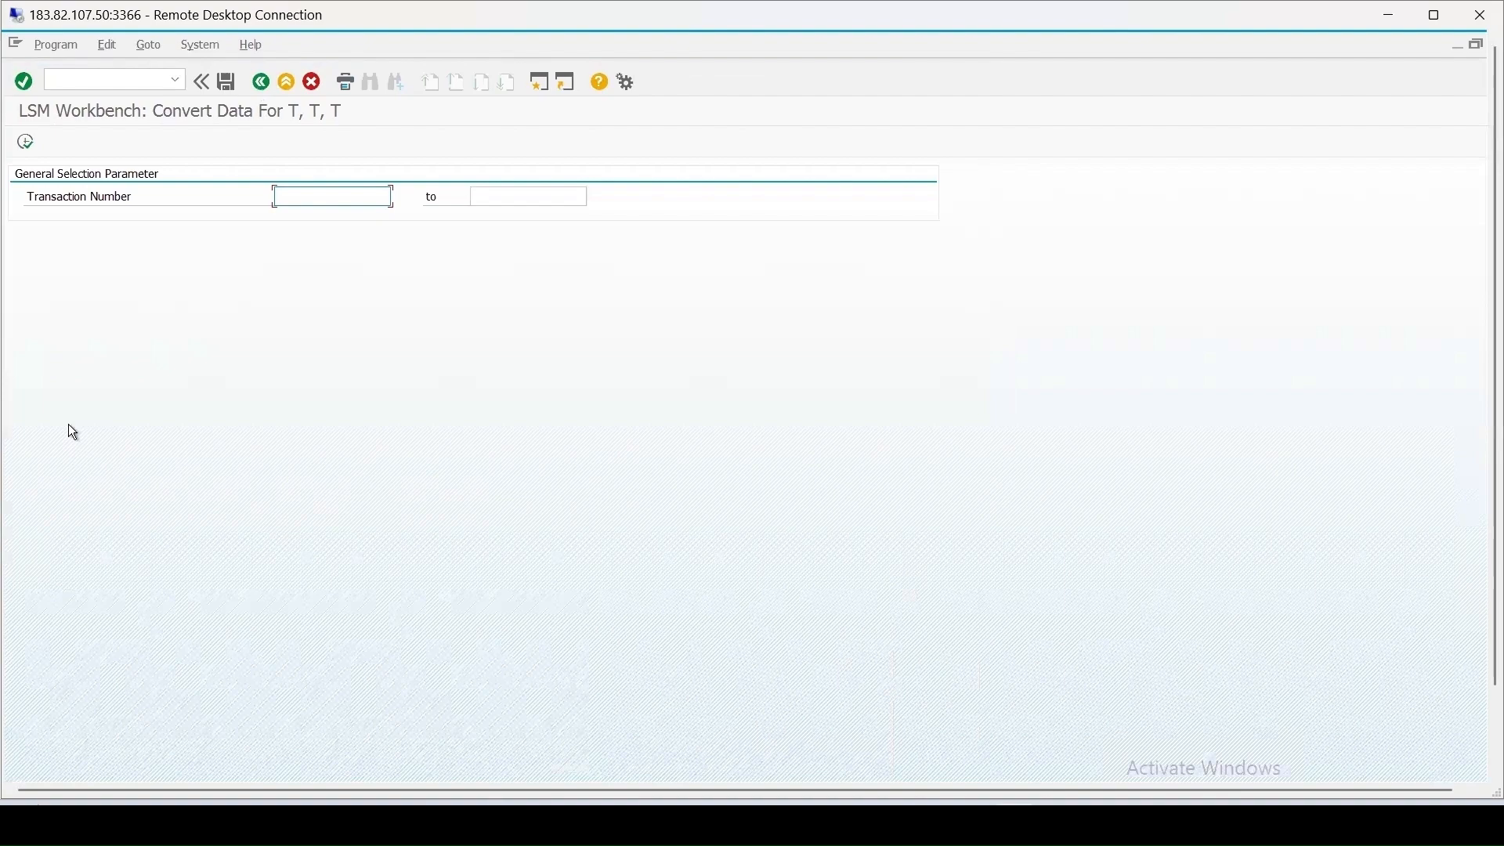
pyautogui.click(262, 82)
# Run Display Converted Data, open the field contents of the first converted row, and return to the process steps
pyautogui.click(27, 144)
pyautogui.click(672, 435)
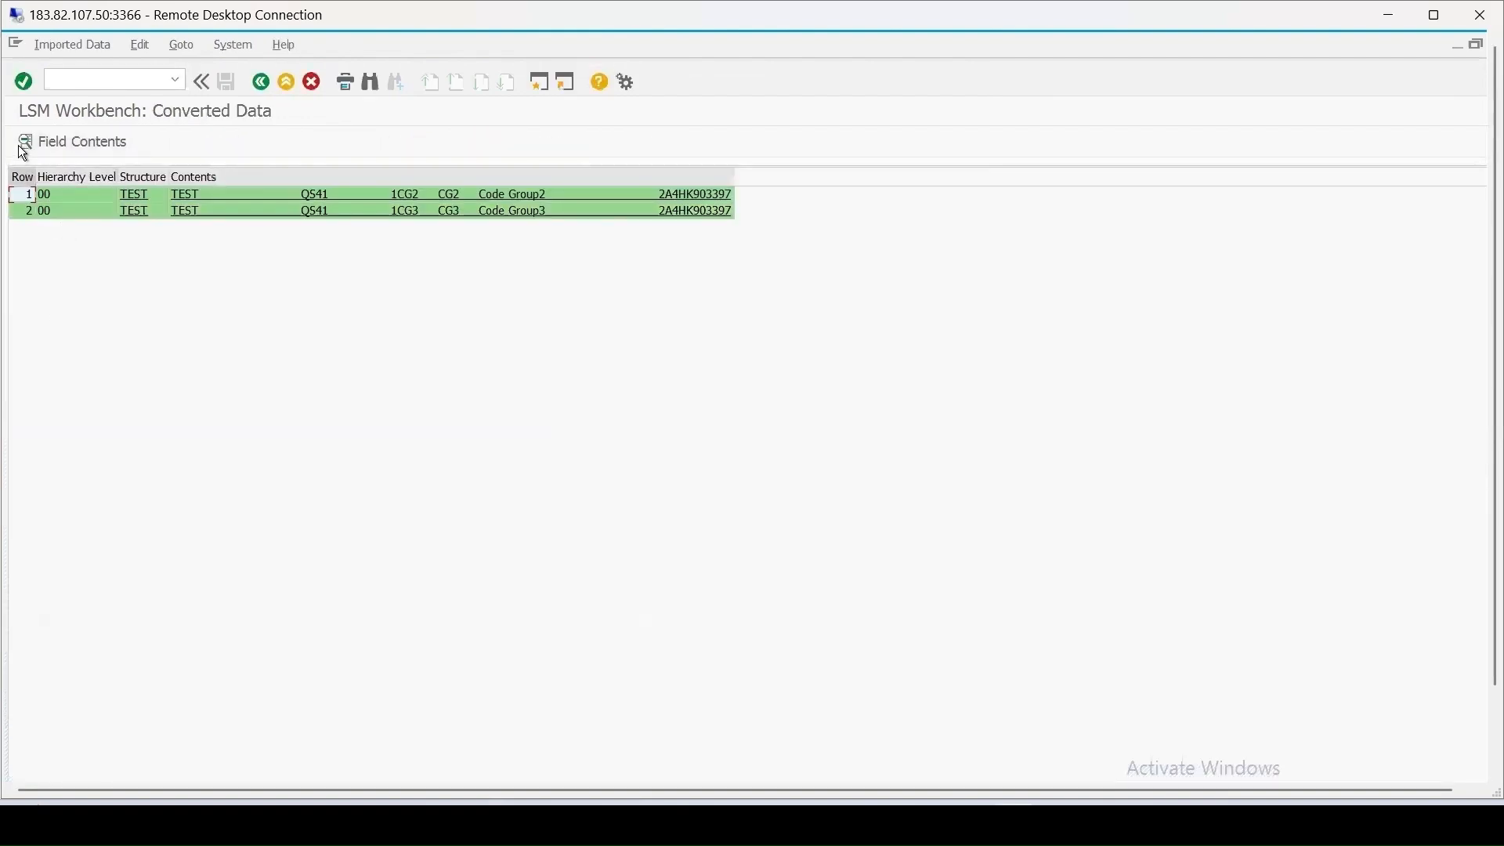
pyautogui.click(22, 196)
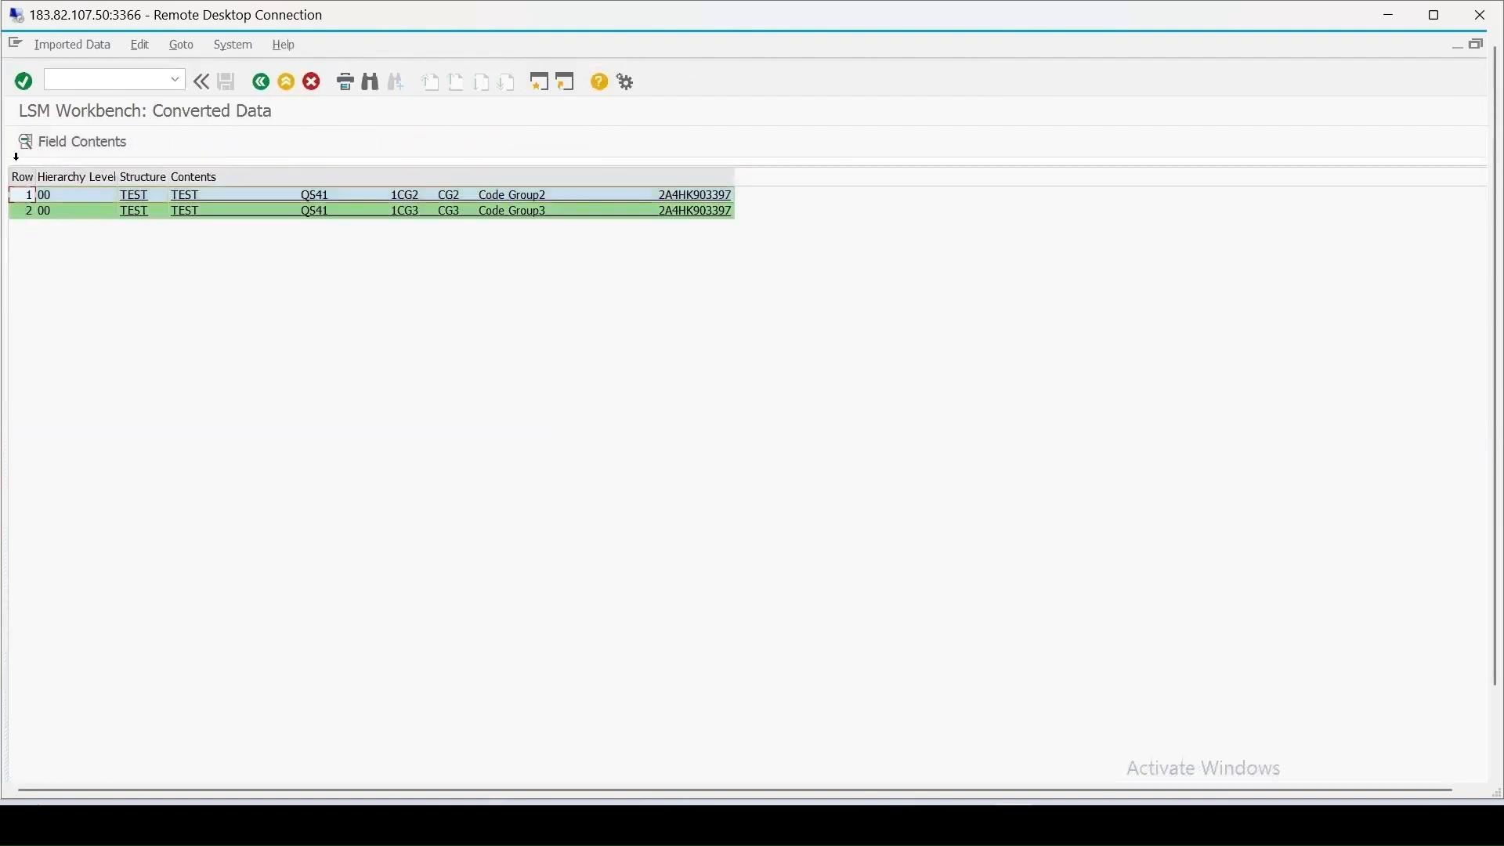
pyautogui.click(117, 145)
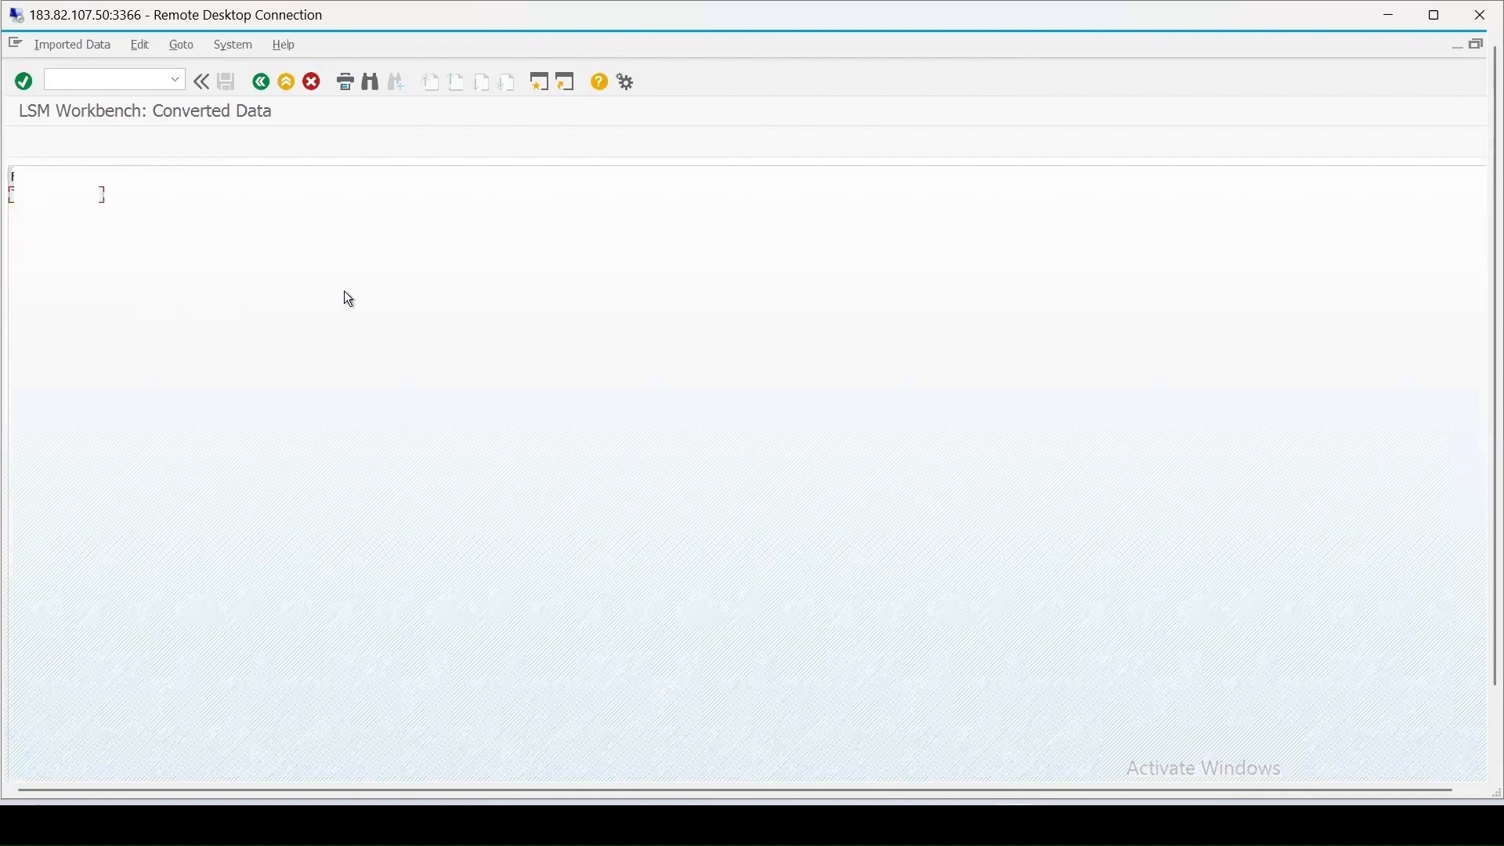
pyautogui.click(261, 82)
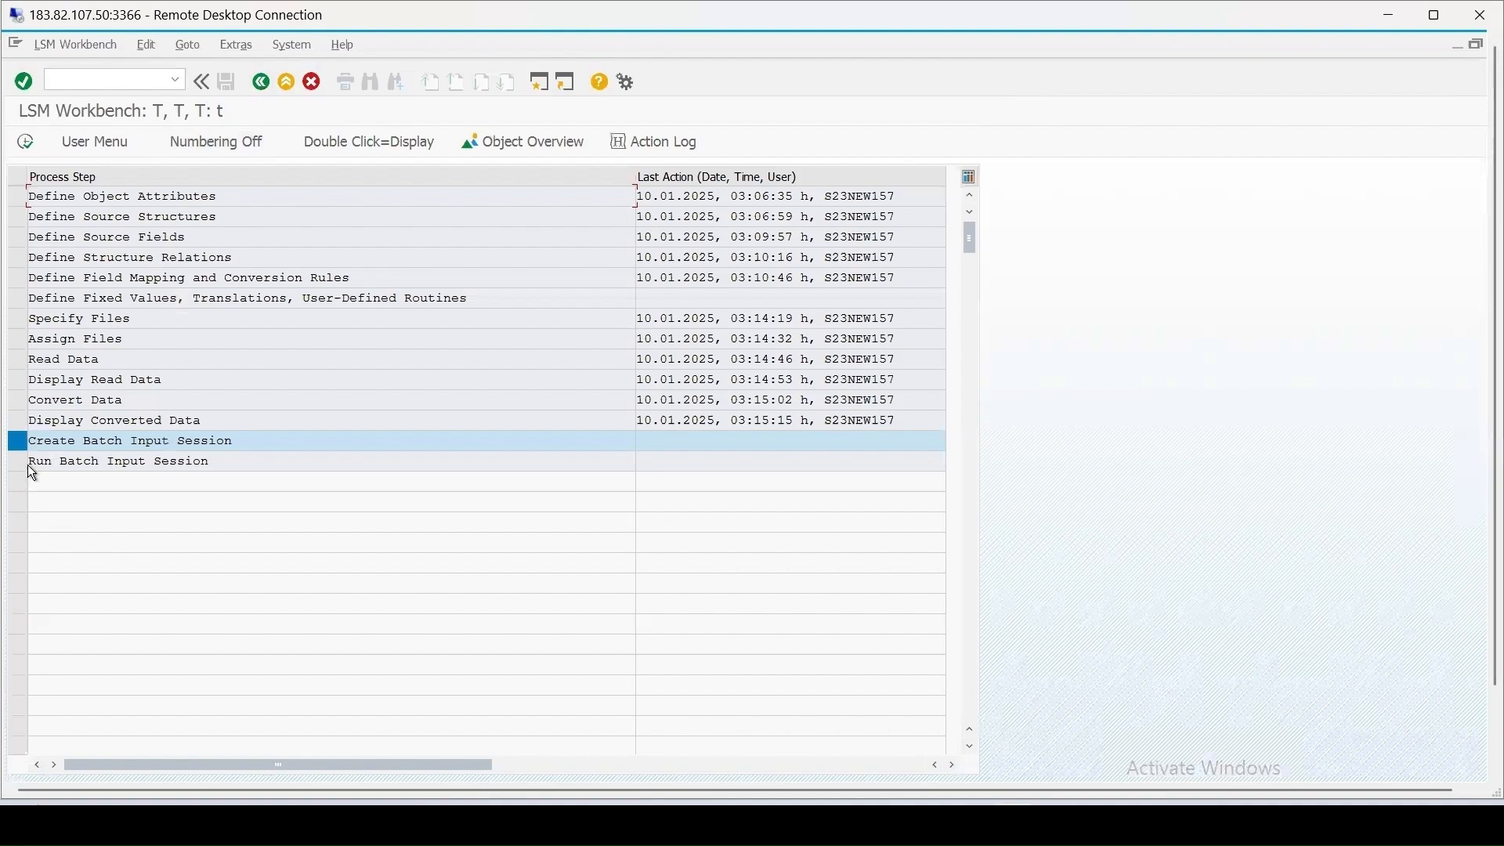
# Create batch input folder T from T_T_T.lsmw.conv without keeping the folder, and confirm the result
pyautogui.click(26, 145)
pyautogui.click(27, 143)
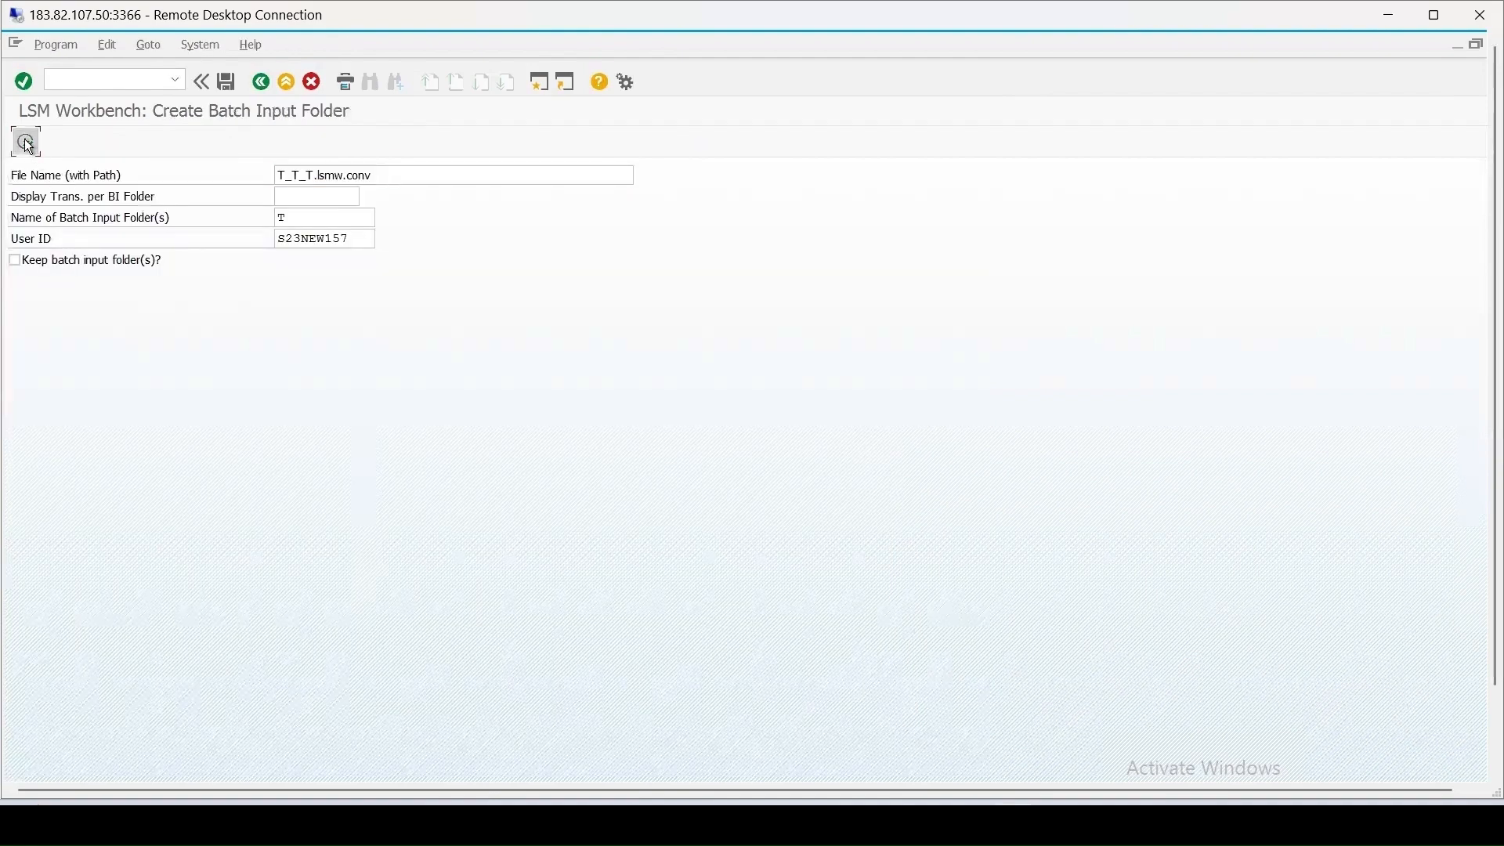
pyautogui.click(525, 562)
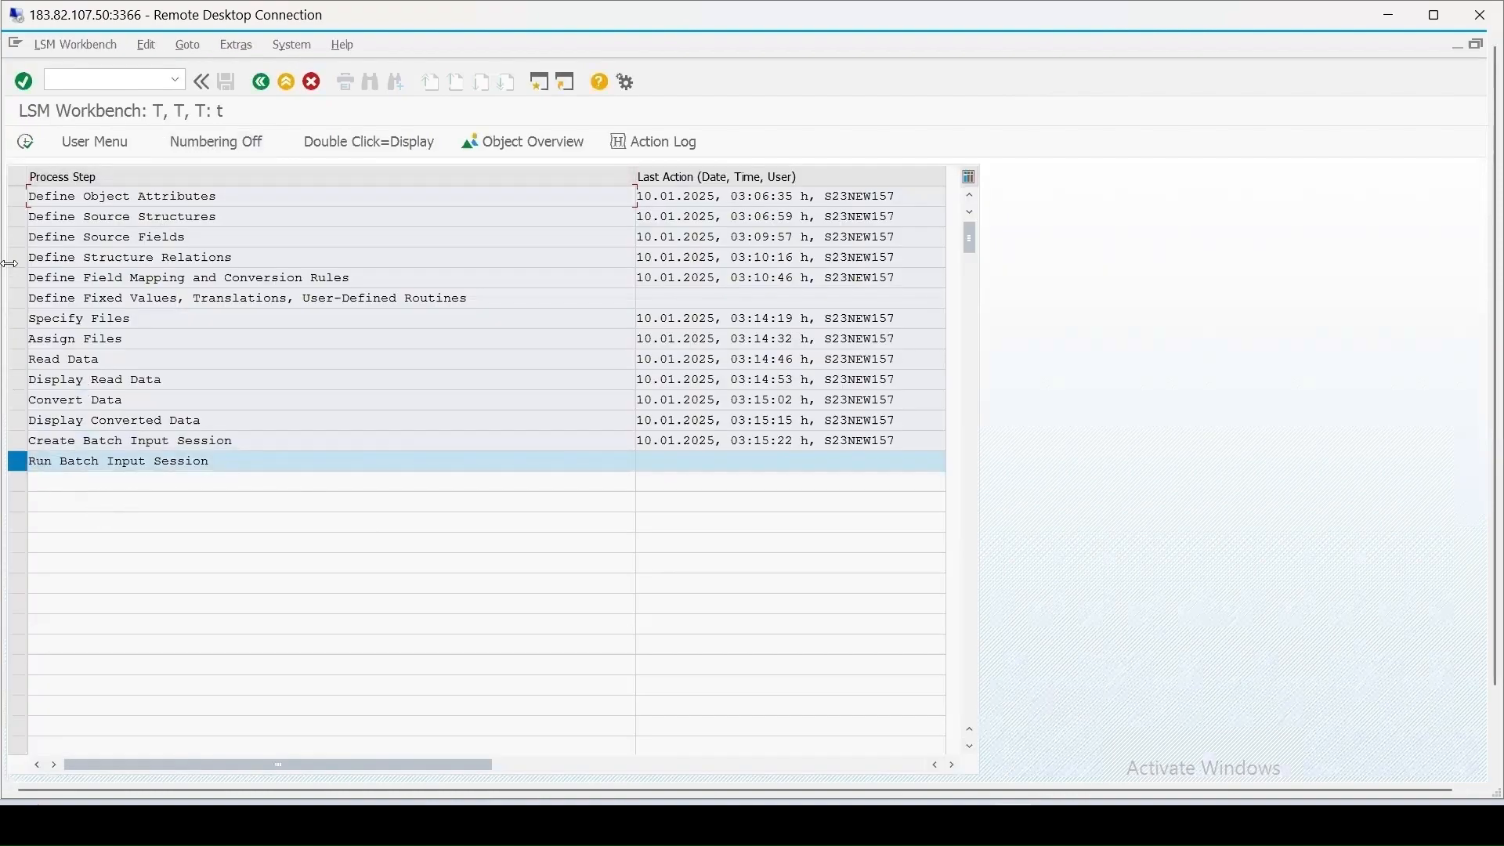
# Run batch input session T in process/foreground mode with default dynpro size, and return to the session overview once processing is done
pyautogui.click(24, 143)
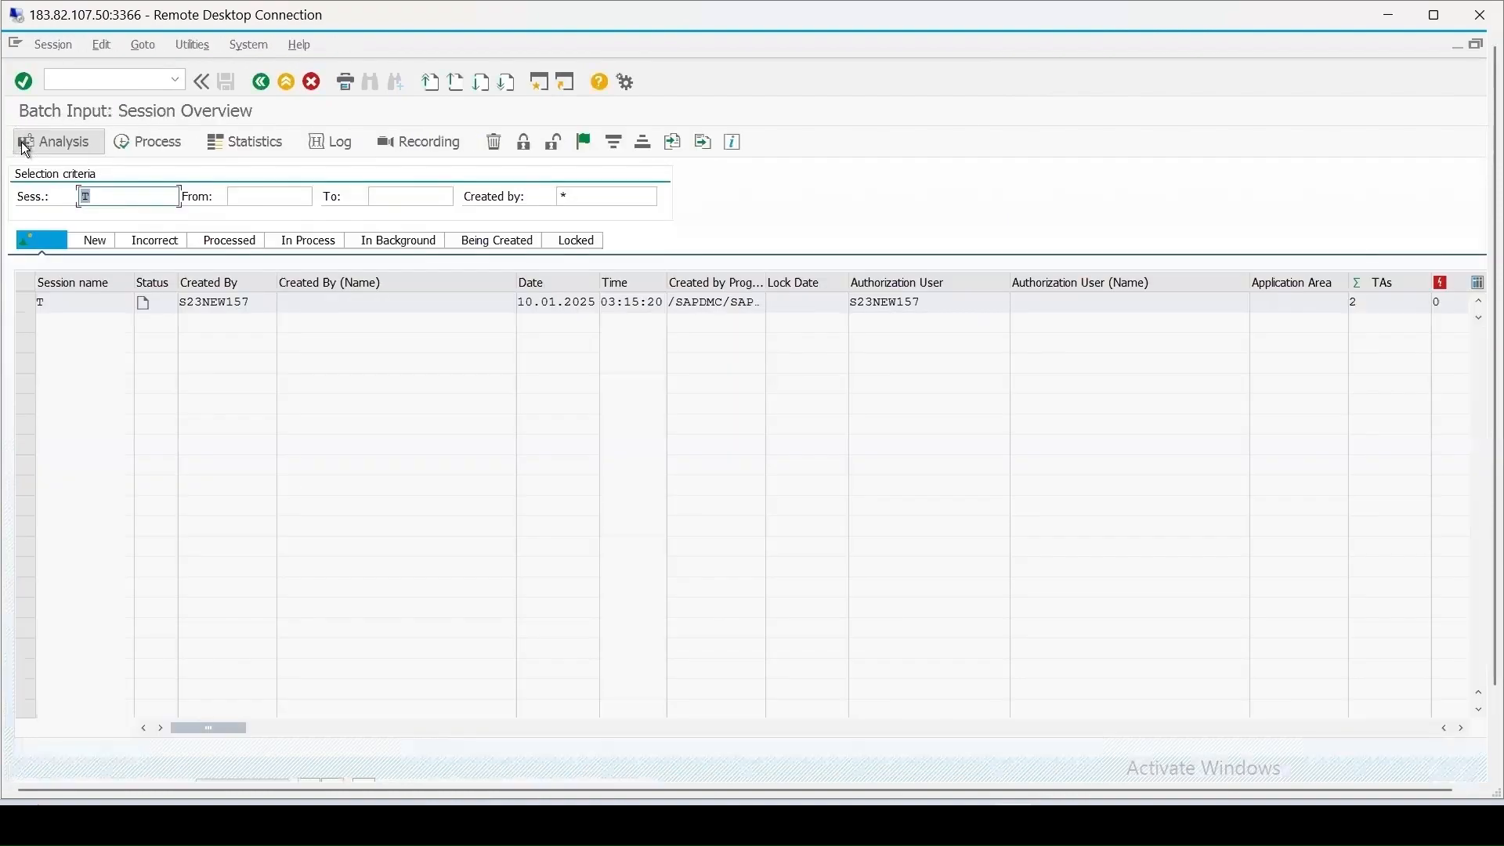
pyautogui.click(26, 302)
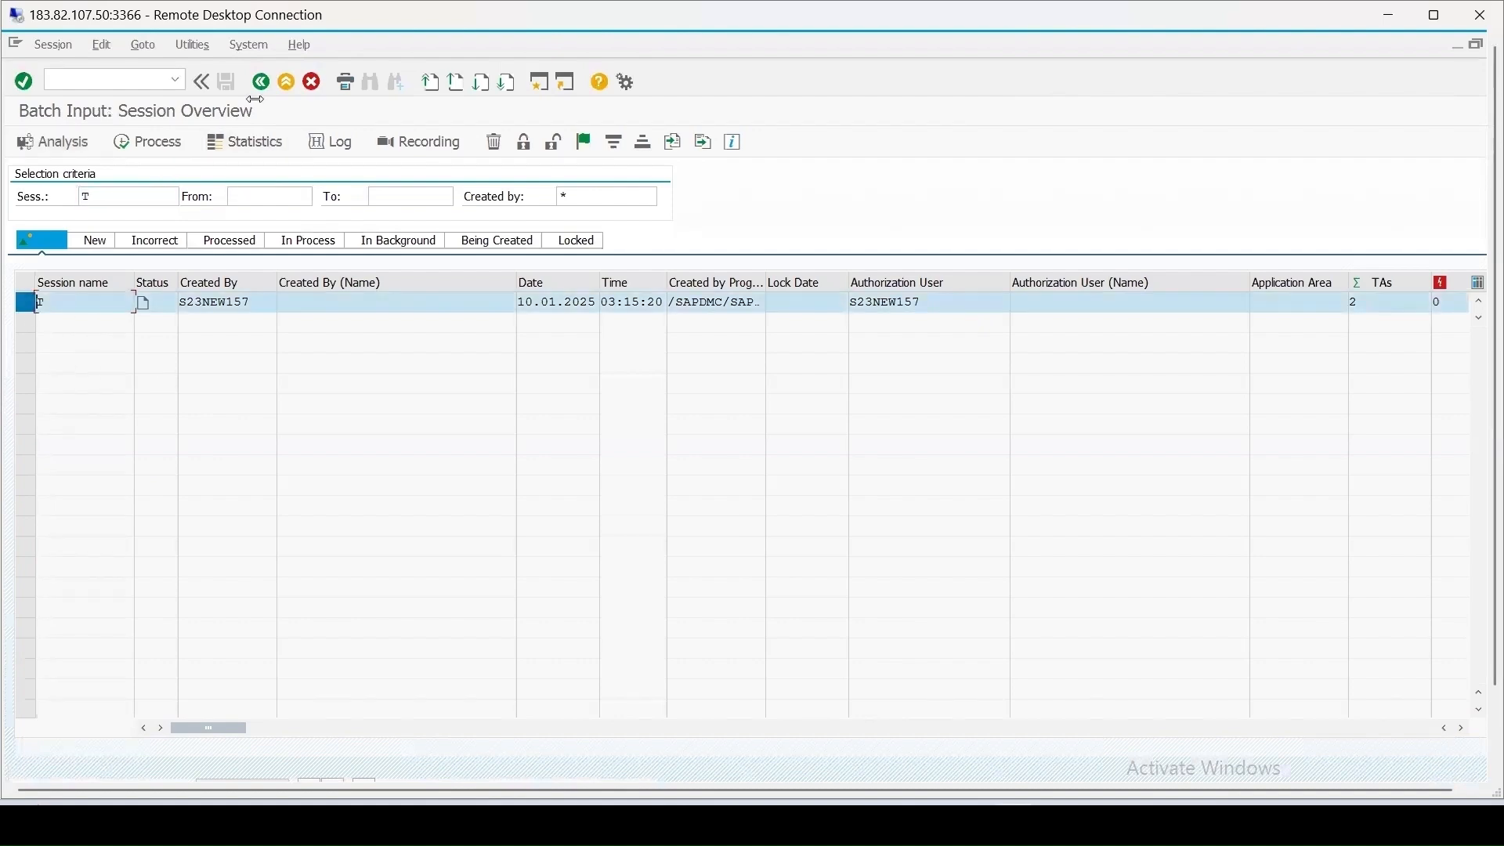
pyautogui.click(143, 141)
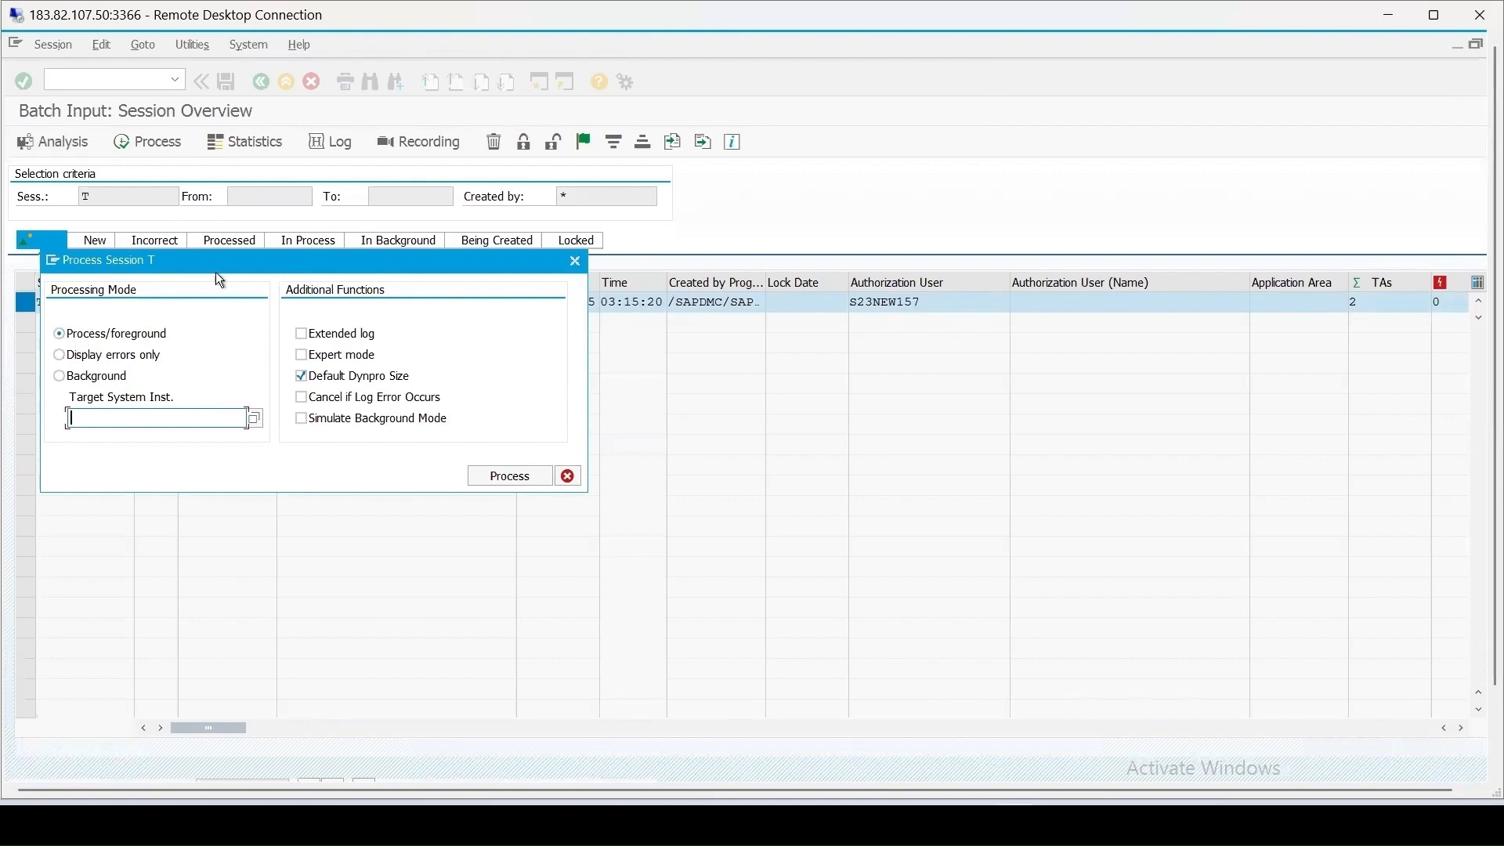
pyautogui.moveTo(293, 260); pyautogui.dragTo(625, 304)
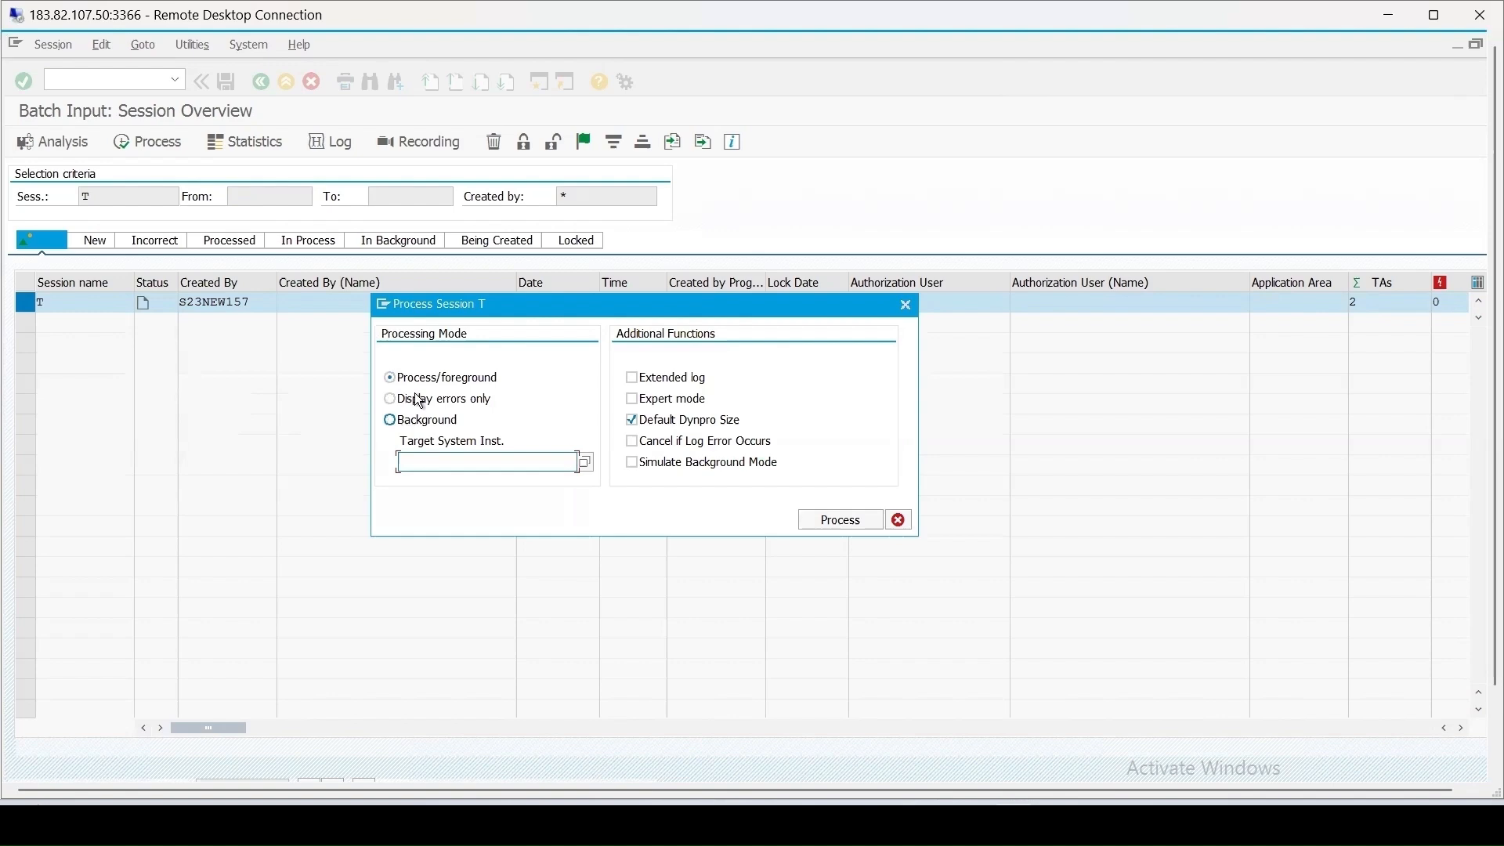
pyautogui.click(835, 520)
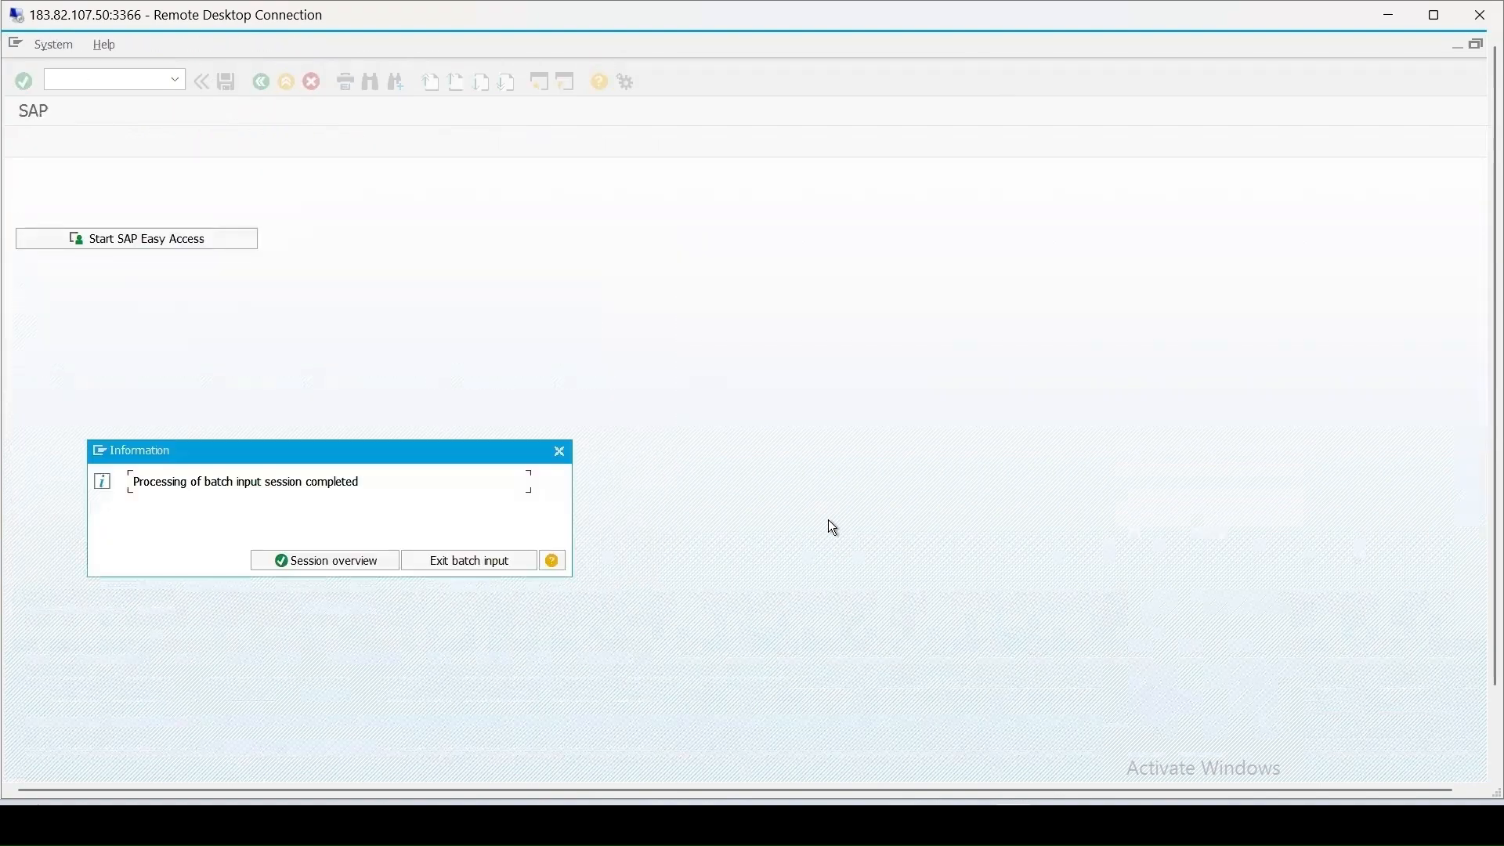
pyautogui.press('Return')
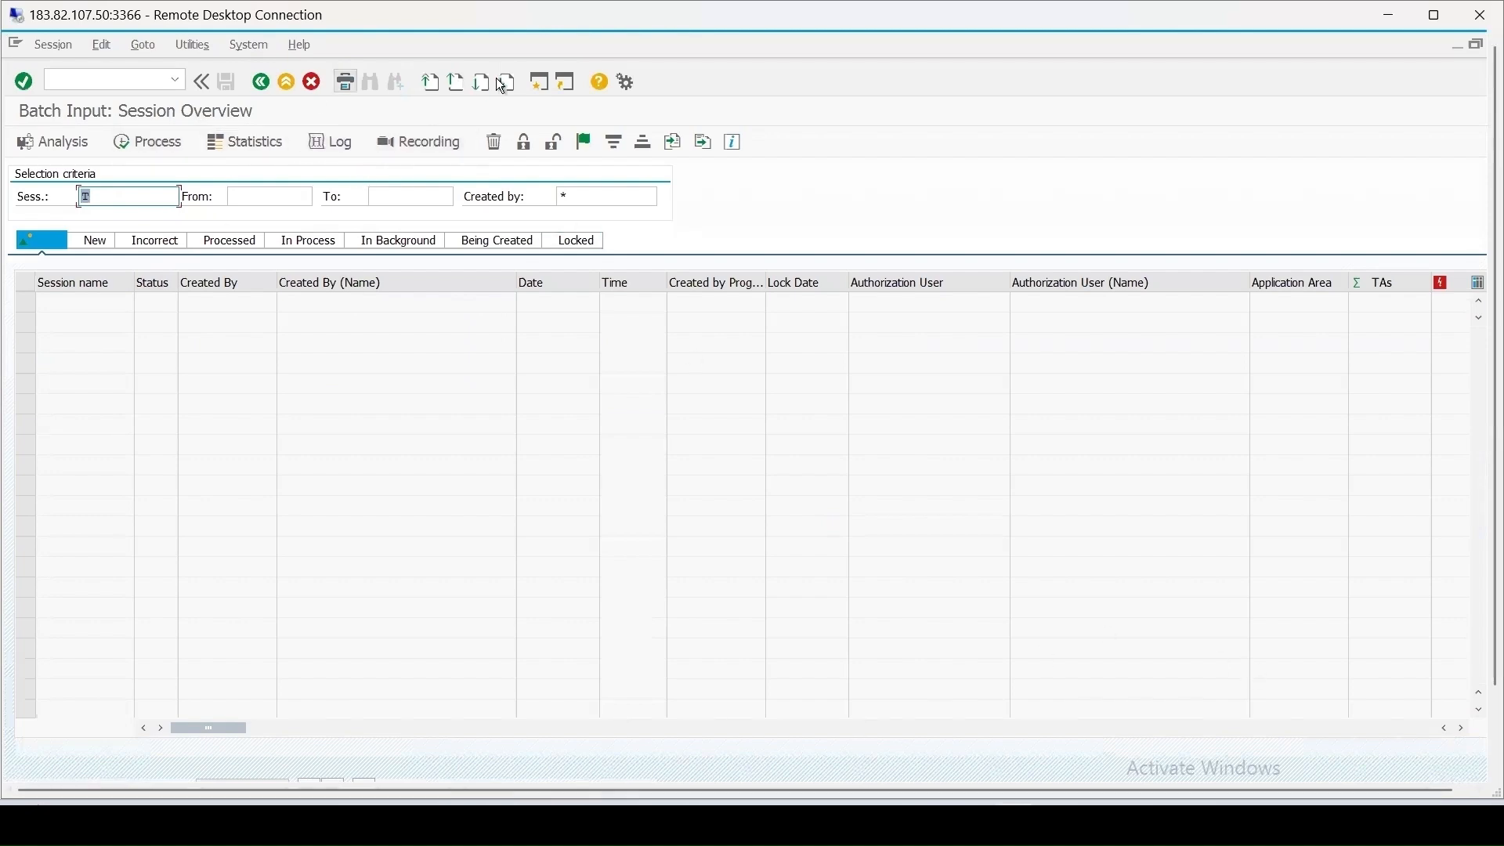
# Open transaction QS41 in a new session and list all code groups of catalog 1 with the wildcard *
pyautogui.click(539, 83)
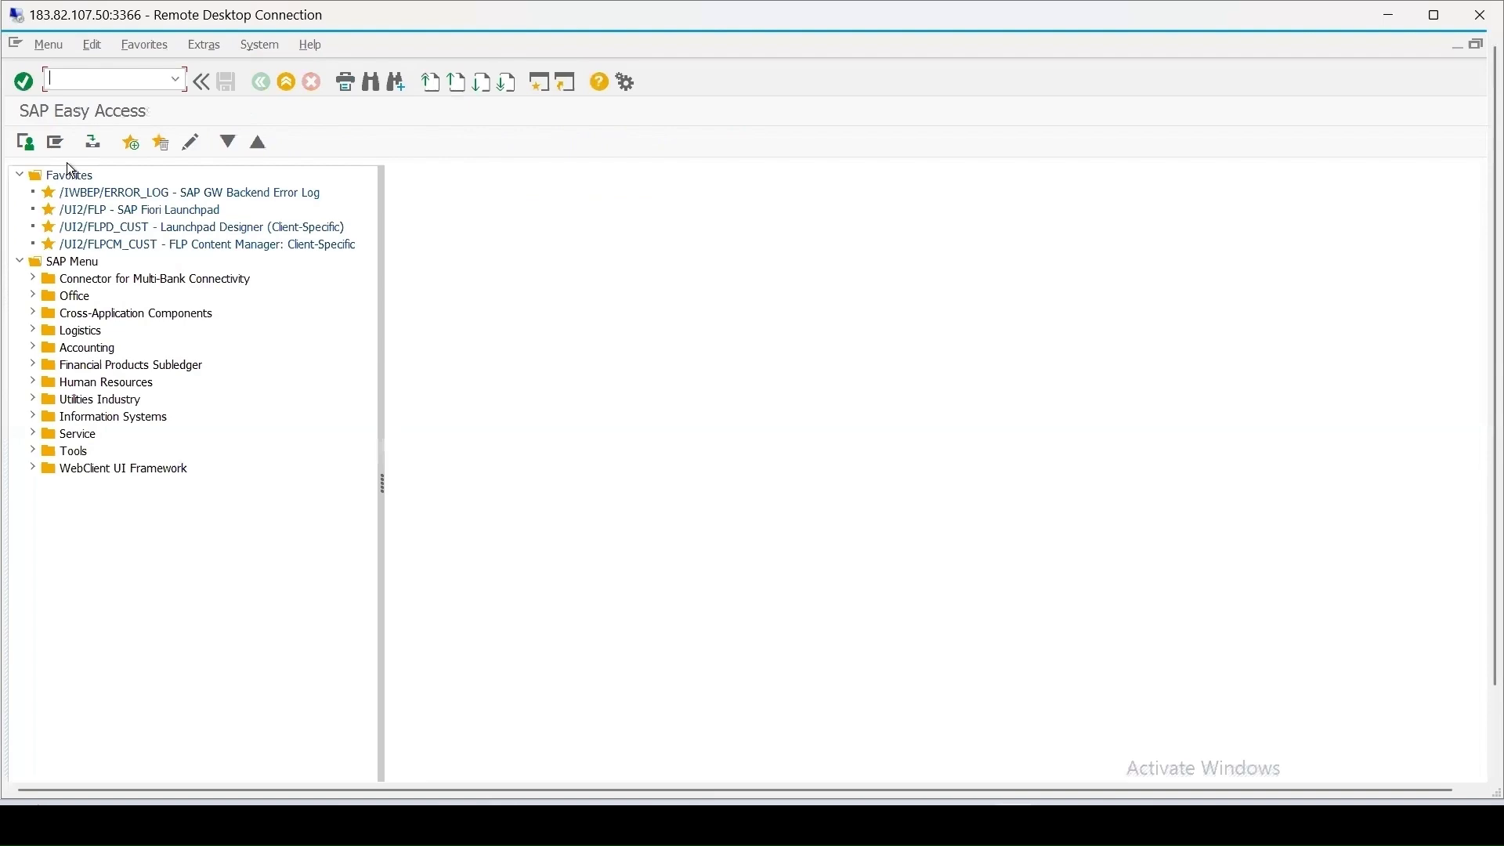
pyautogui.write('qs41')
pyautogui.press('Return')
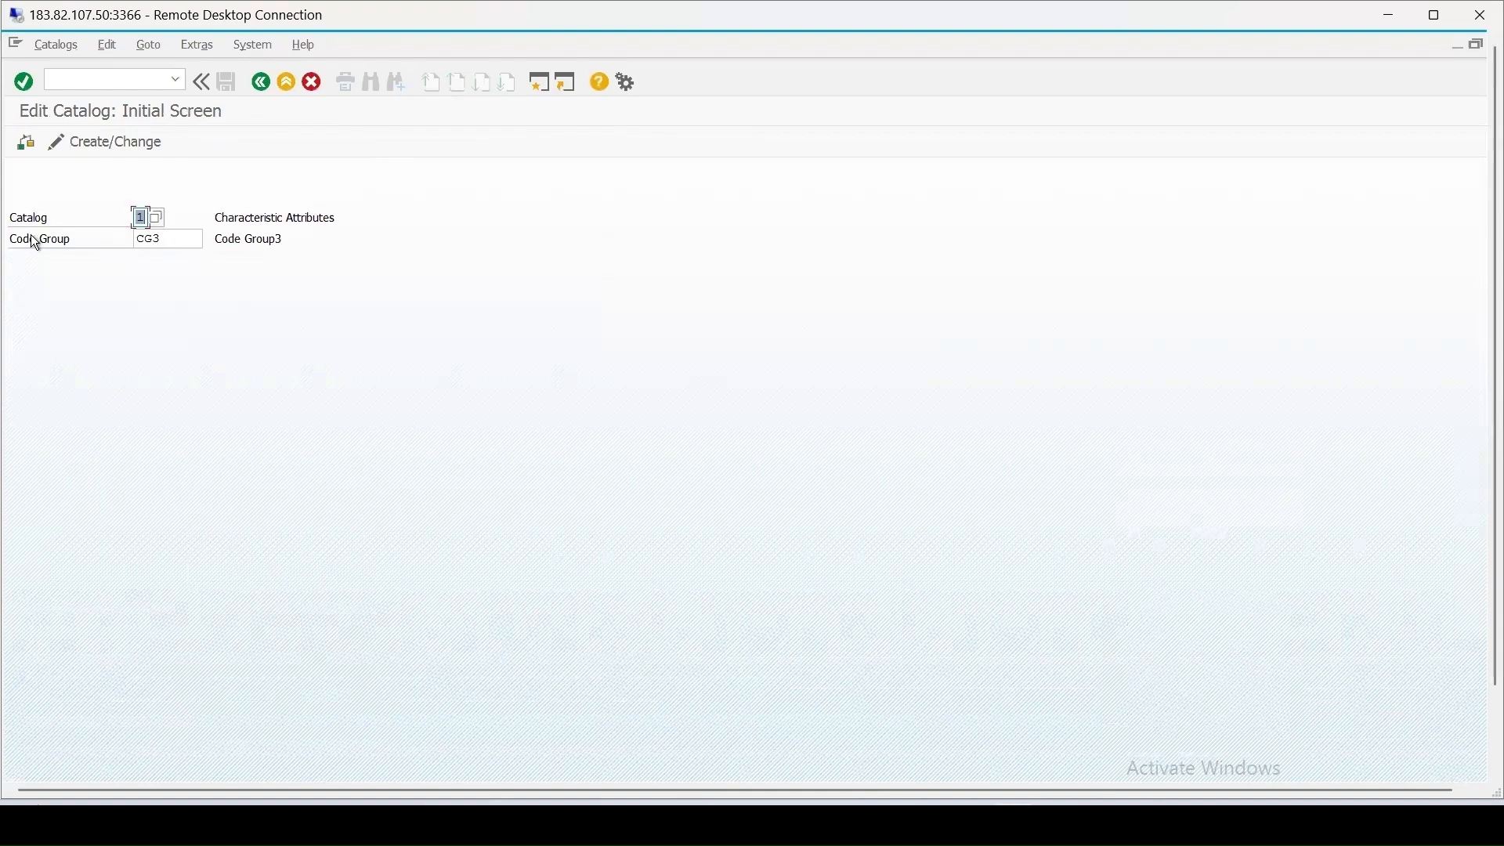
pyautogui.press('Tab')
pyautogui.write('*')
pyautogui.press('Return')
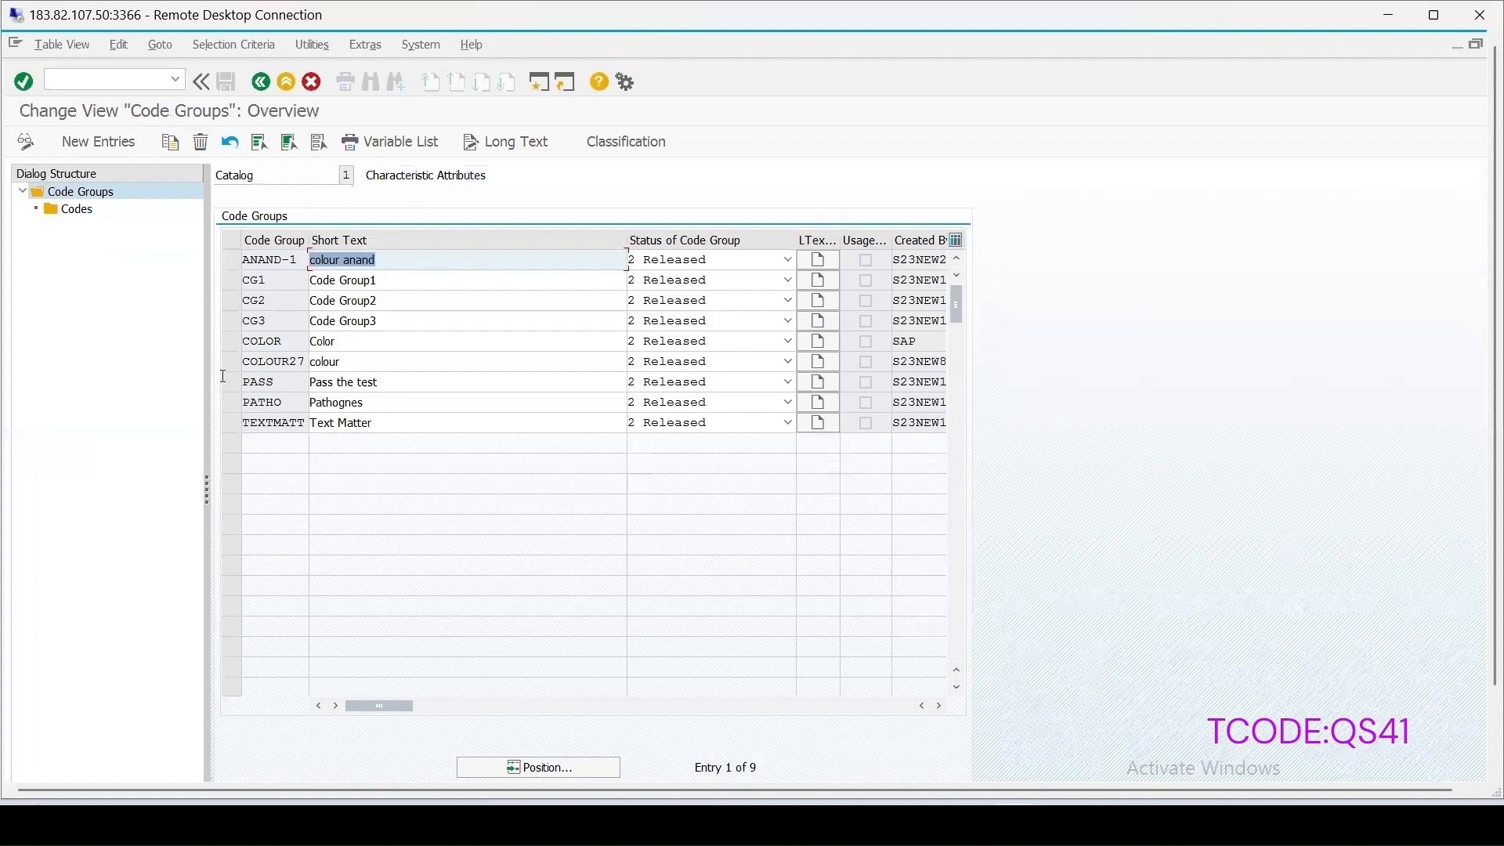
# Examine the codes of code group CG2 and return to the code group overview
pyautogui.click(225, 300)
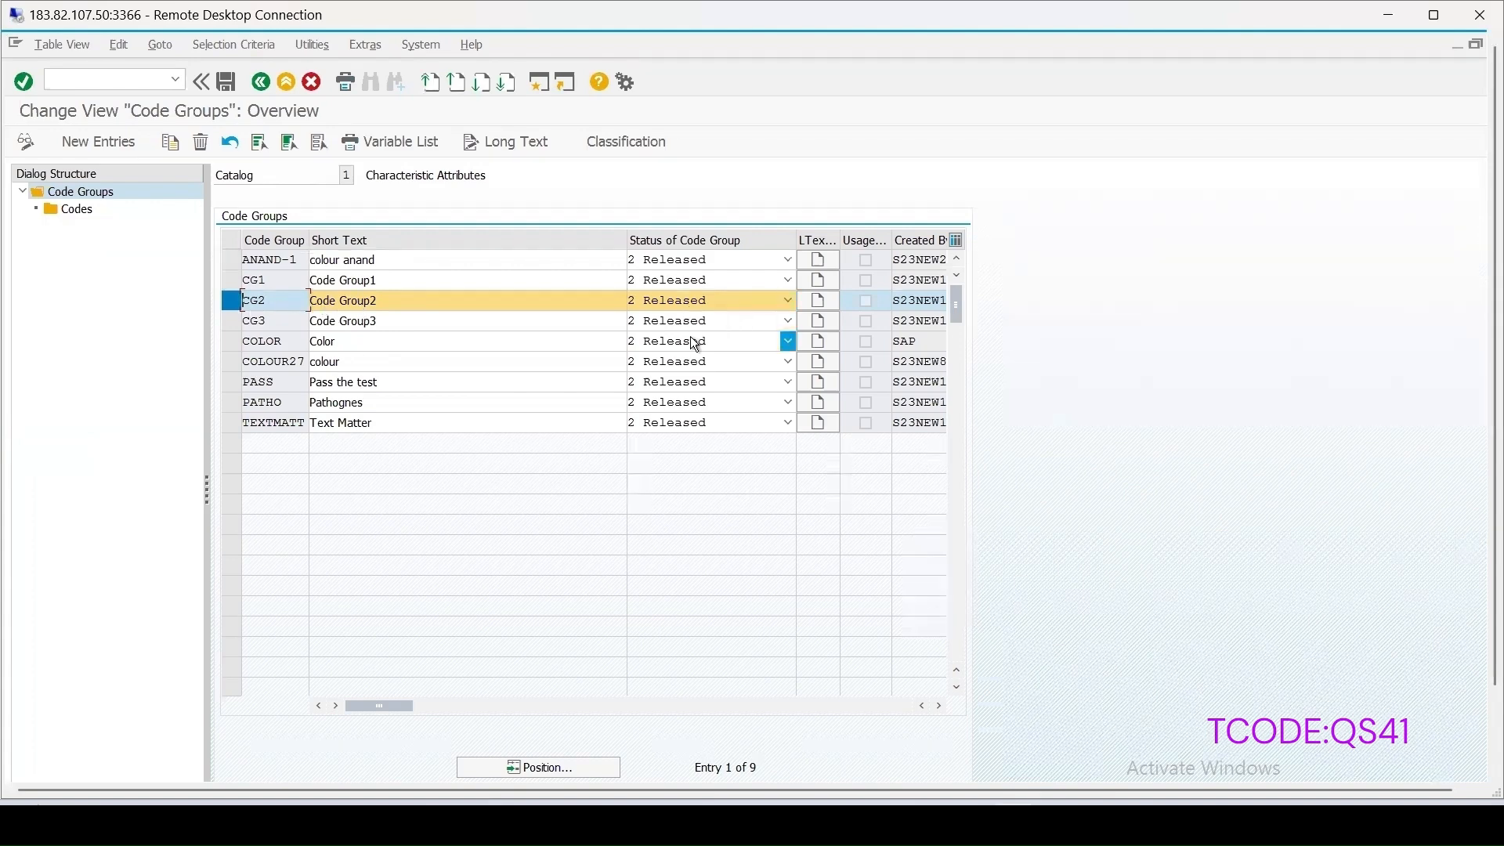
pyautogui.doubleClick(68, 209)
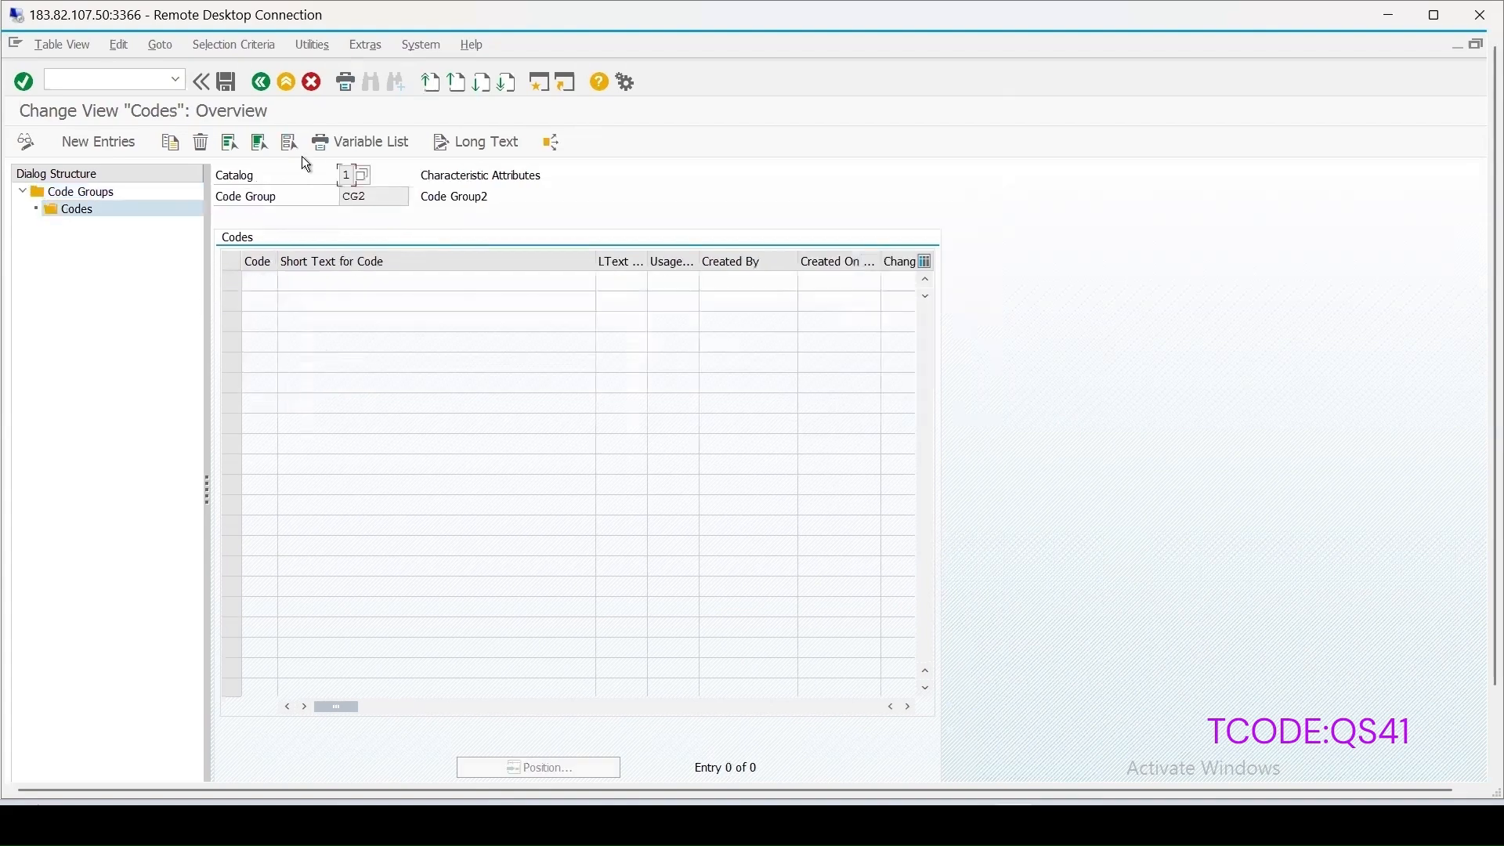
pyautogui.click(261, 83)
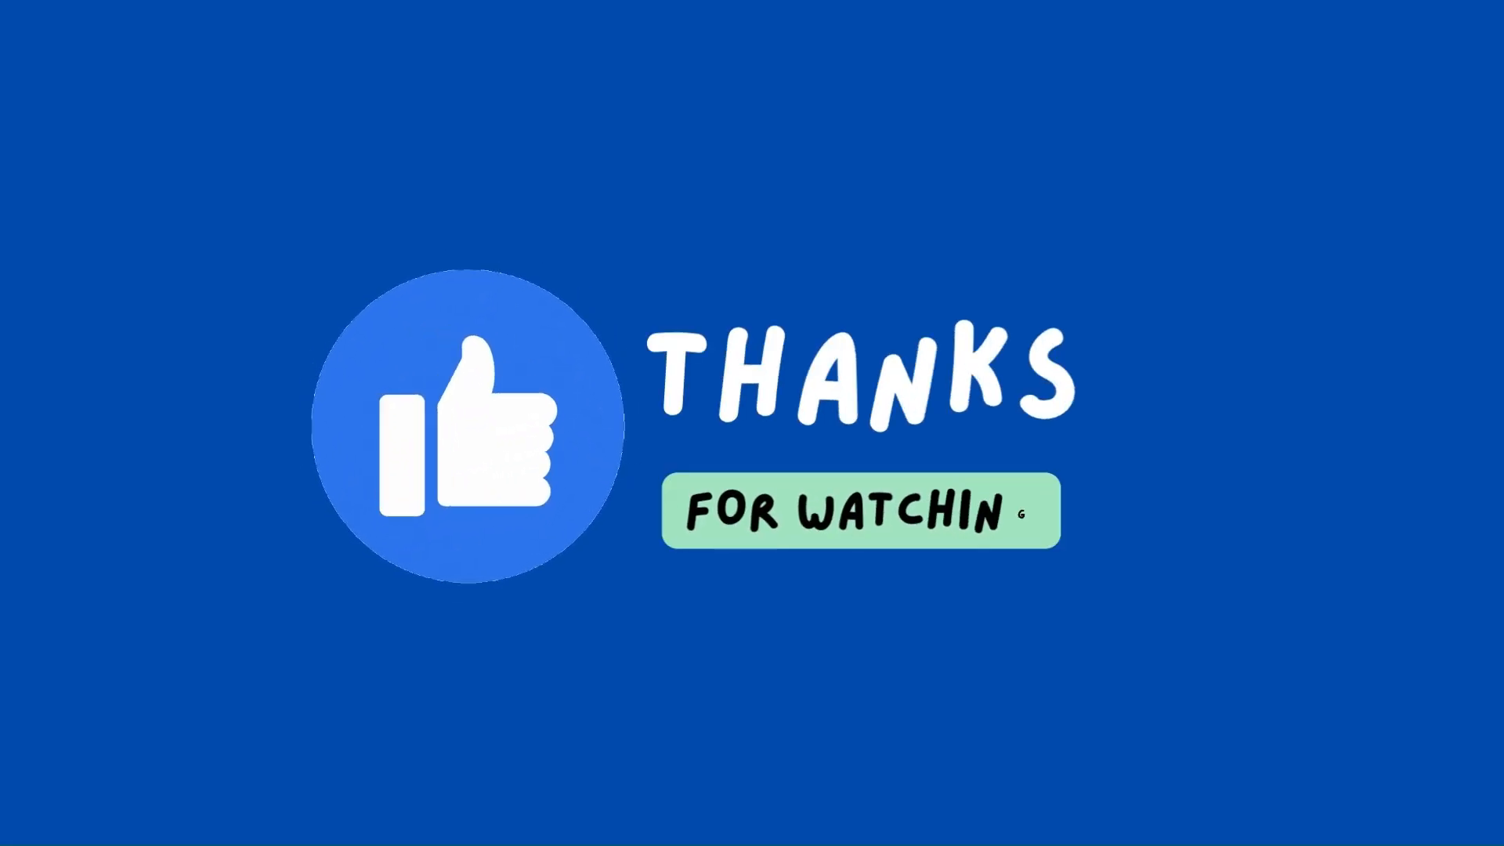